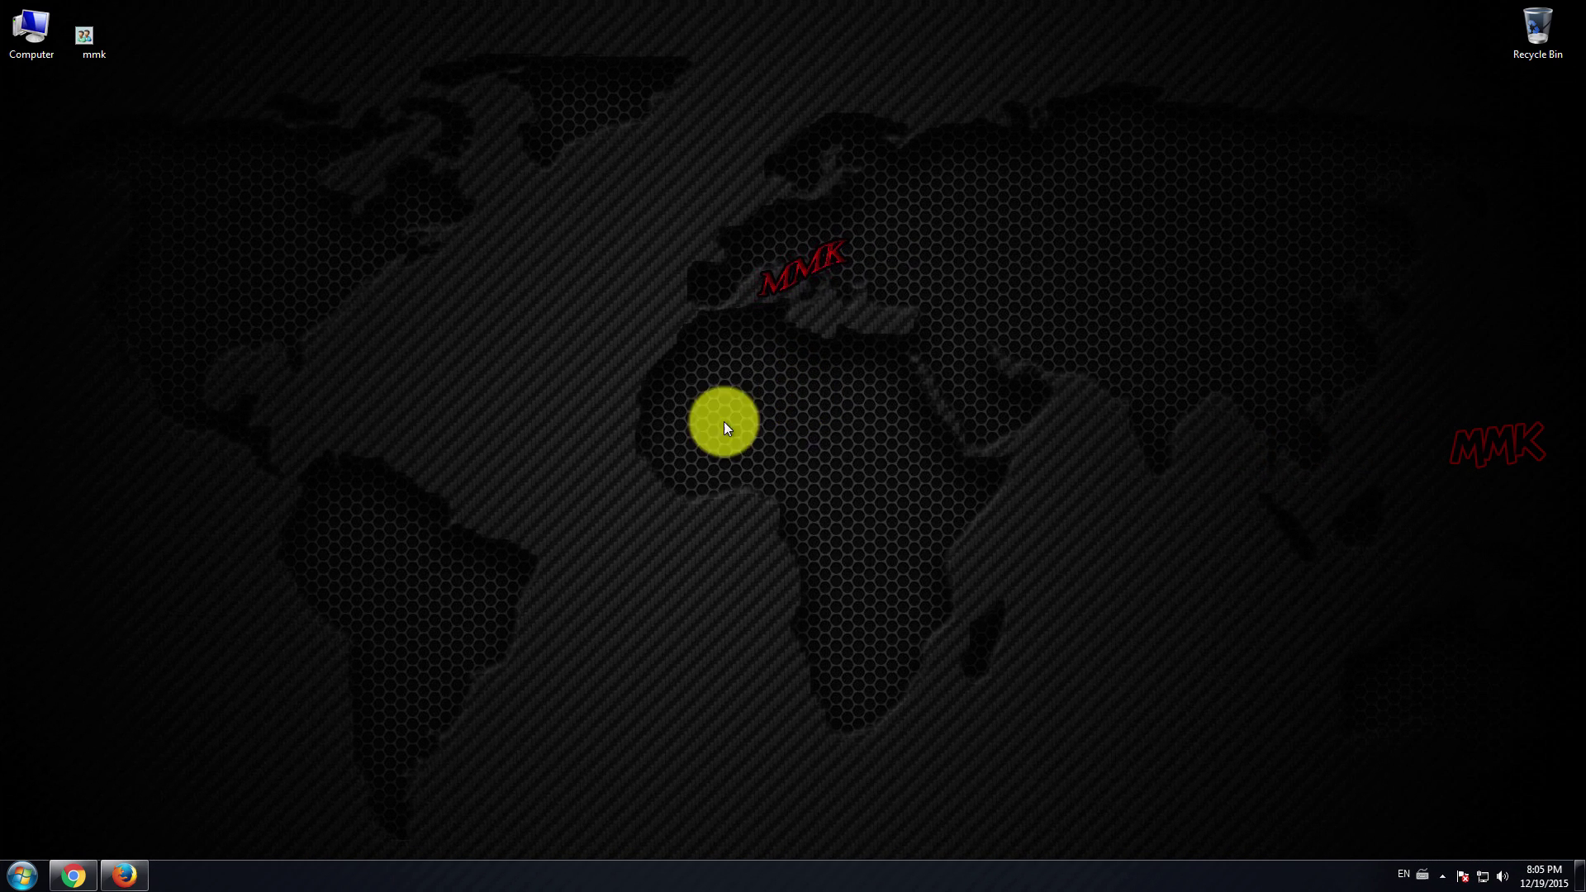
Compare the facebook.com privacy errors in Chrome and Firefox, then minimize both browsers.
{"action": "left_click", "coordinate": [74, 877]}
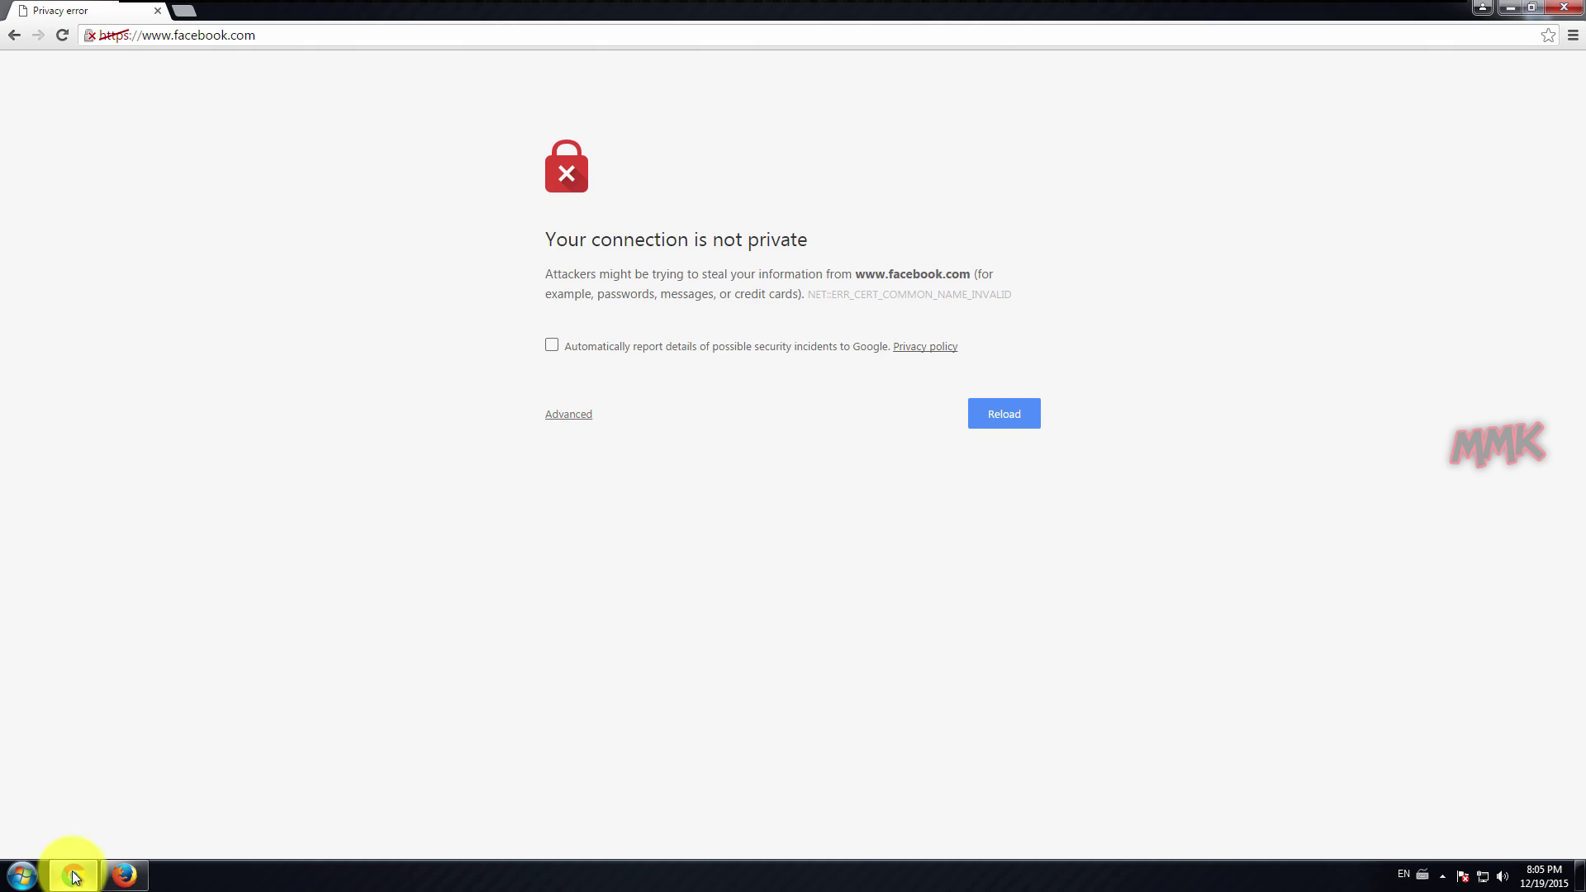
{"action": "left_click", "coordinate": [123, 876]}
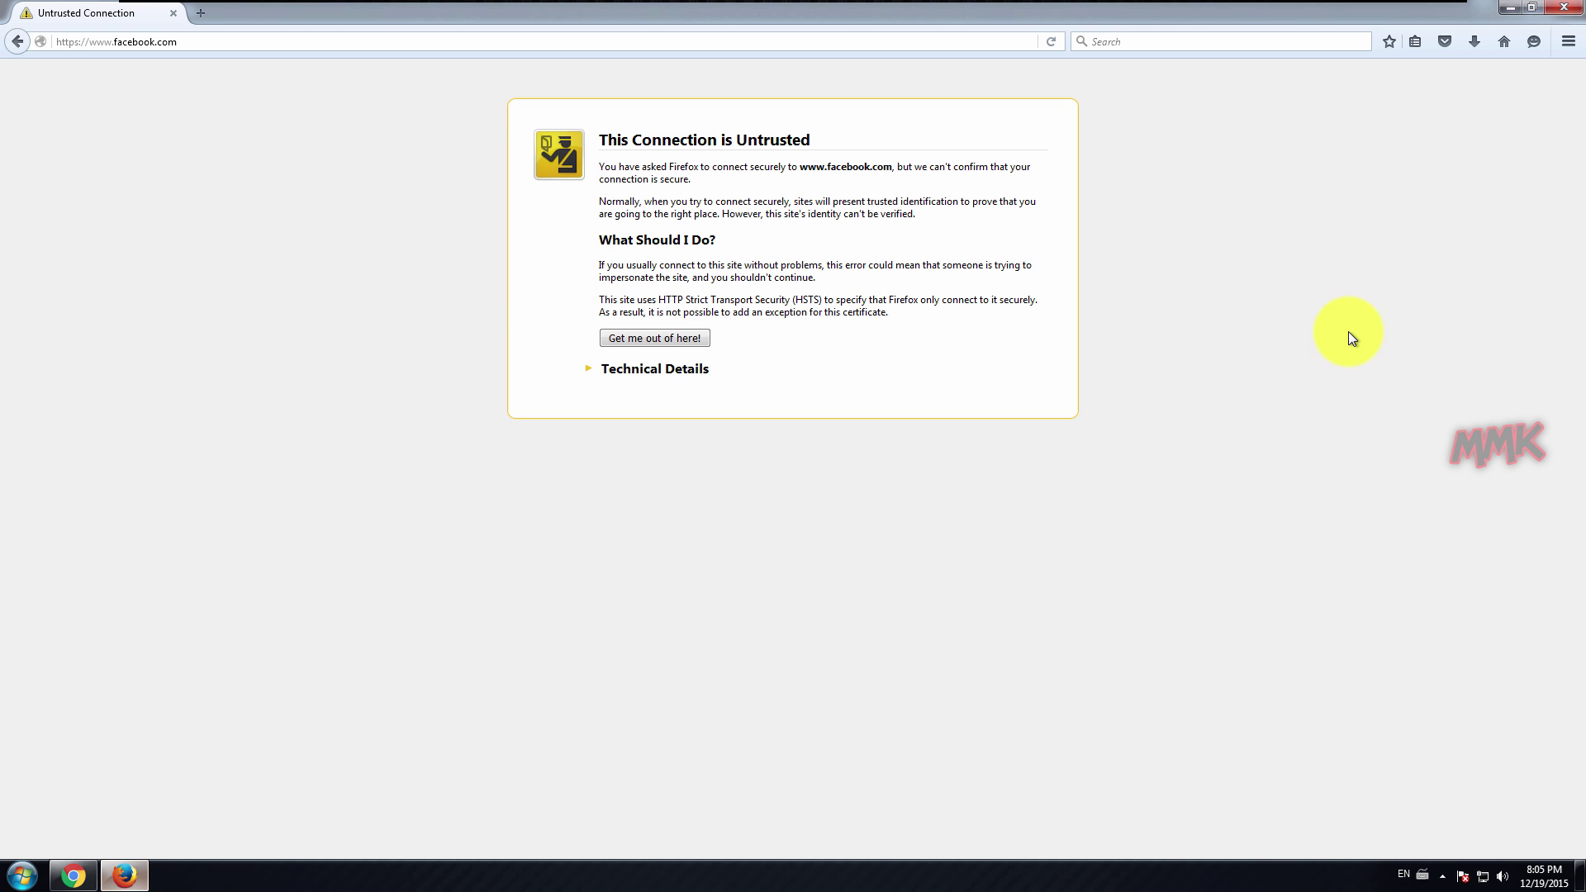
{"action": "left_click", "coordinate": [1510, 10]}
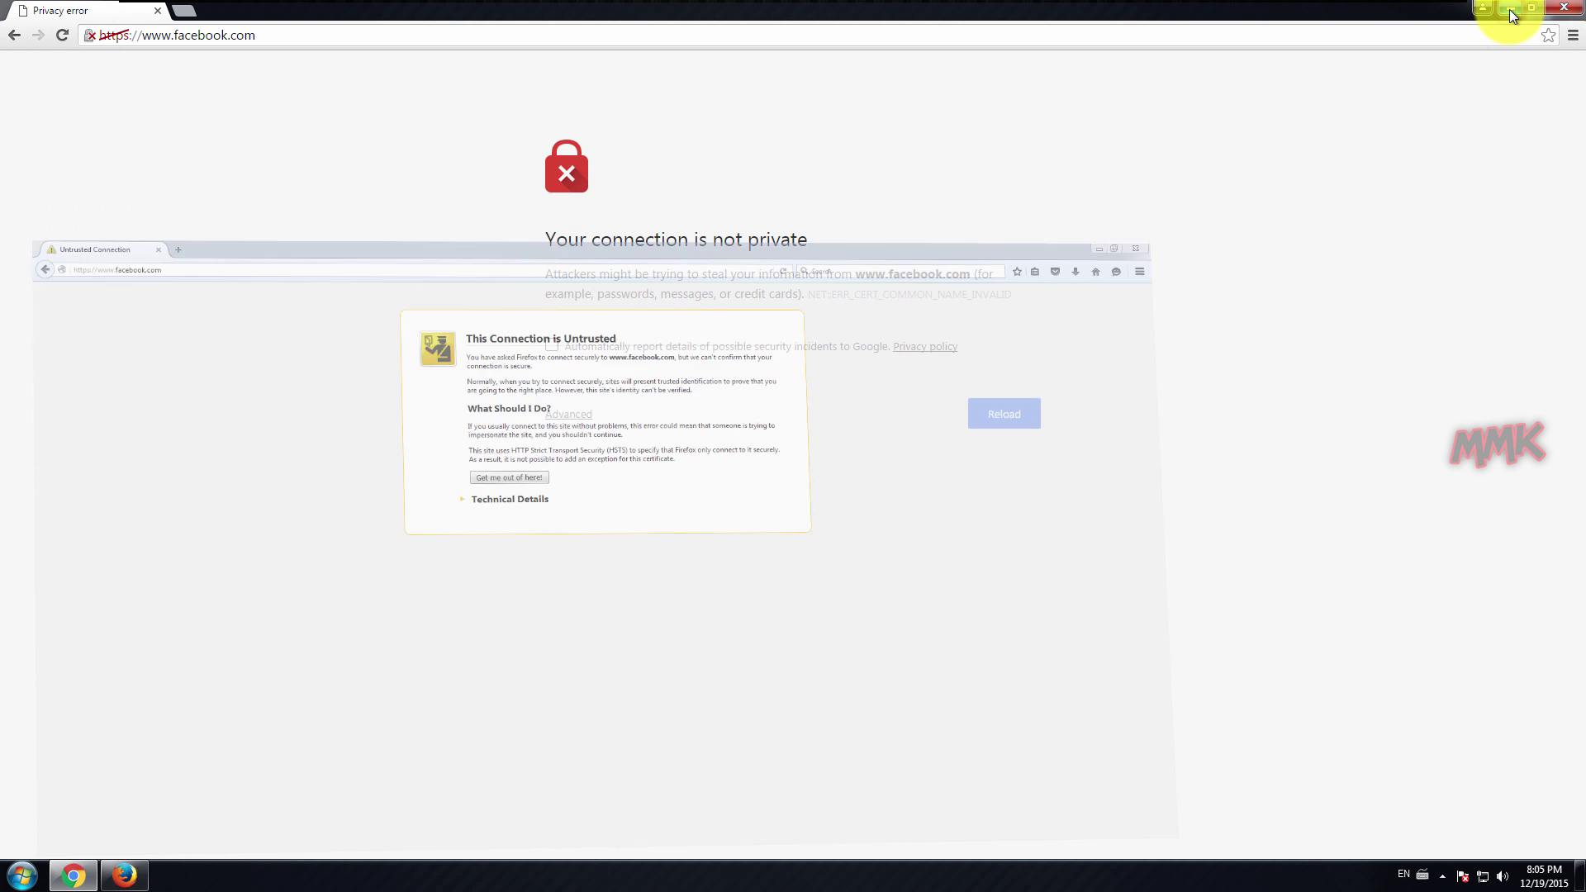
{"action": "left_click", "coordinate": [1509, 10]}
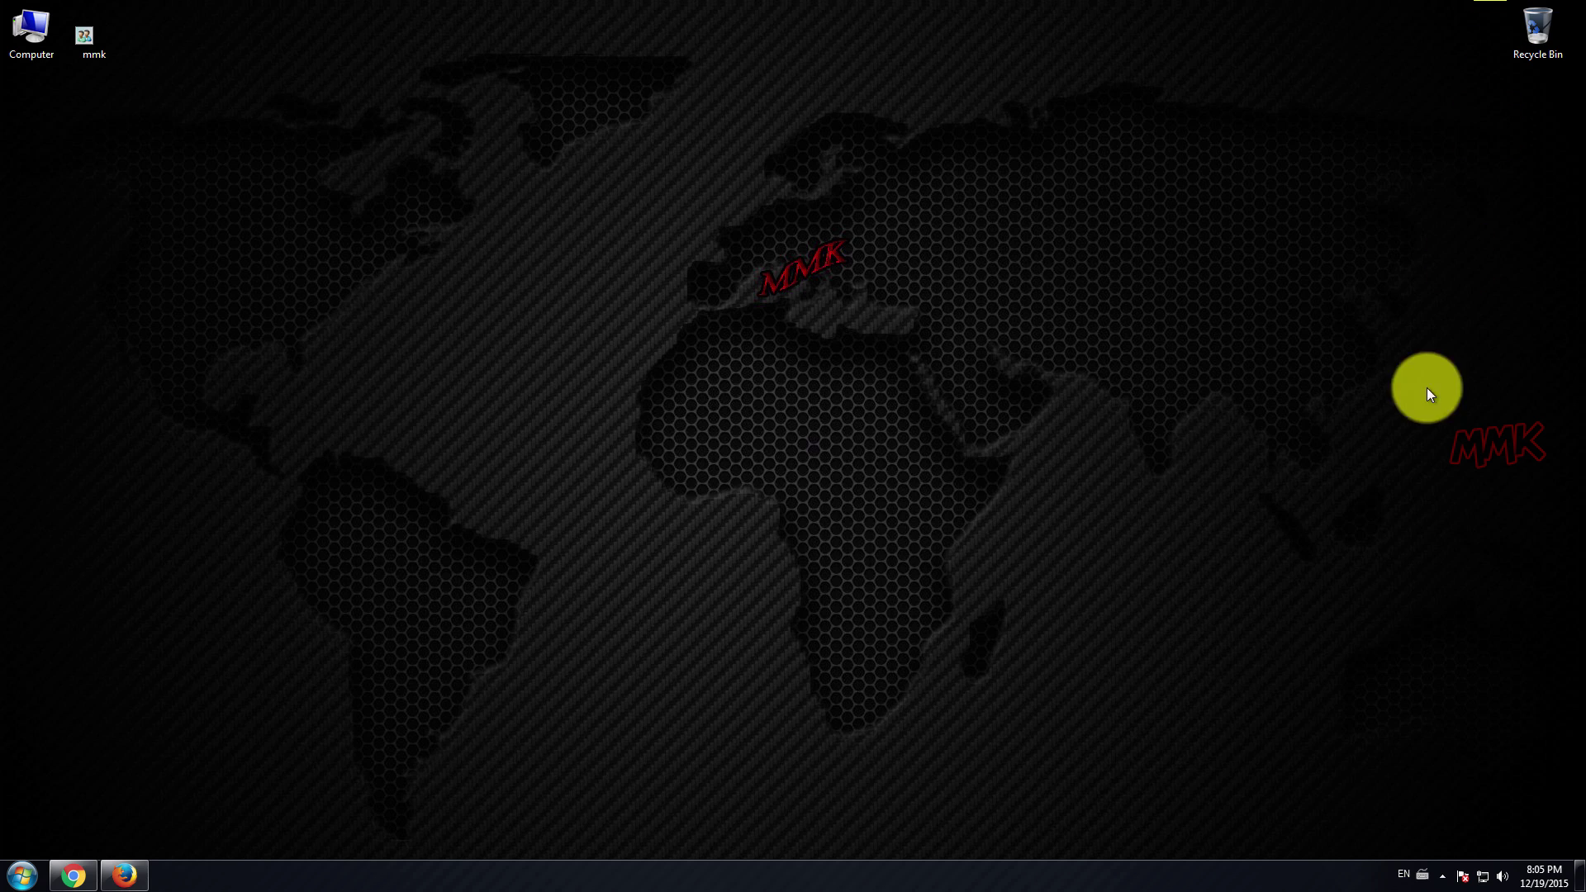
Check the system date and time settings from the taskbar clock, leaving them unchanged.
{"action": "left_click", "coordinate": [1537, 876]}
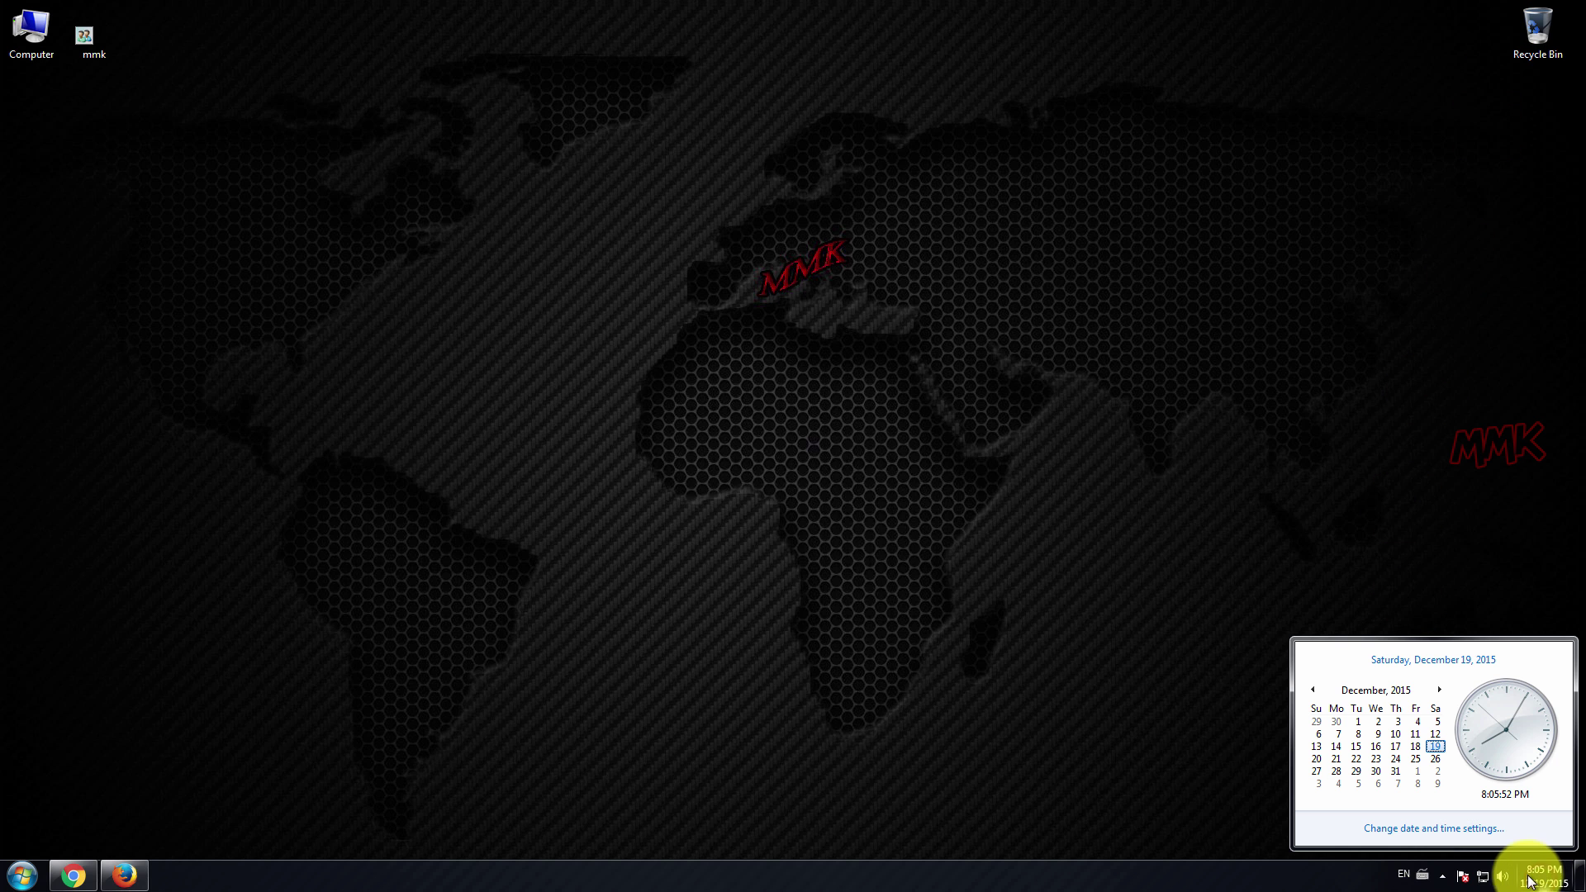
{"action": "left_click", "coordinate": [1446, 829]}
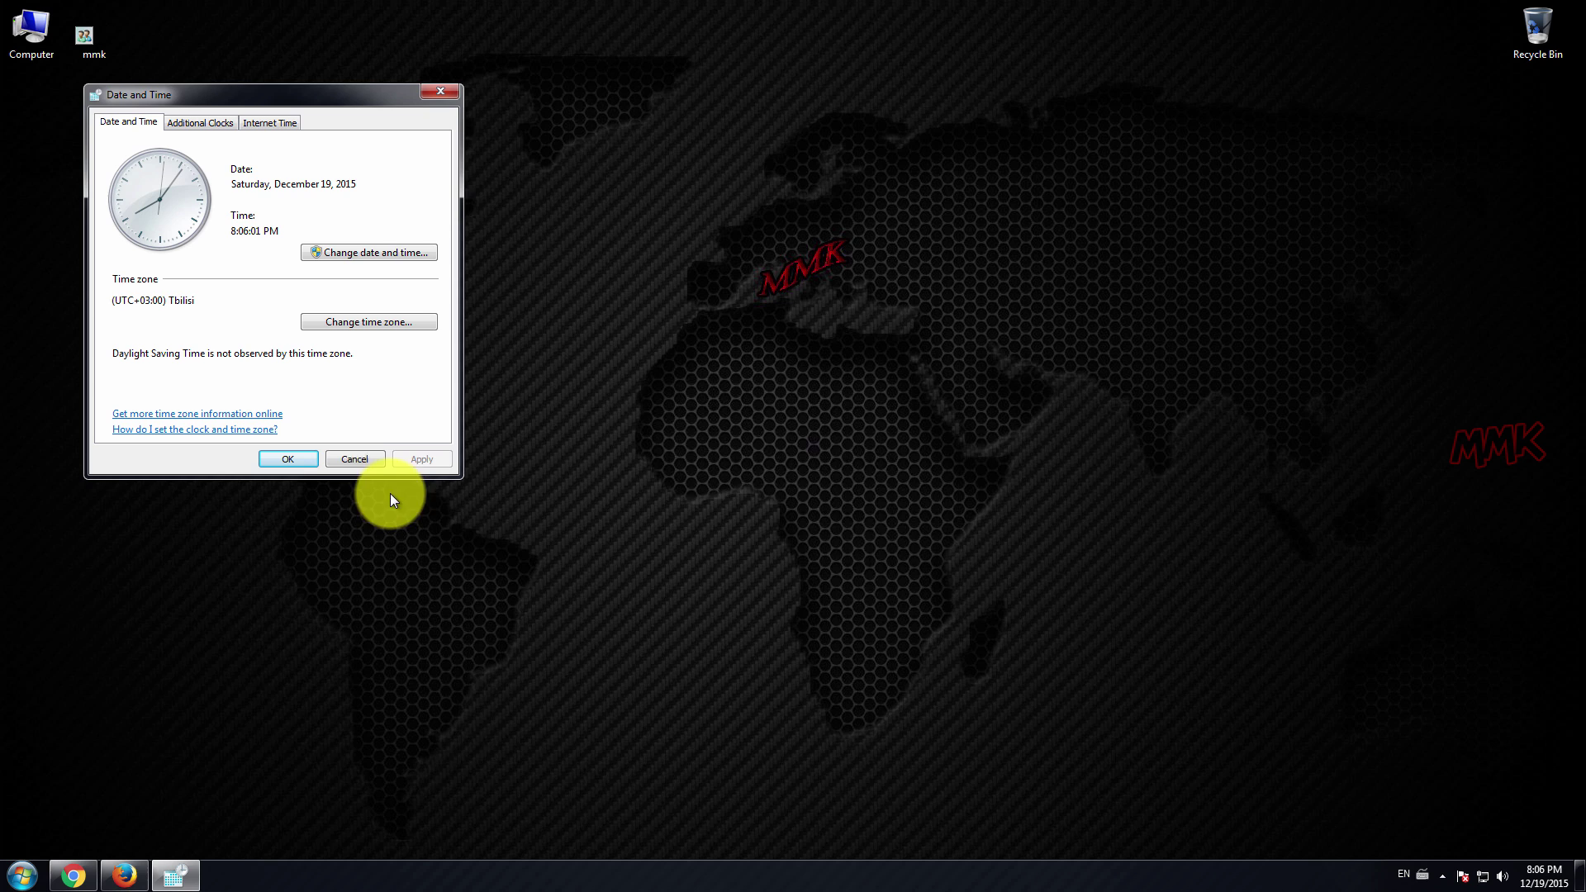
{"action": "left_click", "coordinate": [356, 463]}
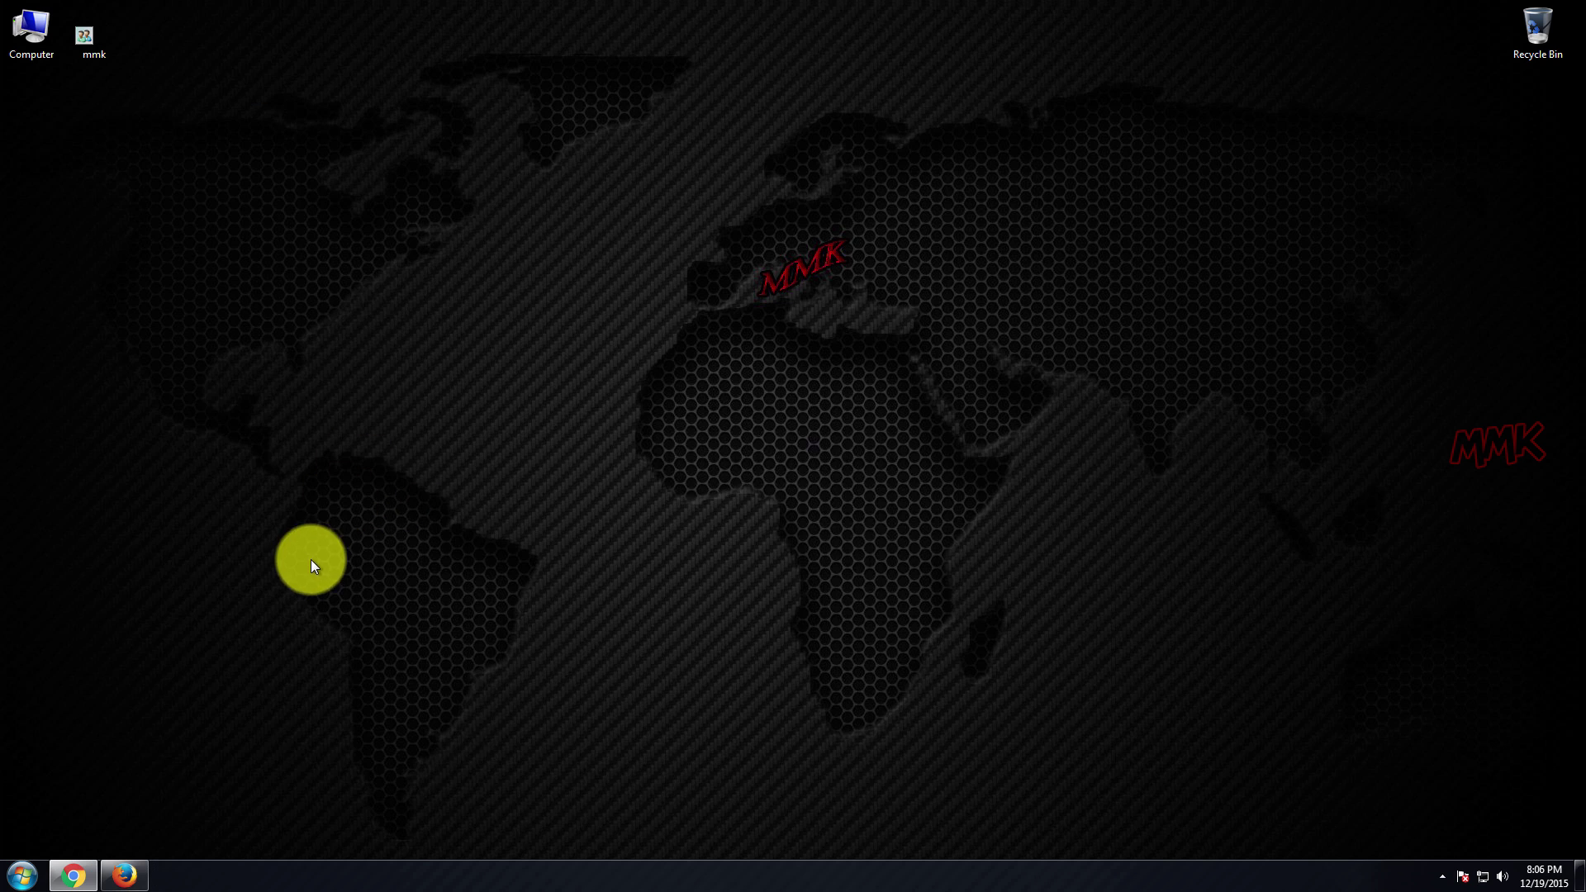
View facebook.com's certificate in Chrome: issued by 192.168.1.5, valid 12/13/2015–12/12/2016.
{"action": "left_click", "coordinate": [74, 875]}
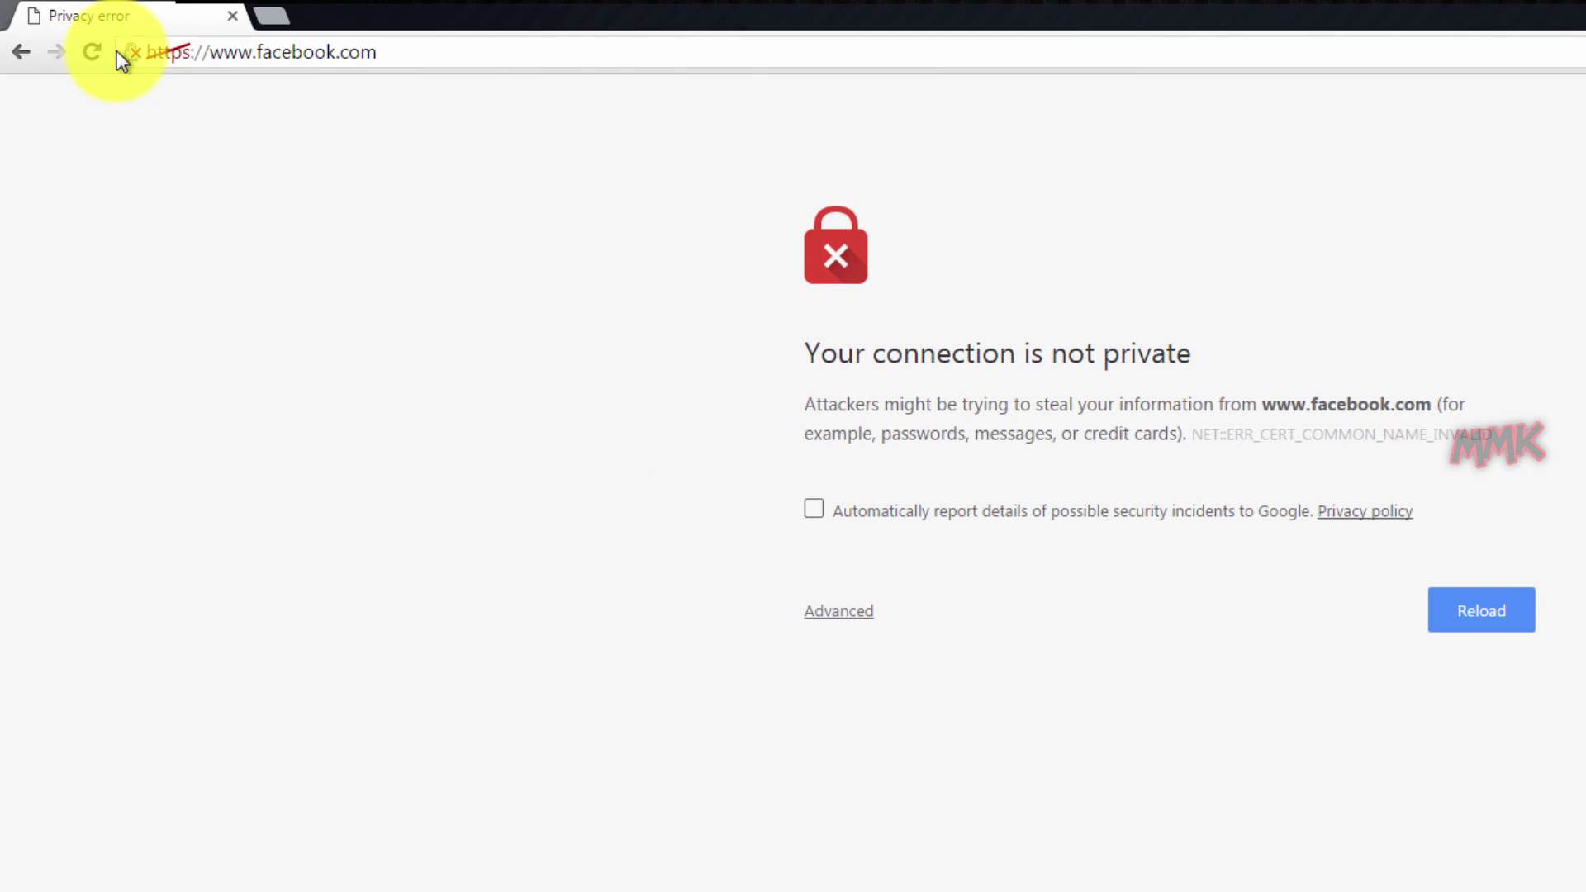
{"action": "left_click", "coordinate": [125, 50]}
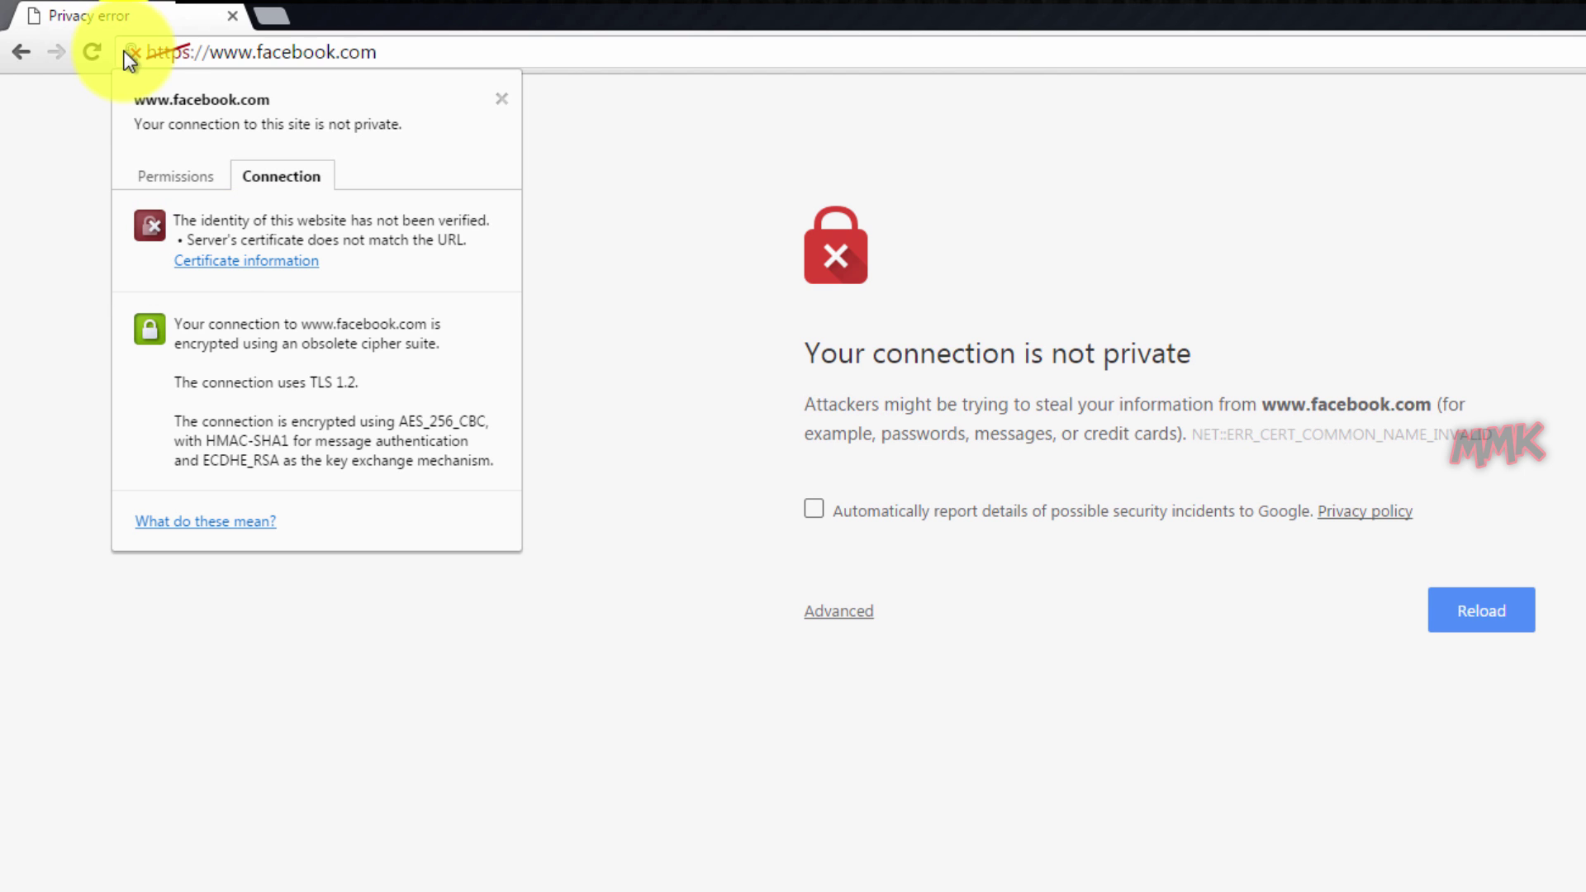
{"action": "left_click", "coordinate": [225, 263]}
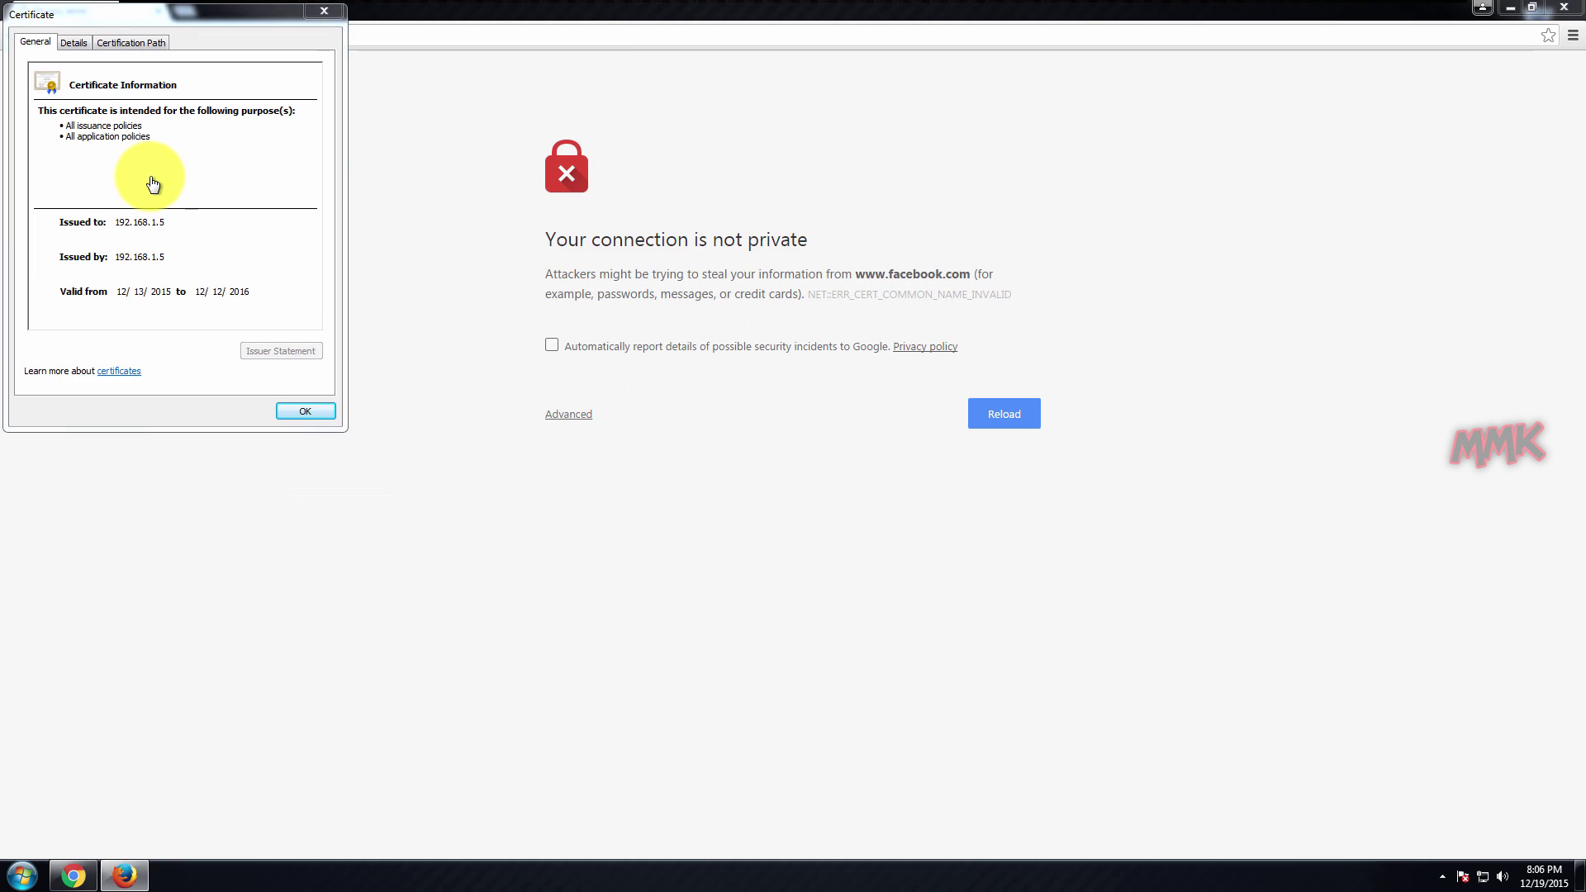
{"action": "left_click", "coordinate": [291, 410]}
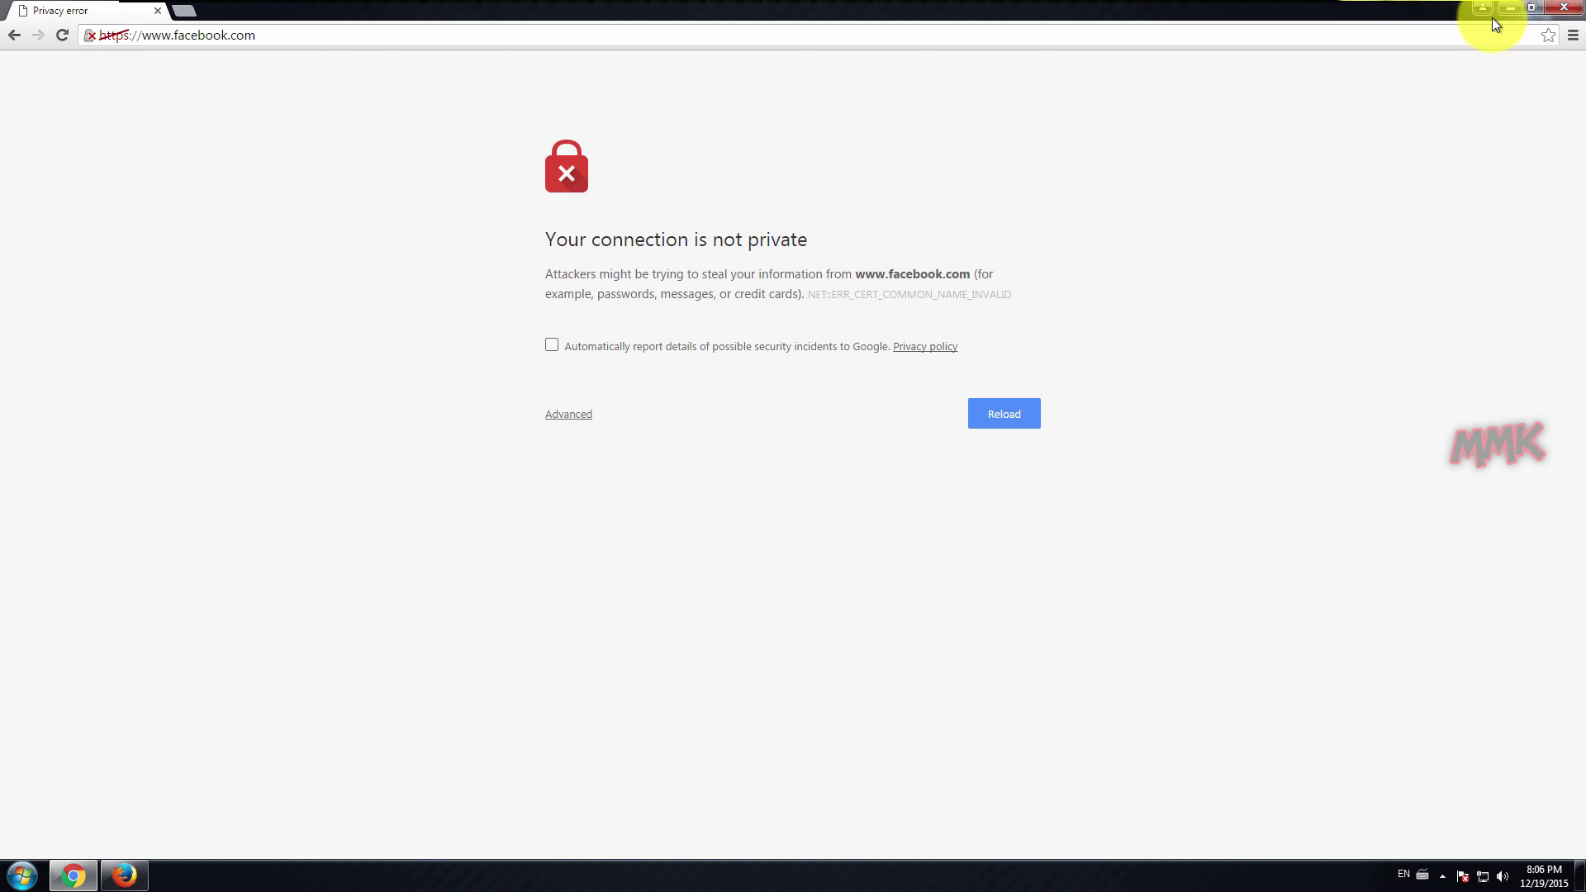
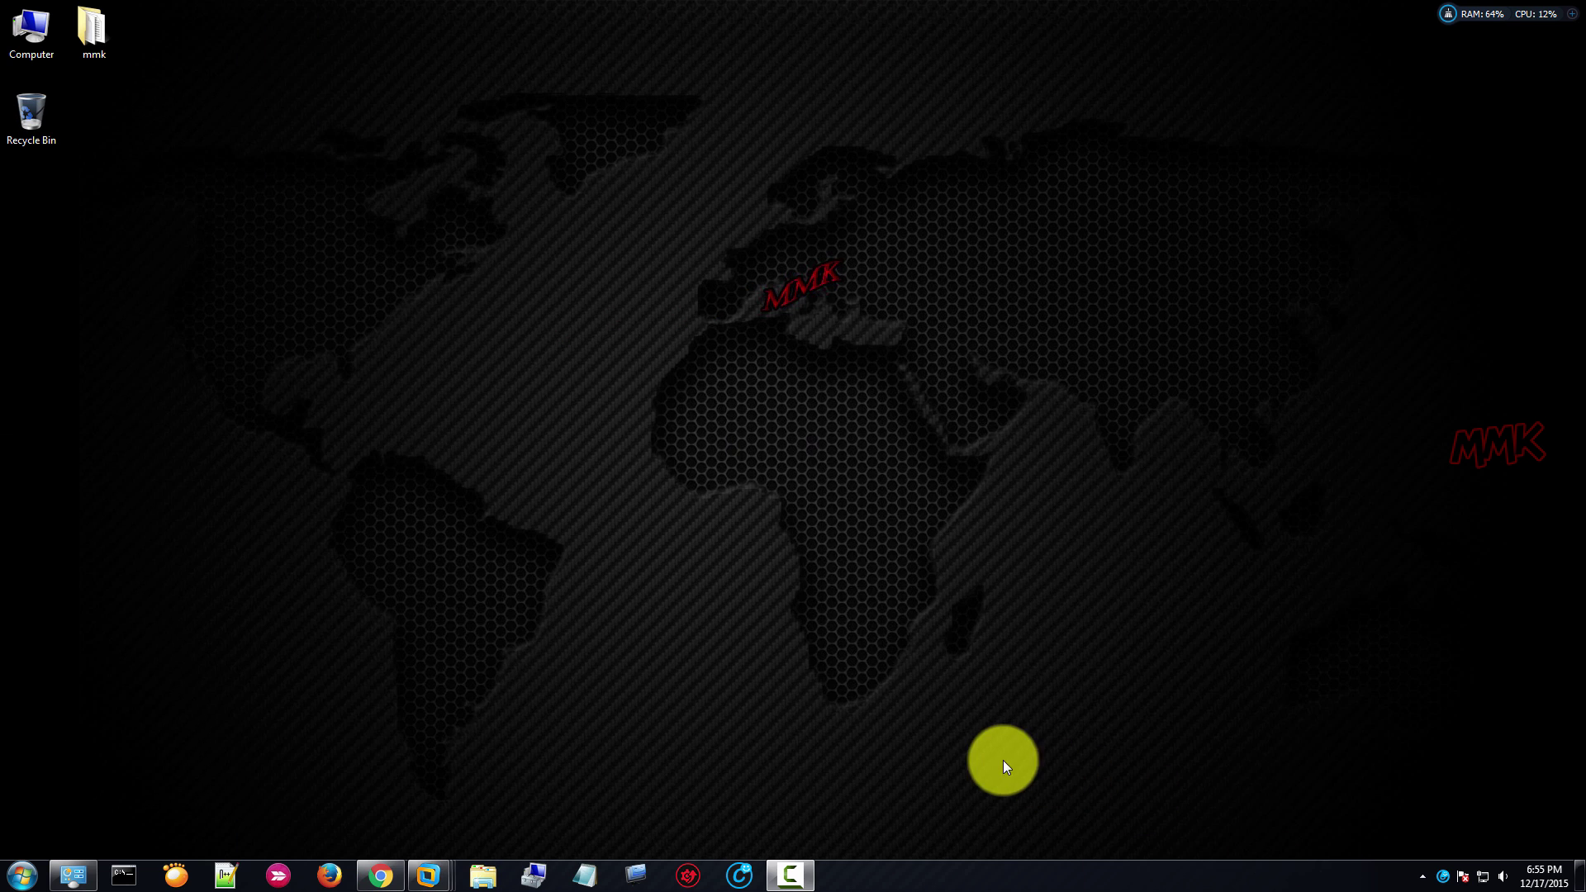
Bring up the Win-7 VM, look over the Windows 8 and Server 2008 R2 tabs, then return to Win-7.
{"action": "mouse_move", "coordinate": [439, 871]}
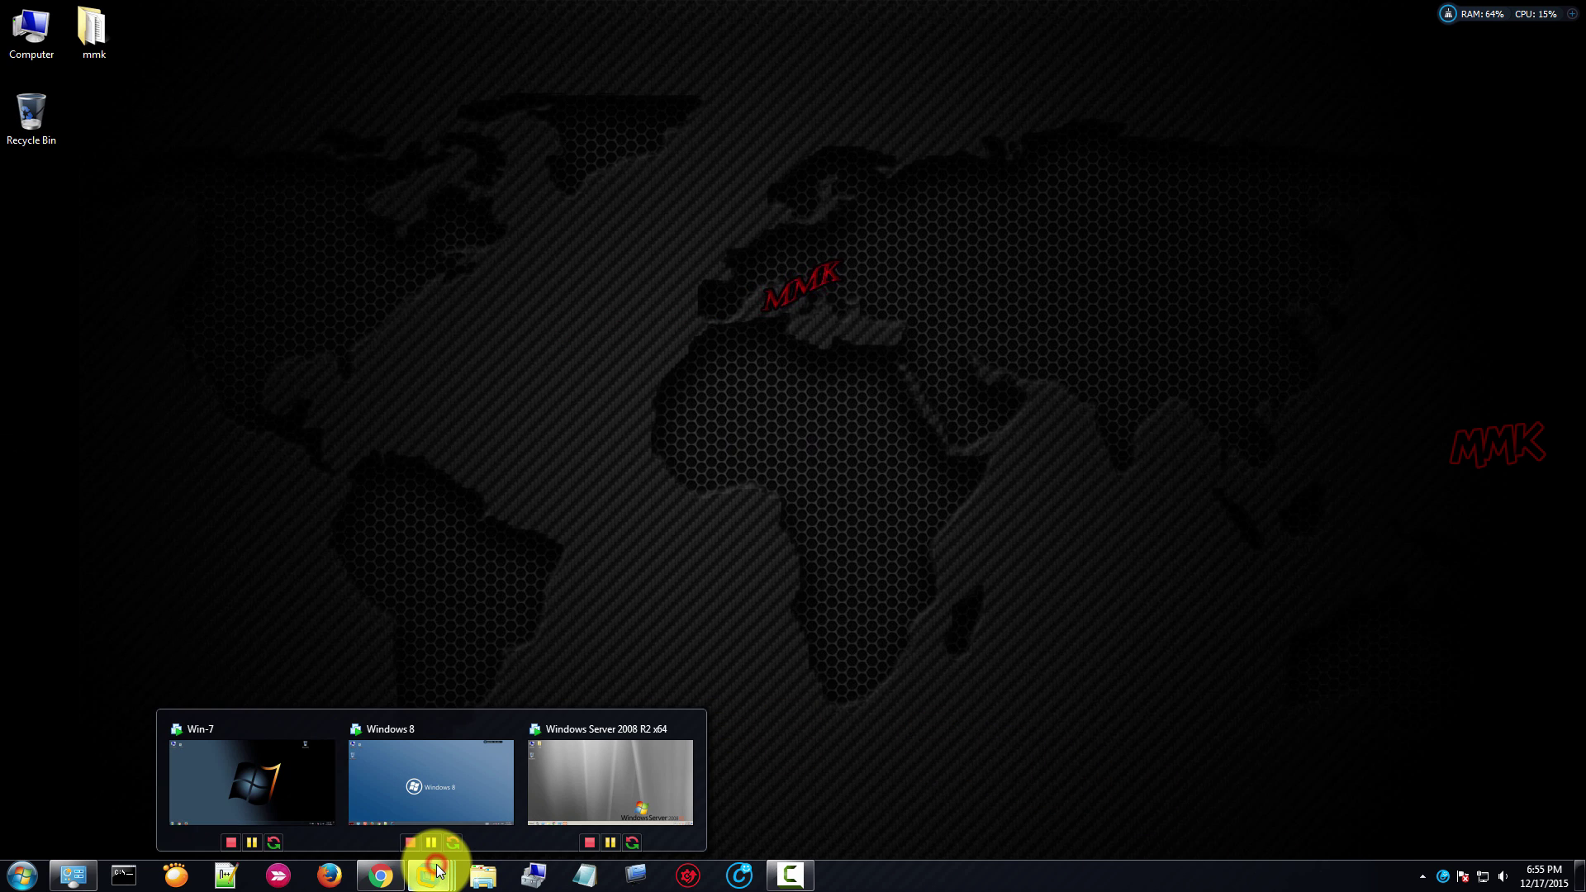
{"action": "left_click", "coordinate": [252, 780]}
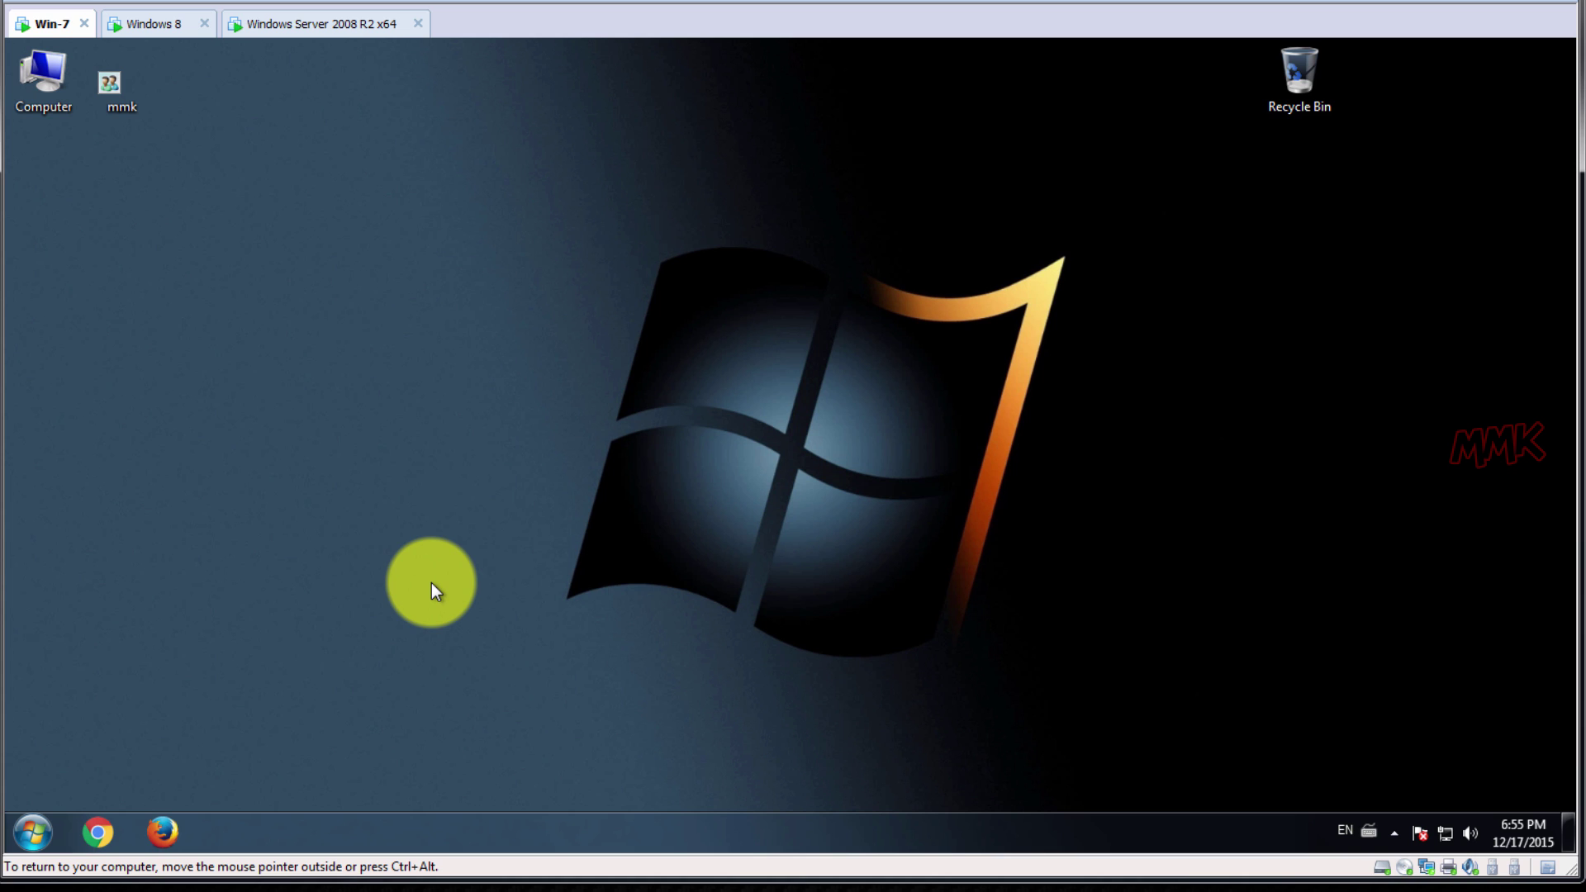
{"action": "left_click", "coordinate": [156, 25]}
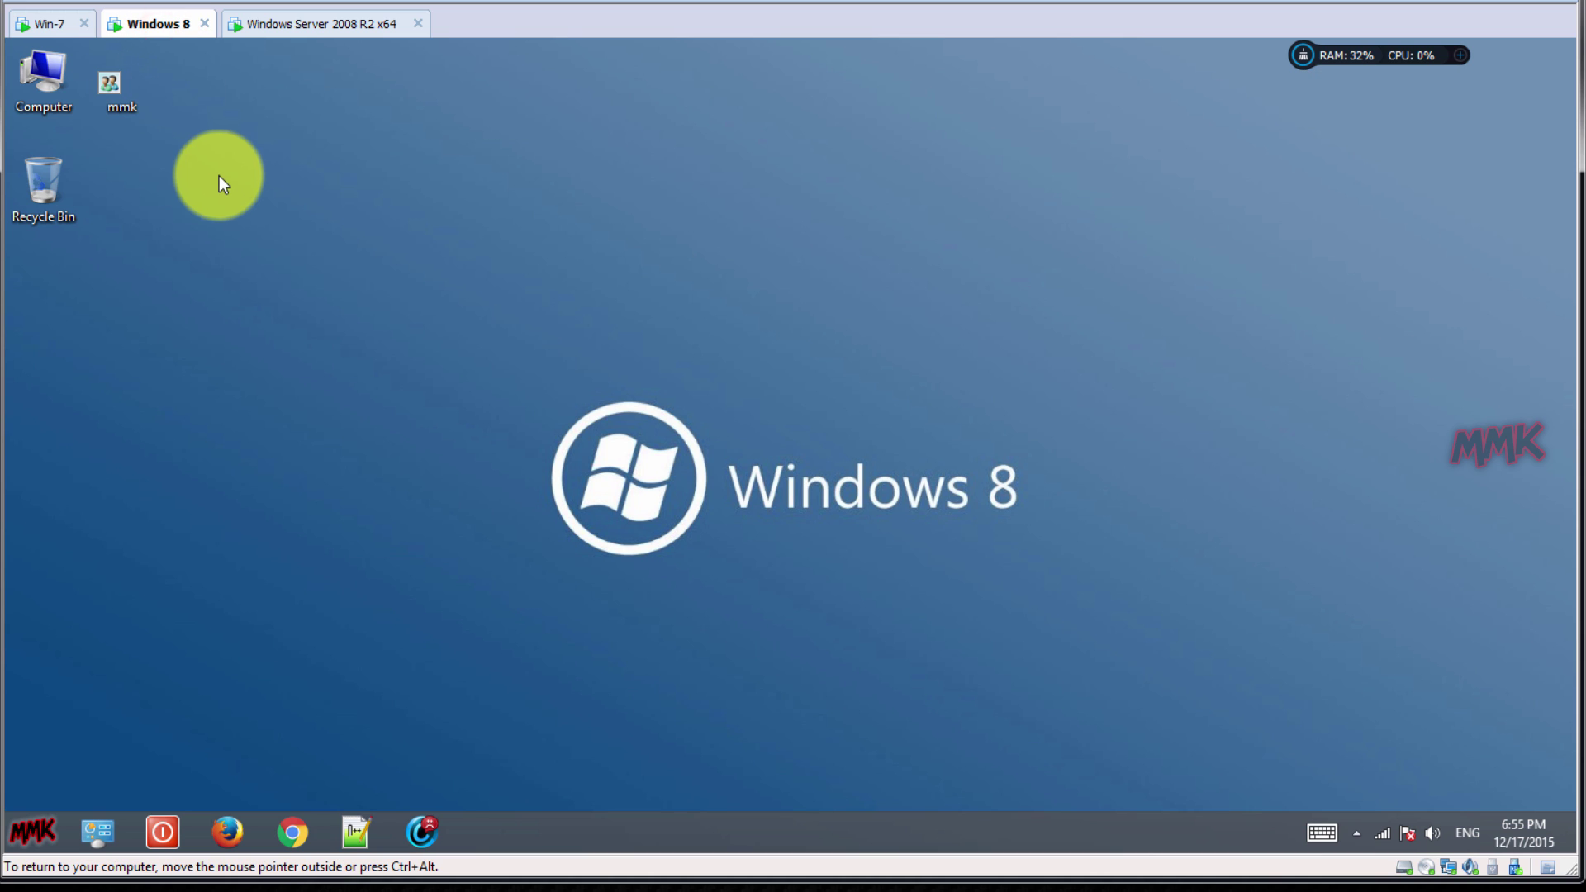
{"action": "left_click", "coordinate": [300, 27]}
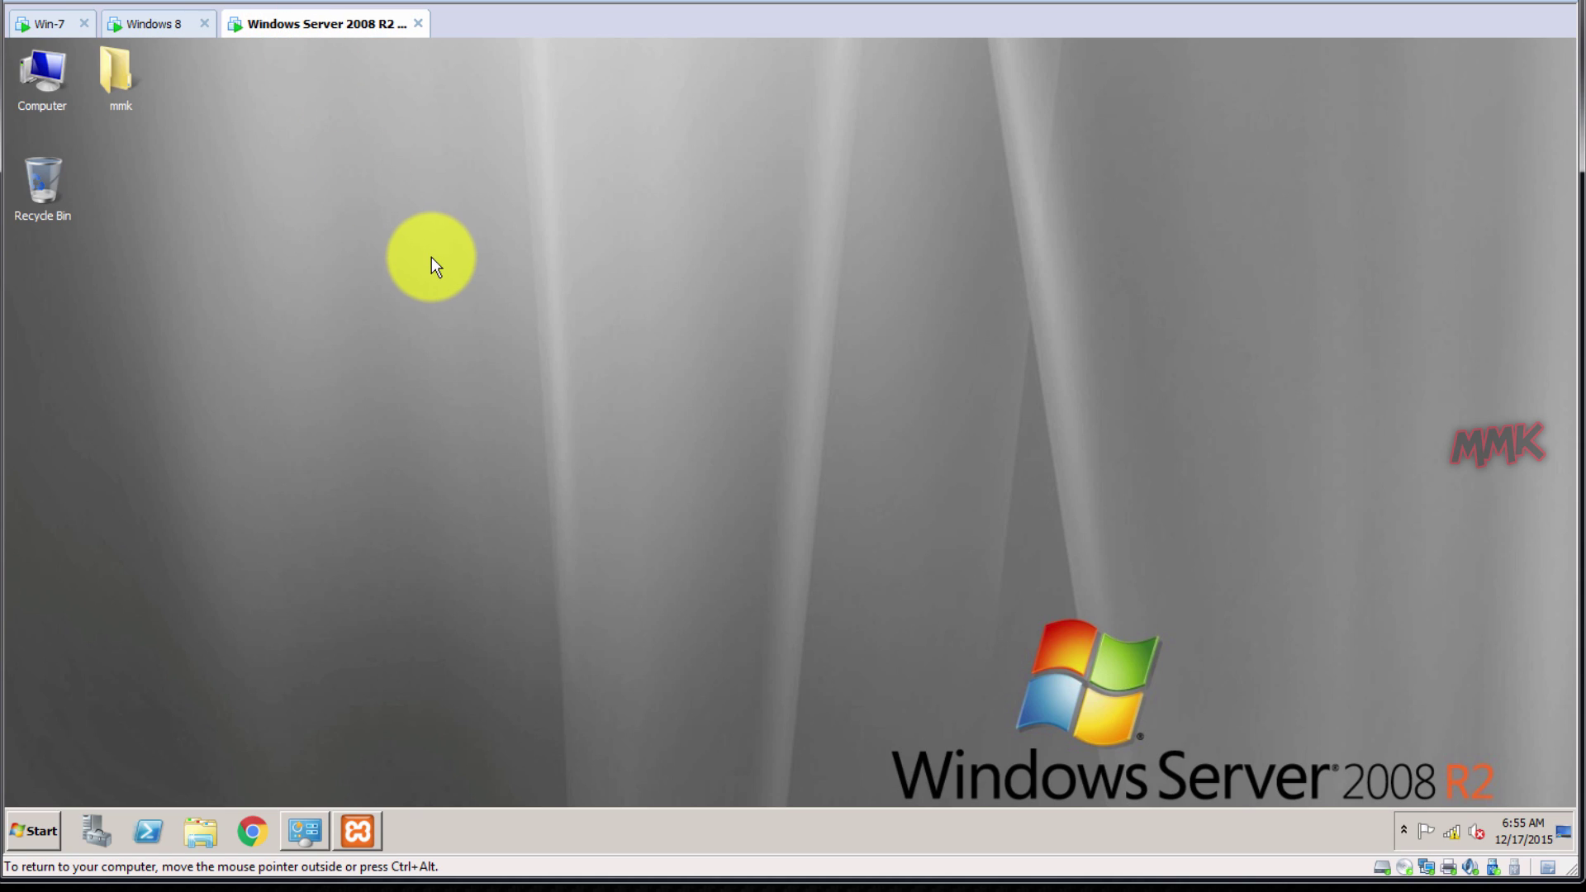
{"action": "left_click", "coordinate": [37, 24]}
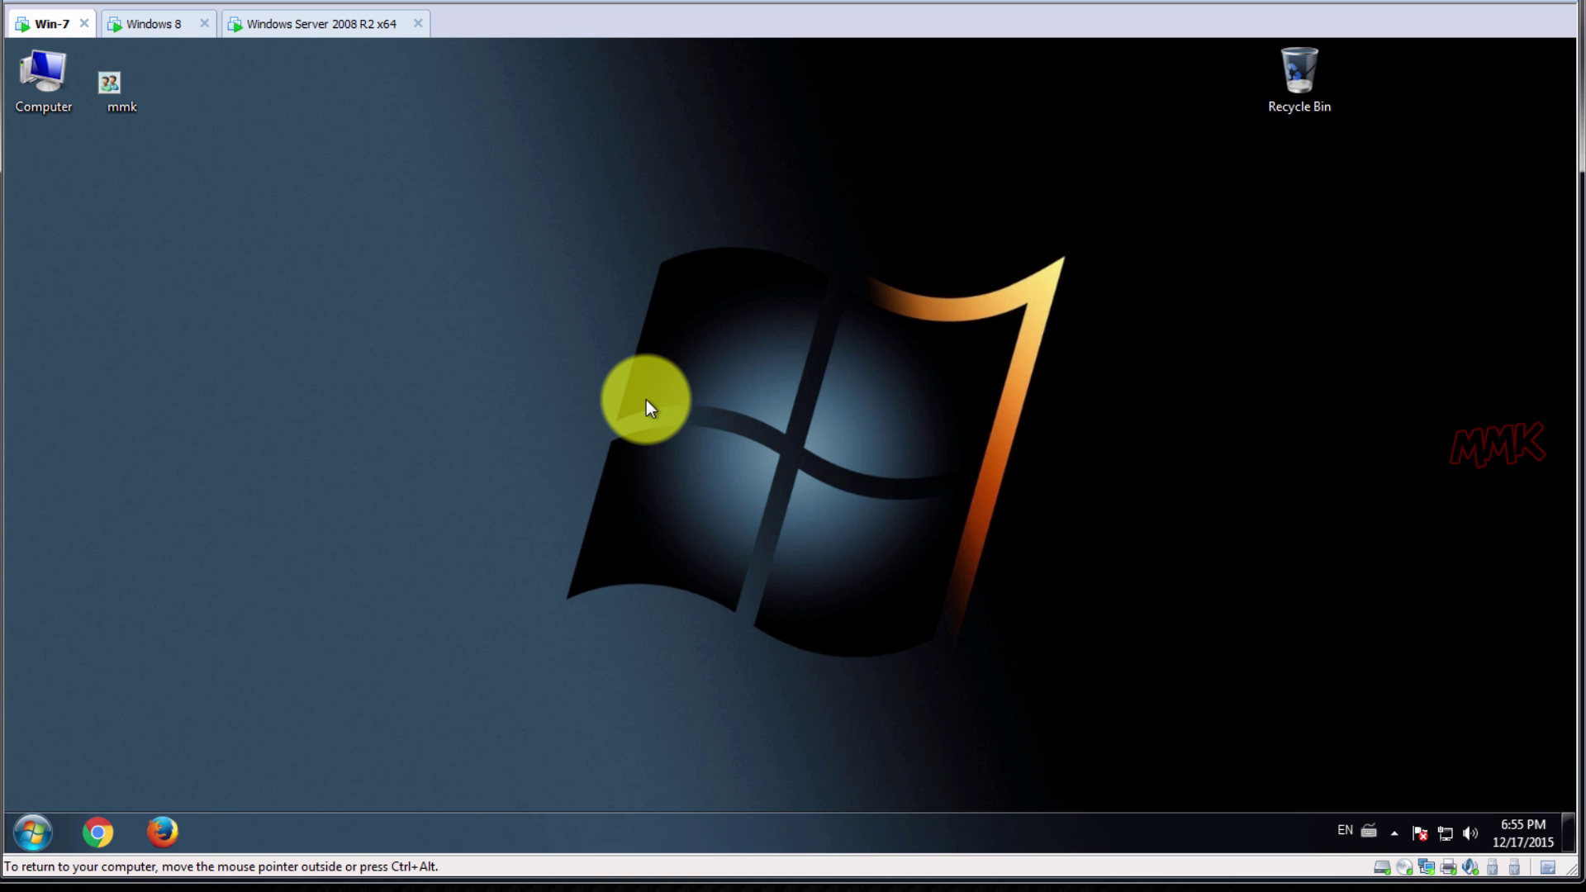
View Win-7's Local Area Connection details (IPv4 192.168.1.100, DNS 192.168.1.1), then switch to Windows 8.
{"action": "right_click", "coordinate": [1440, 831]}
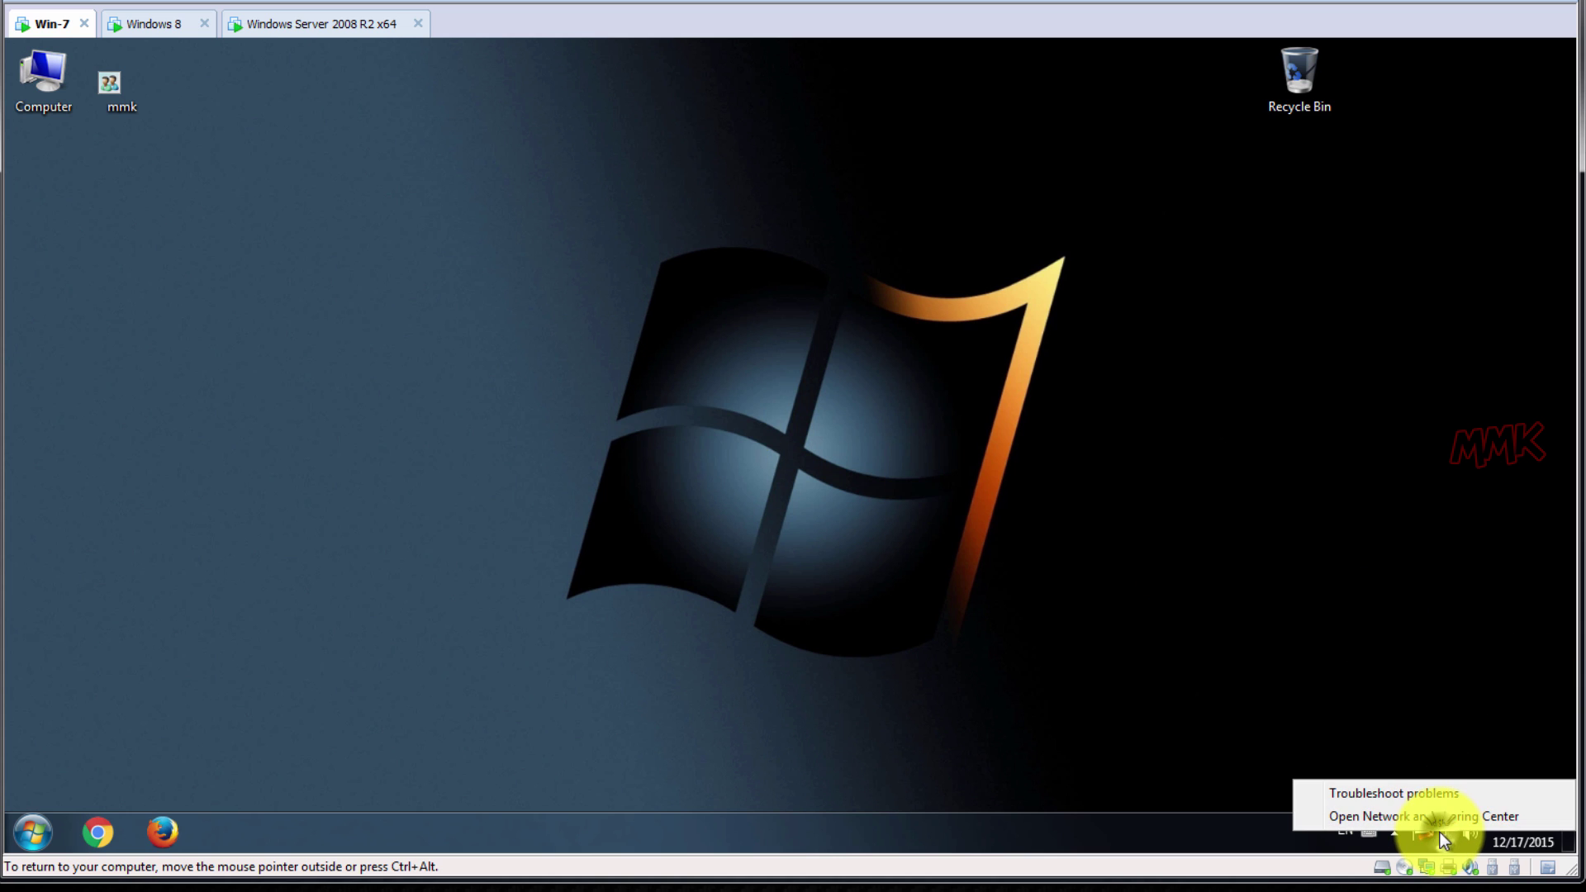
{"action": "left_click", "coordinate": [1439, 821]}
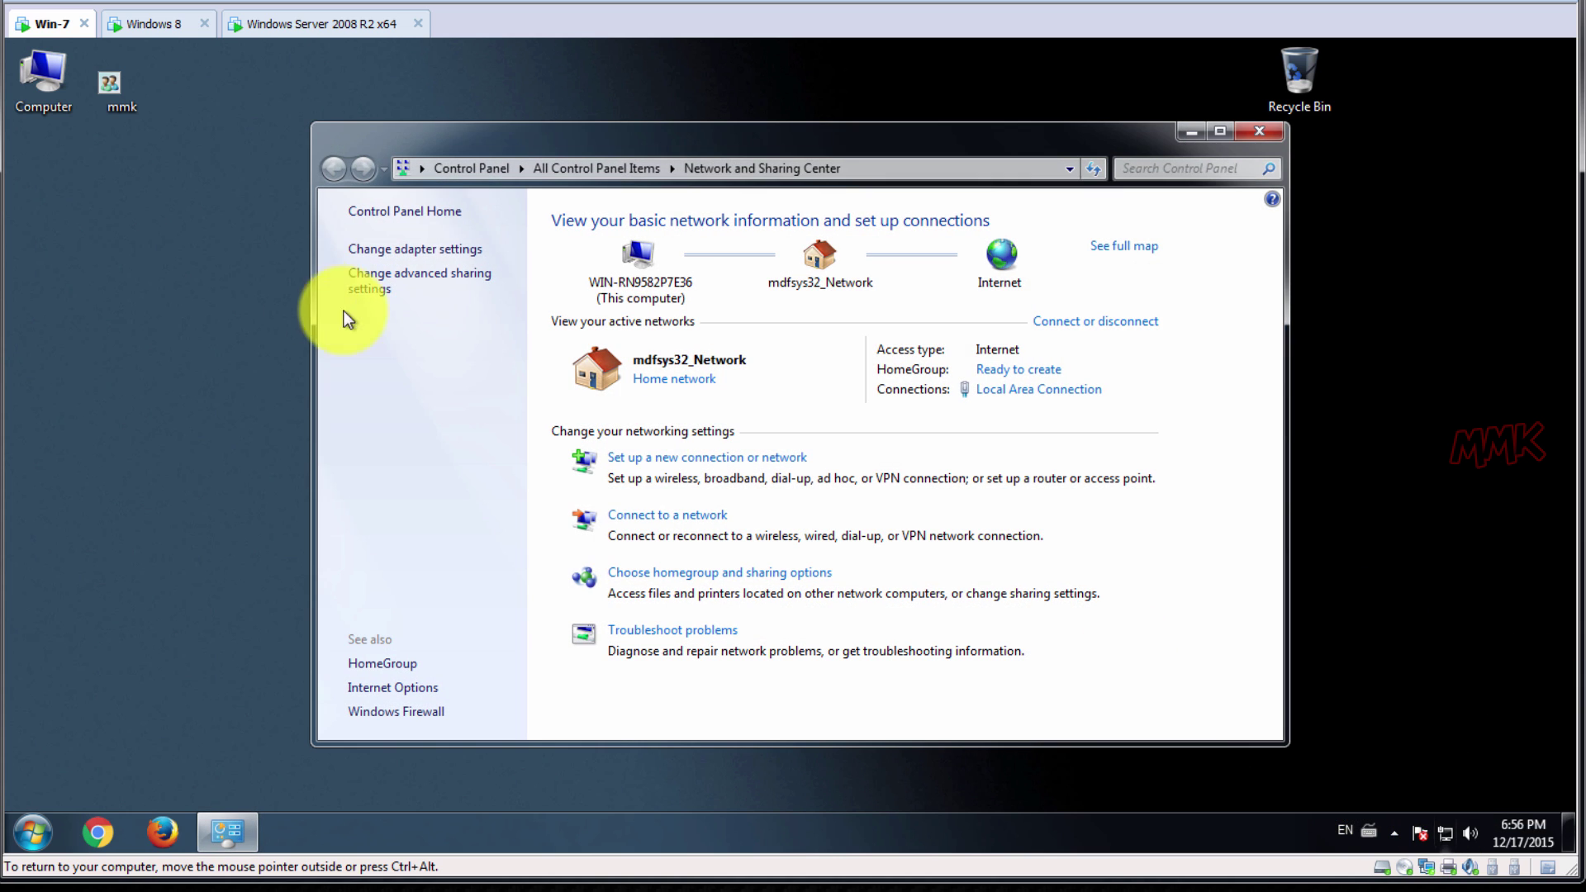
{"action": "left_click", "coordinate": [404, 254]}
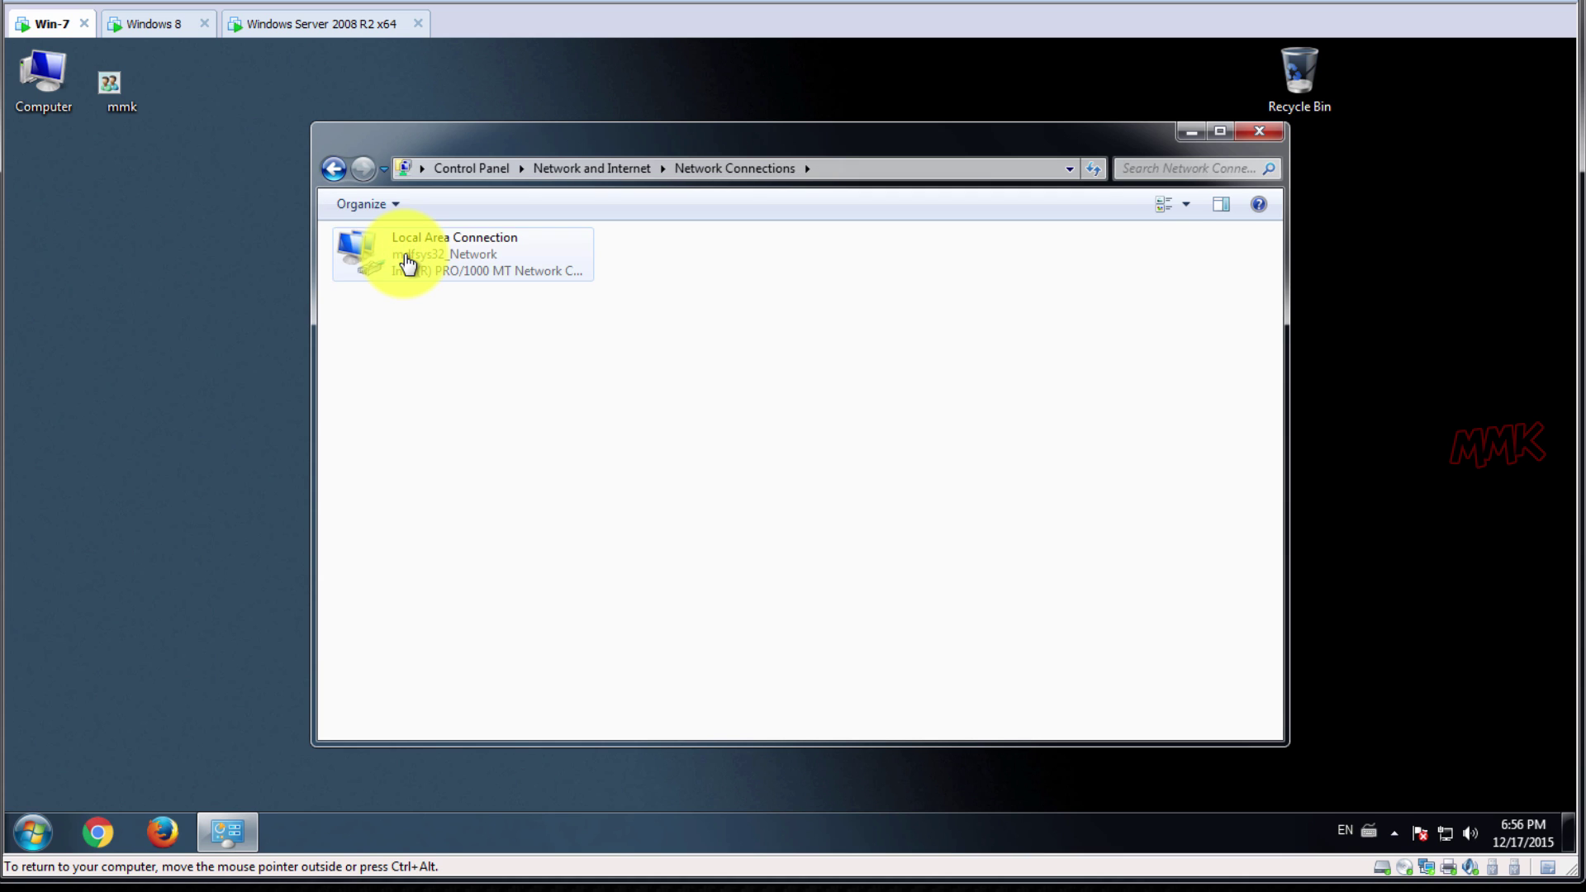
{"action": "double_click", "coordinate": [407, 260]}
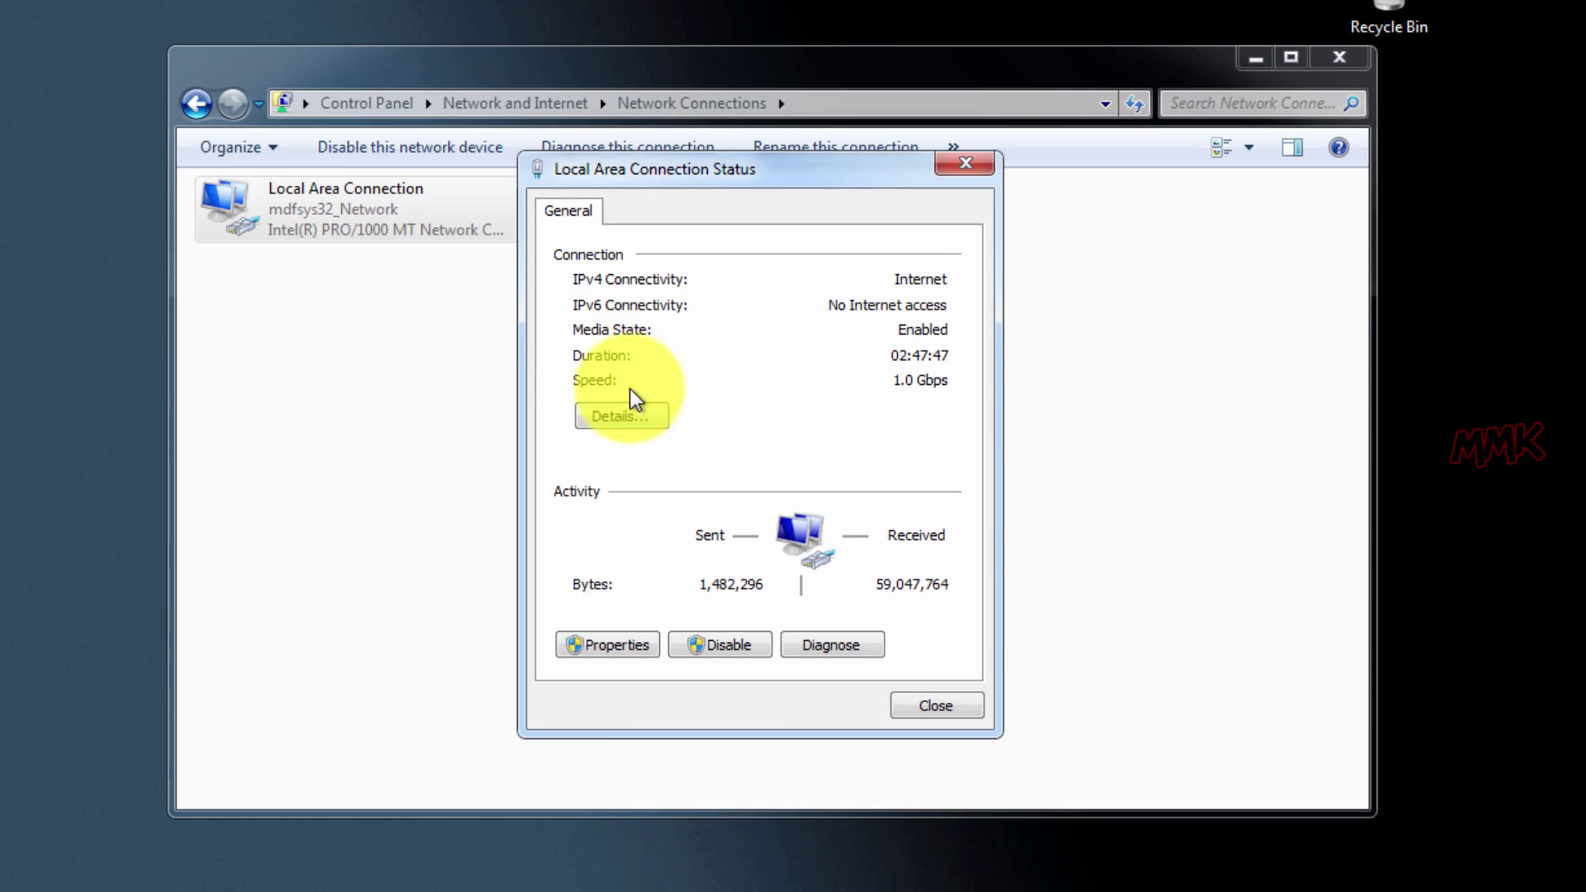
{"action": "left_click", "coordinate": [631, 398]}
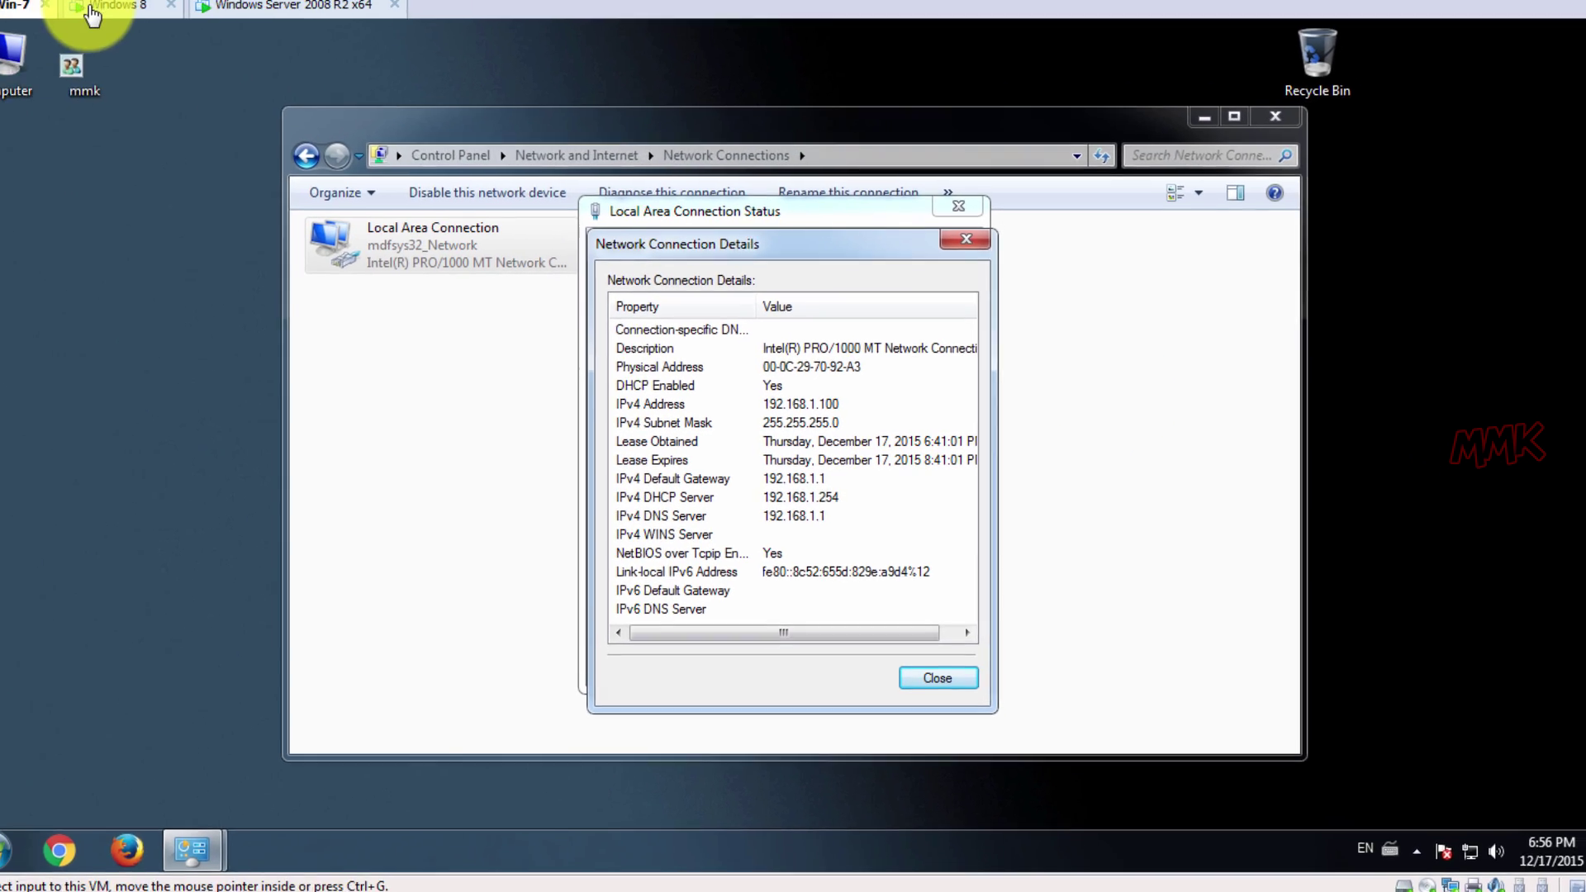
{"action": "left_click", "coordinate": [140, 22]}
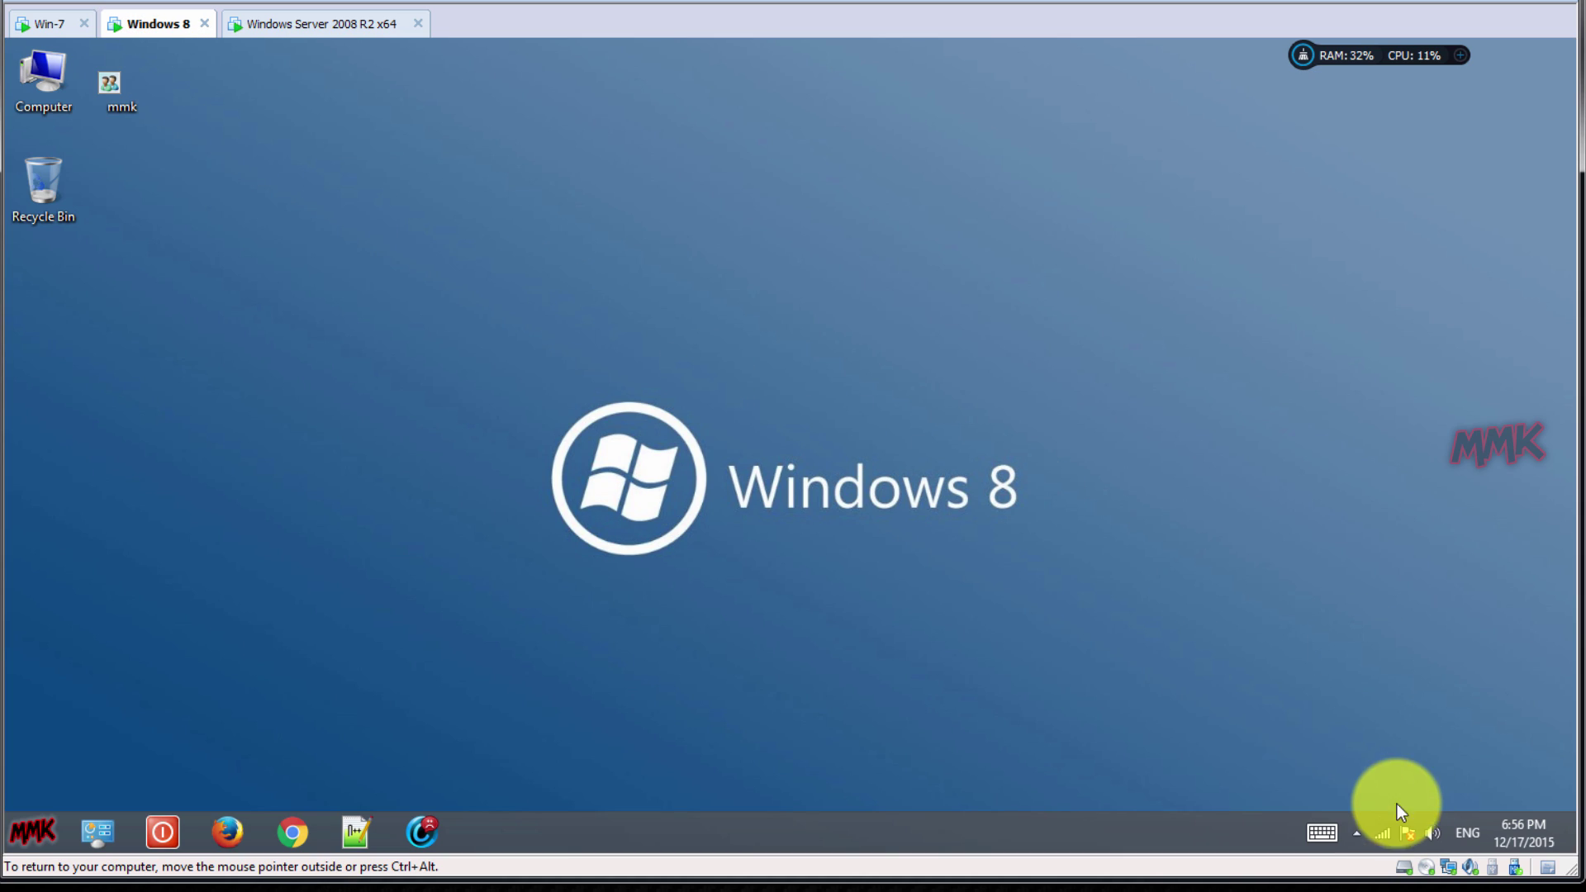
View Windows 8's Wi-Fi 3 details (IPv4 192.168.1.101, DNS 192.168.1.1), then switch to Server 2008 R2.
{"action": "right_click", "coordinate": [1382, 834]}
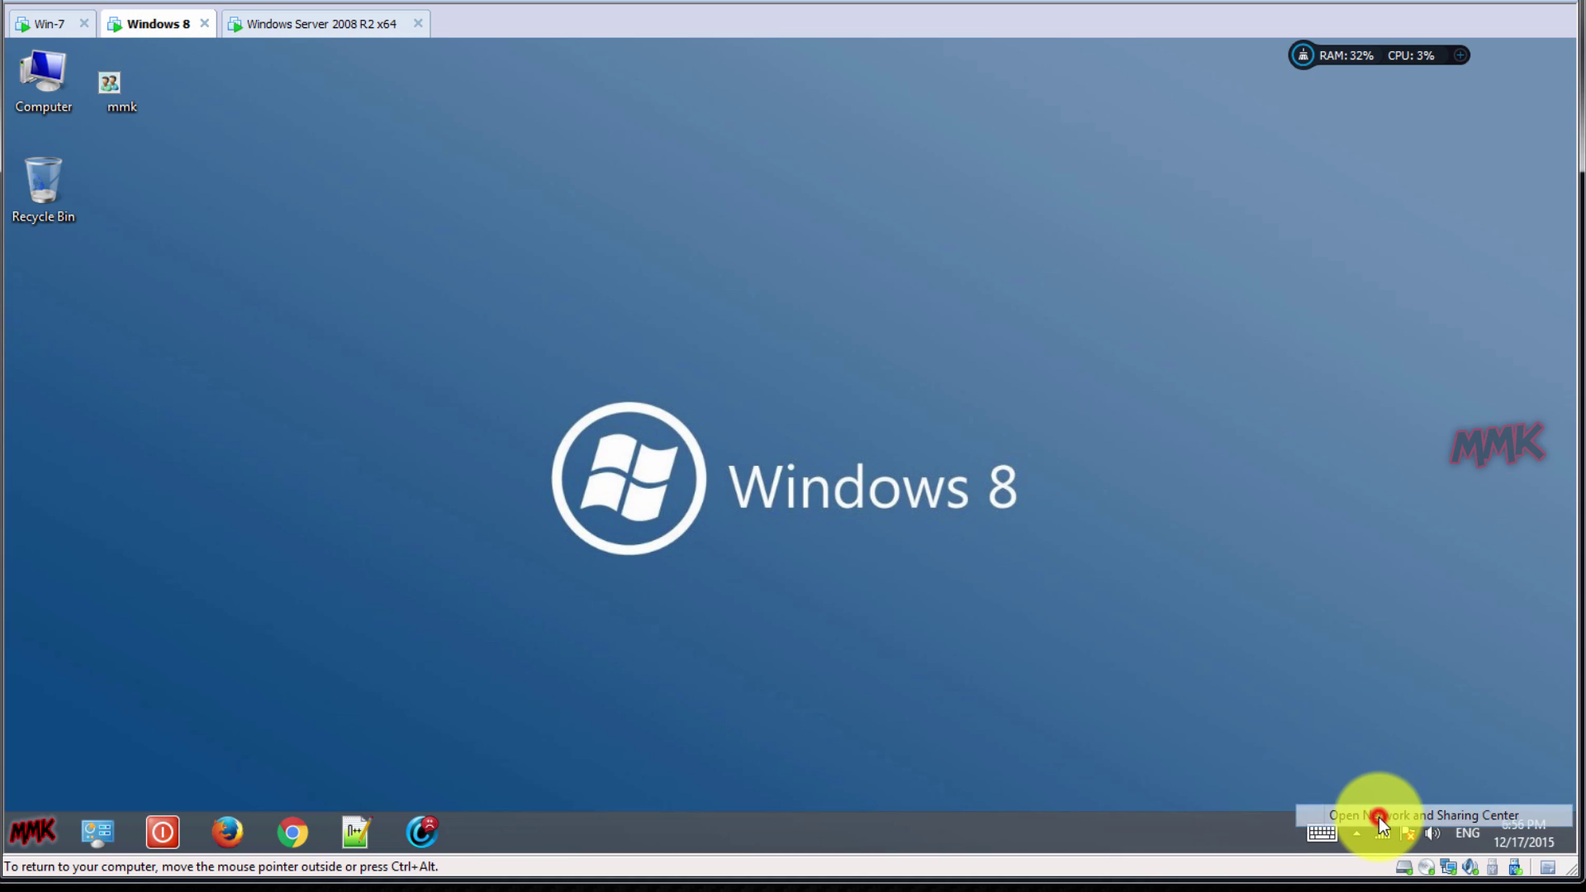
{"action": "left_click", "coordinate": [1380, 816]}
{"action": "left_click", "coordinate": [431, 254]}
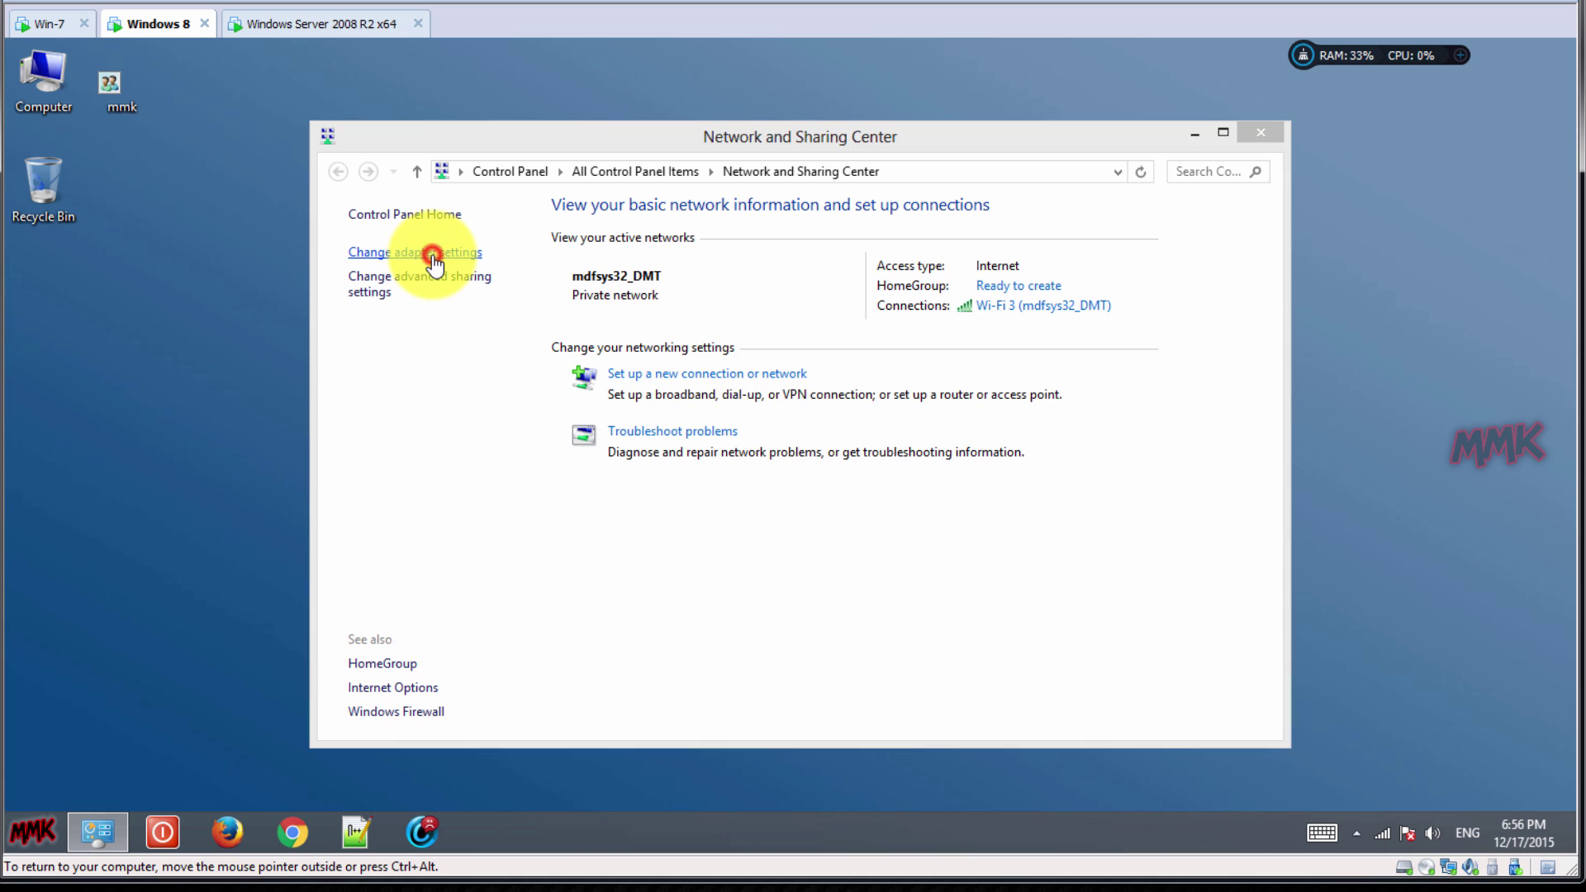
{"action": "double_click", "coordinate": [686, 291]}
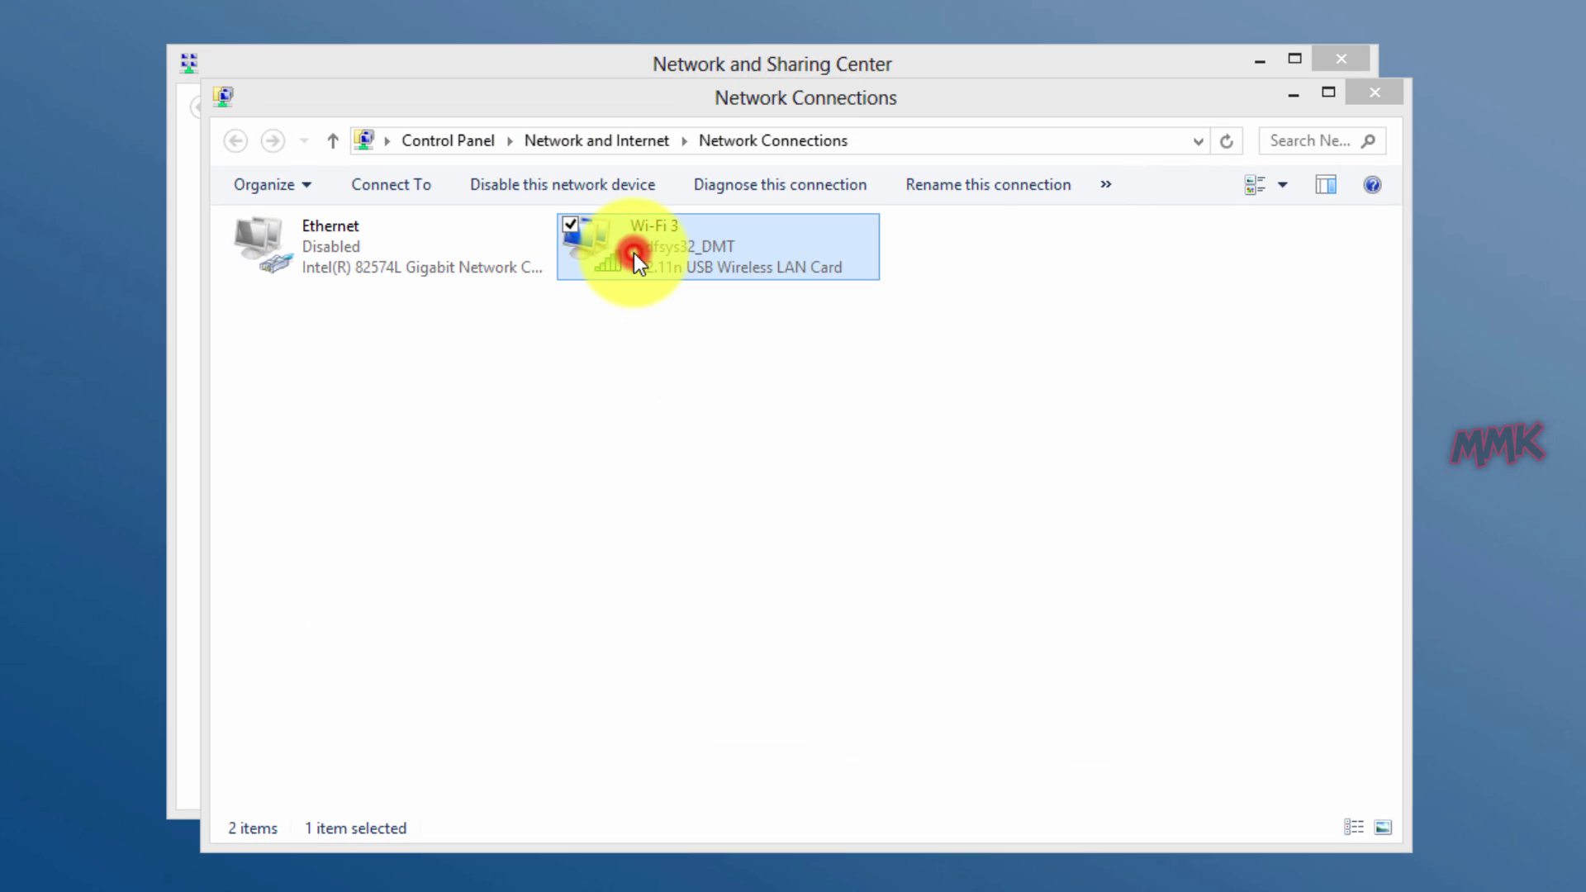
{"action": "left_click", "coordinate": [630, 471]}
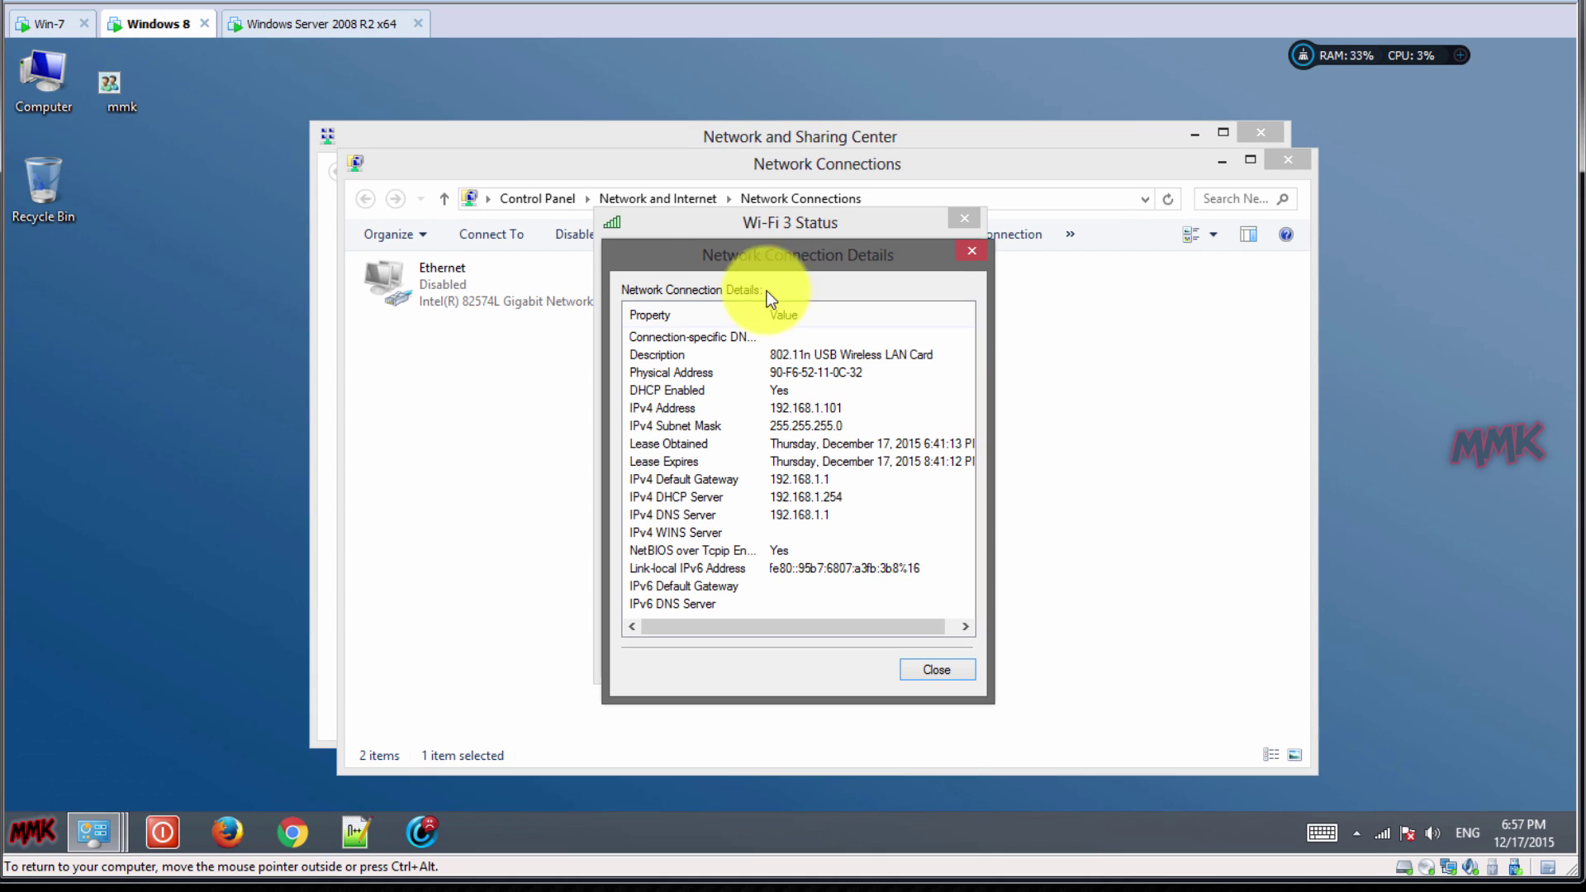
{"action": "left_click", "coordinate": [319, 33]}
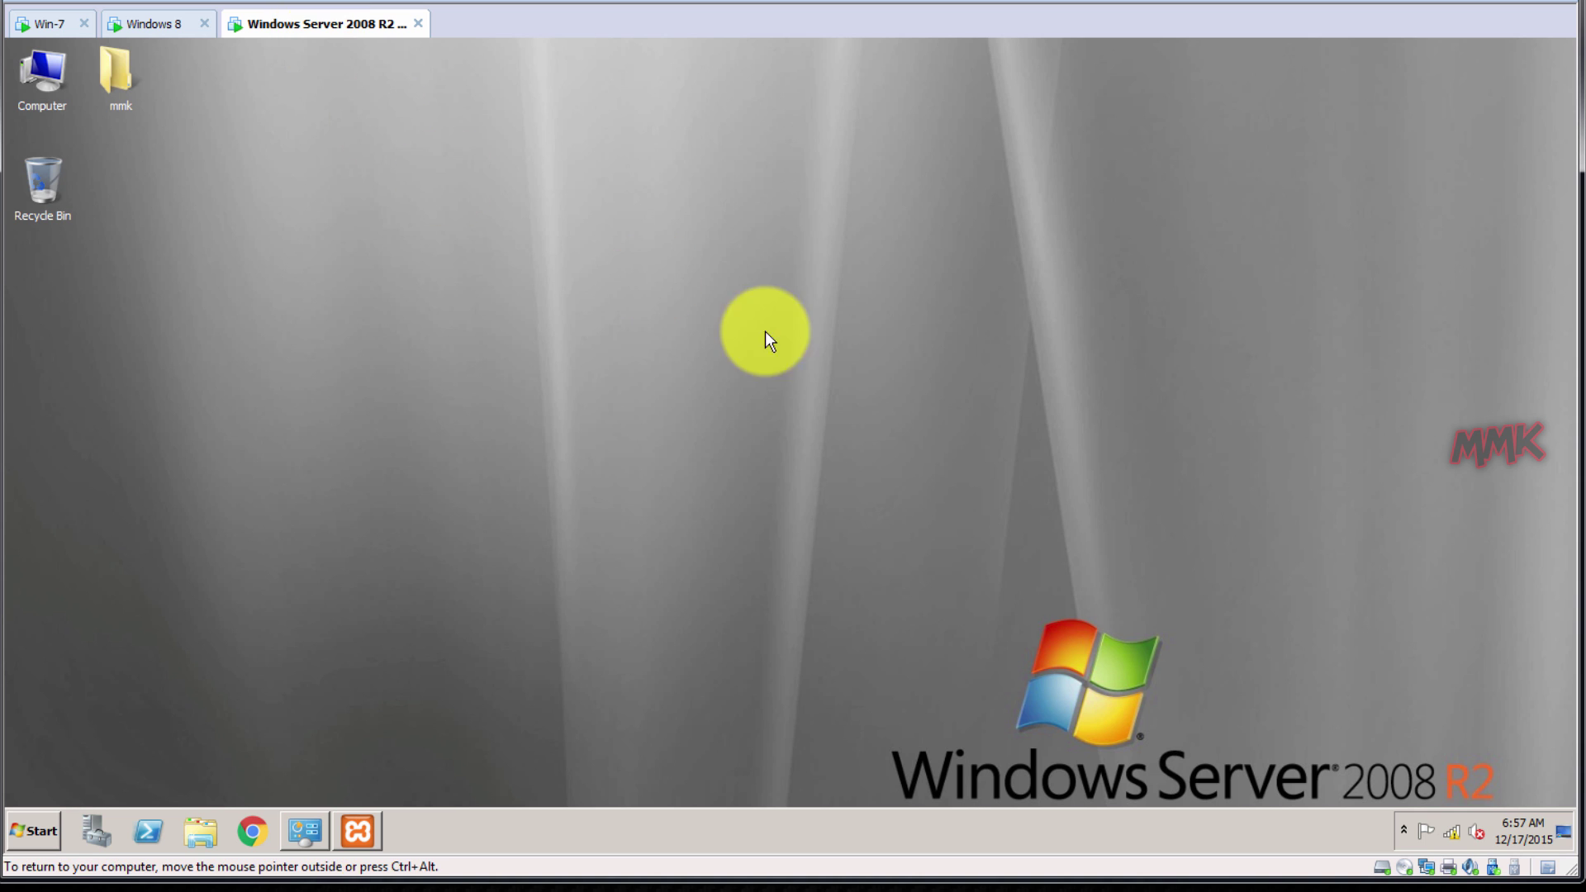
Inspect the wireless connection's static IPv4 (192.168.1.5, gateway 192.168.1.1, DNS 192.168.1.5) and cancel unchanged.
{"action": "right_click", "coordinate": [1452, 831]}
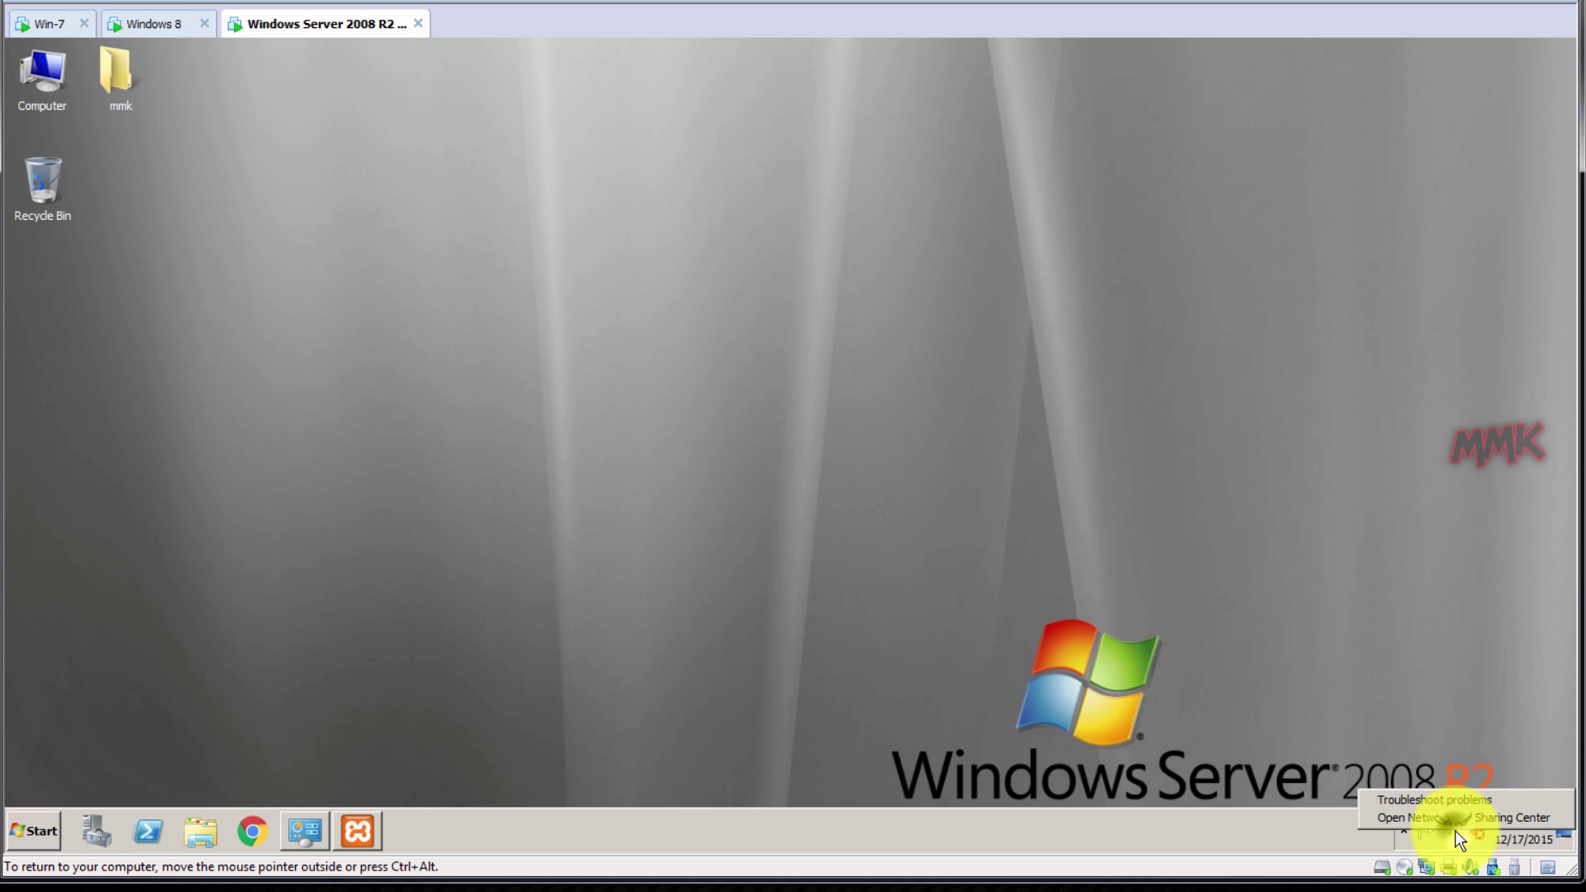
{"action": "left_click", "coordinate": [1449, 818]}
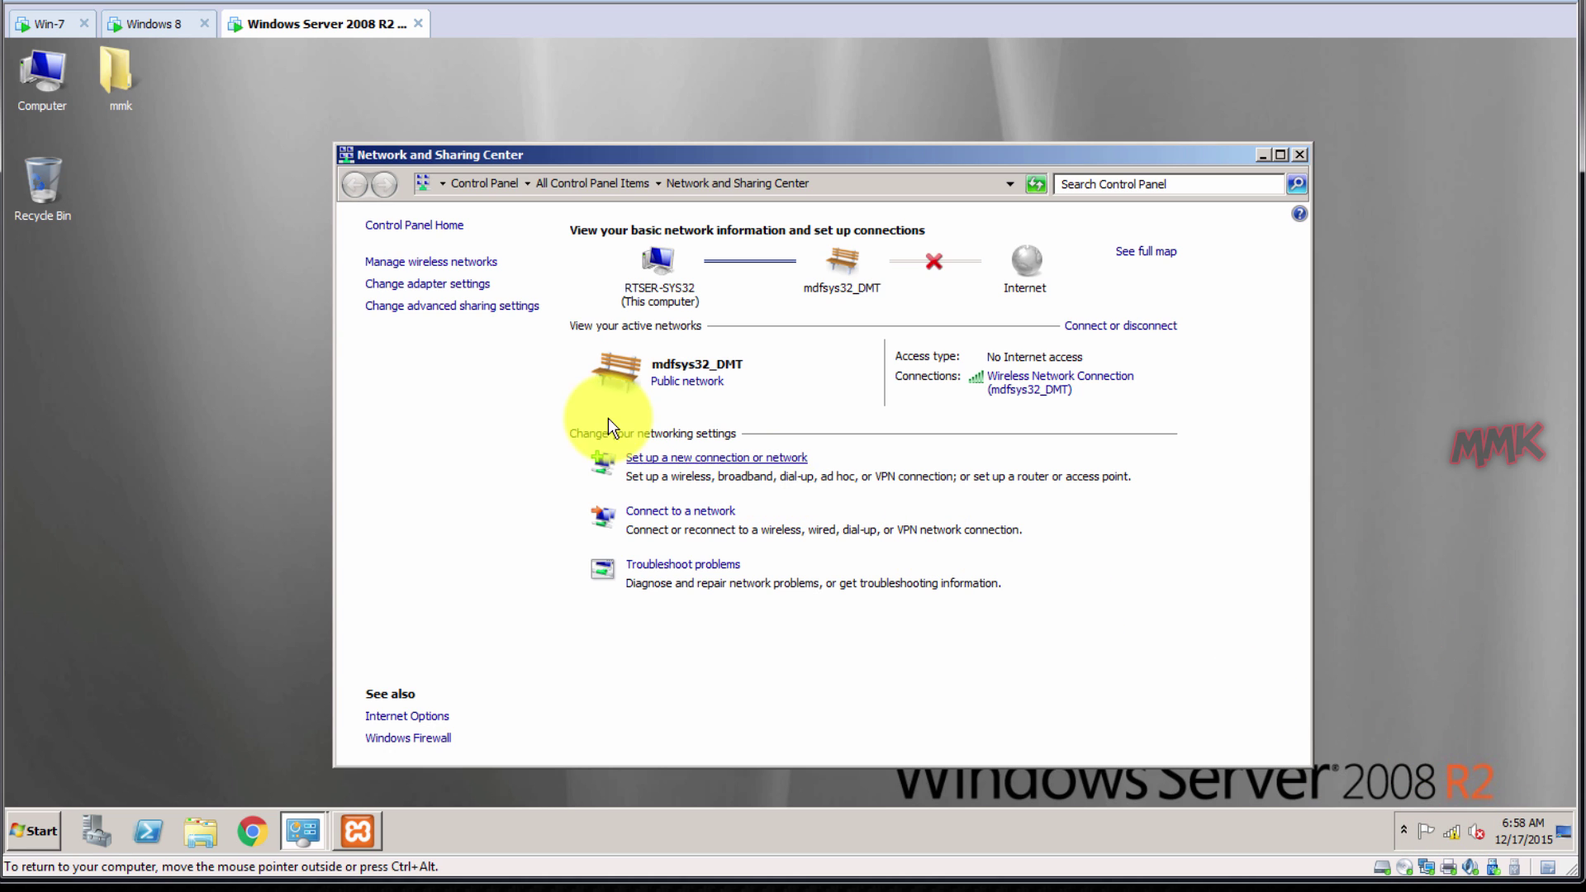
{"action": "left_click", "coordinate": [450, 288]}
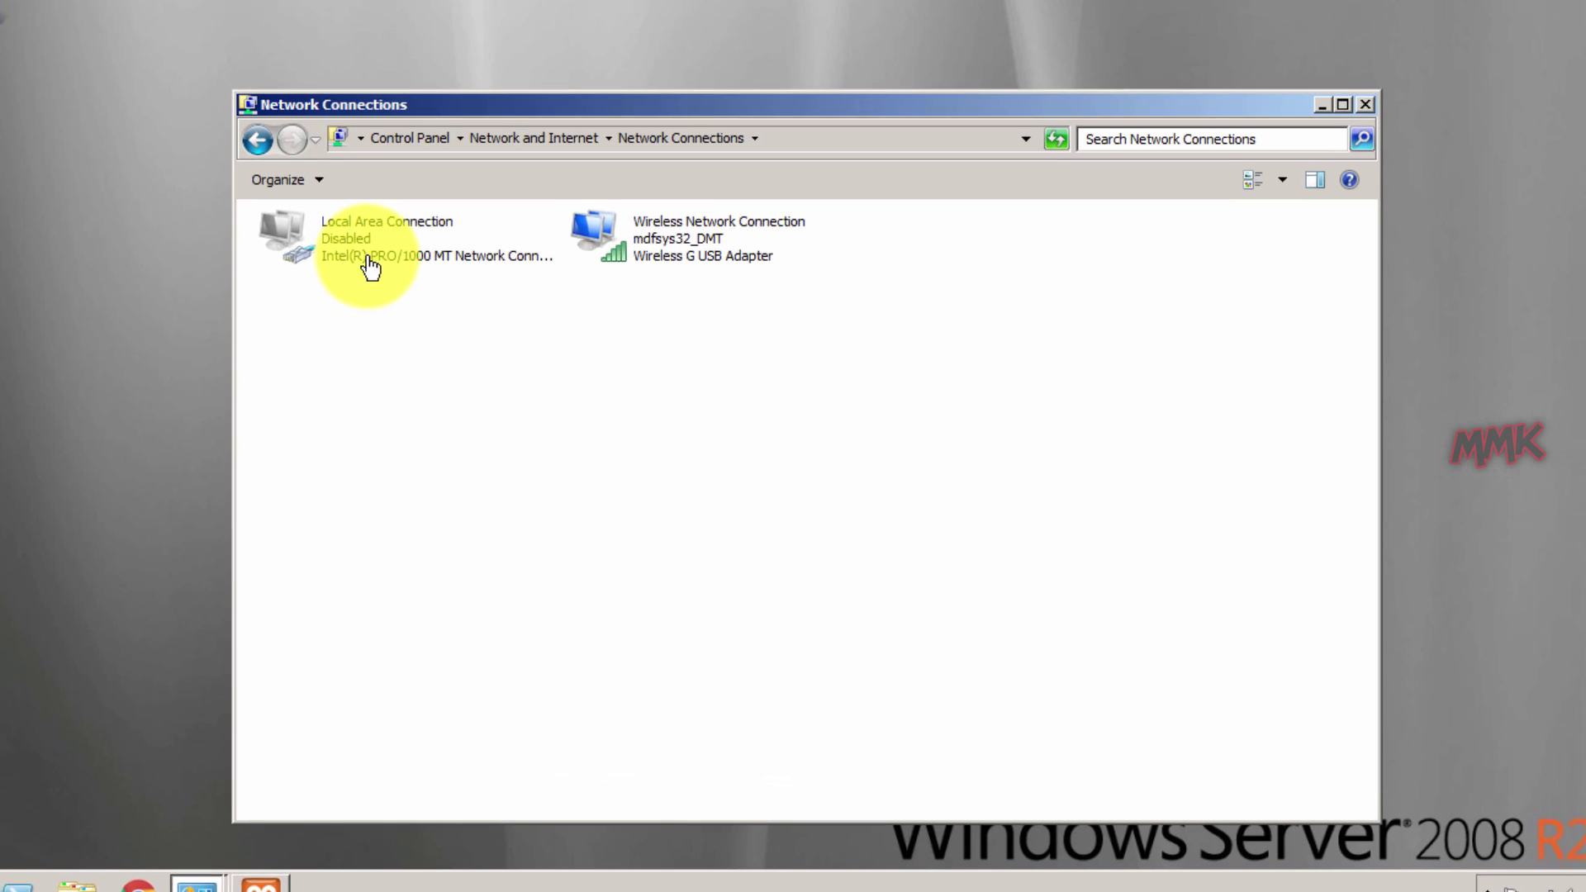
{"action": "double_click", "coordinate": [700, 269]}
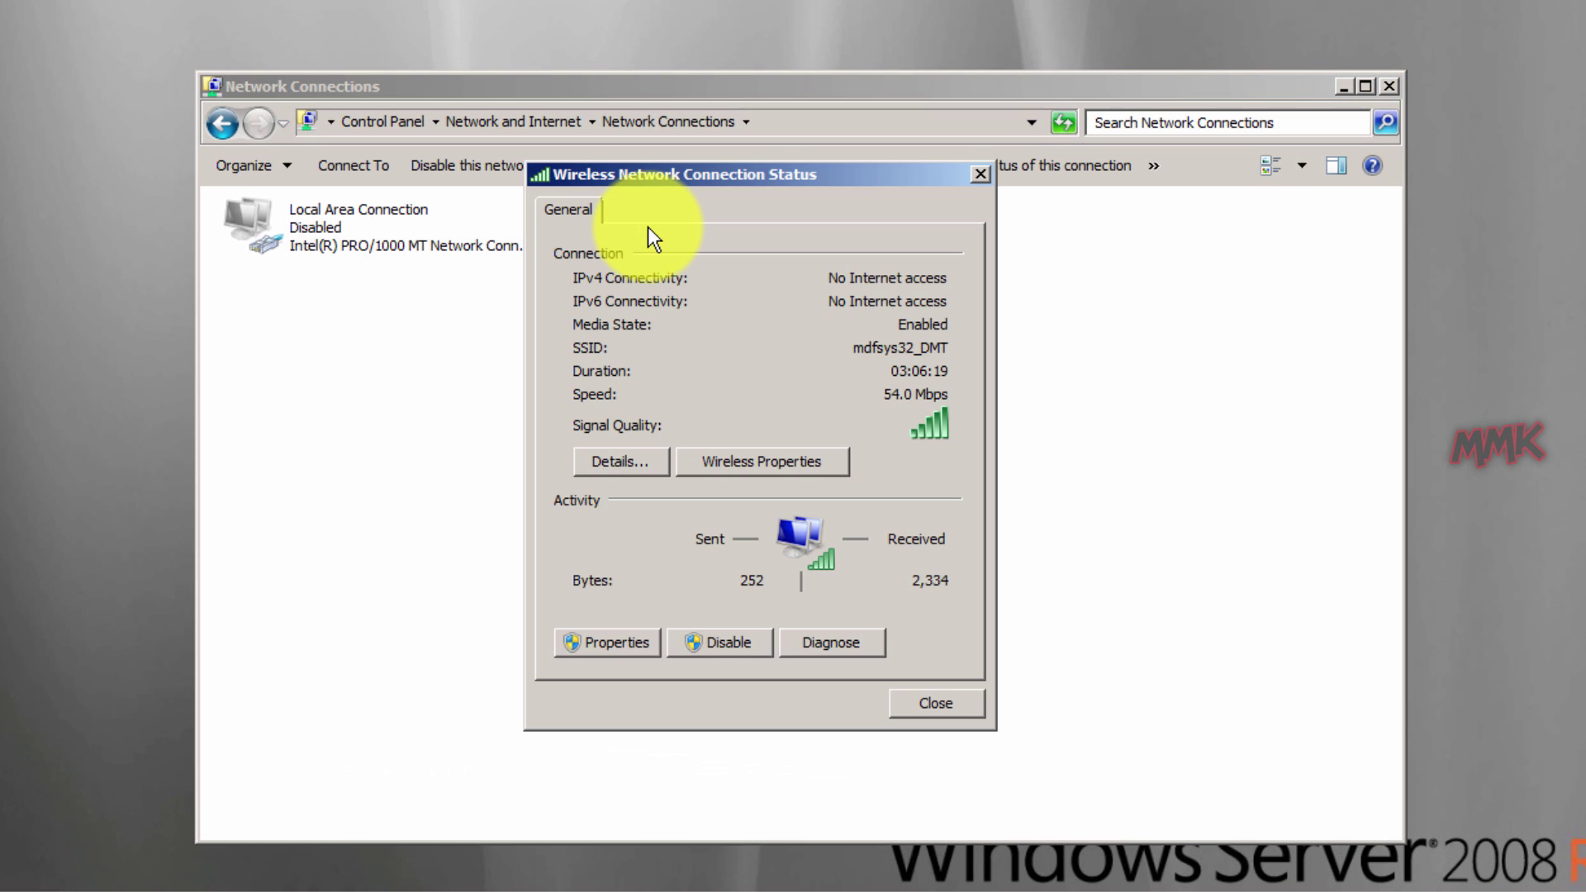
{"action": "left_click", "coordinate": [633, 642]}
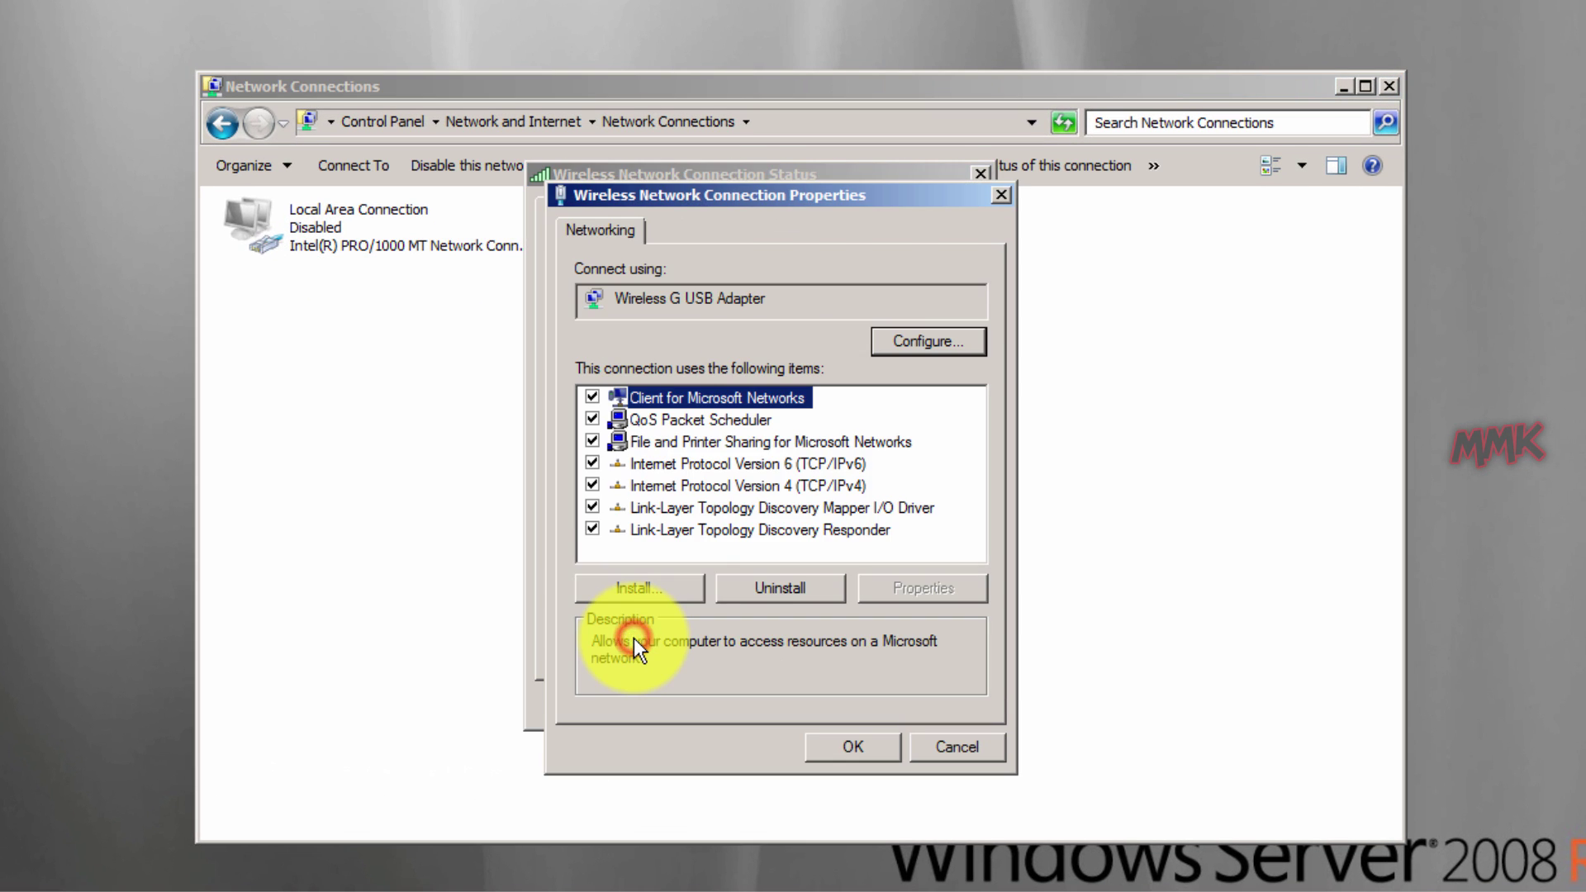
{"action": "double_click", "coordinate": [722, 484]}
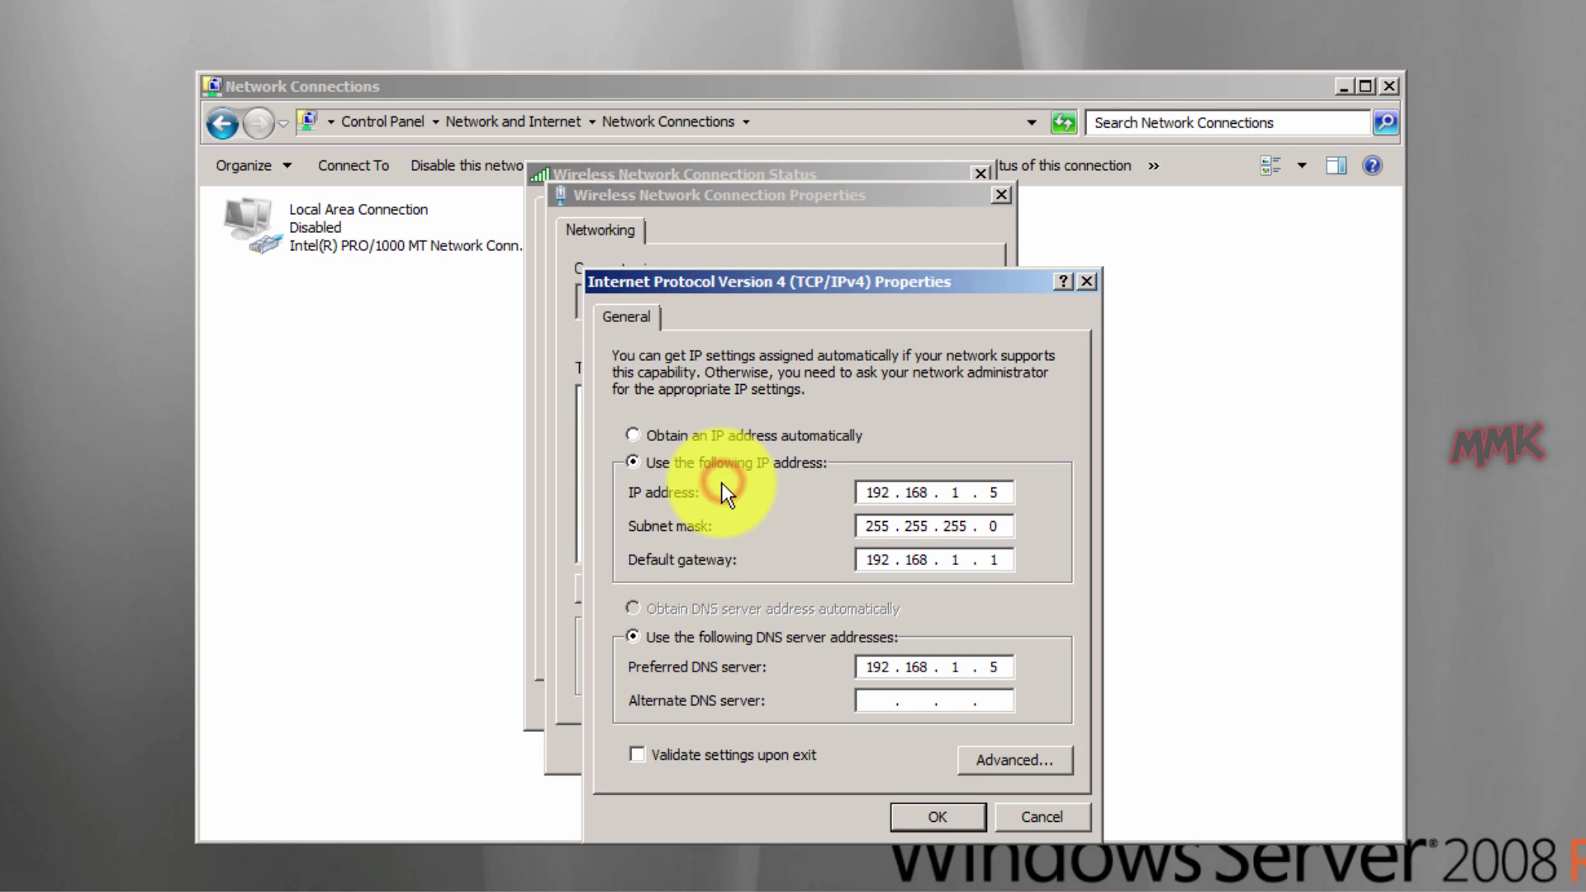
{"action": "left_click_drag", "start_coordinate": [787, 288], "coordinate": [692, 189]}
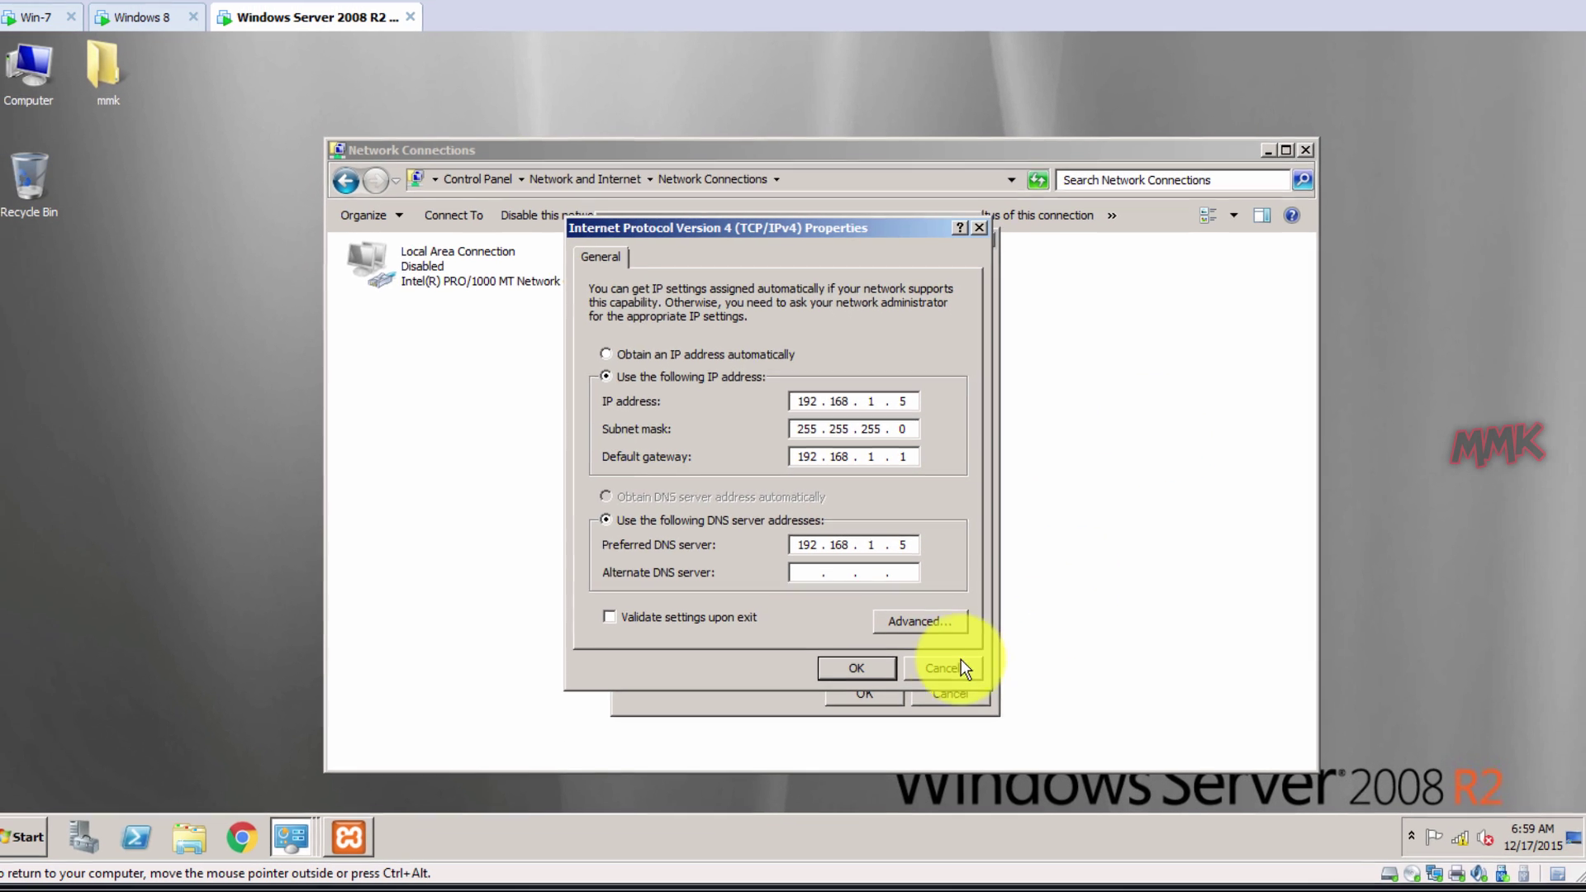
{"action": "left_click", "coordinate": [946, 715]}
{"action": "left_click", "coordinate": [953, 689]}
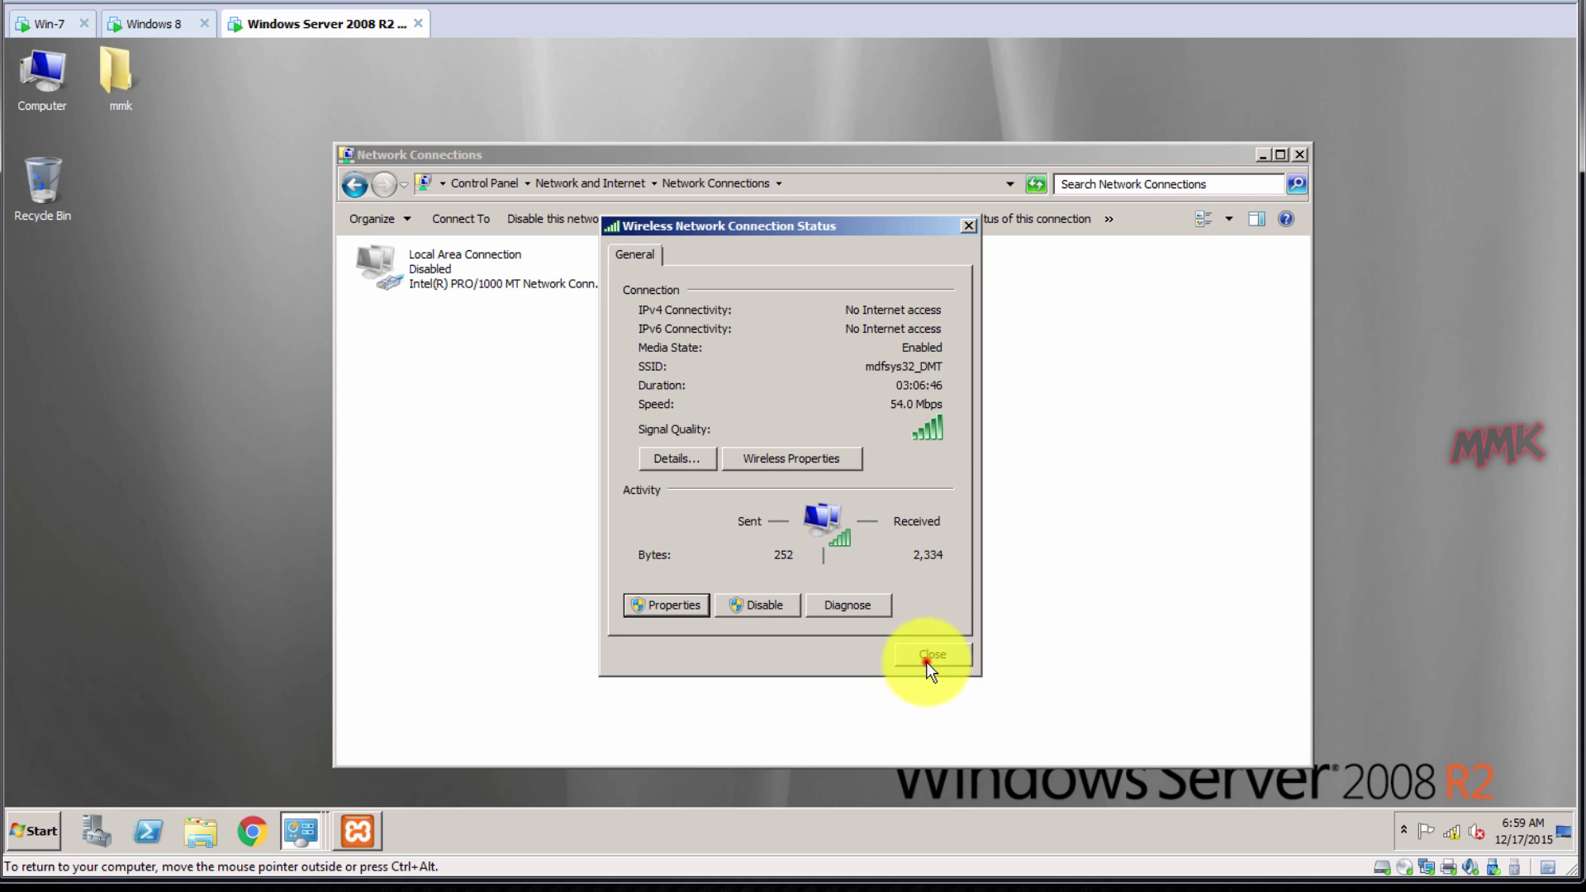
{"action": "left_click", "coordinate": [929, 657]}
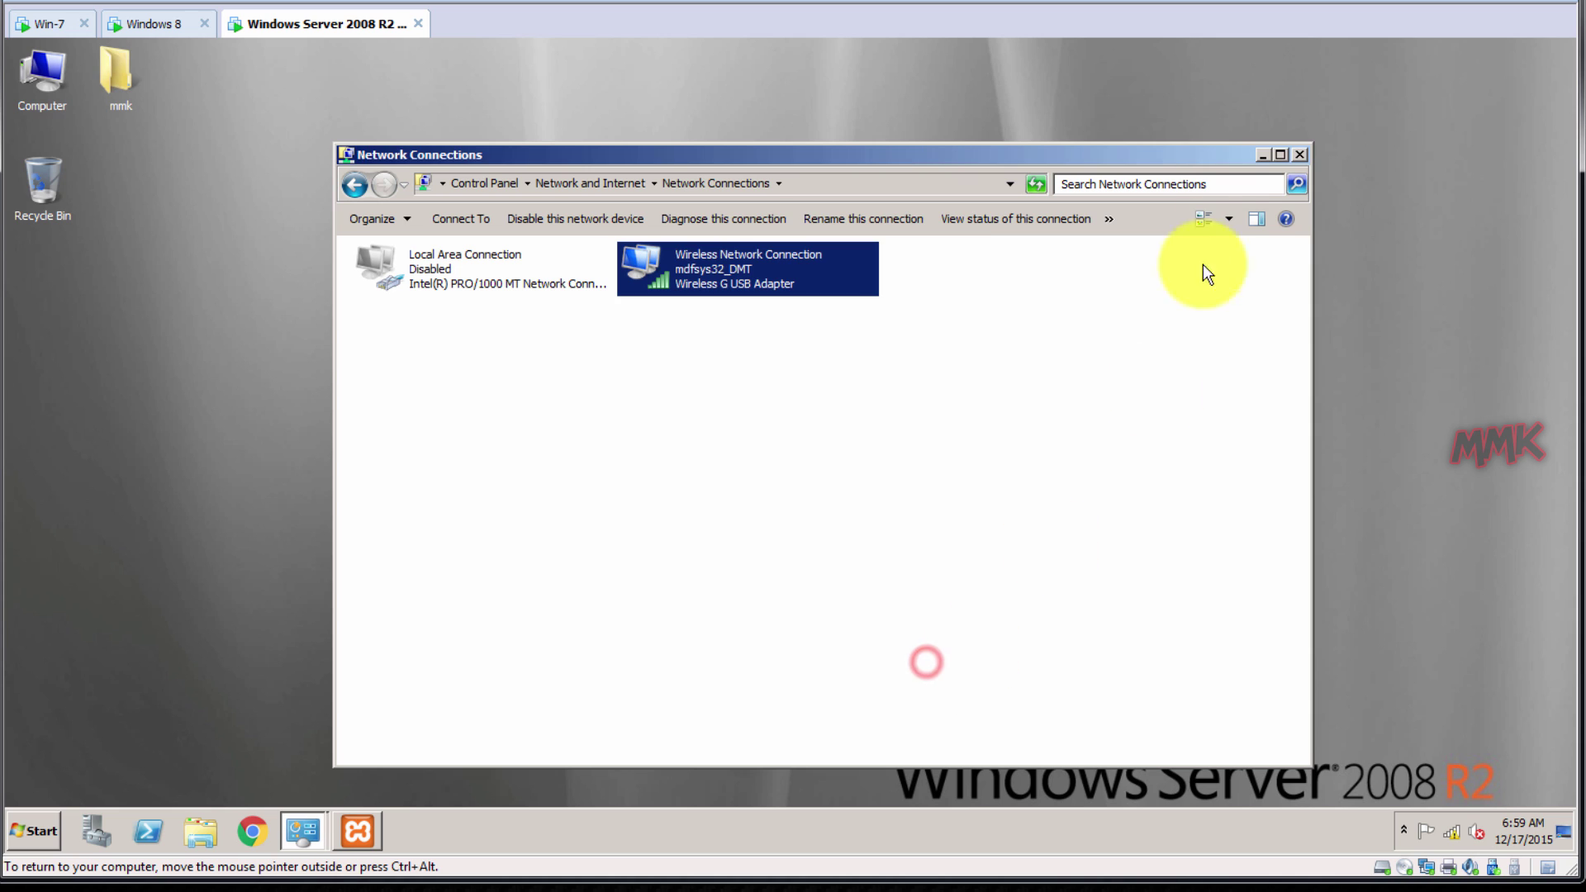
Close Network Connections and start Apache and MySQL in the XAMPP Control Panel.
{"action": "left_click", "coordinate": [1304, 153]}
{"action": "left_click", "coordinate": [364, 820]}
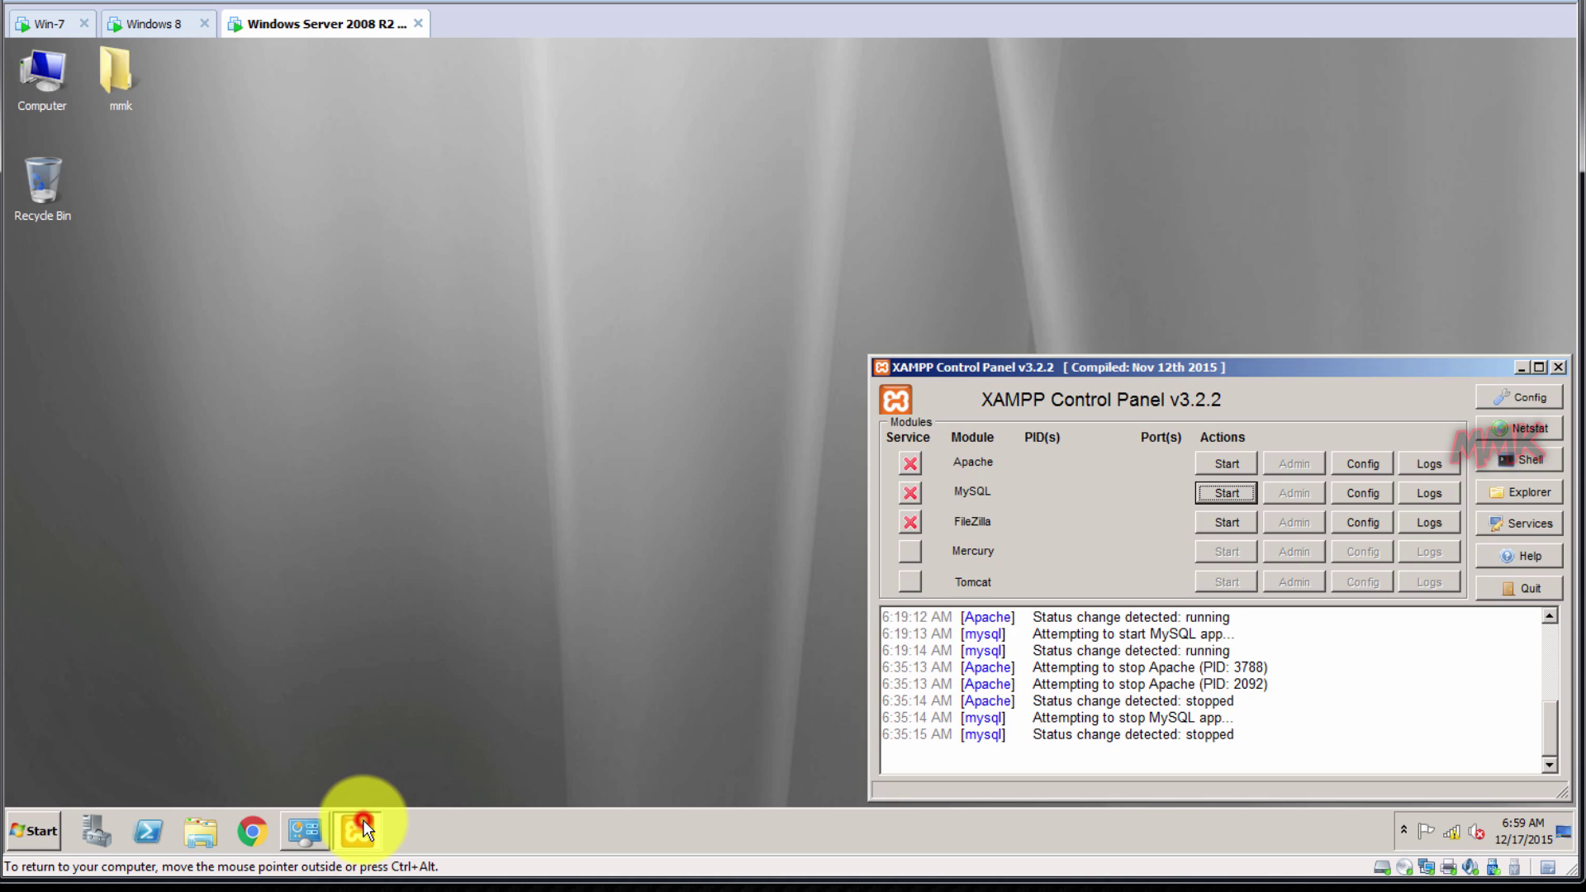
{"action": "left_click", "coordinate": [1226, 463]}
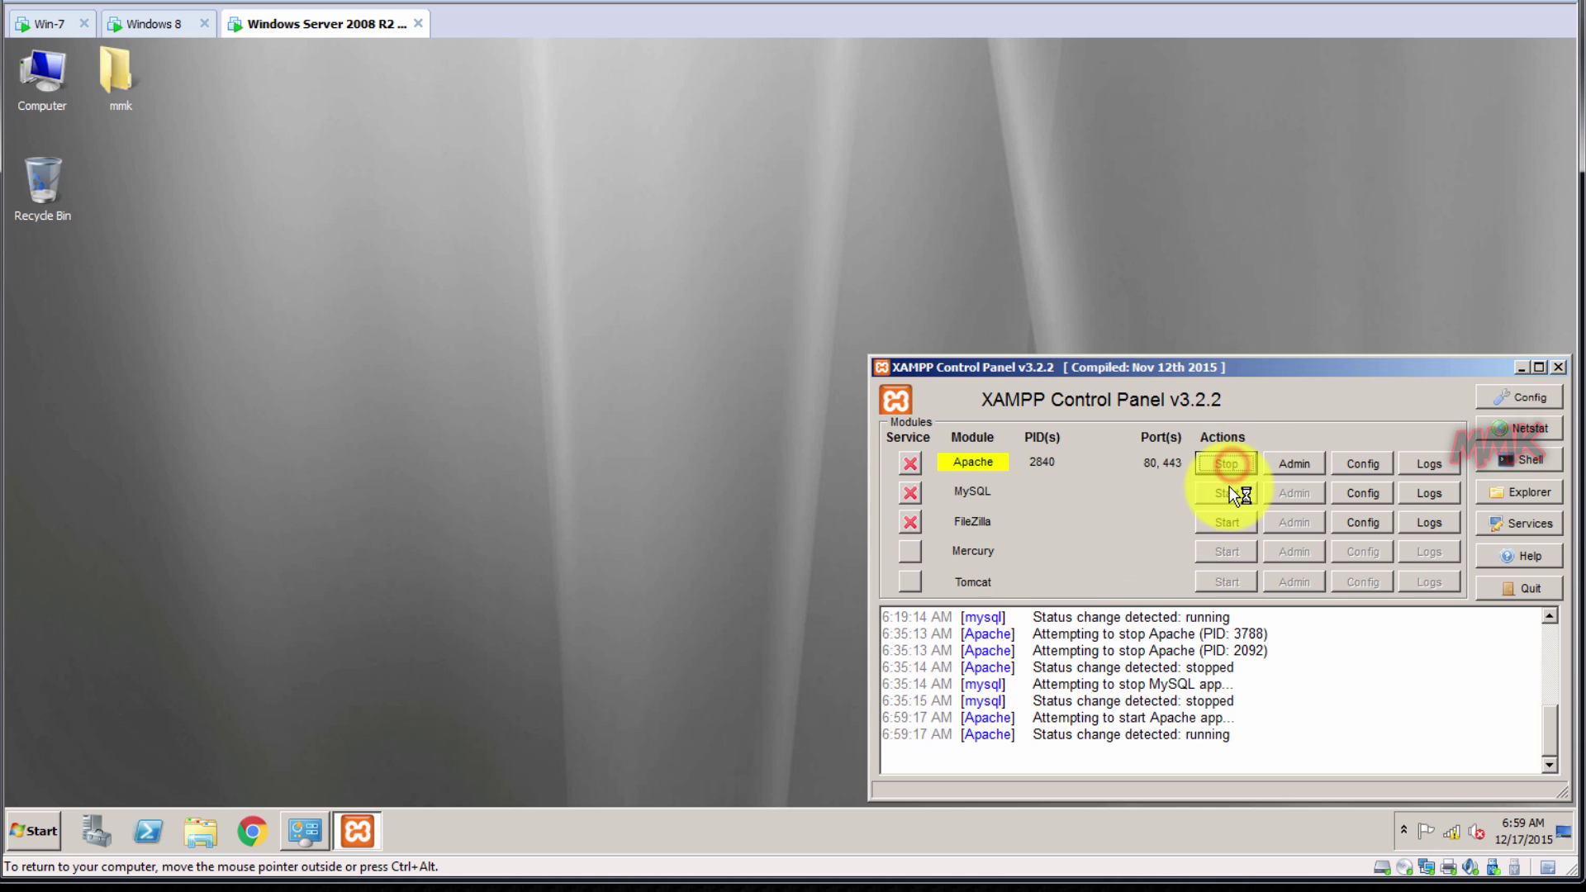
{"action": "left_click", "coordinate": [1227, 493]}
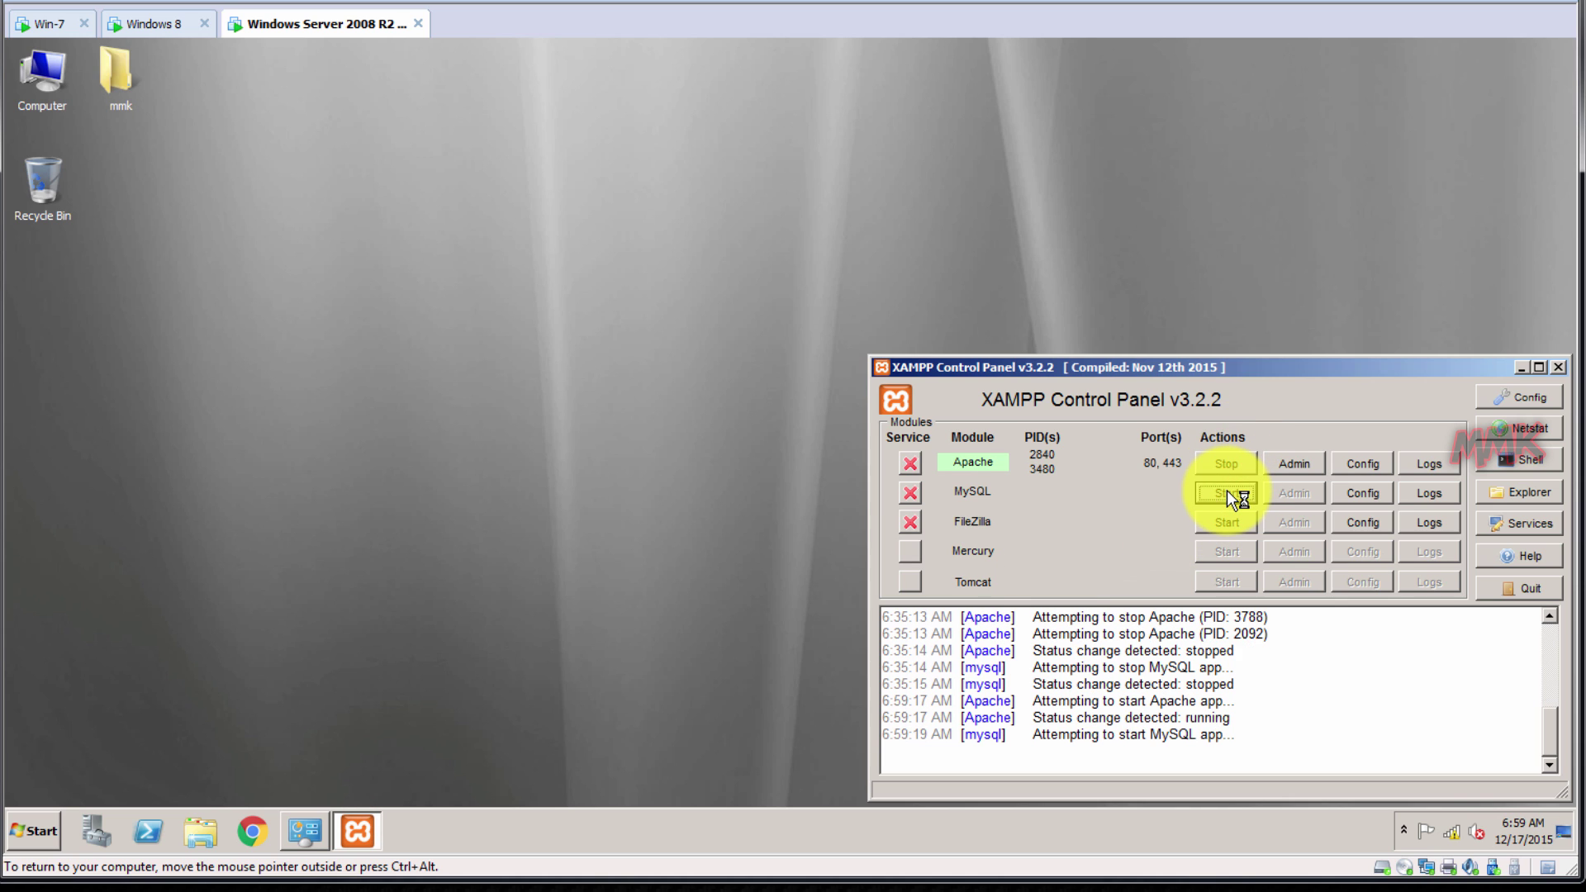
Review C:\xampp\htdocs\index.html in Notepad++, then close it and minimize the folder window.
{"action": "double_click", "coordinate": [46, 73]}
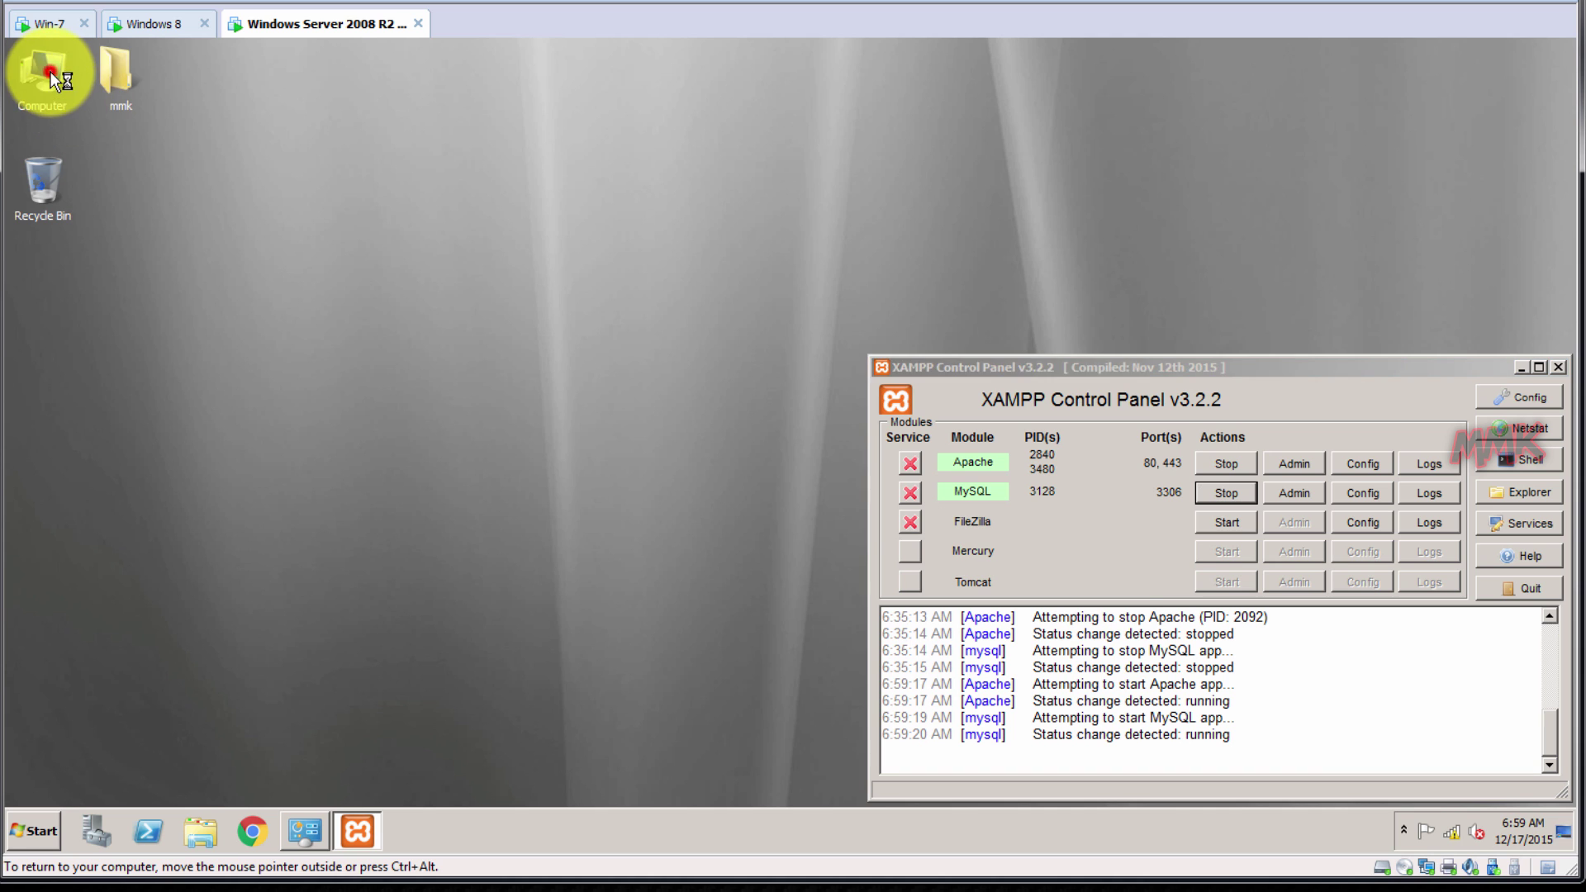
{"action": "double_click", "coordinate": [522, 237]}
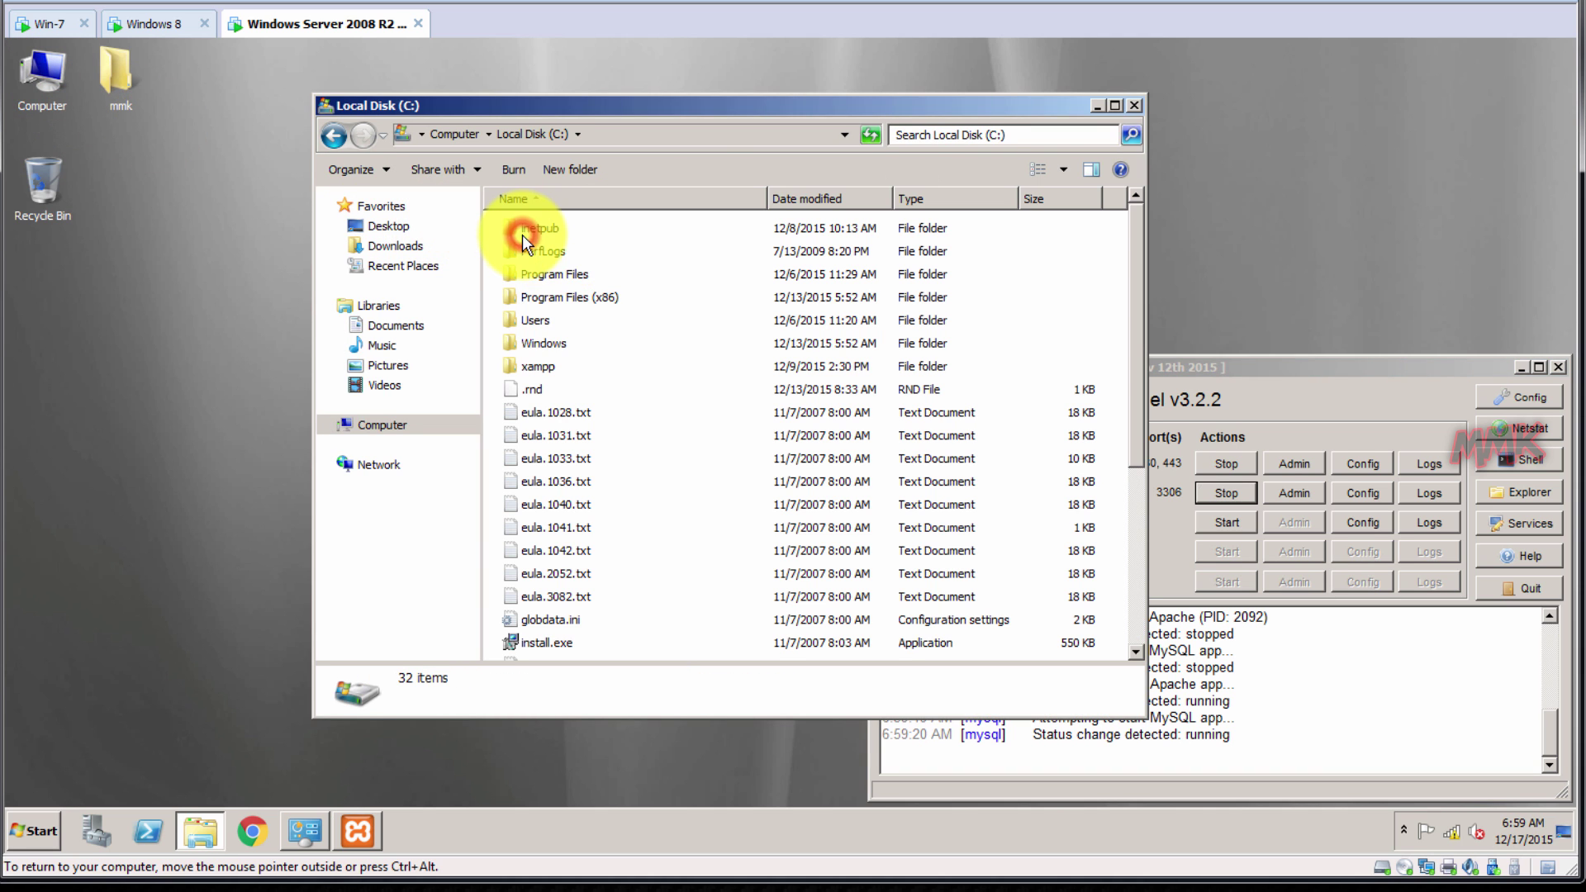
{"action": "double_click", "coordinate": [555, 370]}
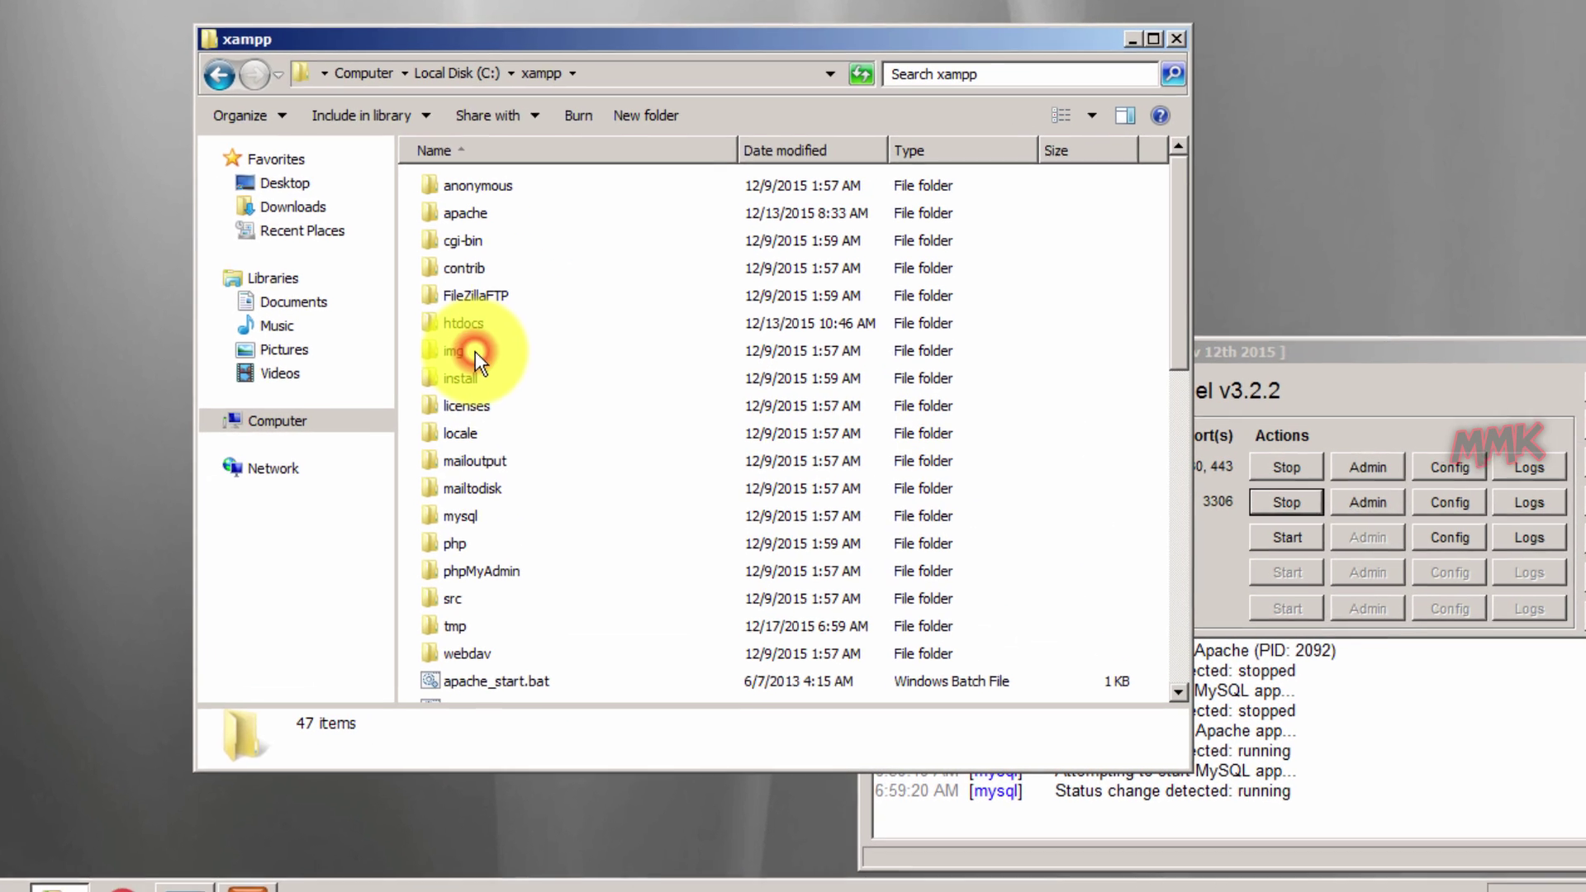
{"action": "left_click", "coordinate": [542, 332]}
{"action": "double_click", "coordinate": [453, 314]}
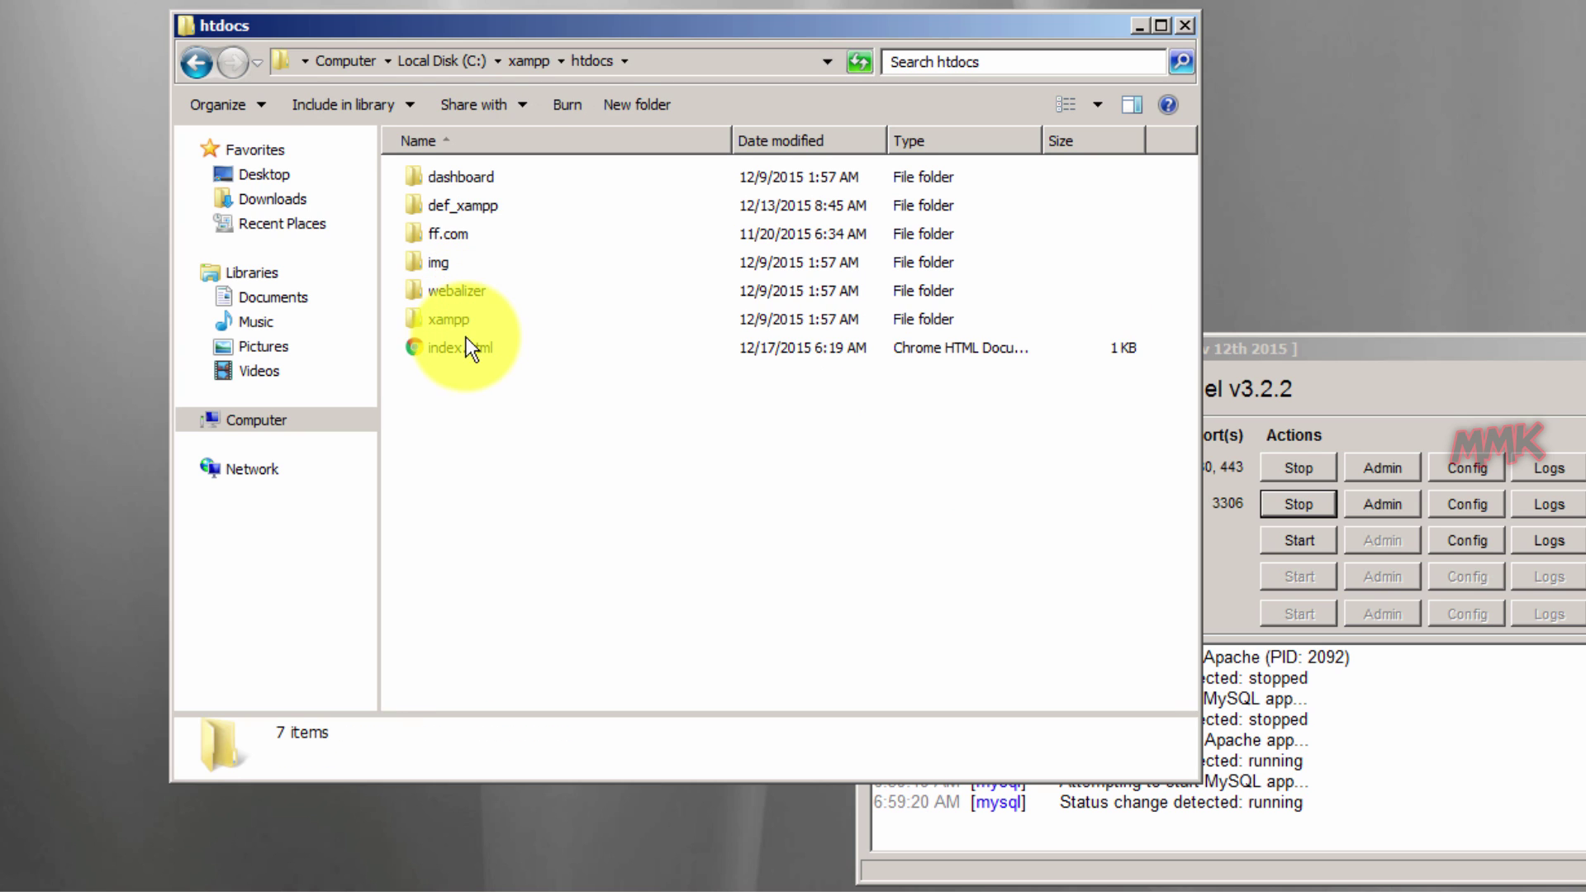
{"action": "right_click", "coordinate": [458, 342]}
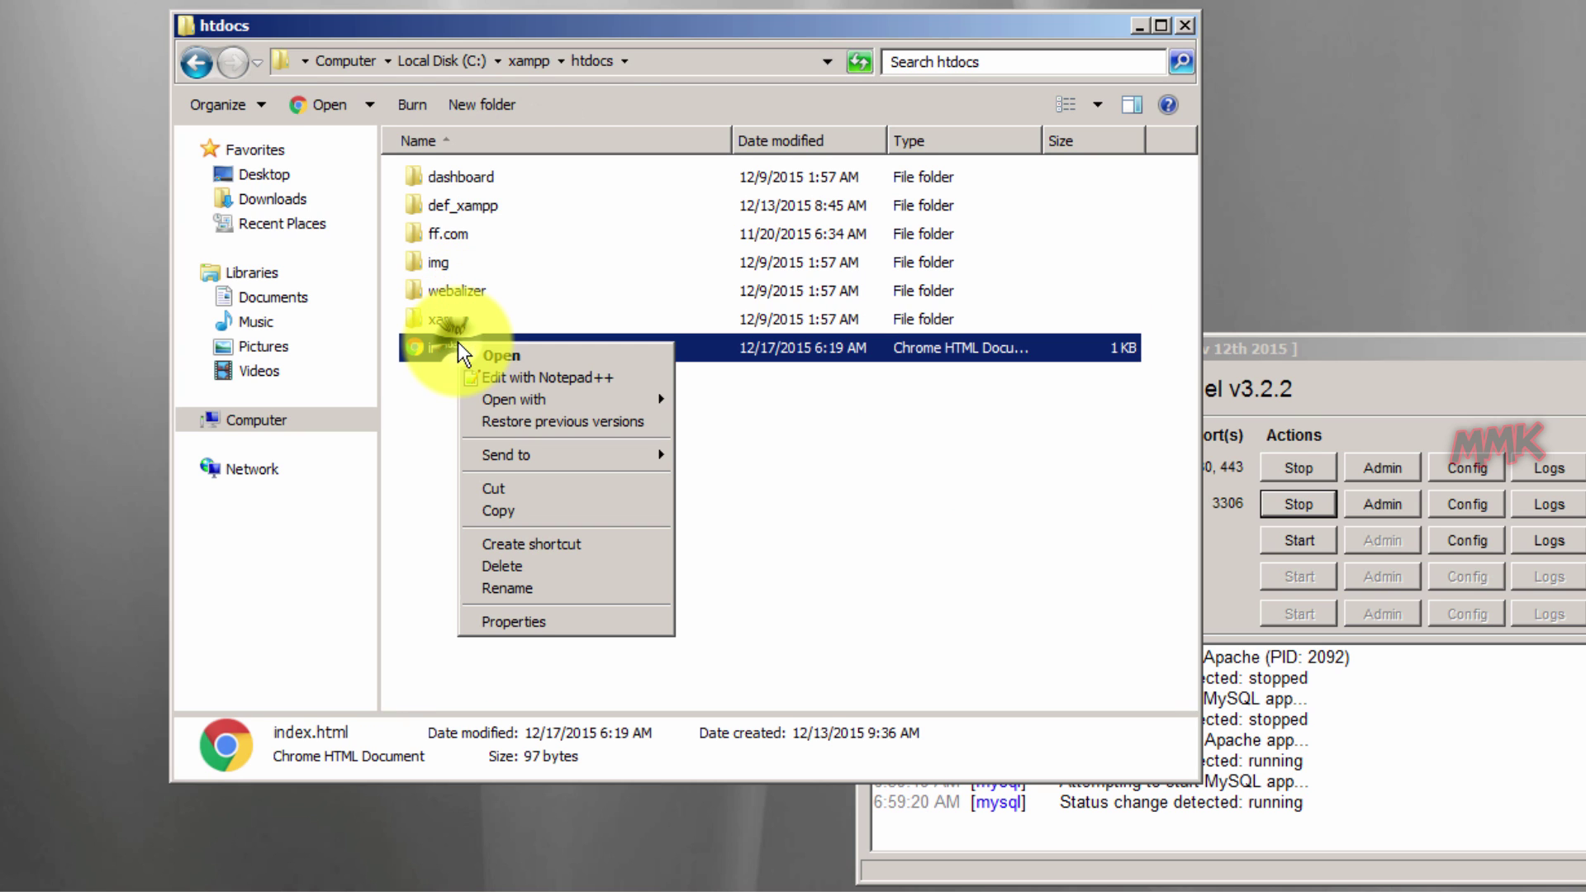
{"action": "left_click", "coordinate": [489, 379]}
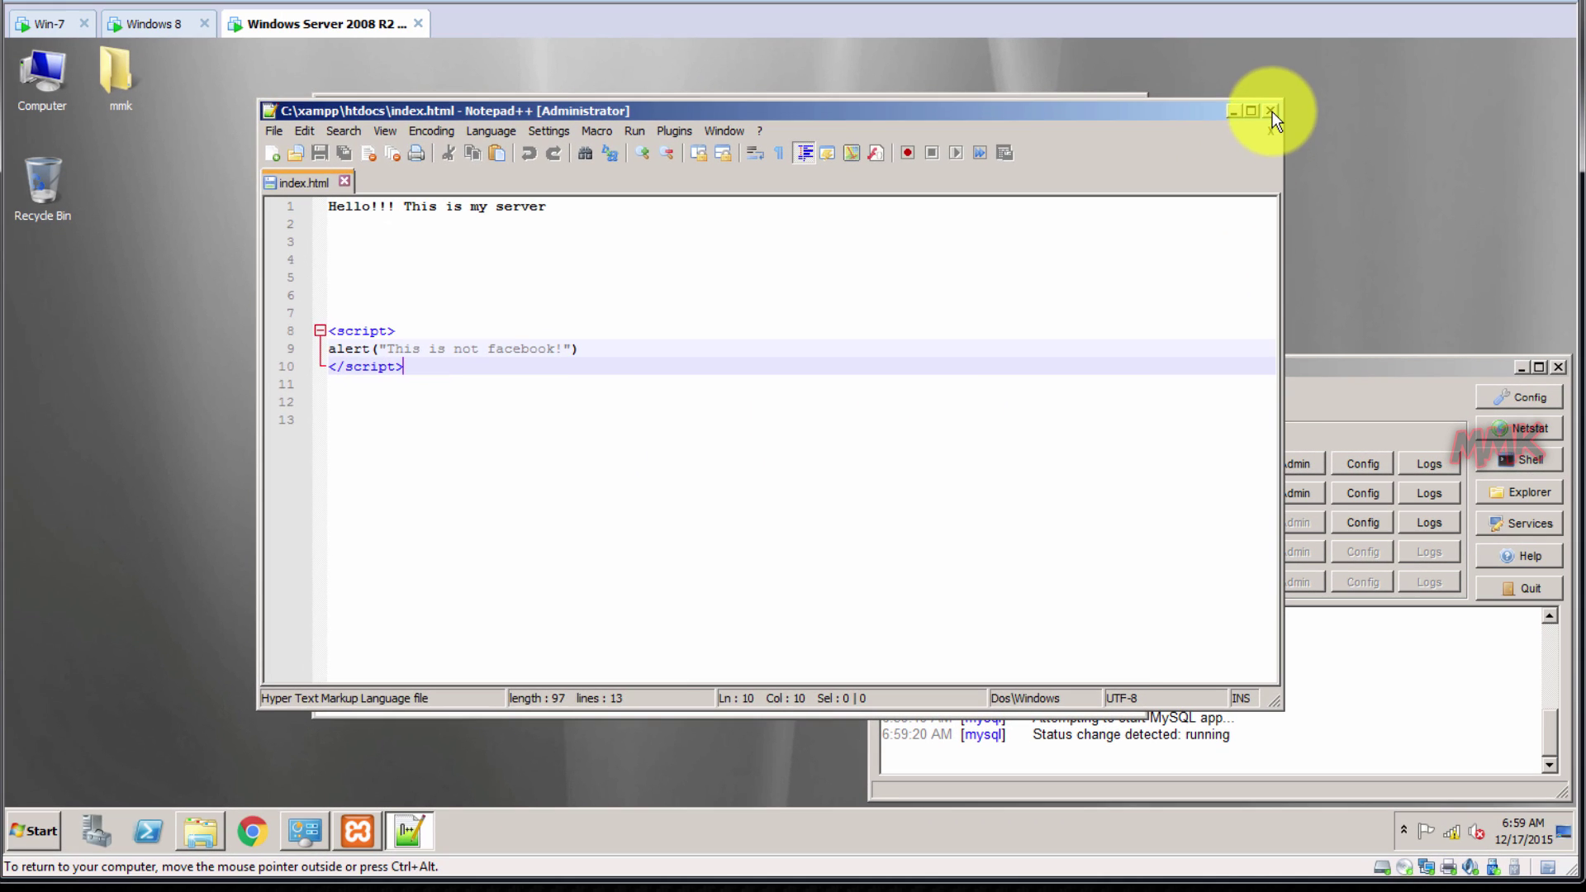
{"action": "left_click", "coordinate": [1352, 32]}
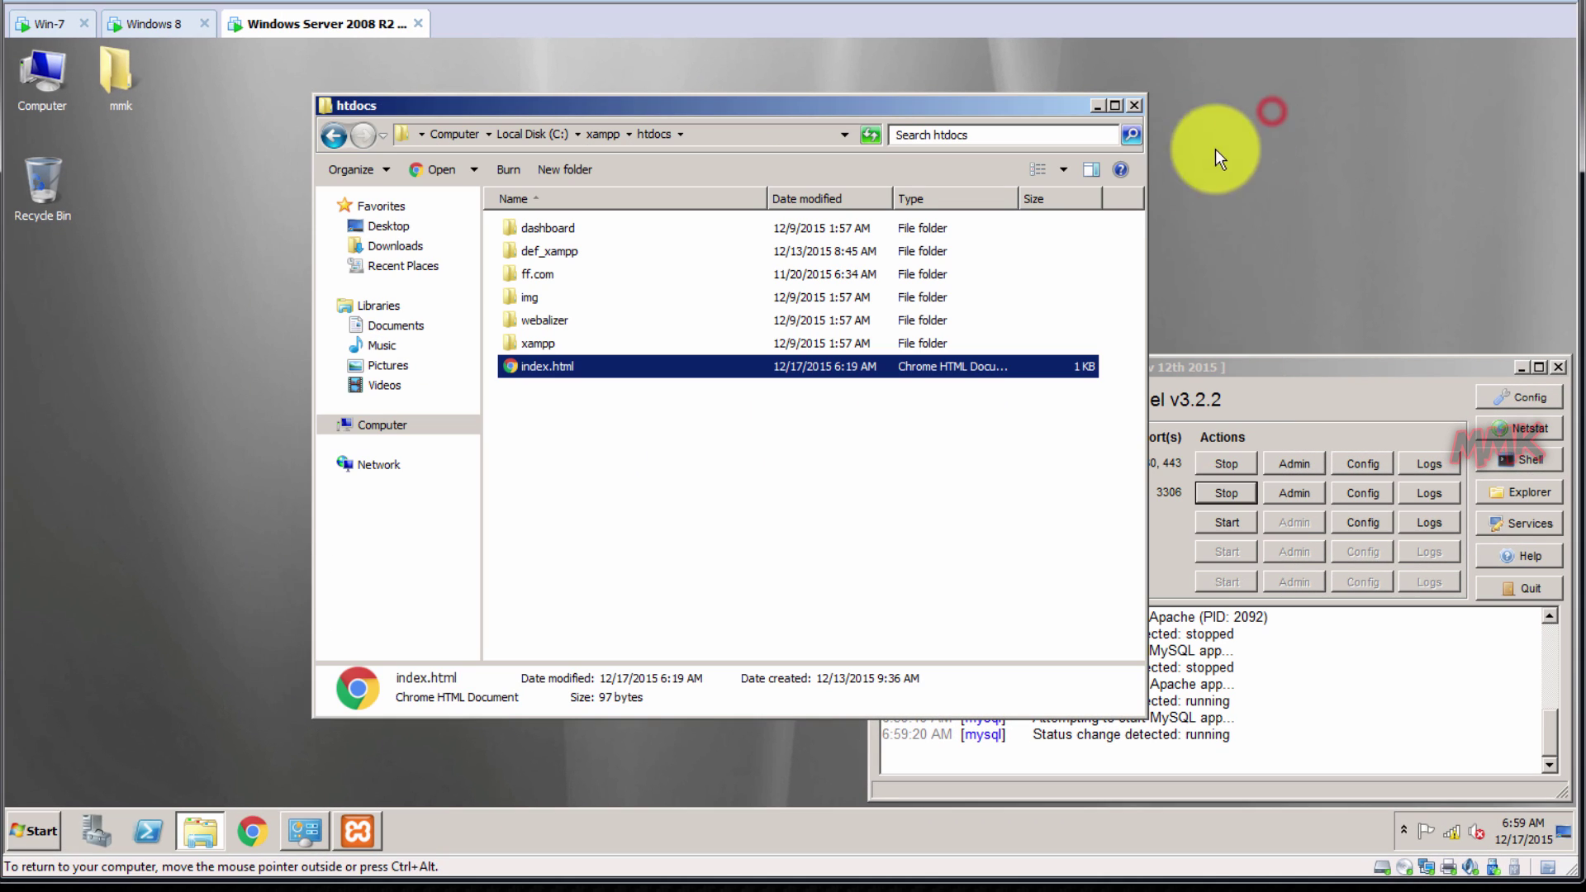
{"action": "left_click", "coordinate": [1097, 106]}
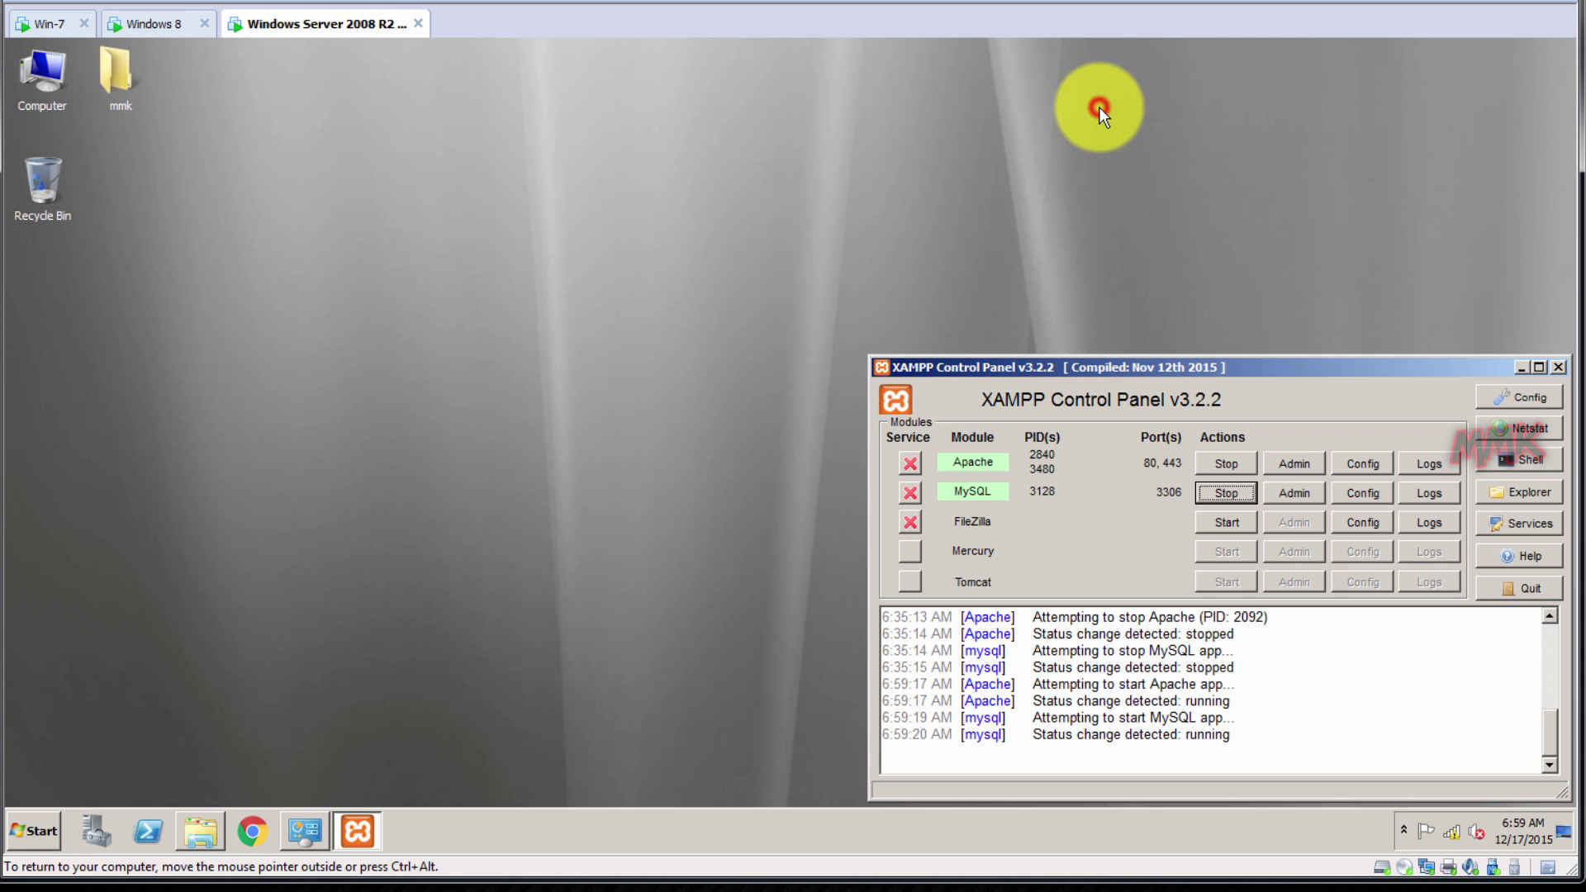
Load 192.168.1.5 in Chrome, dismiss the 'This is not facebook!' alert, and minimize Chrome and XAMPP.
{"action": "left_click", "coordinate": [251, 829]}
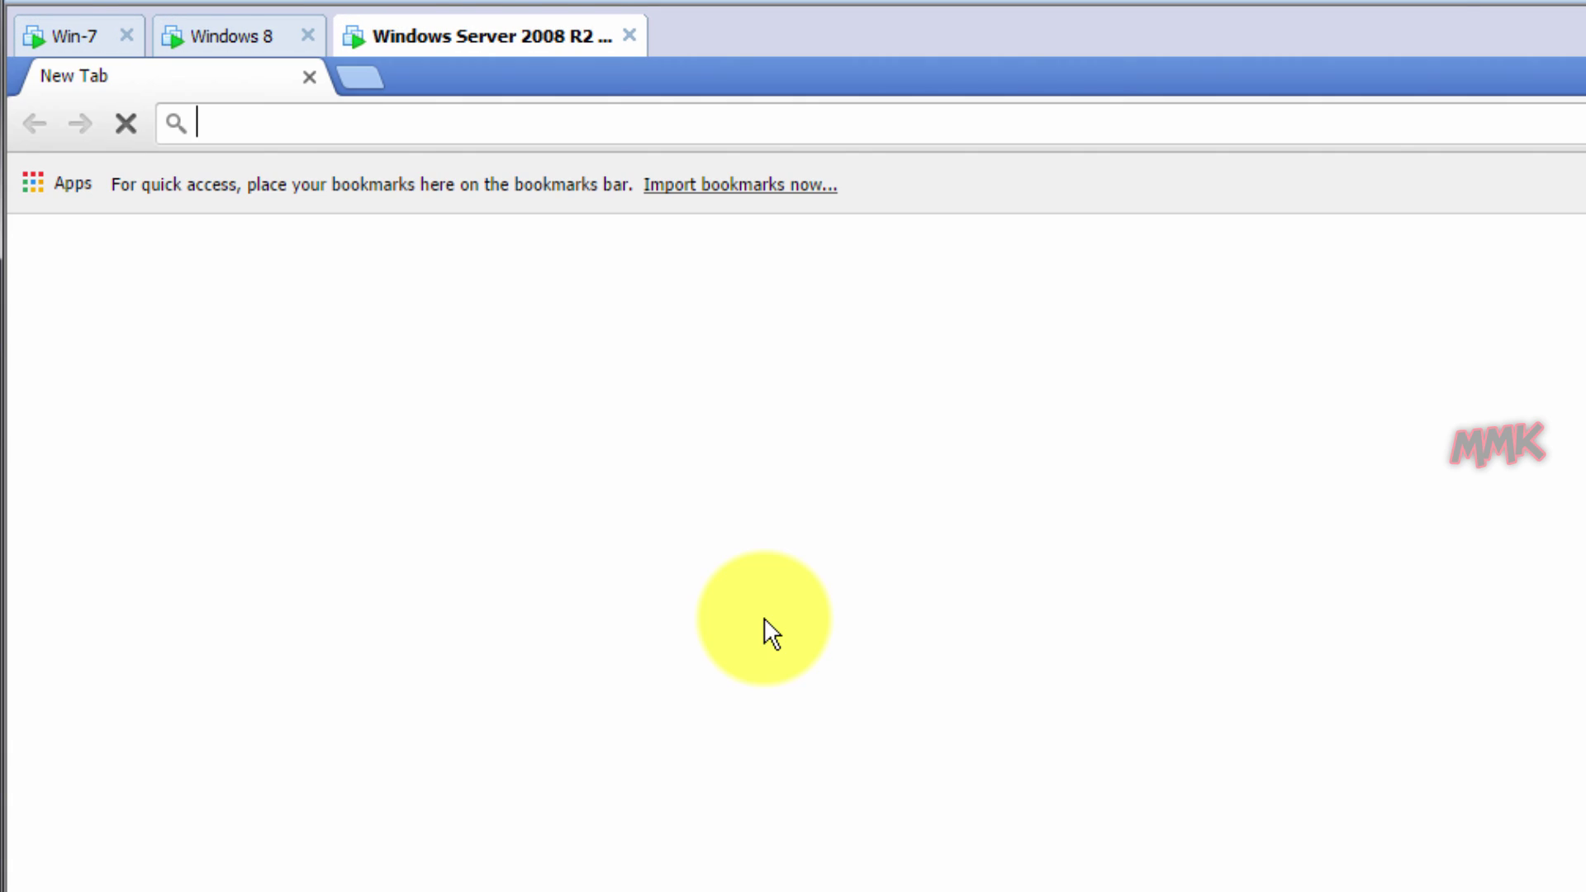
{"action": "type", "text": "1"}
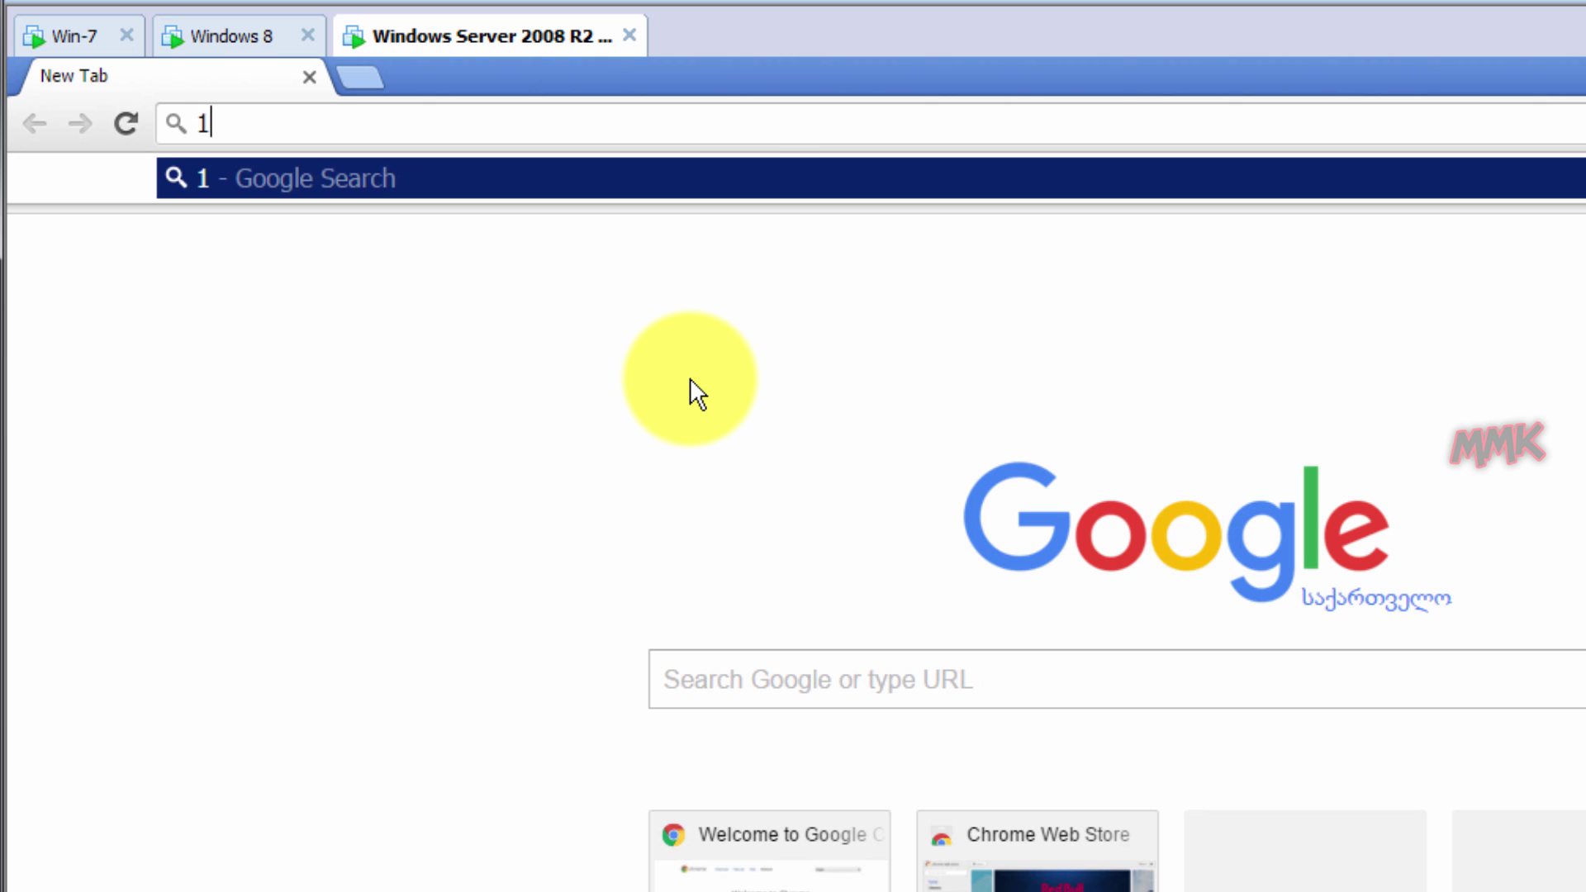
{"action": "type", "text": "92.168.1.5"}
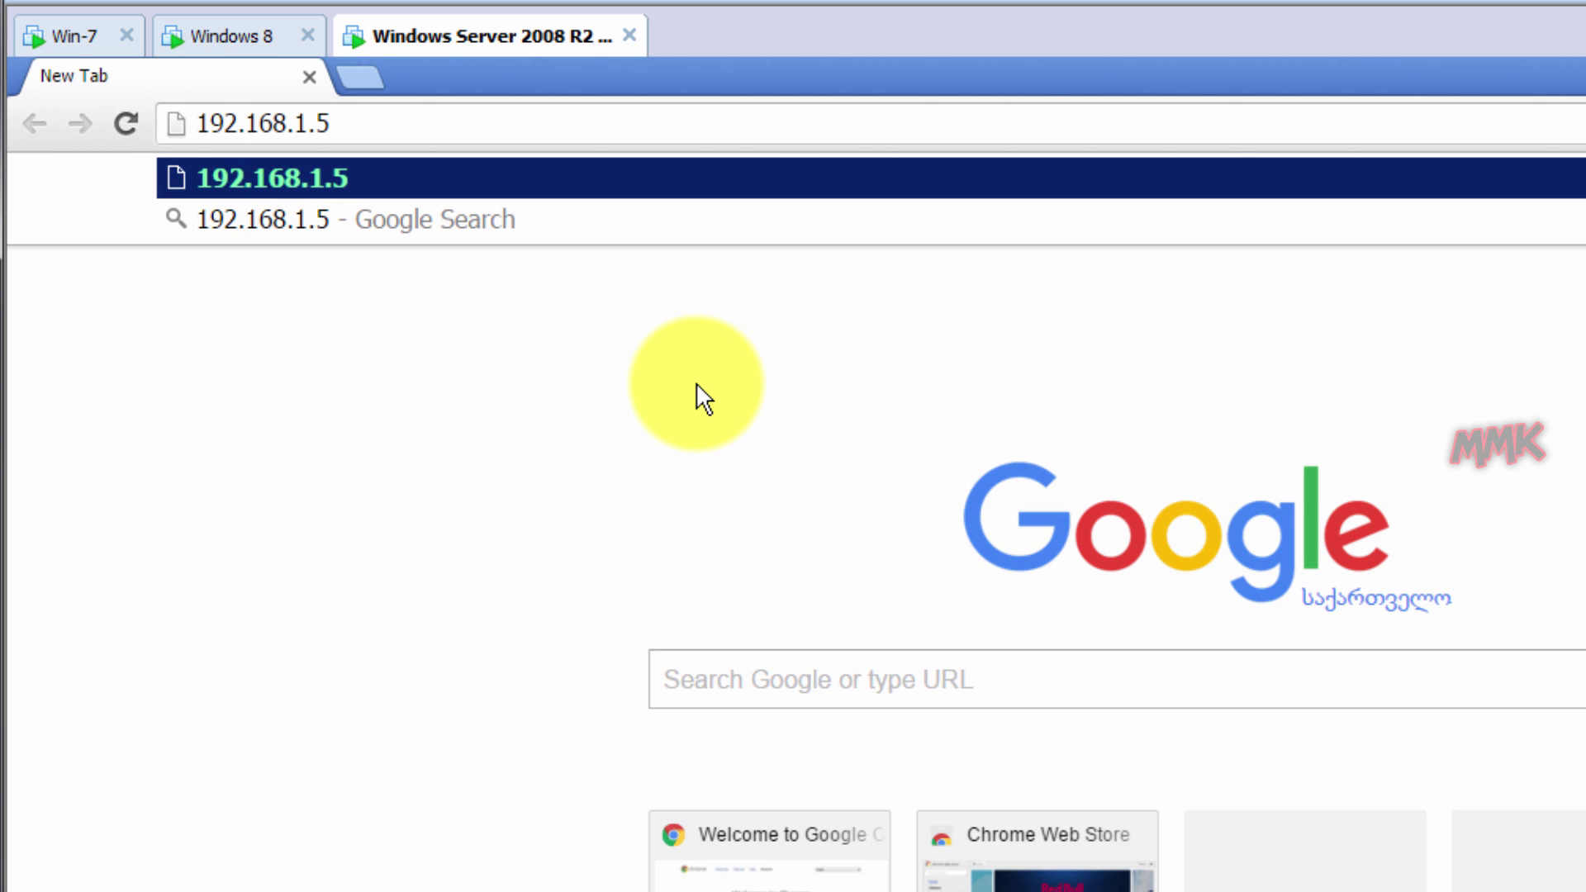
{"action": "key", "text": "Return"}
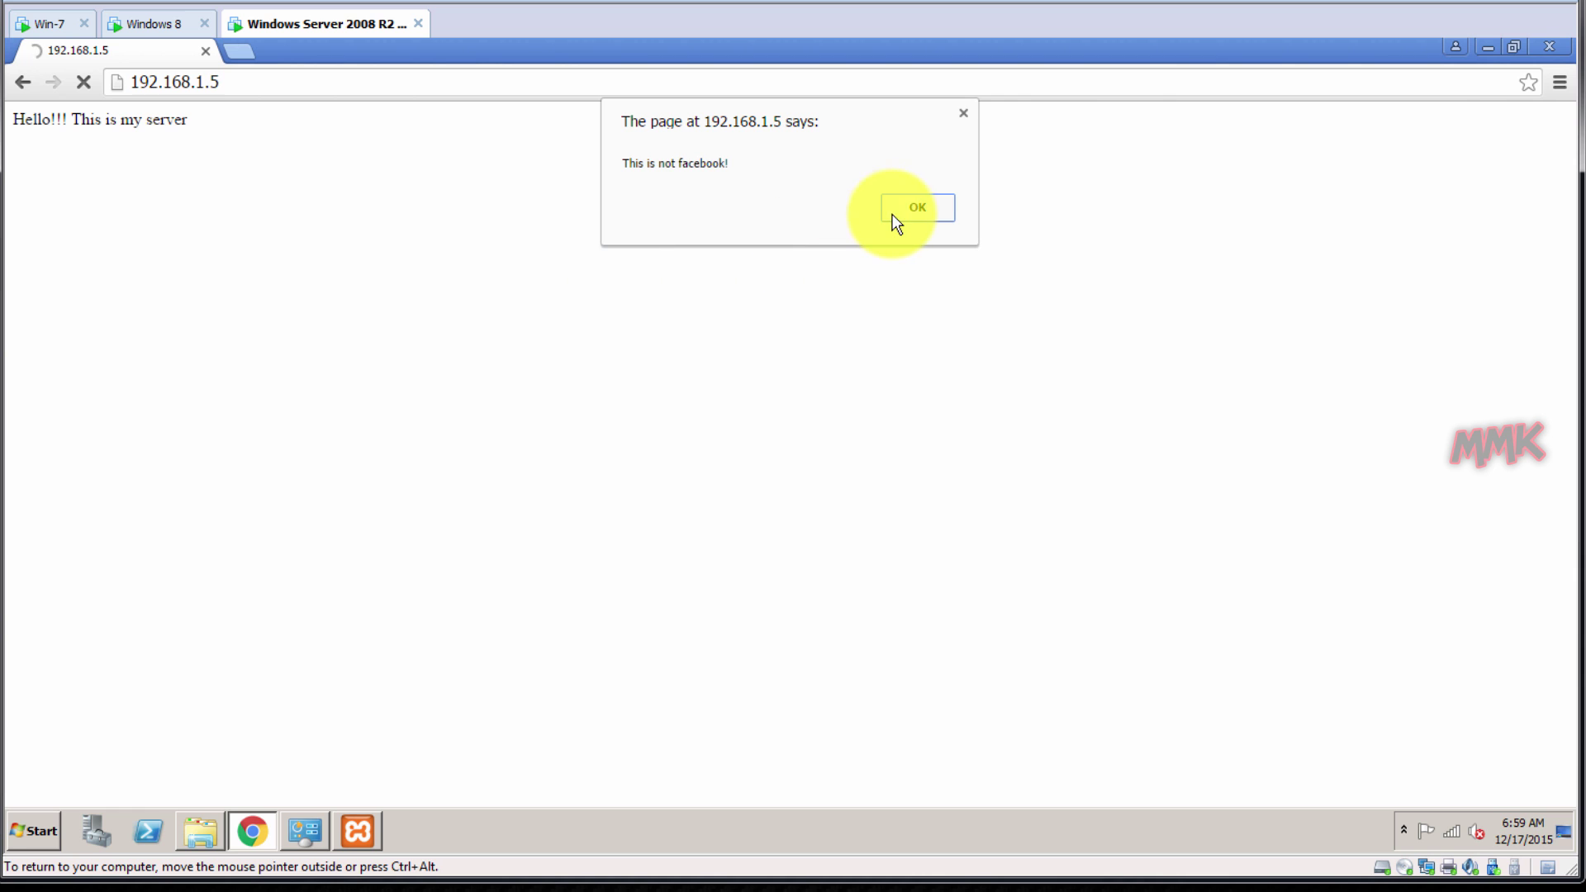
{"action": "left_click", "coordinate": [895, 217]}
{"action": "left_click", "coordinate": [1489, 47]}
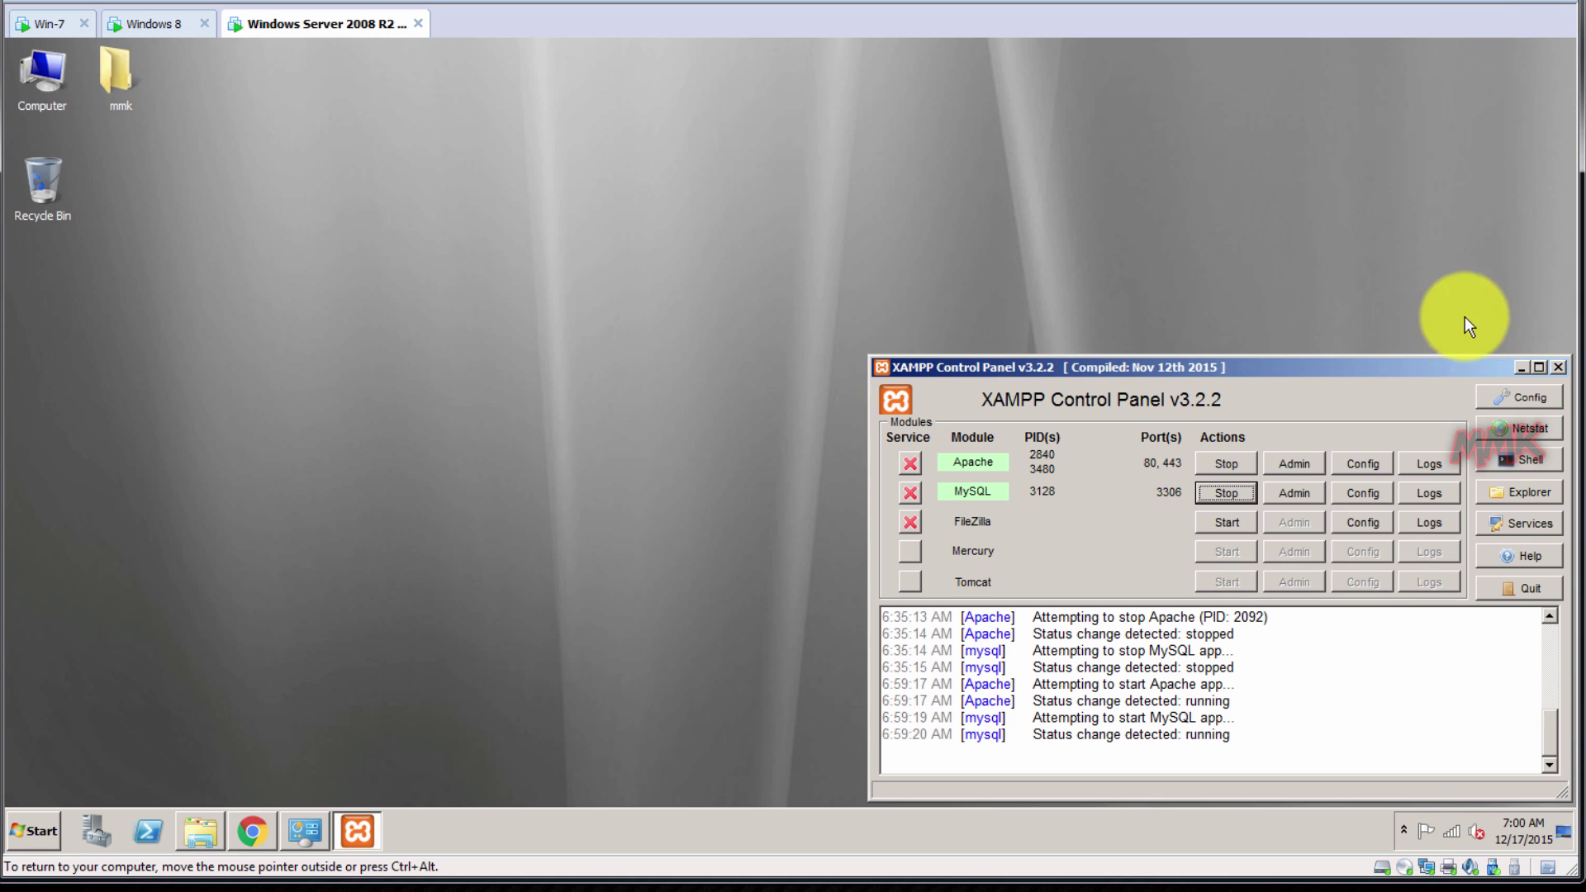
{"action": "left_click", "coordinate": [1521, 367]}
Expand Server Manager's Roles to list DHCP Server and DNS Server, then bring Chrome back.
{"action": "left_click", "coordinate": [97, 821]}
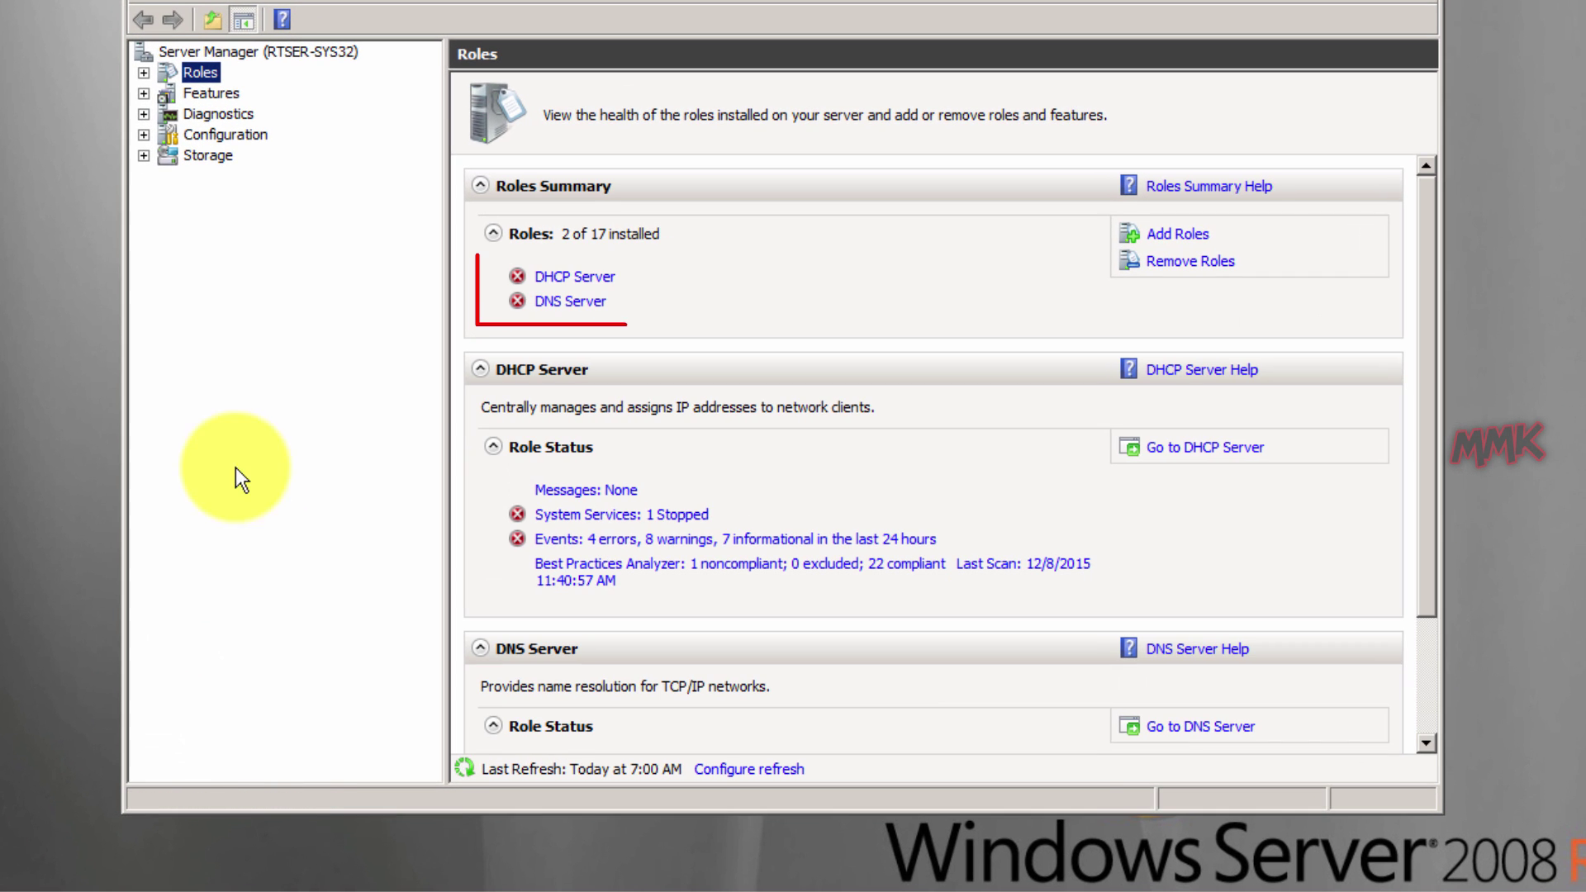
{"action": "left_click", "coordinate": [144, 72]}
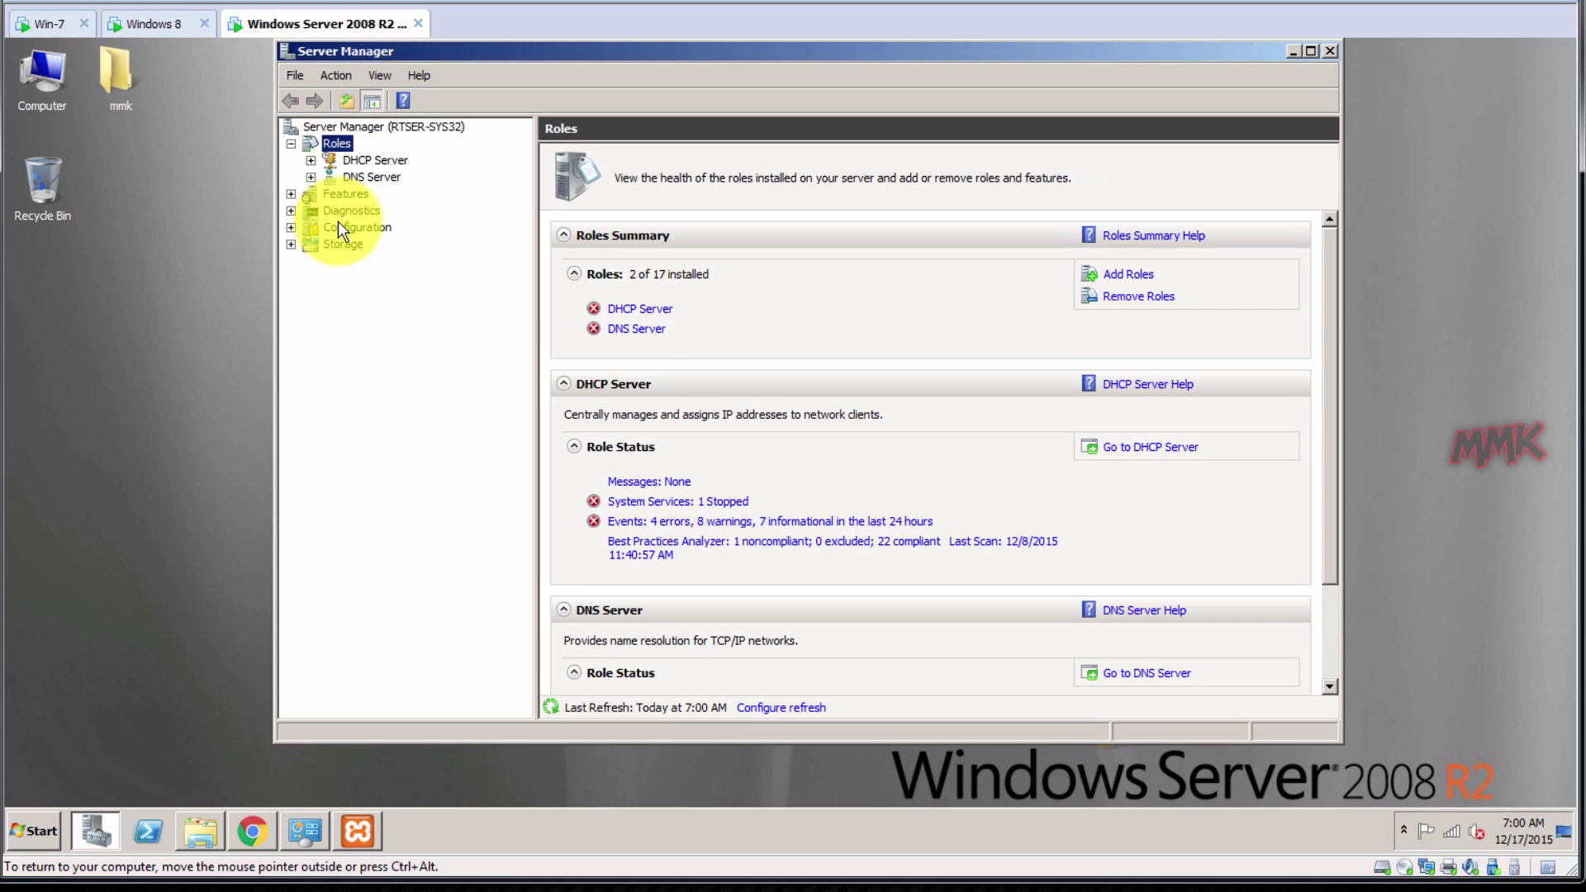
{"action": "left_click", "coordinate": [245, 823]}
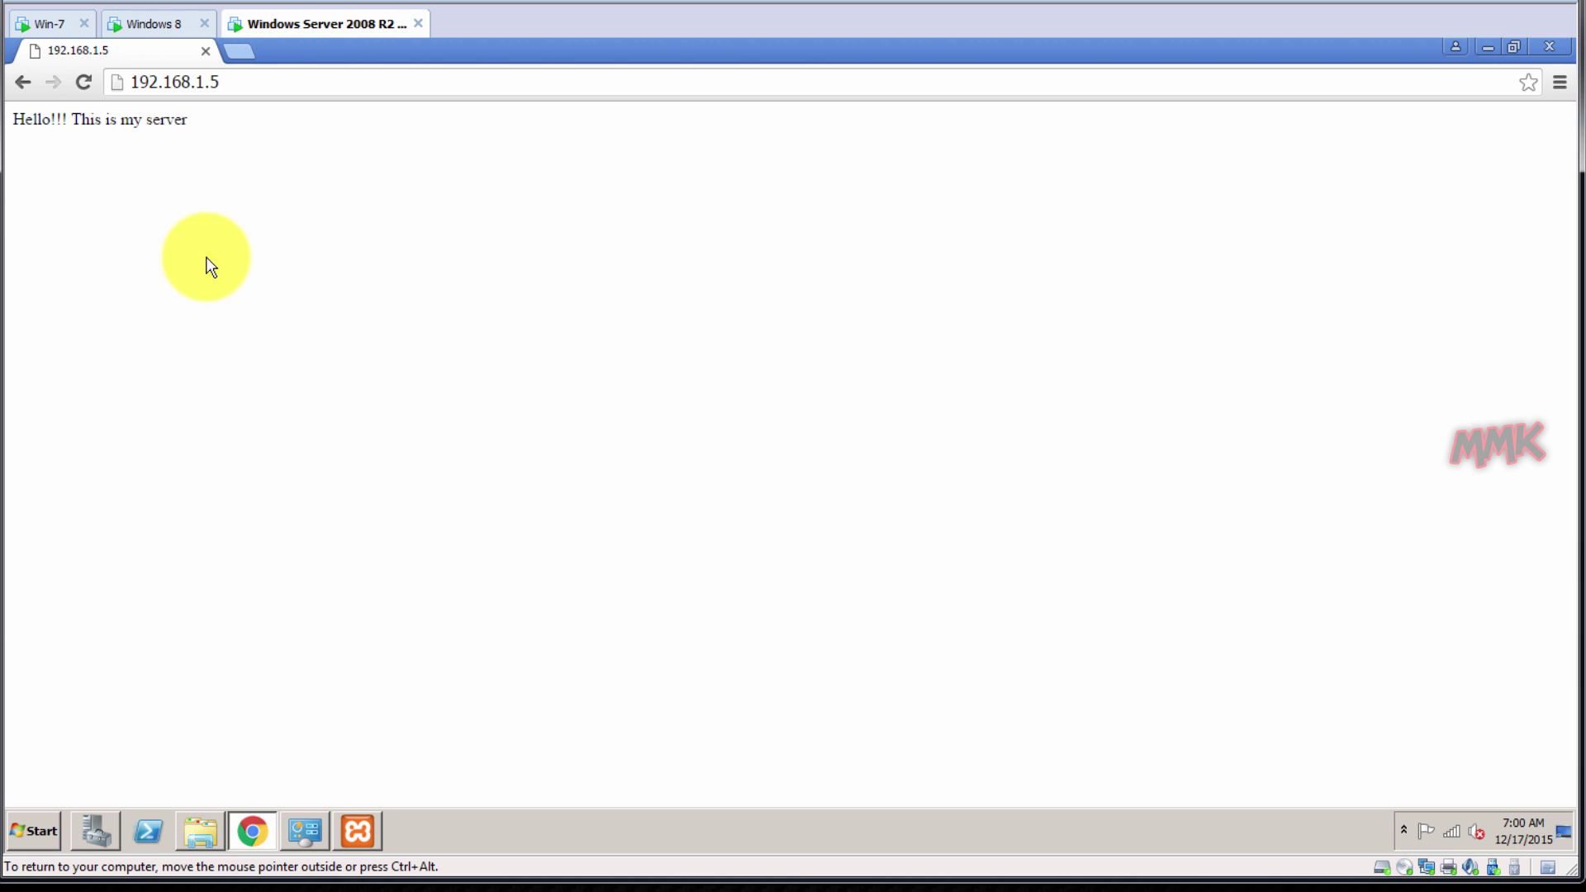
Log in to the TP-Link access point at 192.168.1.254 in a new tab.
{"action": "left_click", "coordinate": [244, 46]}
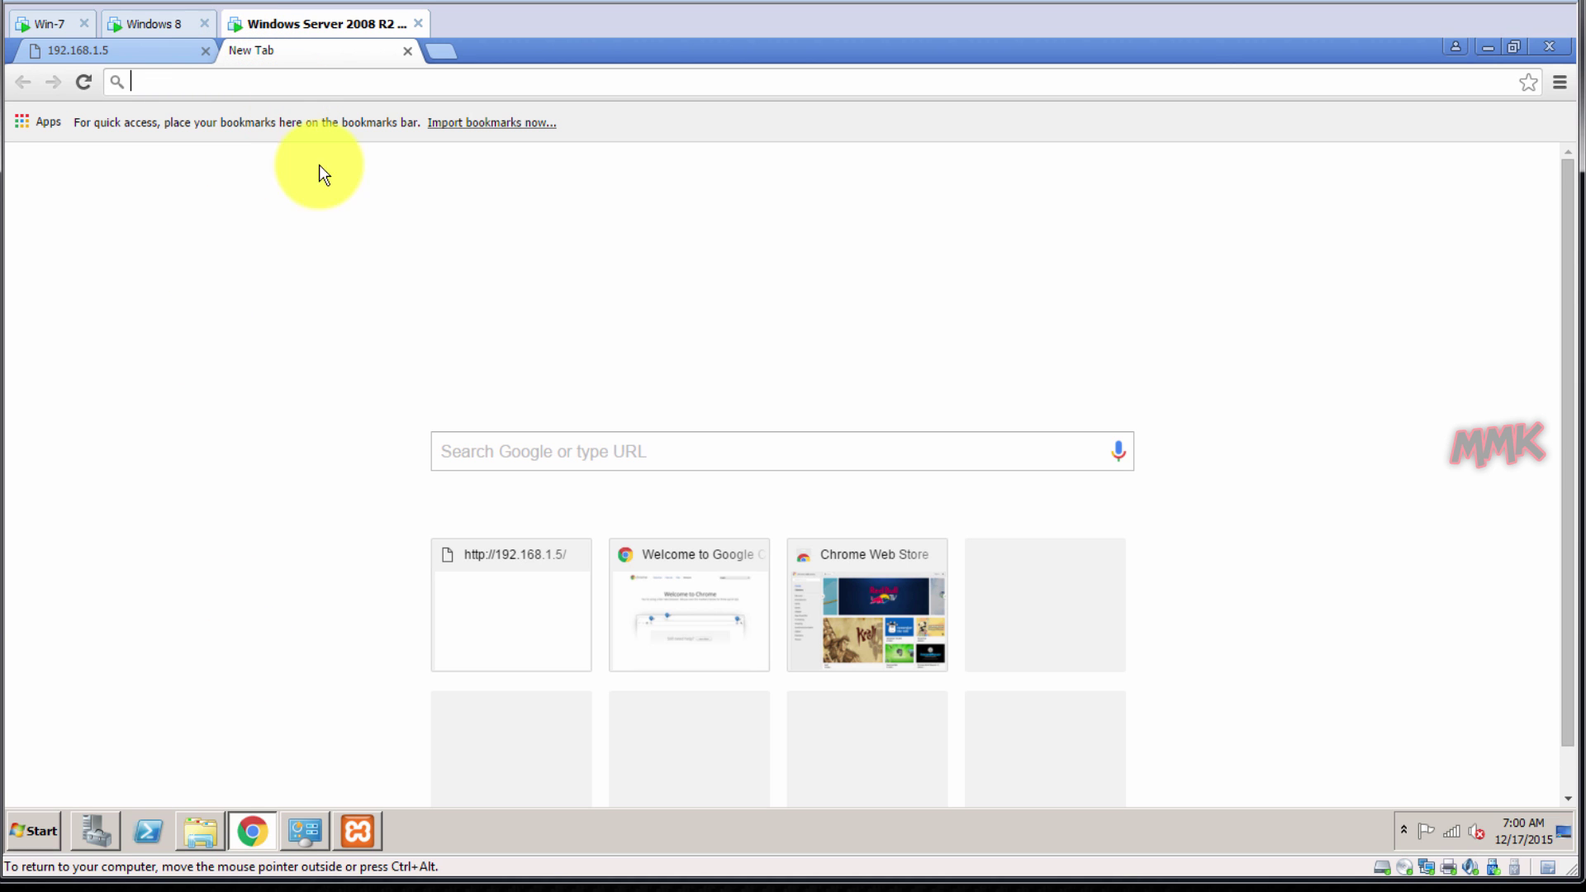
{"action": "type", "text": "192.168"}
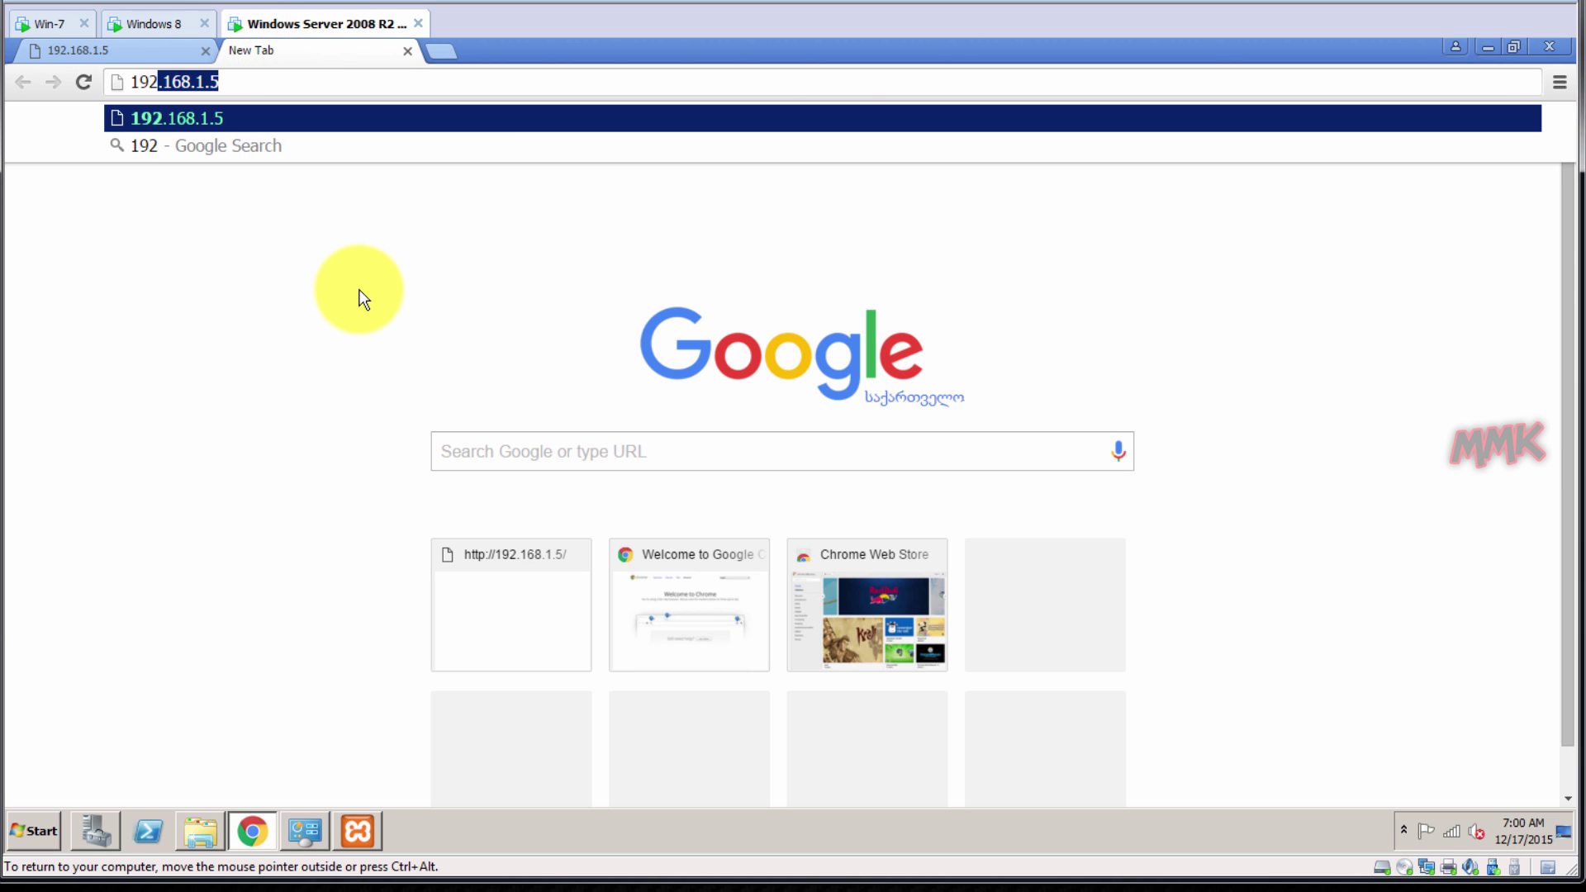
{"action": "type", "text": ".1"}
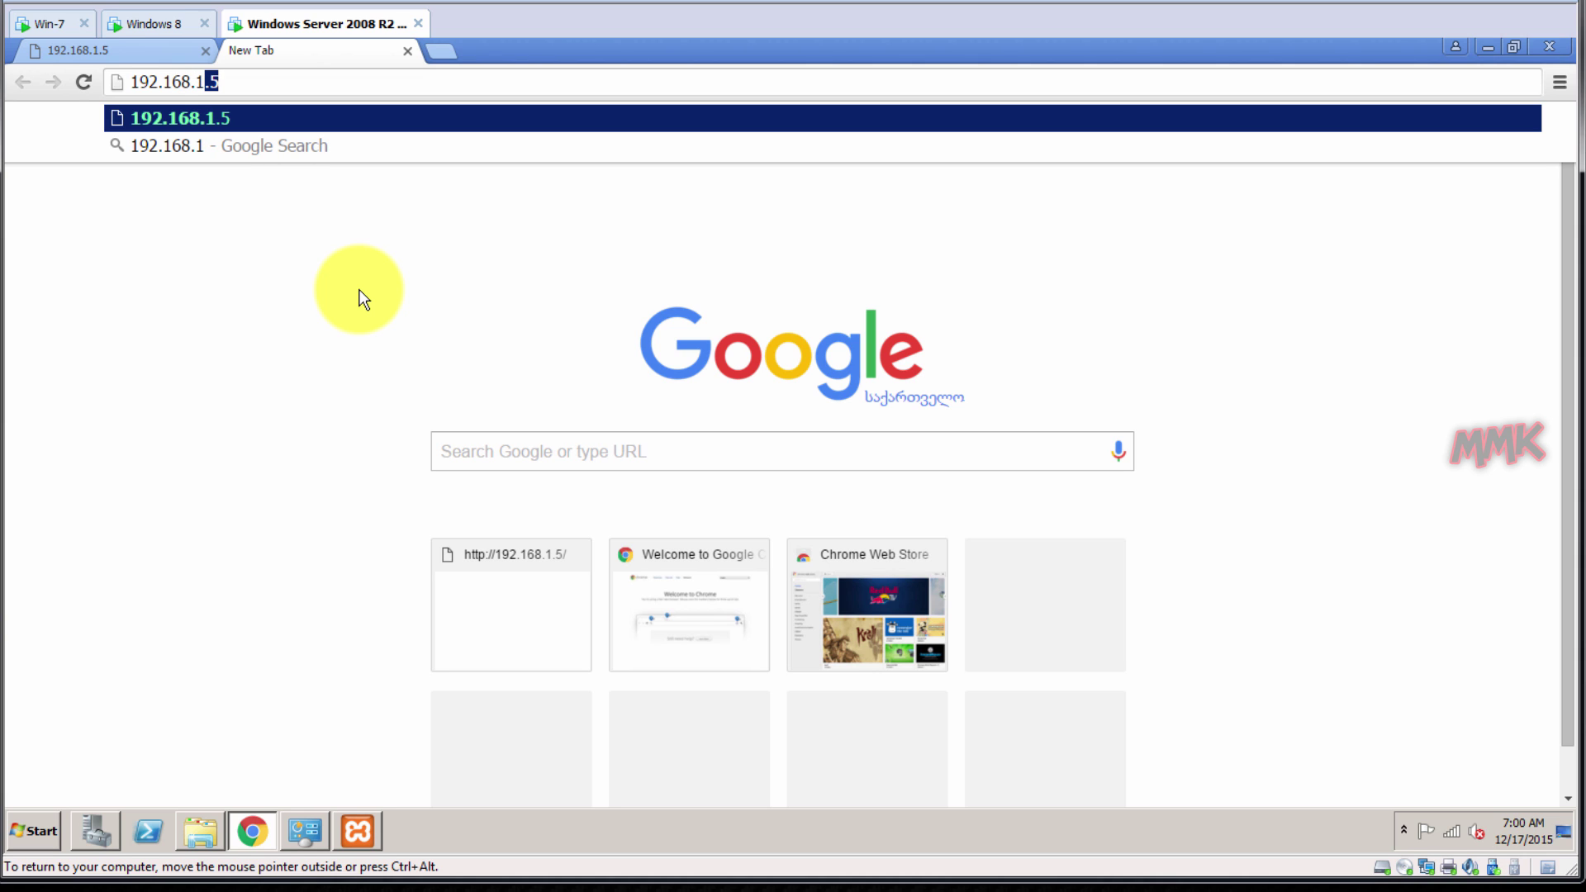
{"action": "type", "text": ".254"}
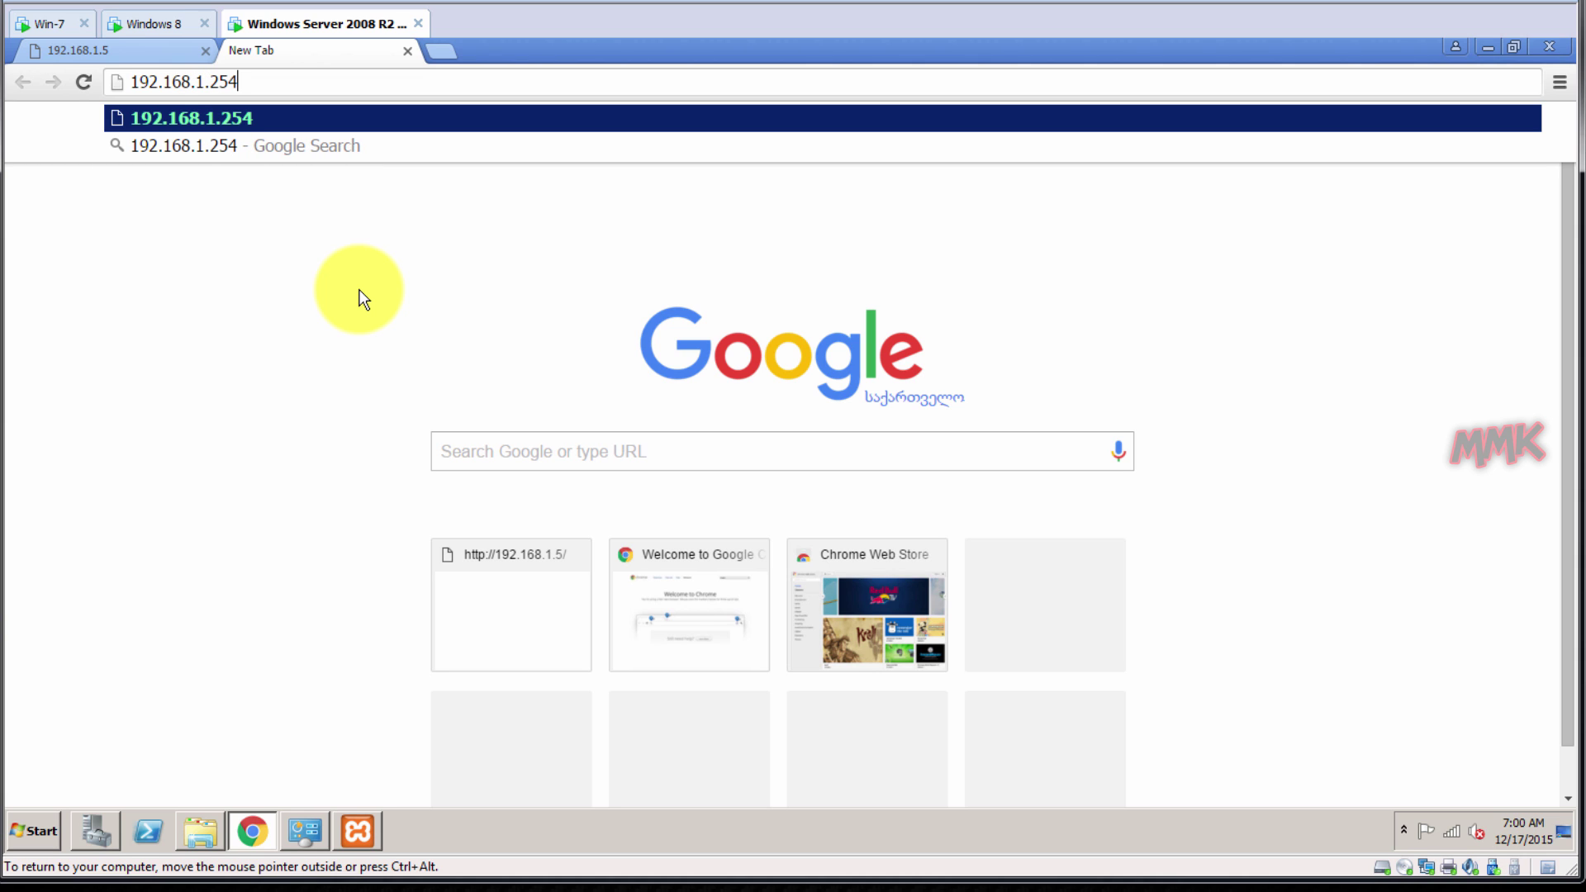
{"action": "key", "text": "Return"}
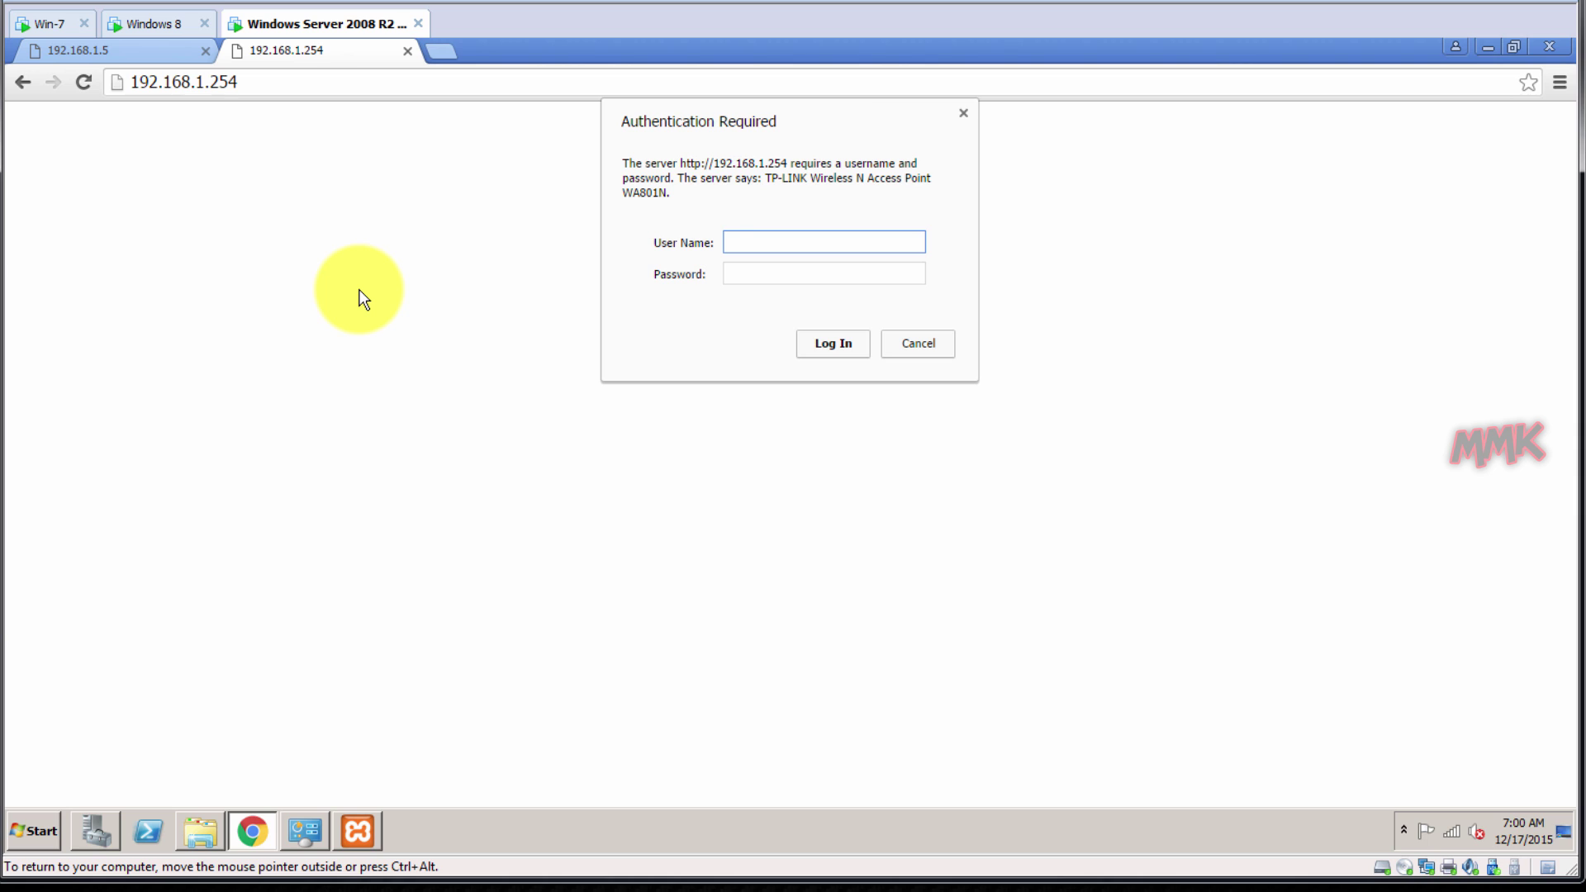
{"action": "key", "text": "Tab"}
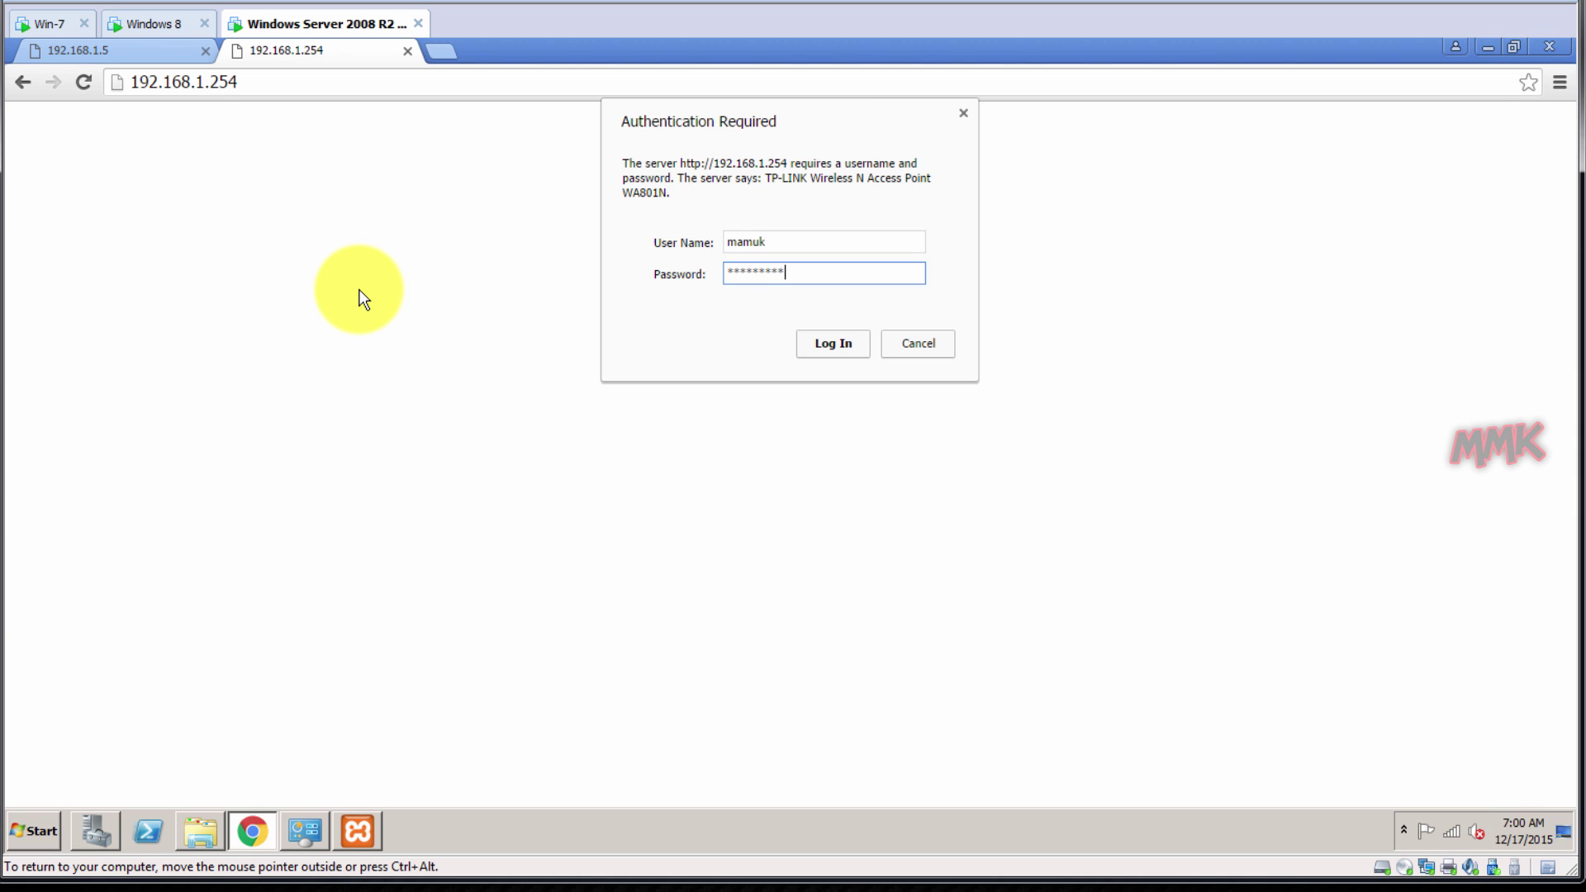
{"action": "key", "text": "Return"}
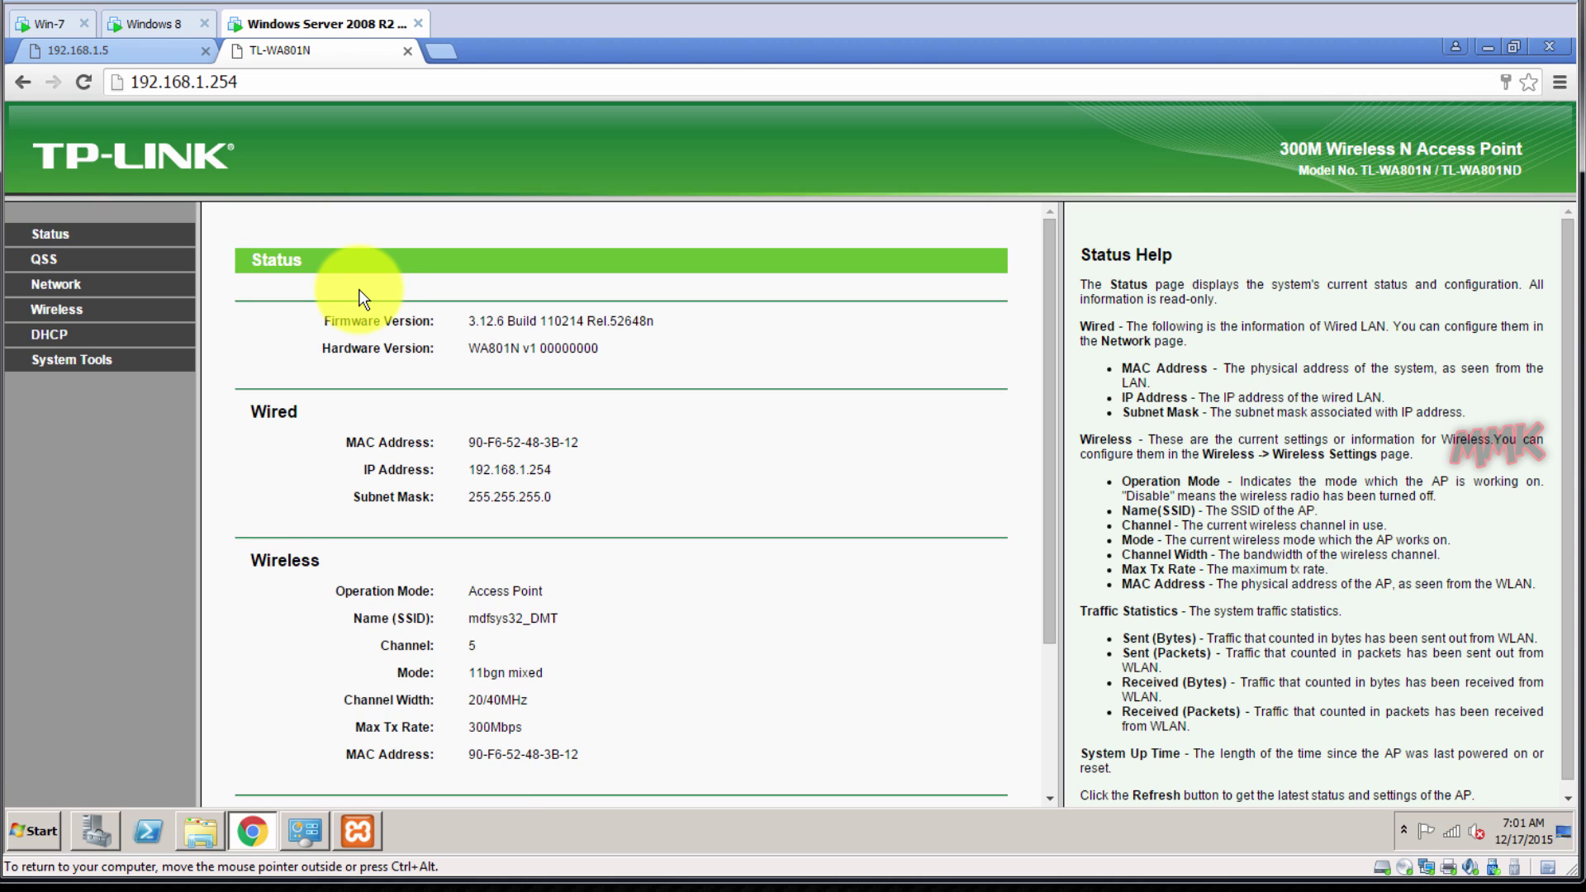
Disable the access point's DHCP server, save, and reboot the access point.
{"action": "left_click", "coordinate": [50, 334]}
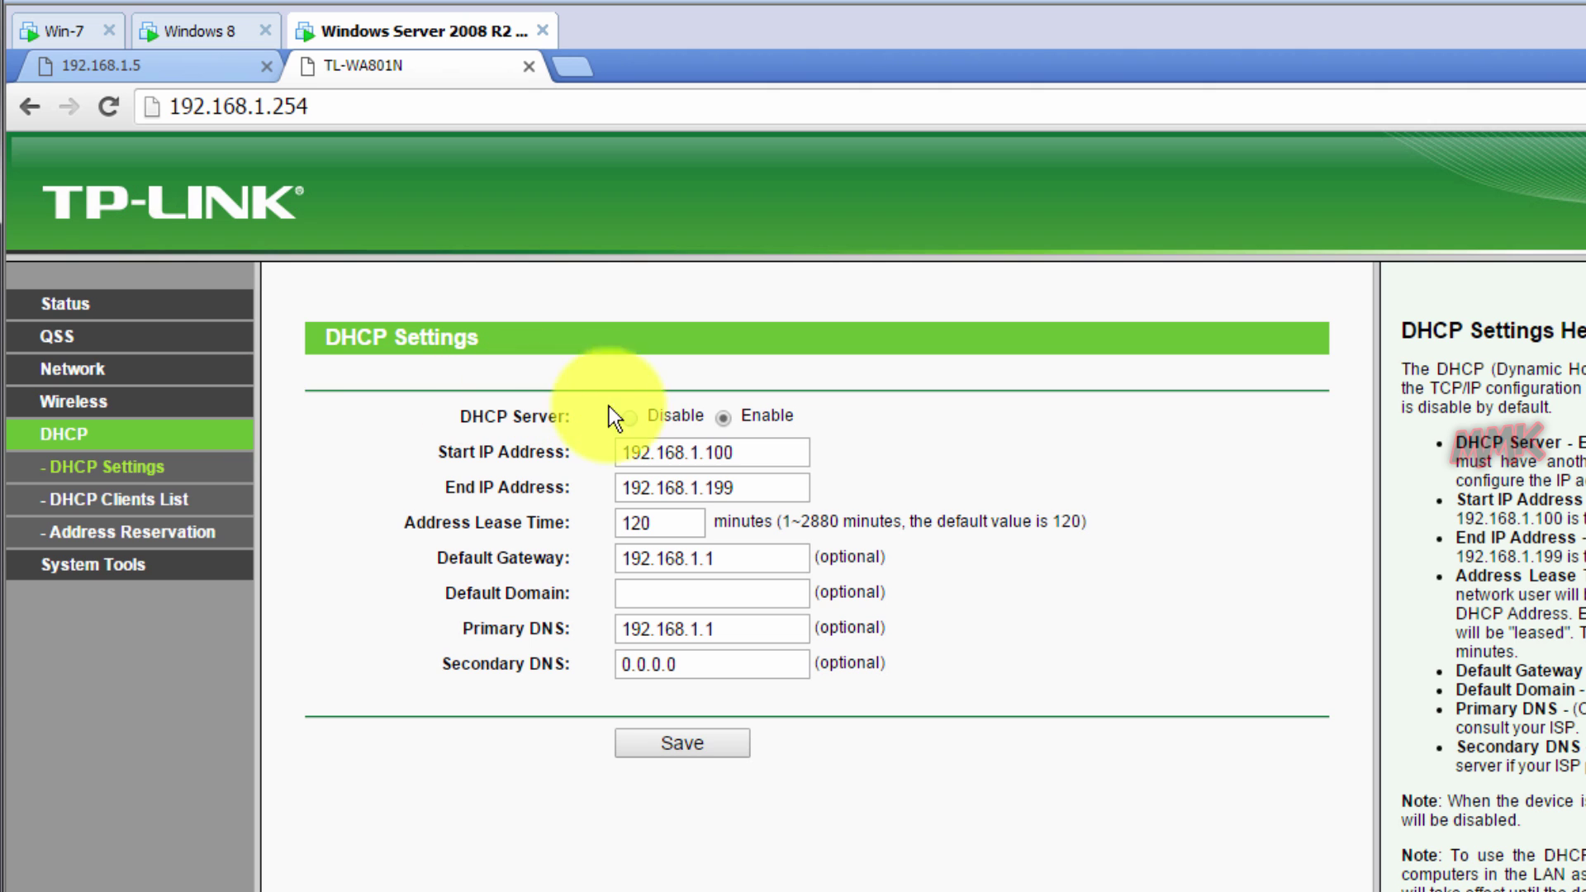
{"action": "left_click", "coordinate": [626, 416]}
{"action": "left_click", "coordinate": [651, 741]}
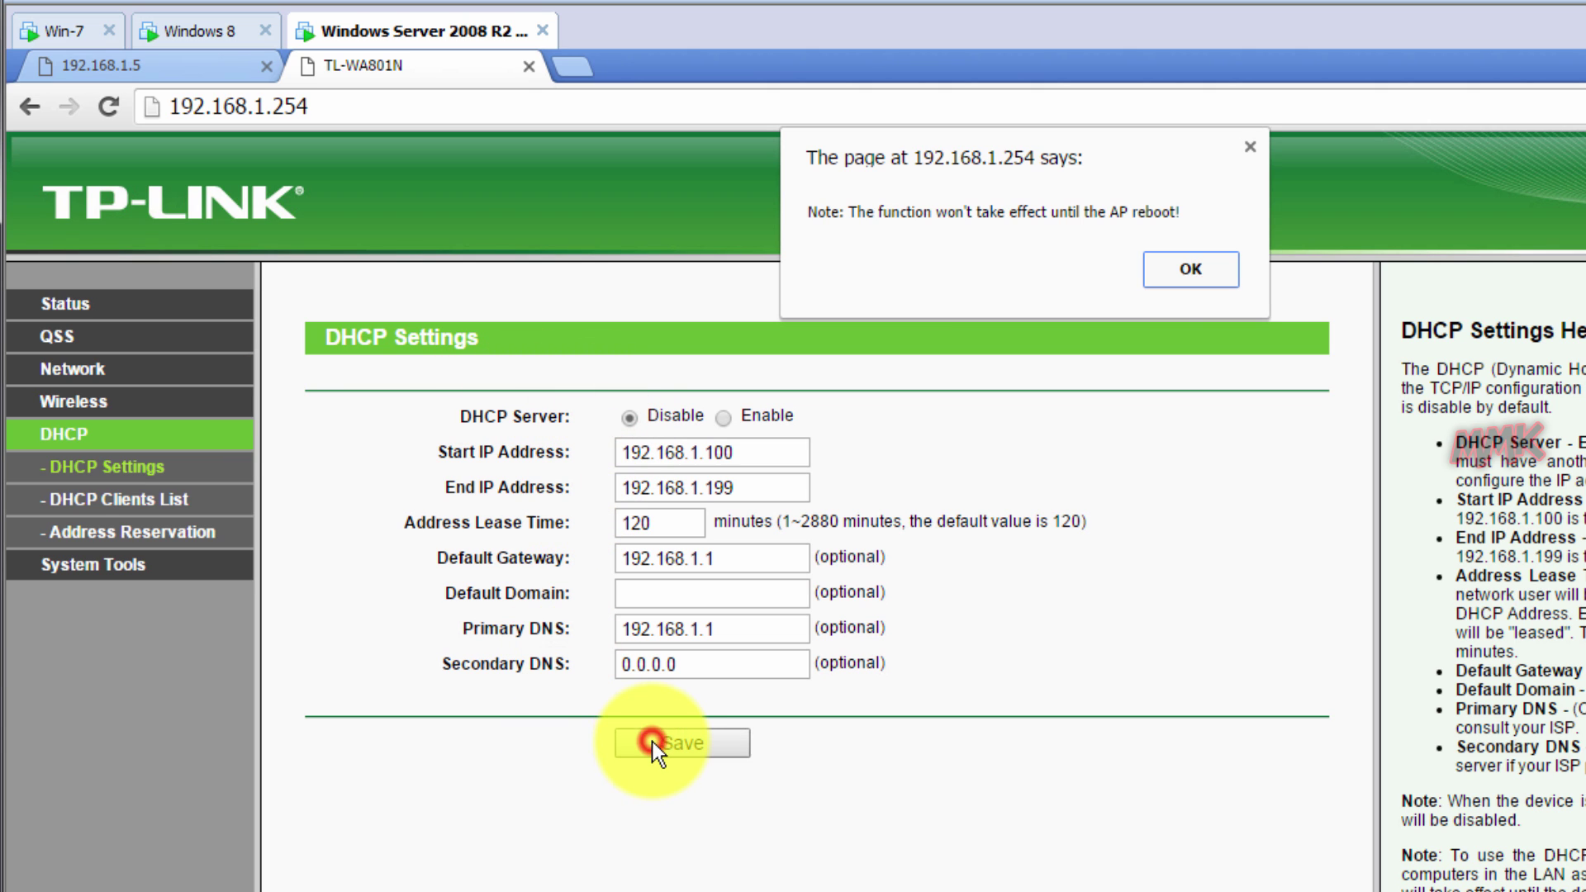
{"action": "left_click", "coordinate": [1163, 262]}
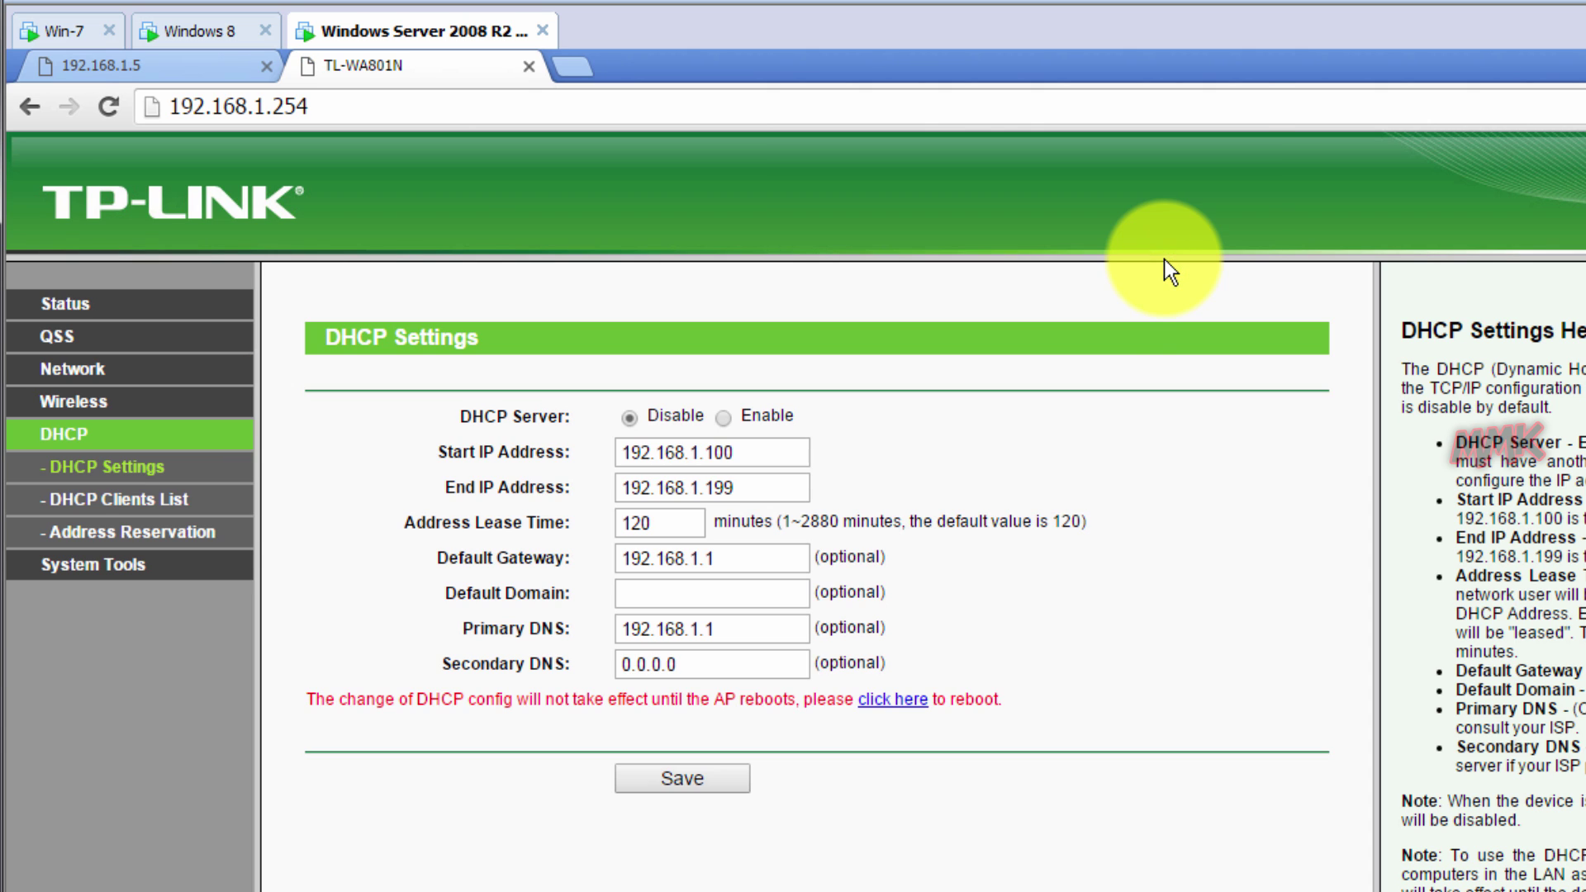
{"action": "left_click", "coordinate": [896, 698]}
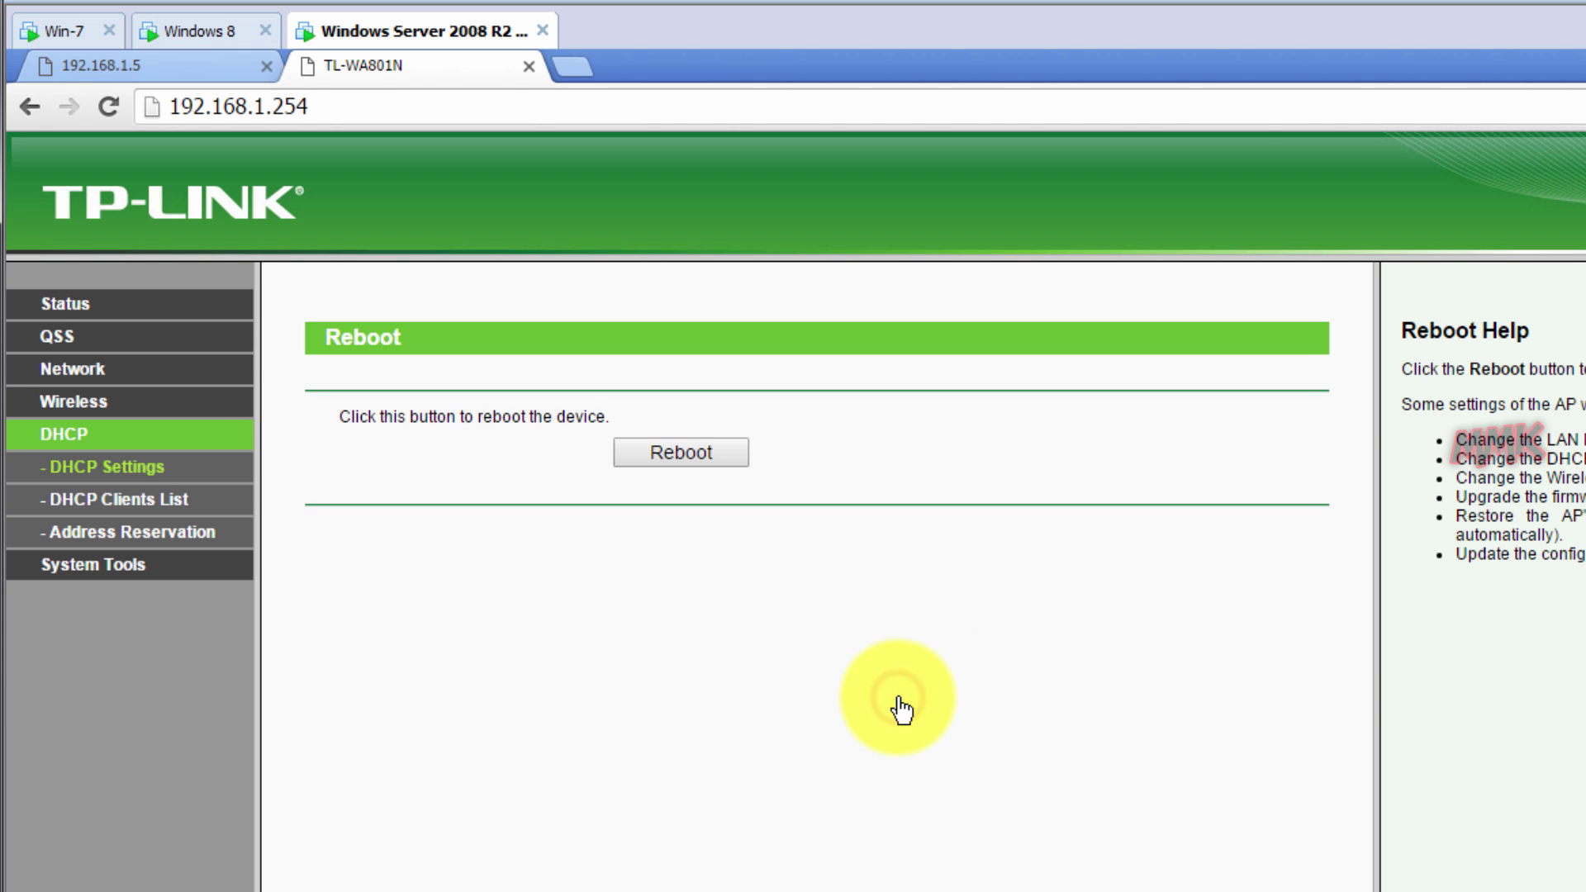
{"action": "left_click", "coordinate": [696, 451]}
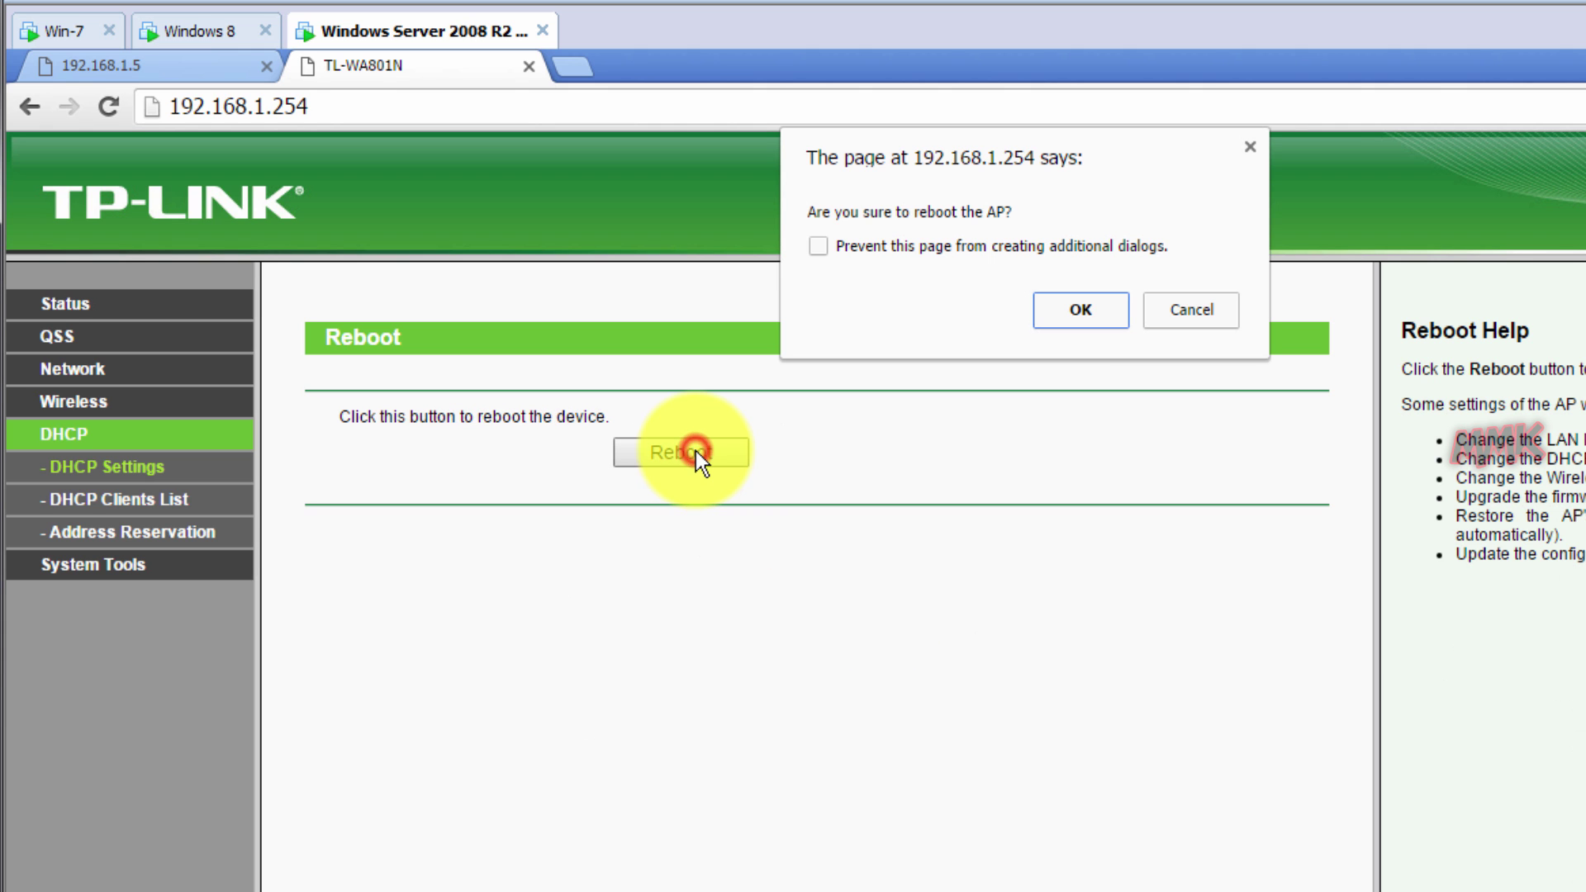
{"action": "left_click", "coordinate": [1073, 306]}
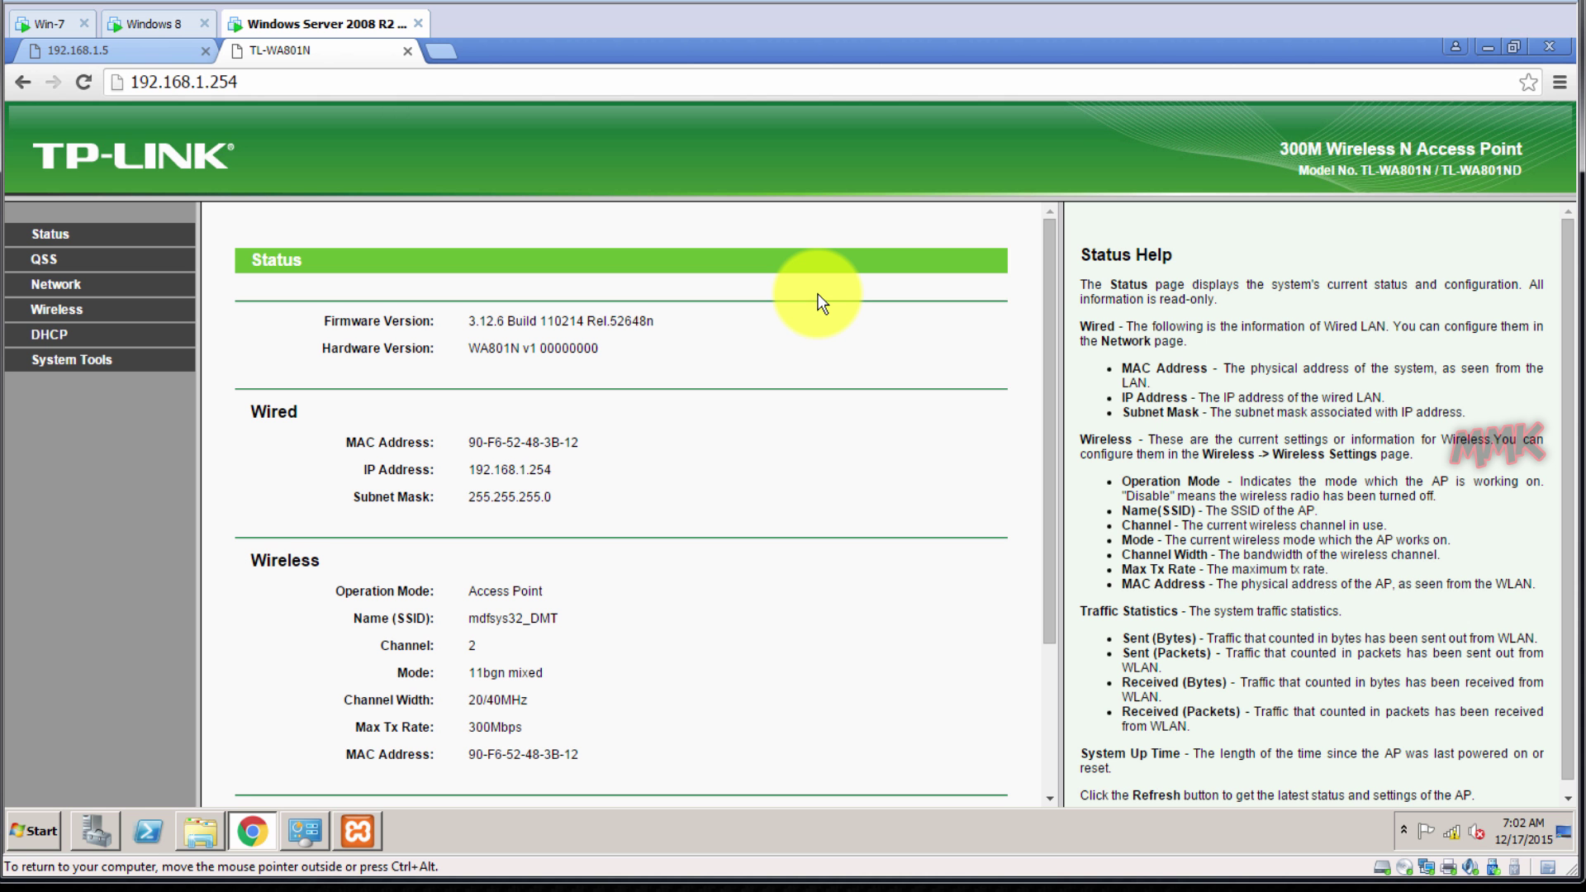
Start the stopped DNS Server and DHCP Server services from their Server Manager role pages.
{"action": "left_click", "coordinate": [1487, 47]}
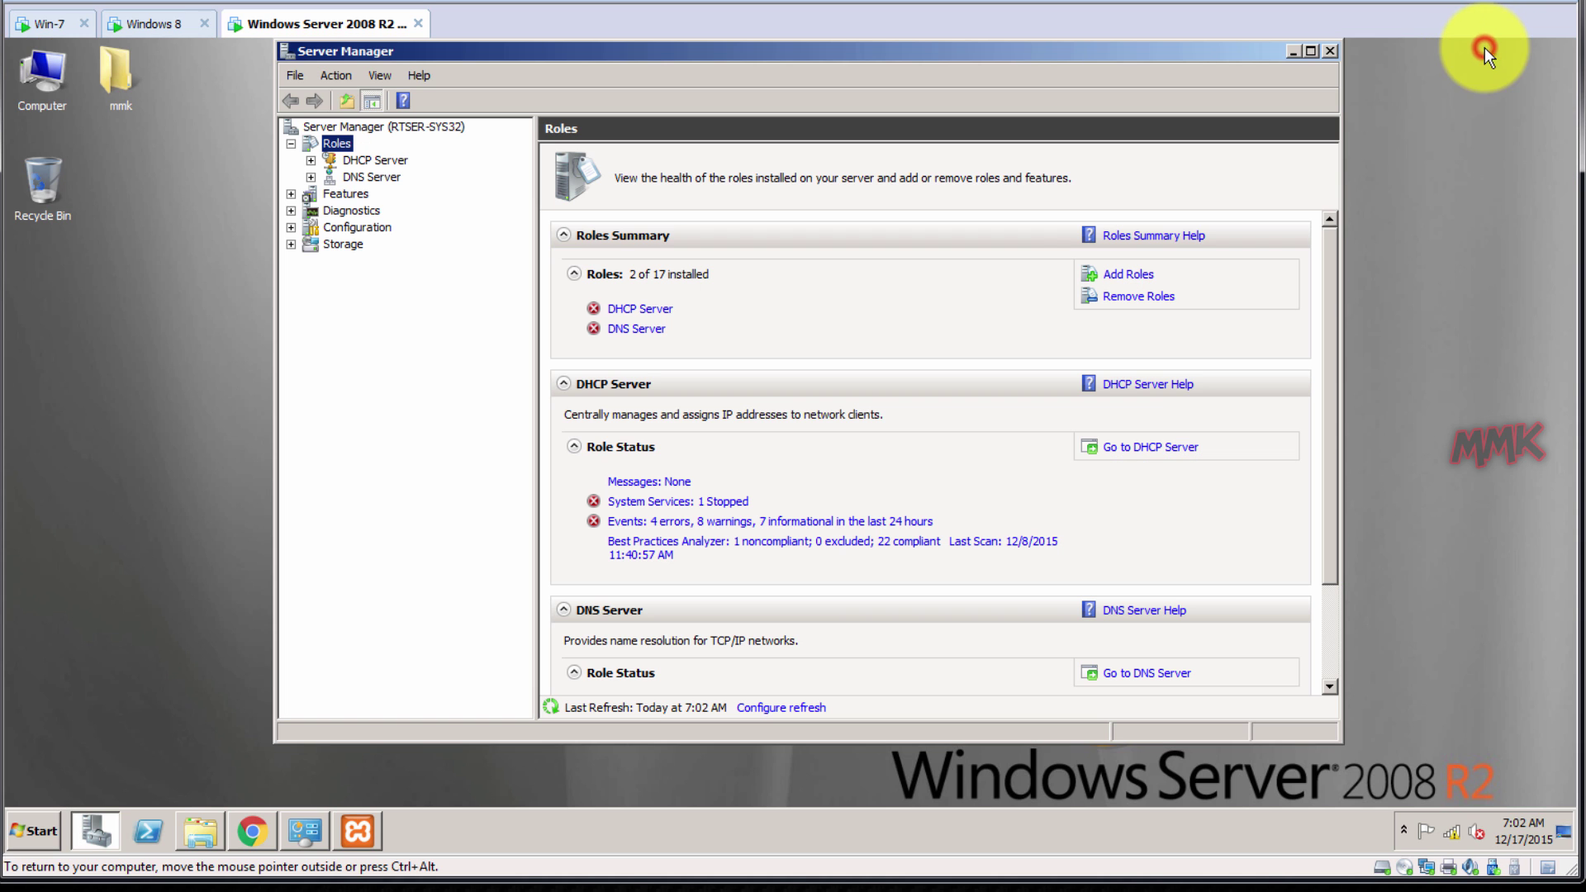
{"action": "left_click", "coordinate": [648, 329]}
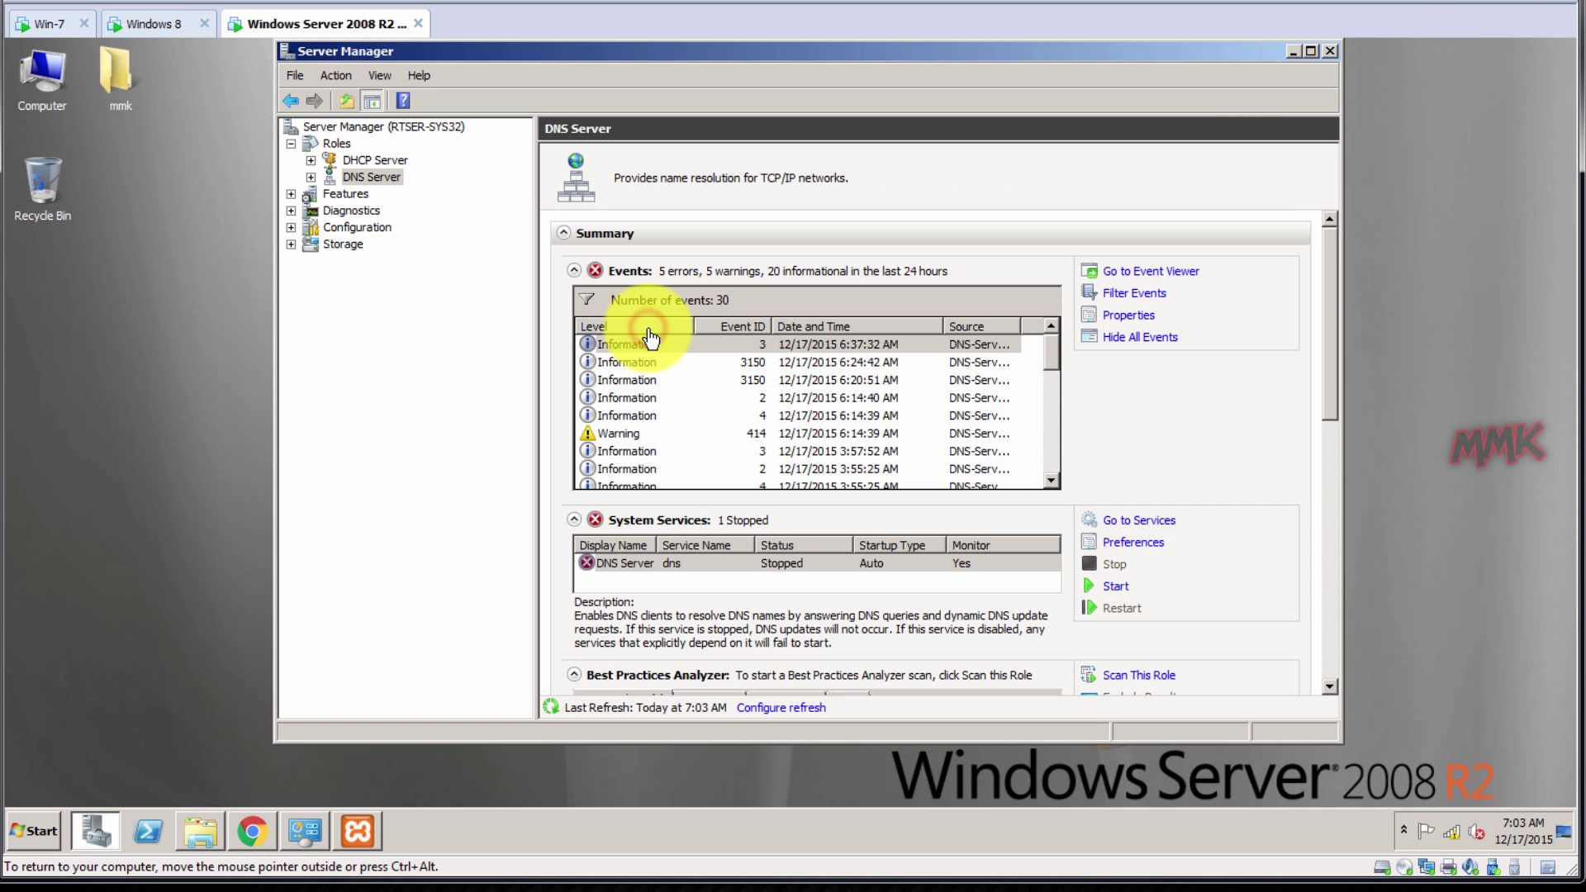
{"action": "left_click", "coordinate": [1119, 587]}
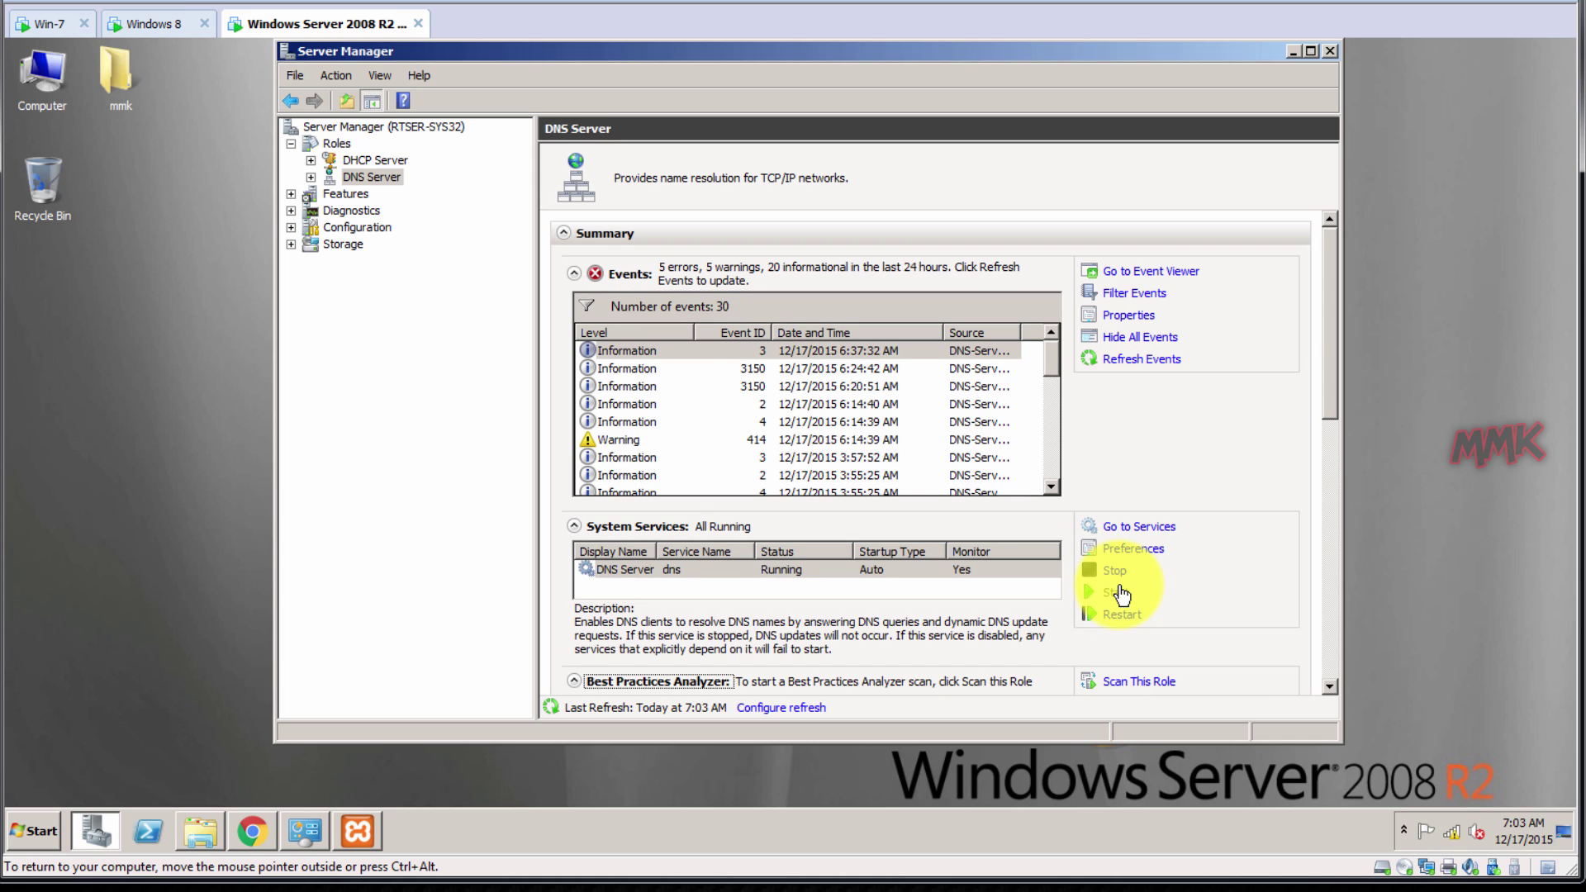
{"action": "left_click", "coordinate": [288, 100]}
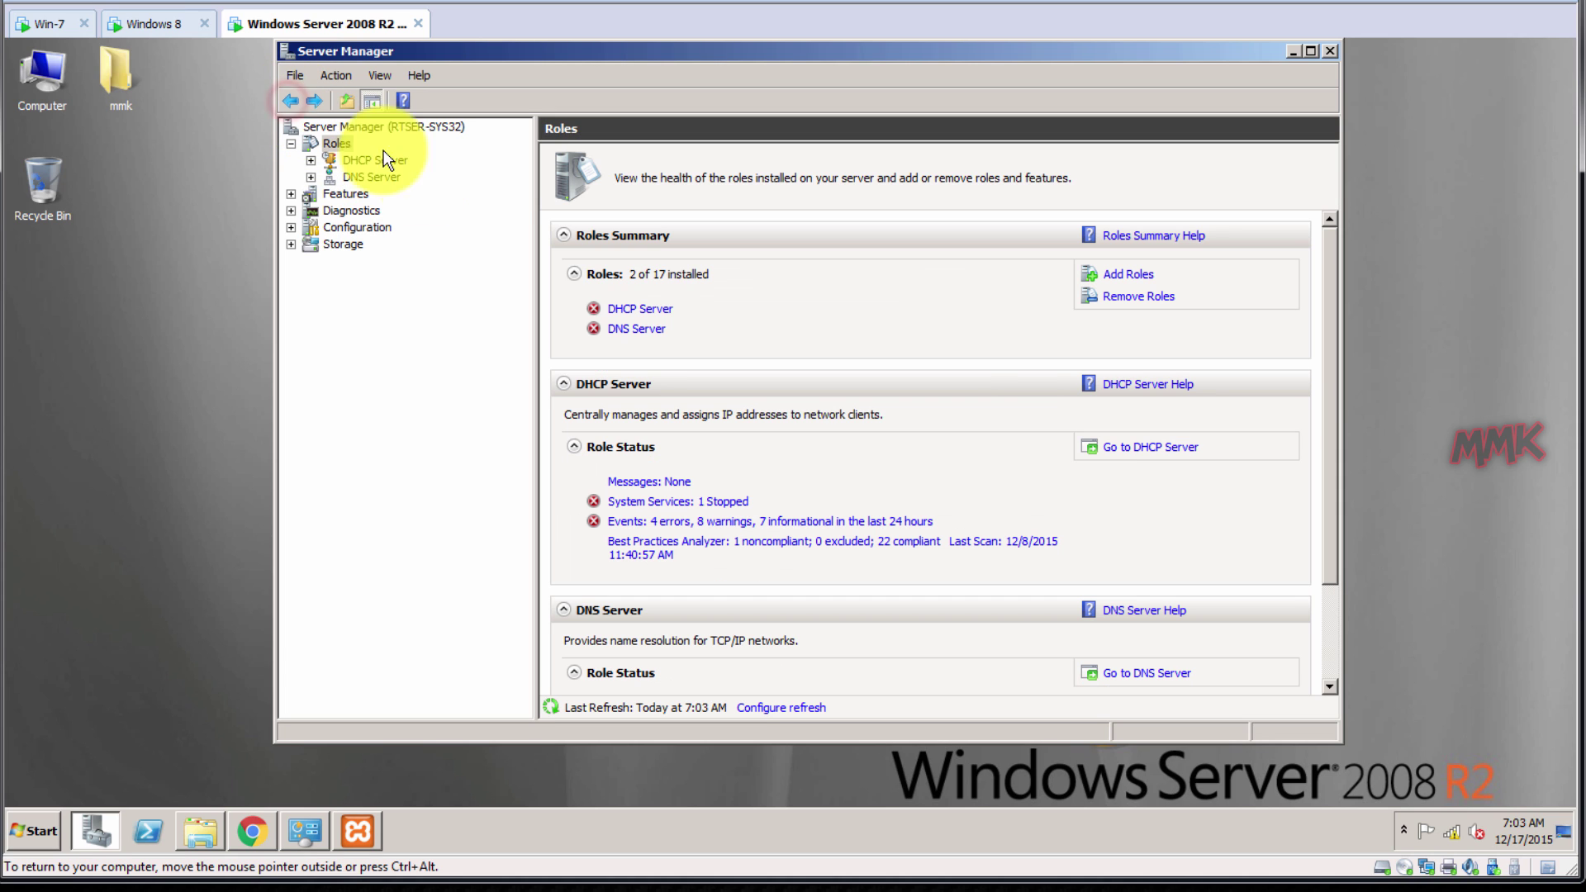
{"action": "left_click", "coordinate": [642, 310]}
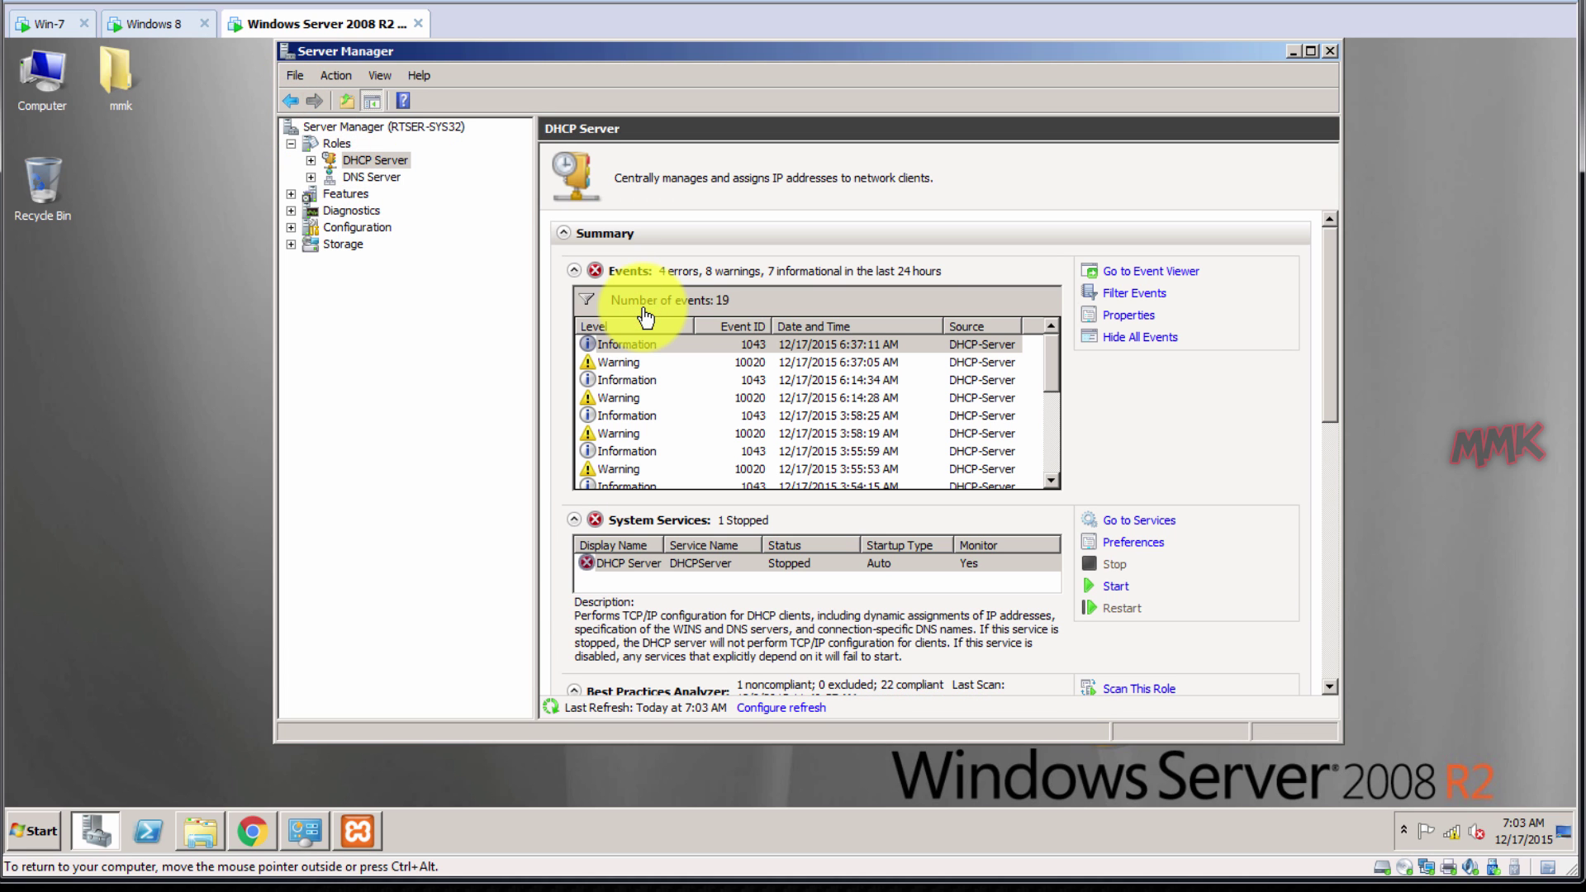
{"action": "left_click", "coordinate": [1108, 588]}
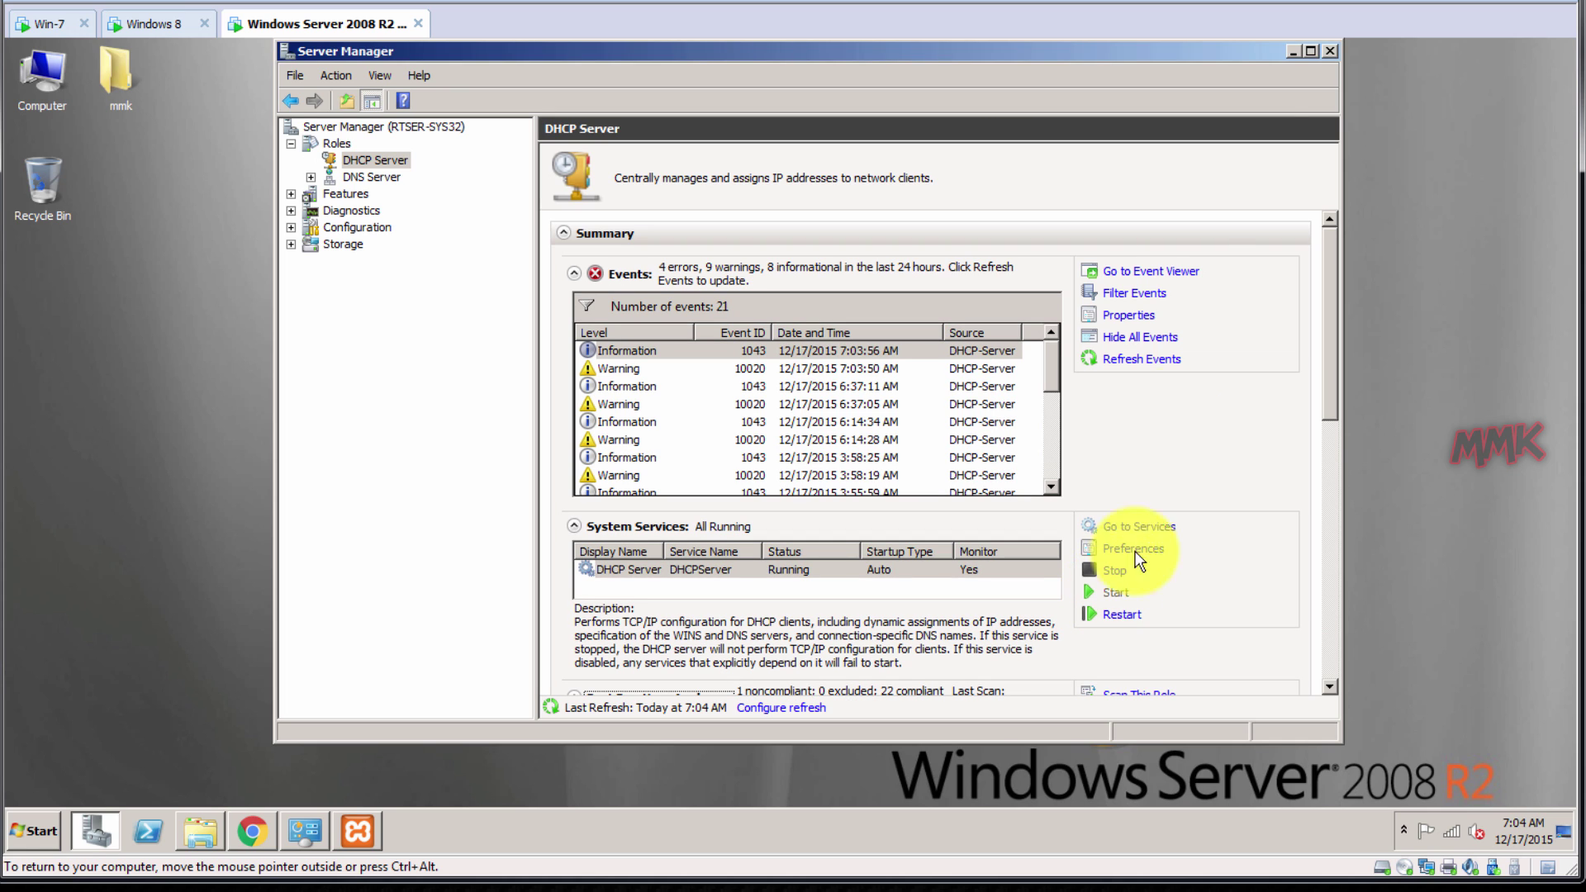
{"action": "left_click", "coordinate": [1289, 50]}
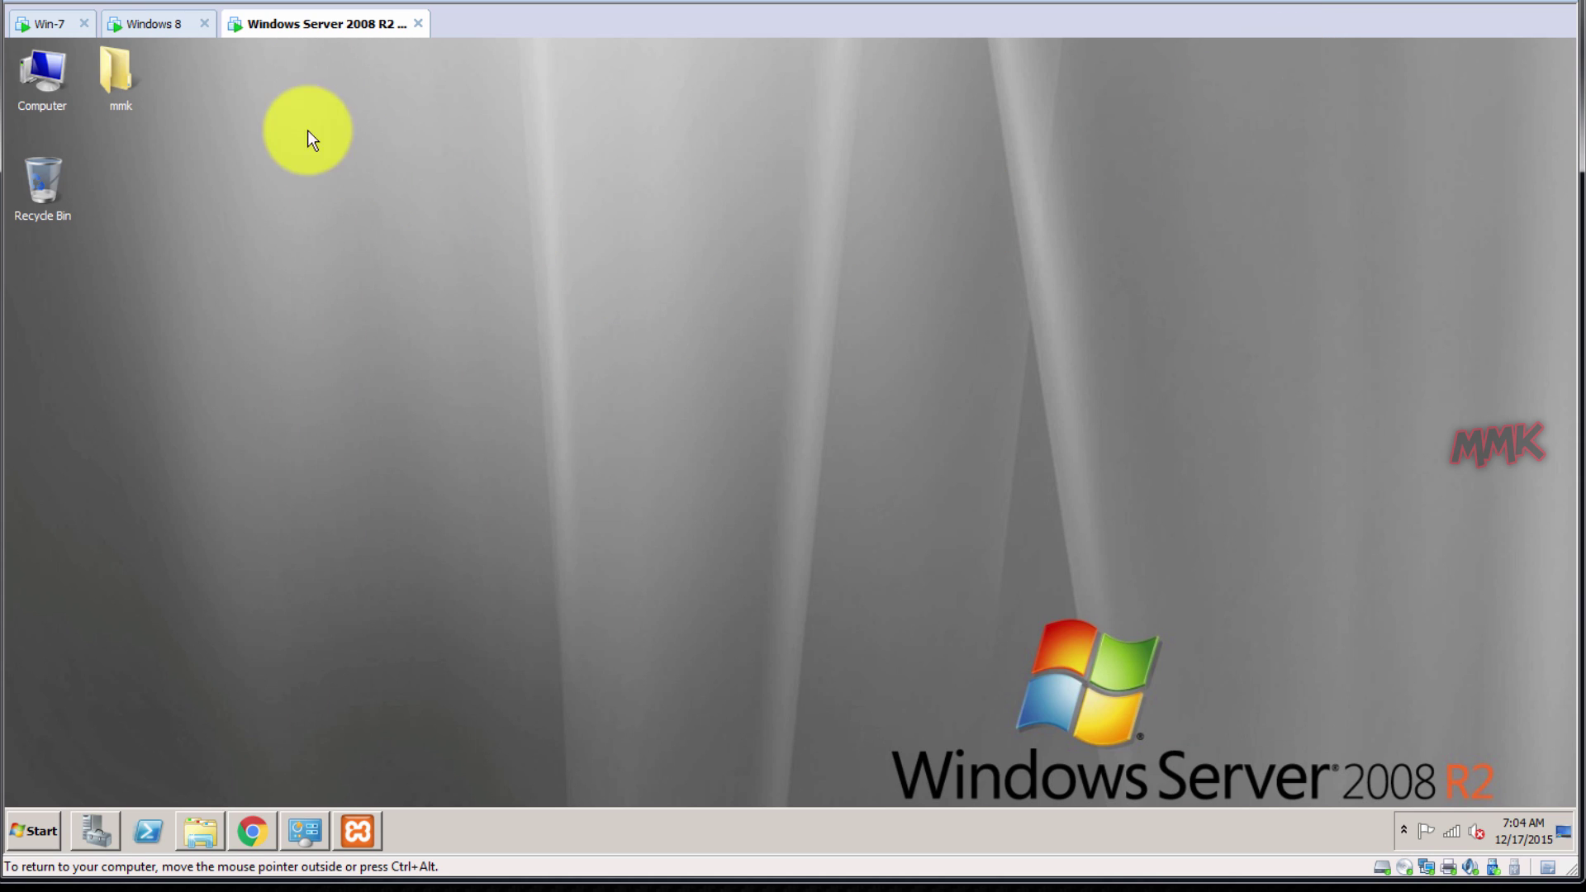
On Win-7, close the connection dialogs and launch Command Prompt via a 'cmd' search.
{"action": "left_click", "coordinate": [53, 24]}
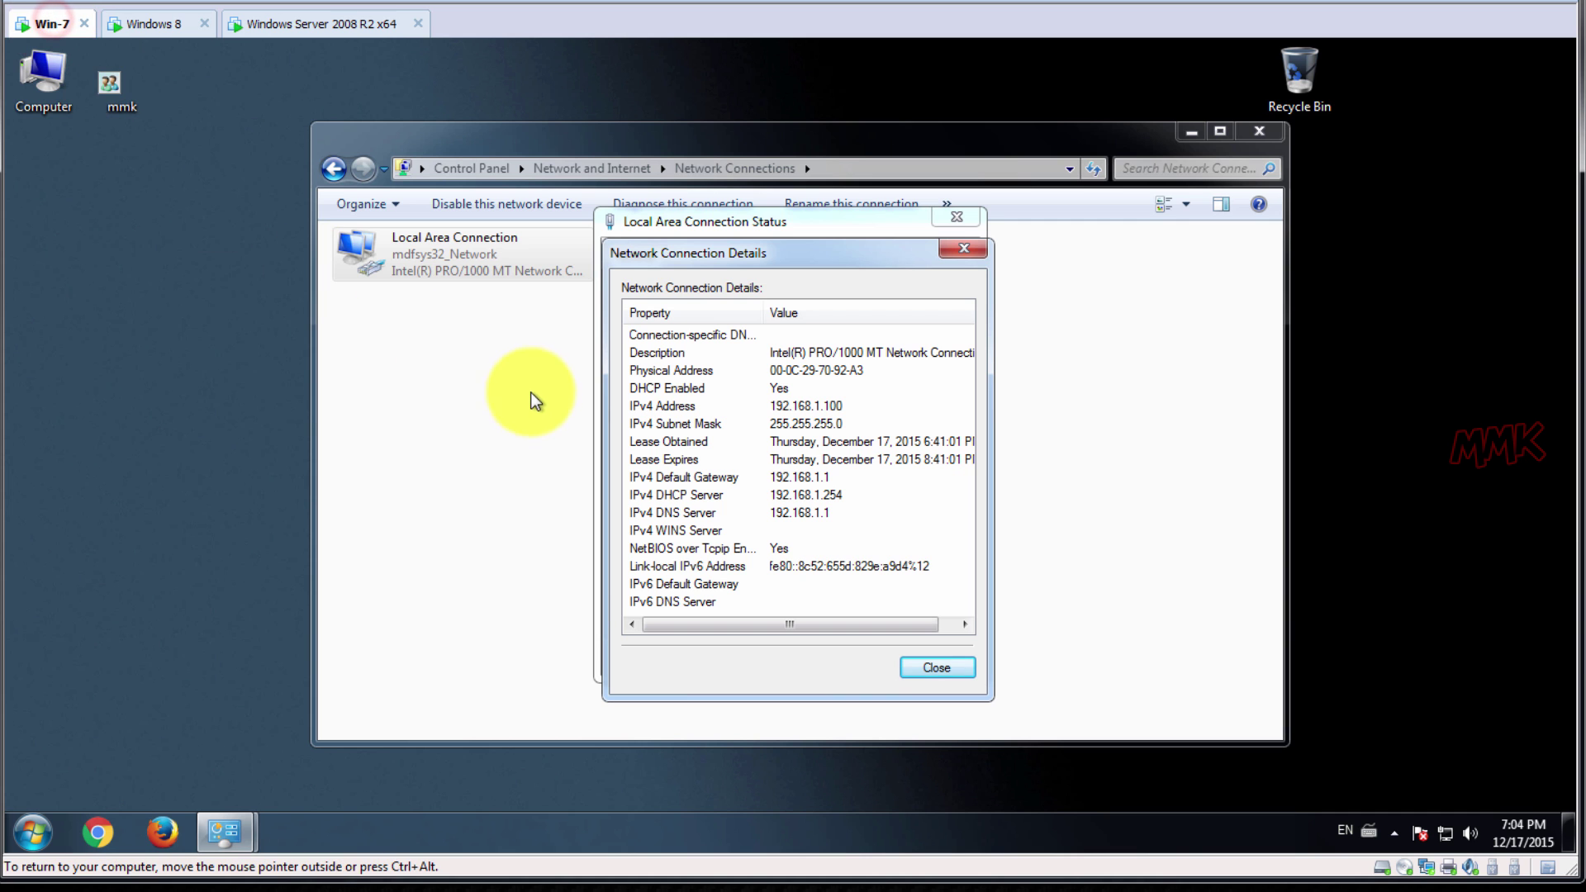
{"action": "left_click", "coordinate": [949, 669]}
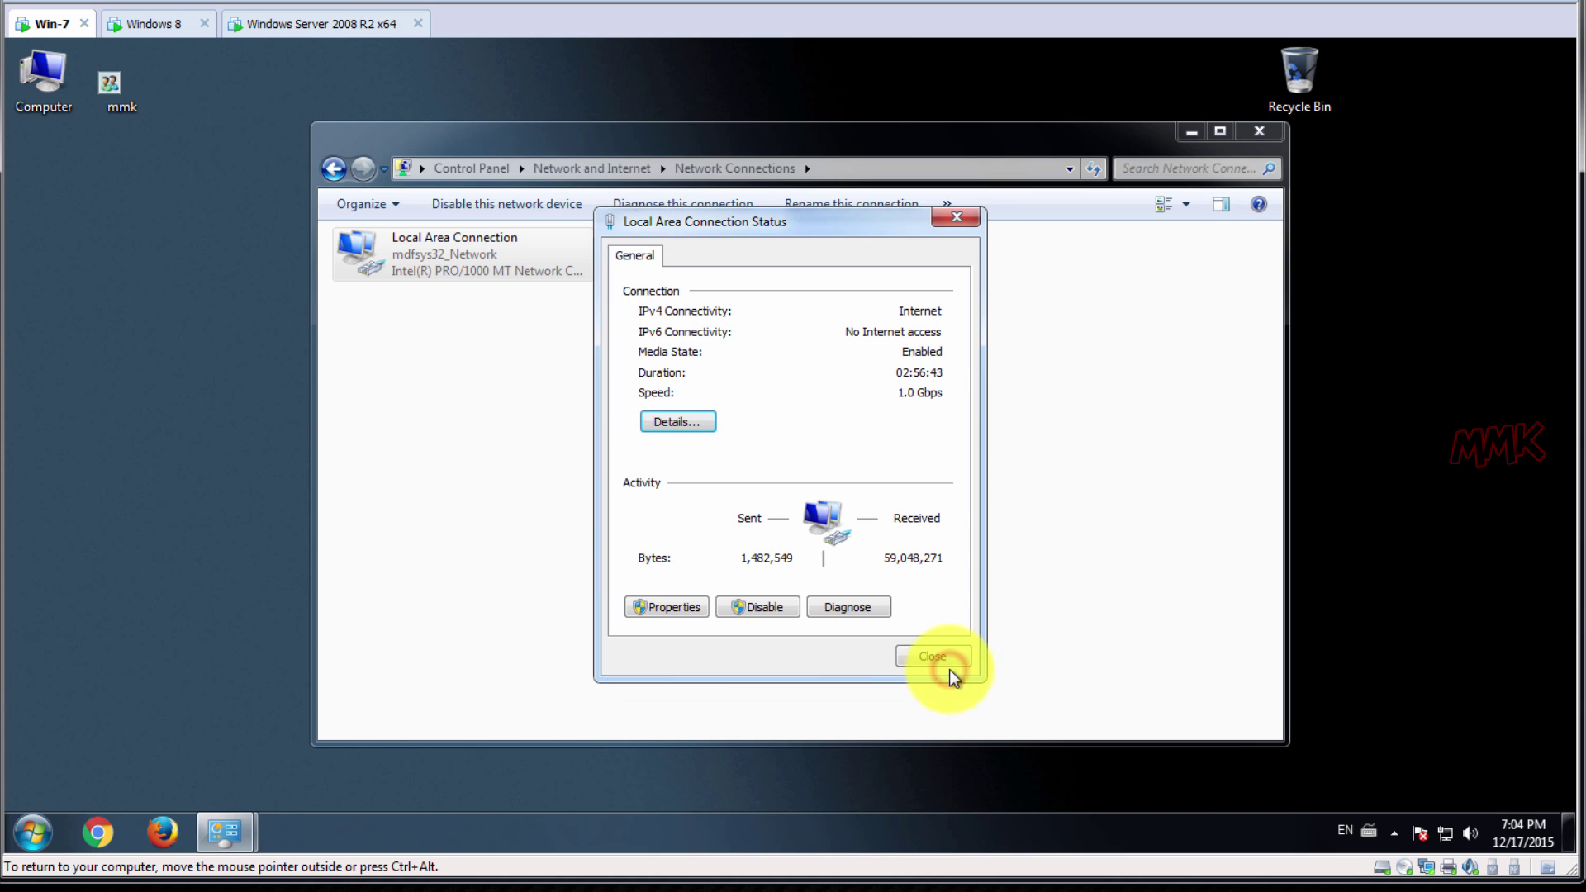
{"action": "left_click", "coordinate": [931, 657]}
{"action": "left_click", "coordinate": [29, 832]}
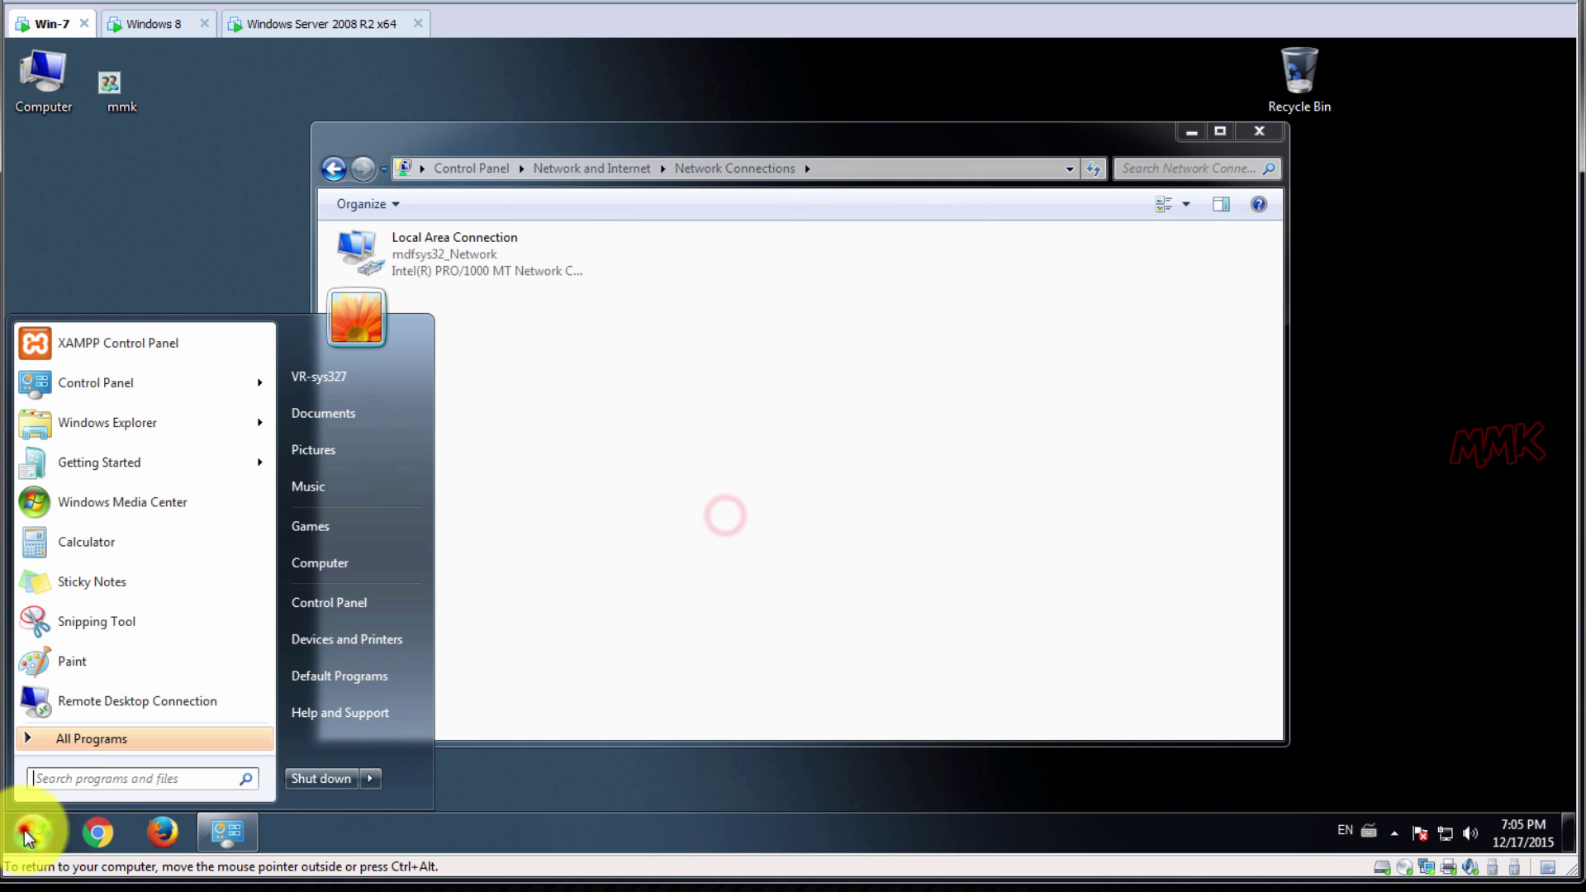
{"action": "left_click", "coordinate": [78, 779]}
{"action": "type", "text": "cmd"}
{"action": "key", "text": "Return"}
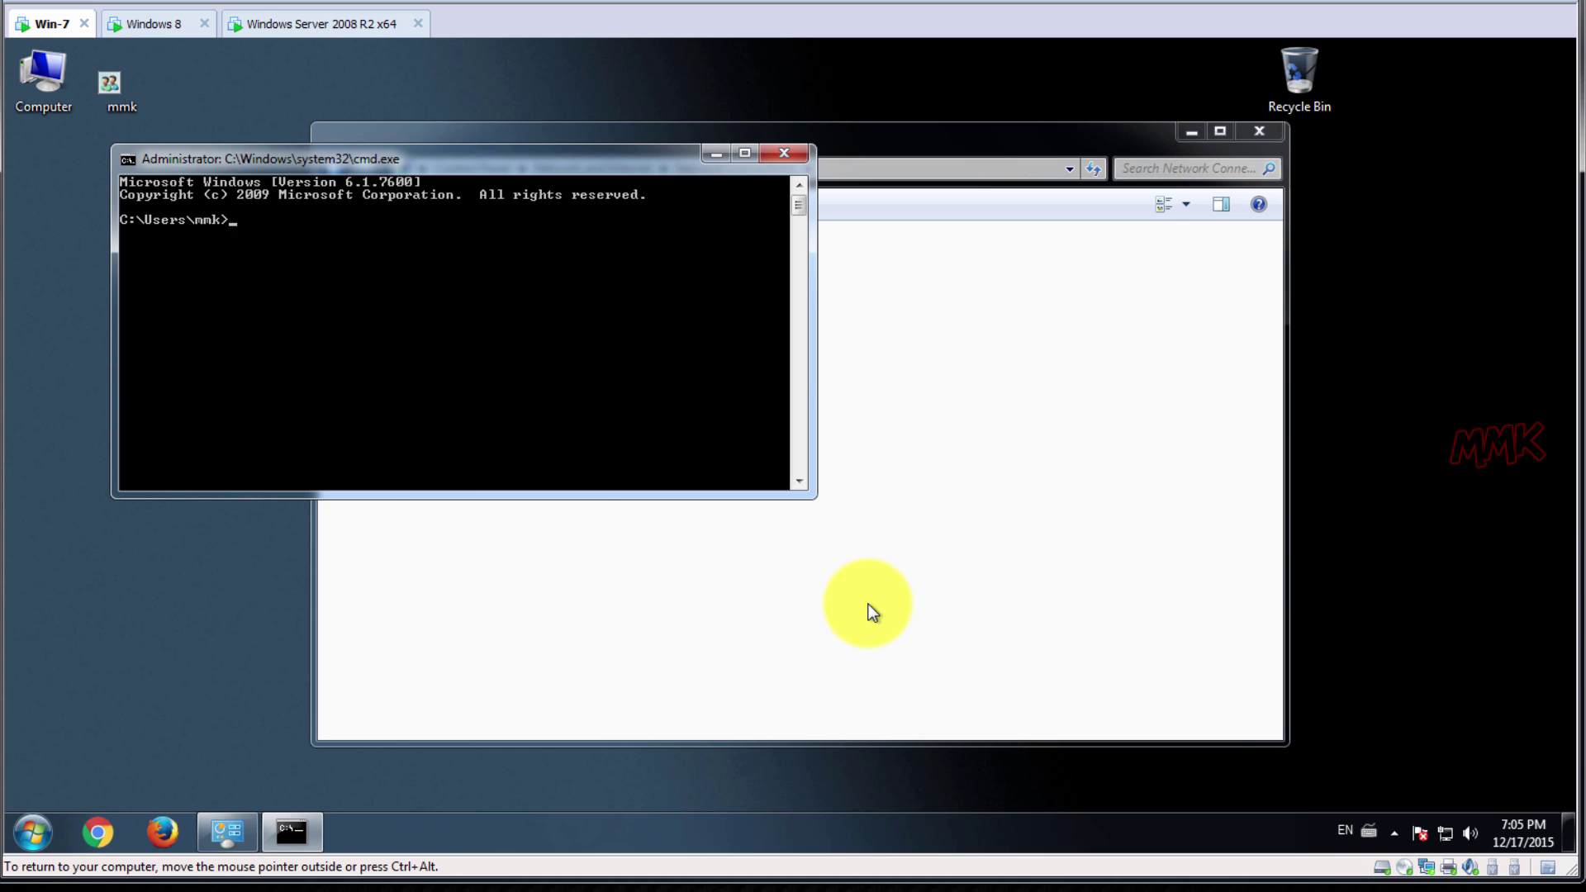
Run ipconfig/release then ipconfig/renew, obtaining IPv4 192.168.1.70 with DNS suffix yah.com.
{"action": "type", "text": "ipconfig/release"}
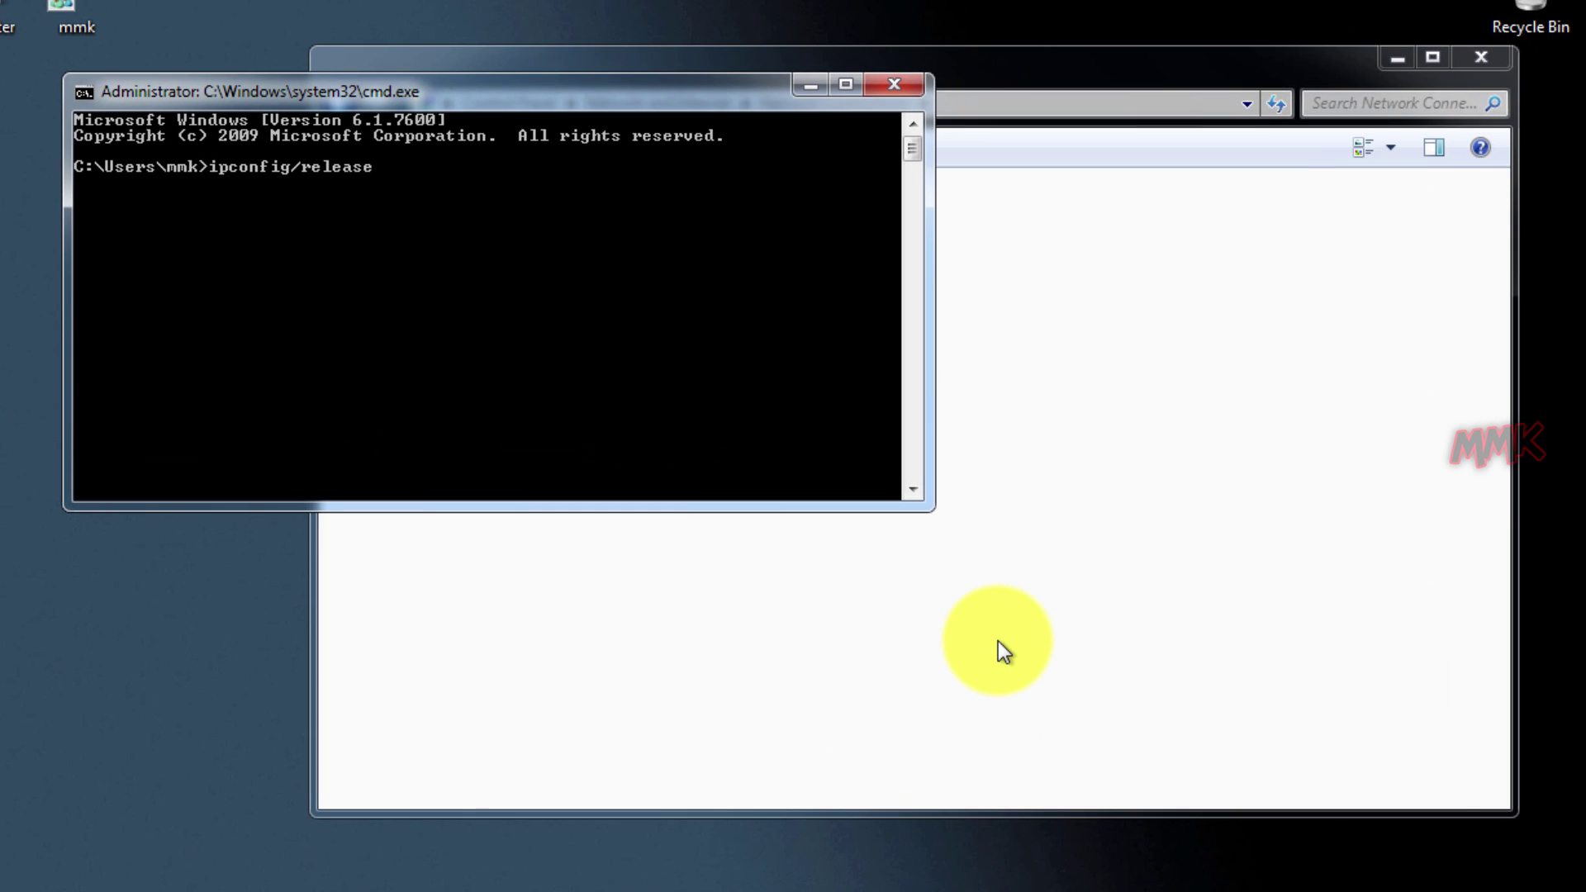
{"action": "key", "text": "Return"}
{"action": "key", "text": "Up"}
{"action": "key", "text": "BackSpace"}
{"action": "key", "text": "BackSpace"}
{"action": "key", "text": "BackSpace"}
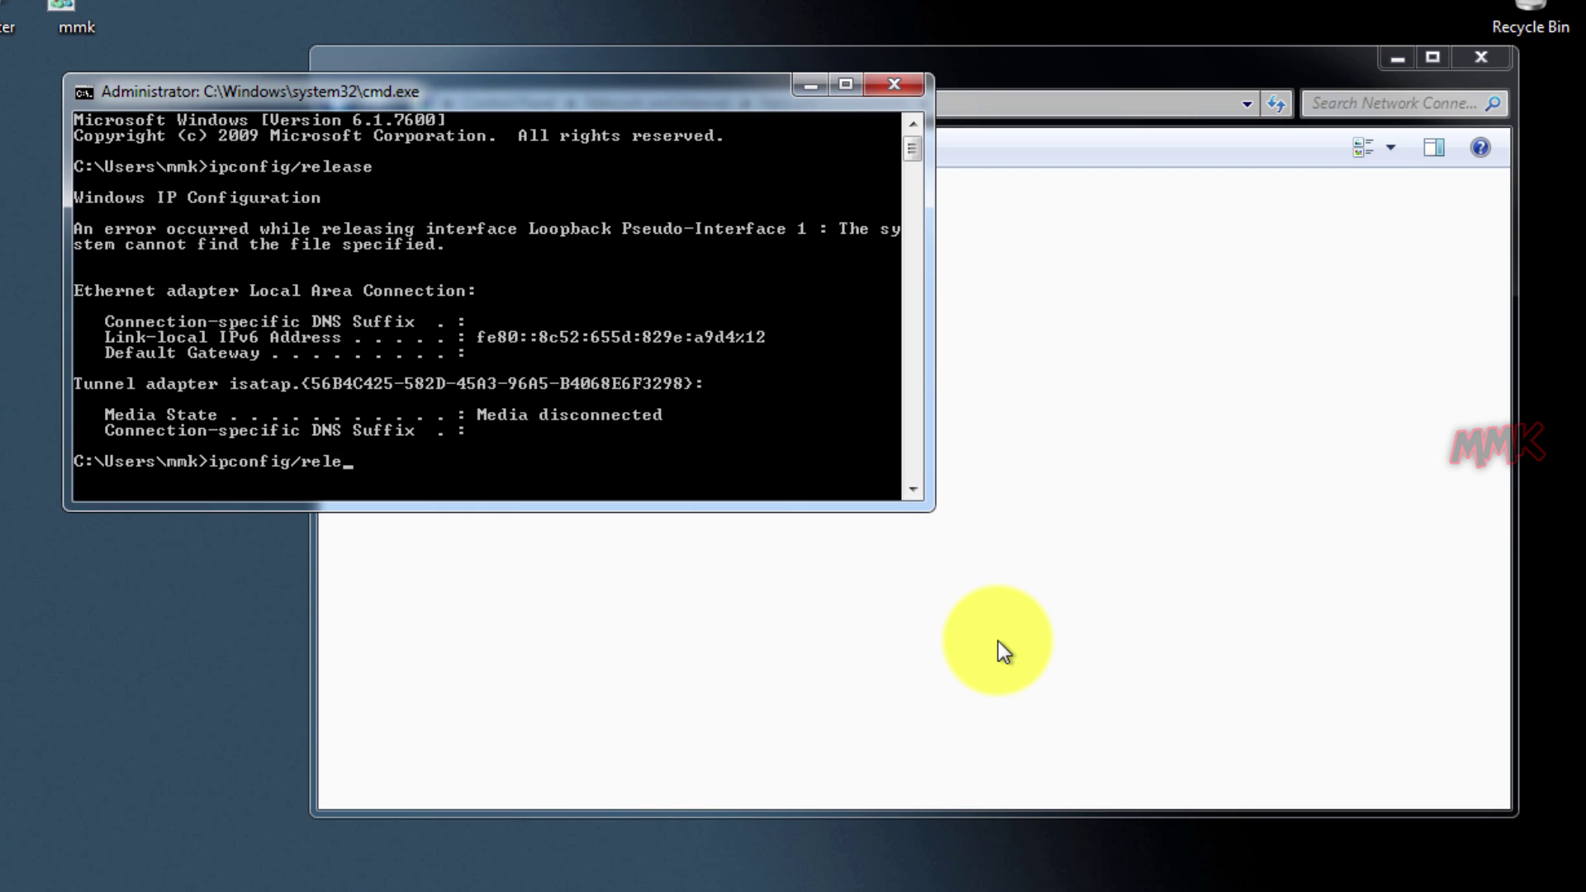
{"action": "type", "text": "new"}
{"action": "key", "text": "Return"}
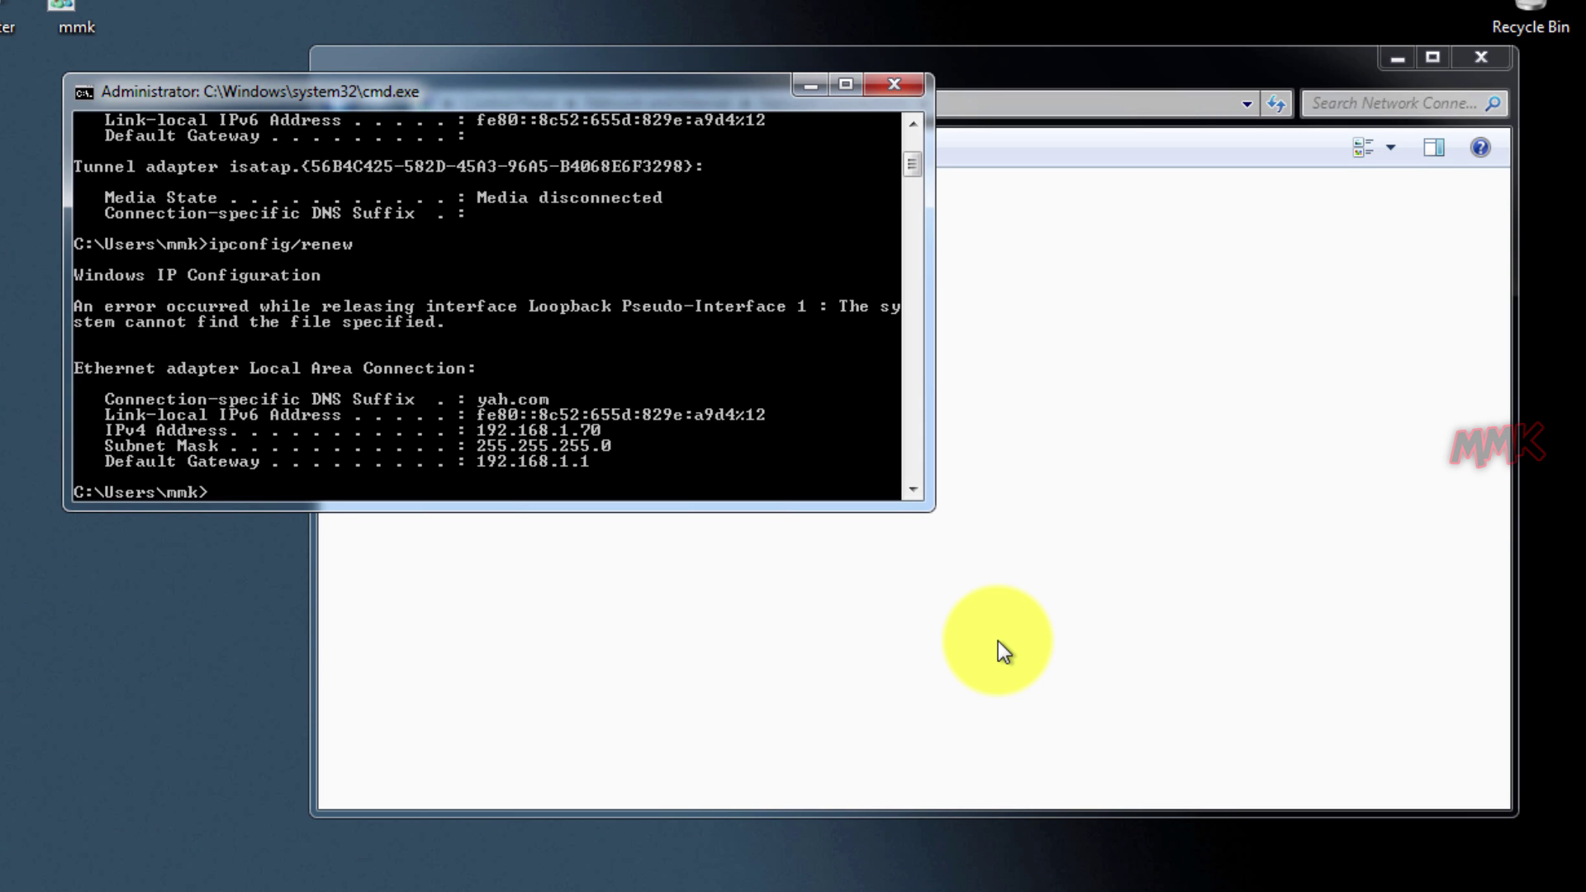
Check the Local Area Connection details: DHCP and DNS server are both 192.168.1.5.
{"action": "left_click", "coordinate": [997, 641]}
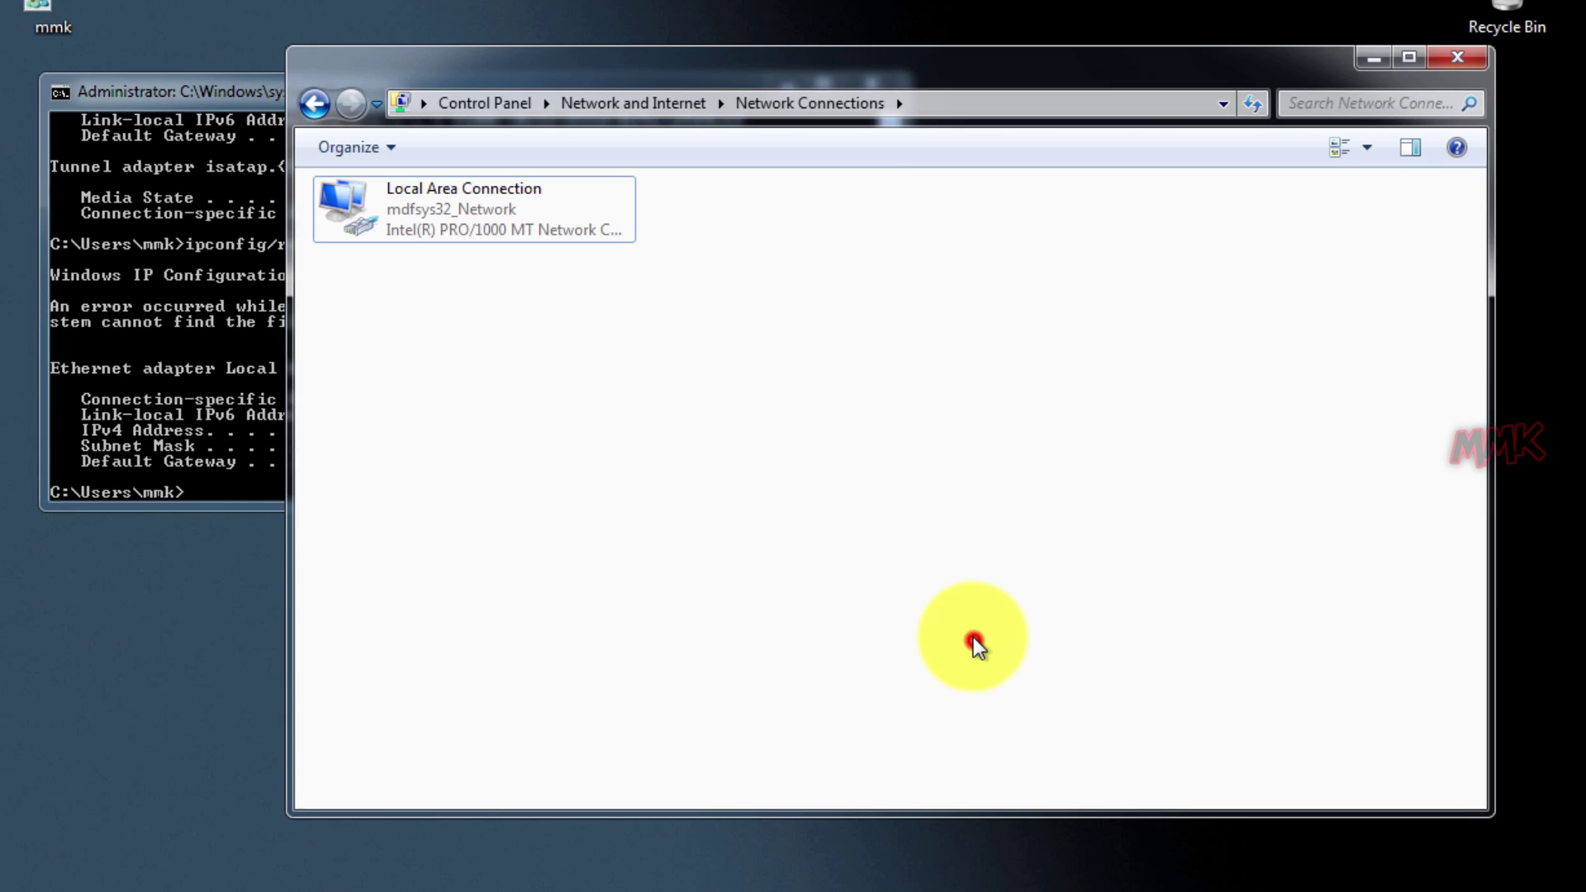
{"action": "double_click", "coordinate": [415, 226]}
{"action": "left_click", "coordinate": [735, 411]}
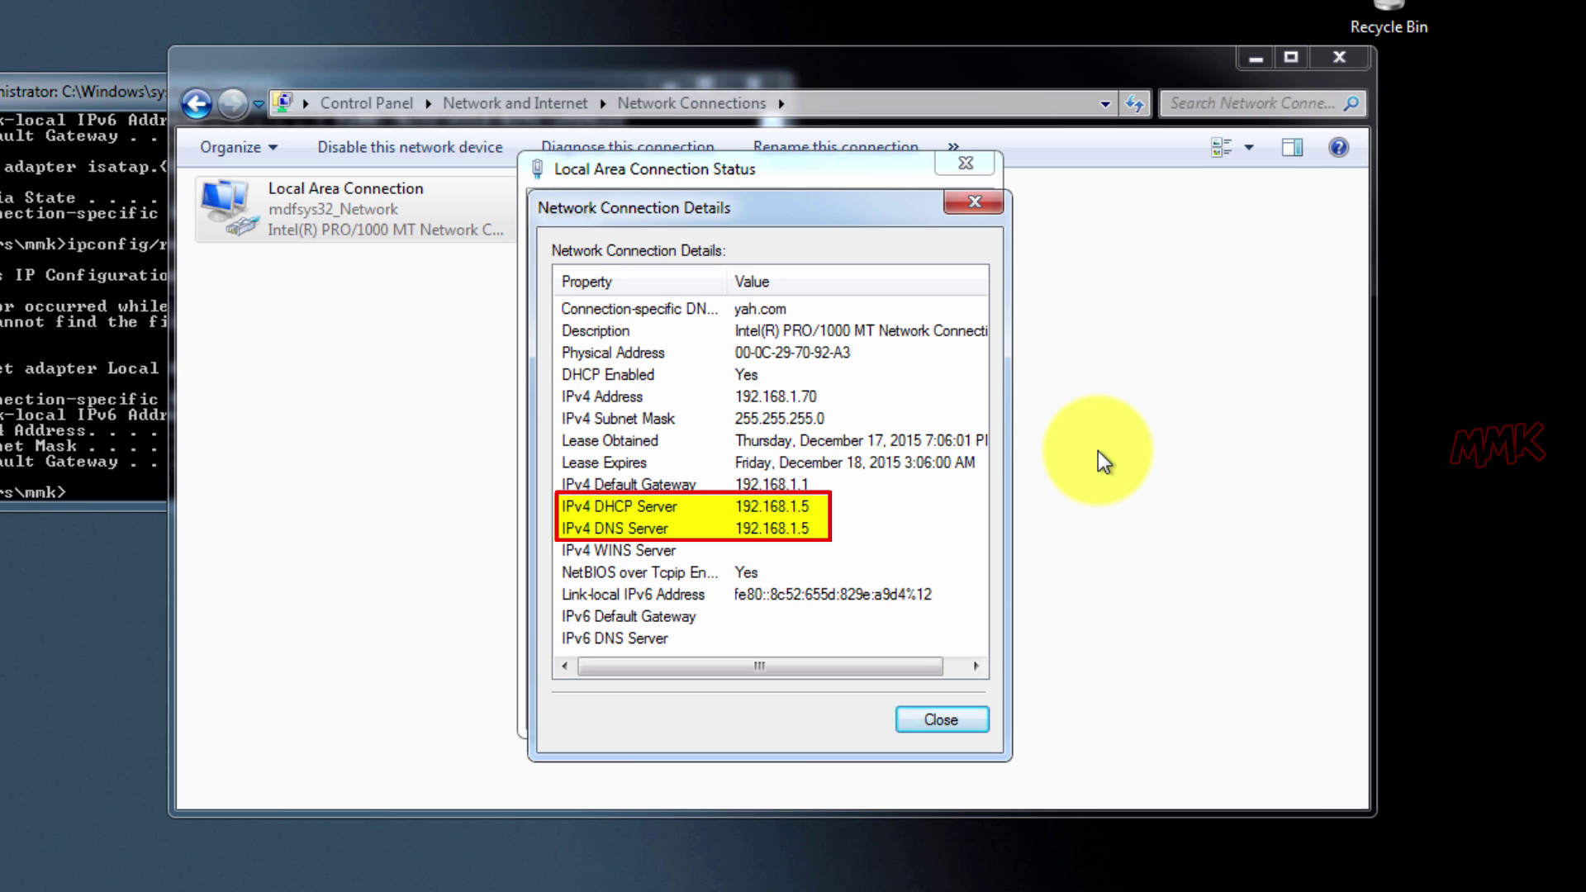
{"action": "left_click", "coordinate": [152, 496]}
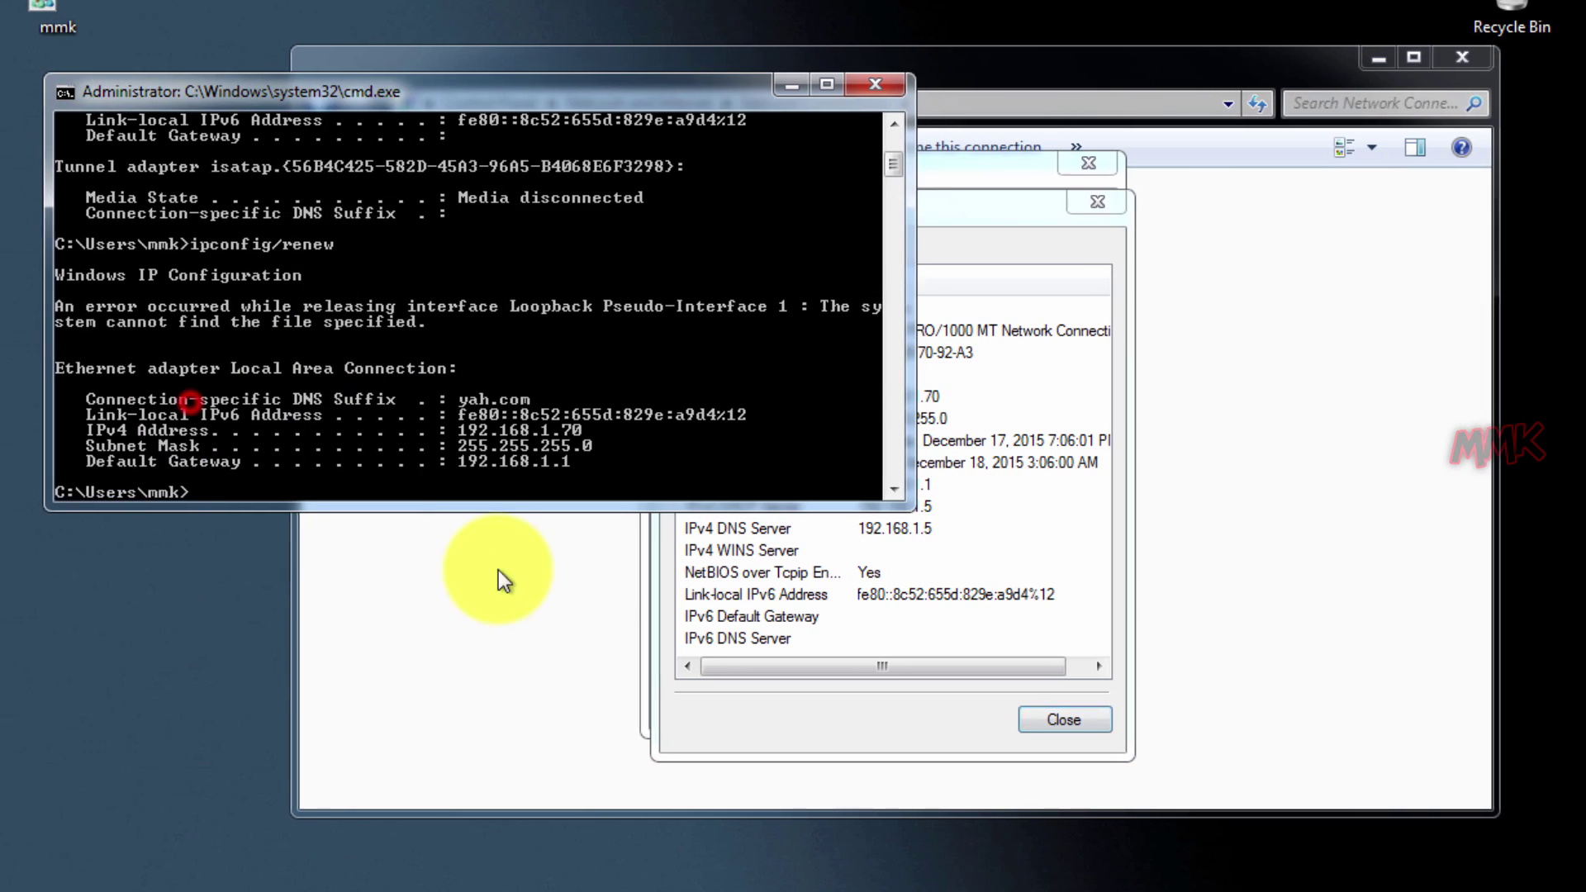
{"action": "type", "text": "cls"}
{"action": "key", "text": "Return"}
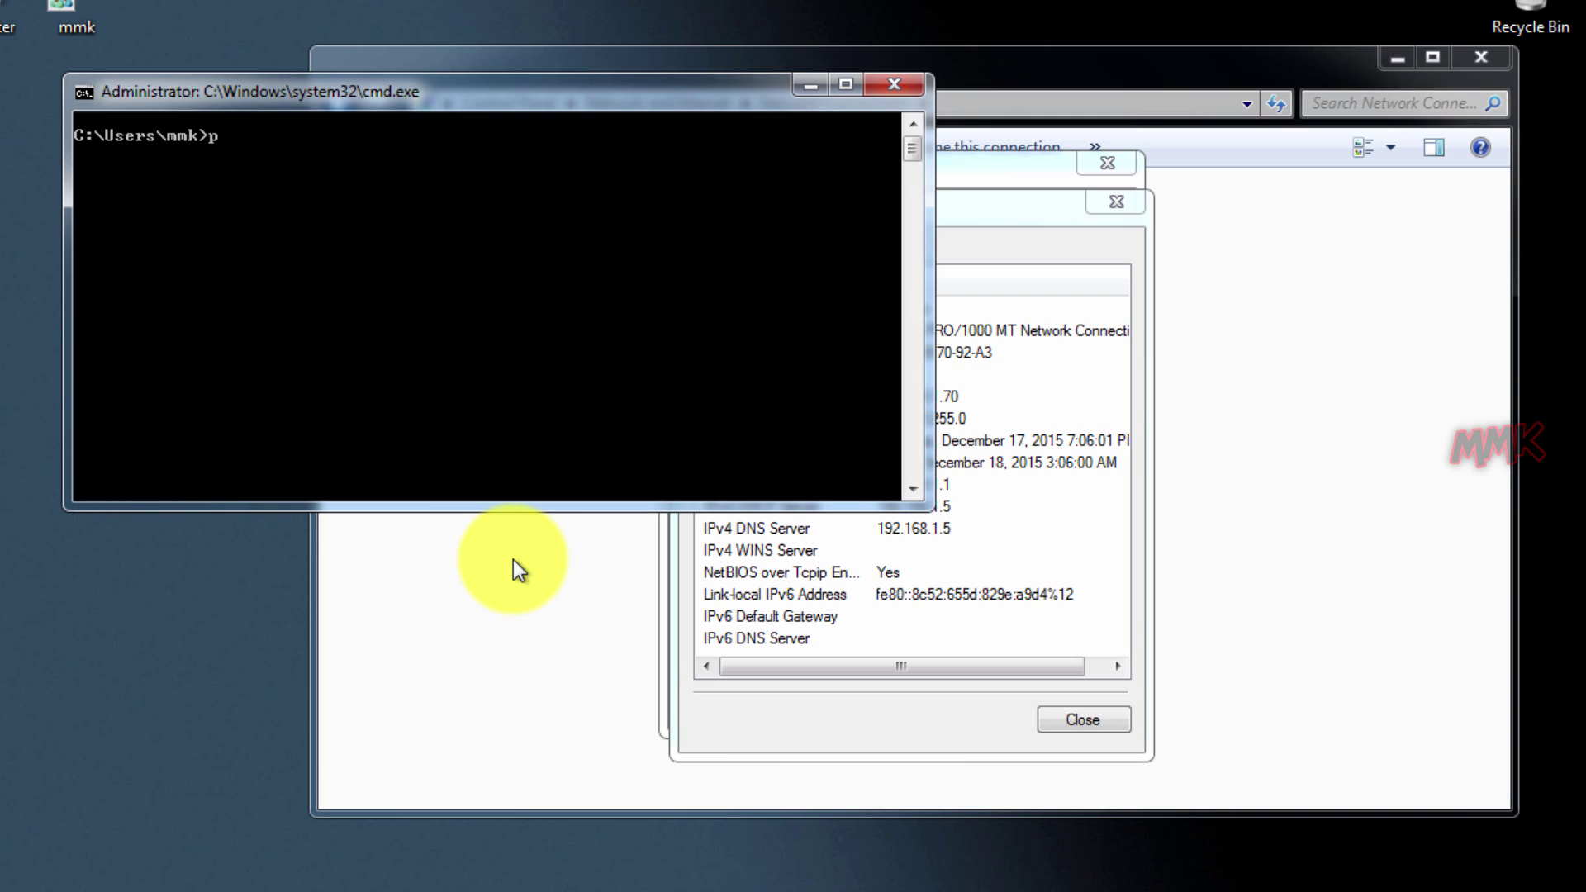
{"action": "type", "text": "ping www.facebook.com"}
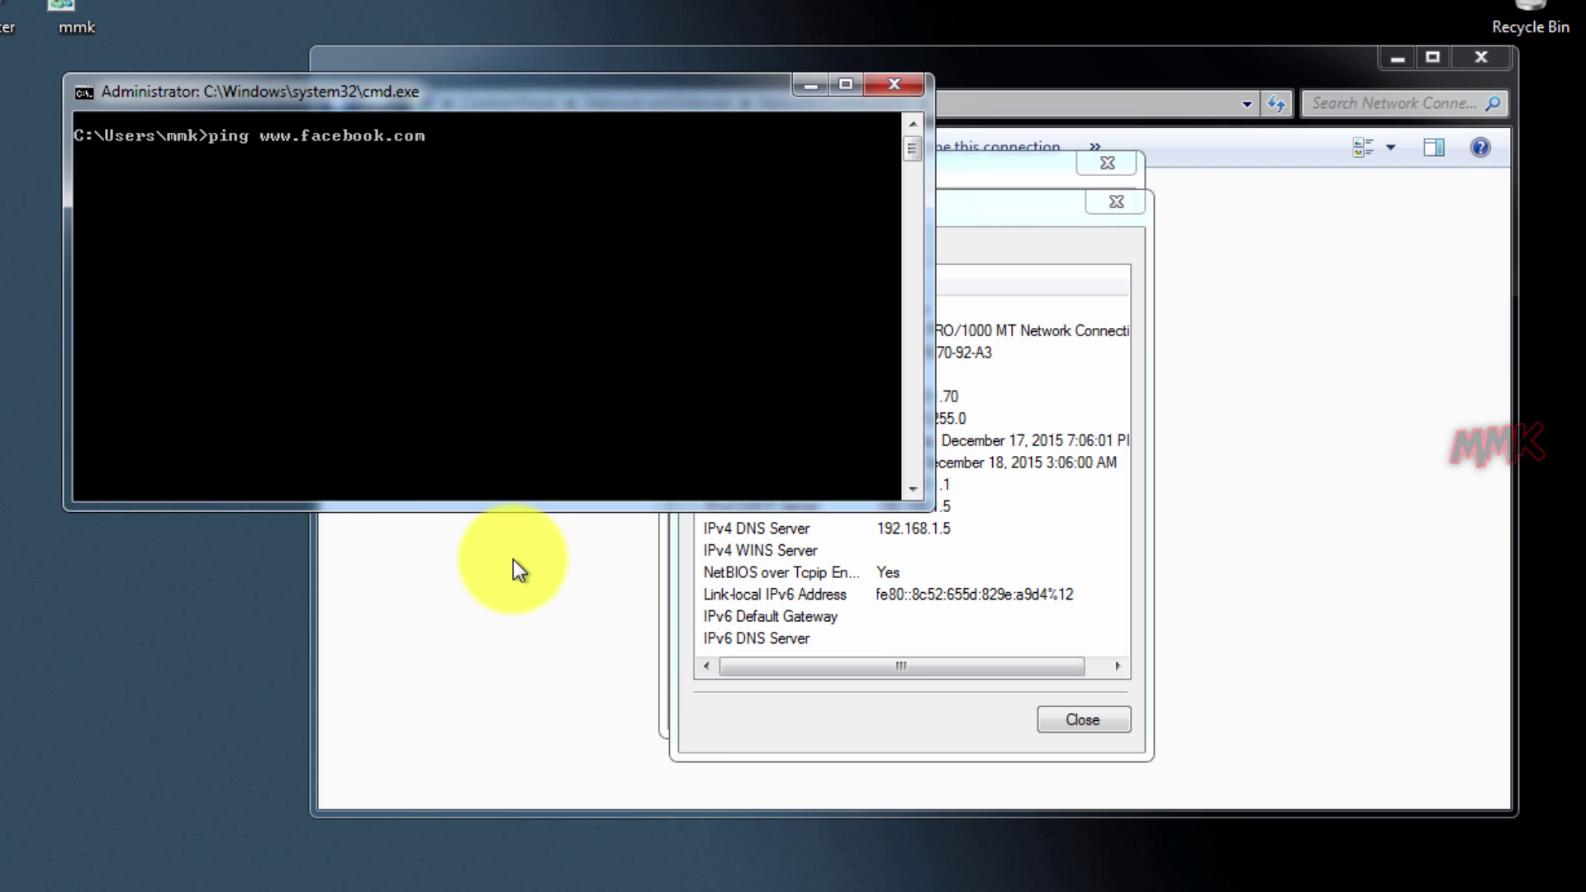
{"action": "key", "text": "Return"}
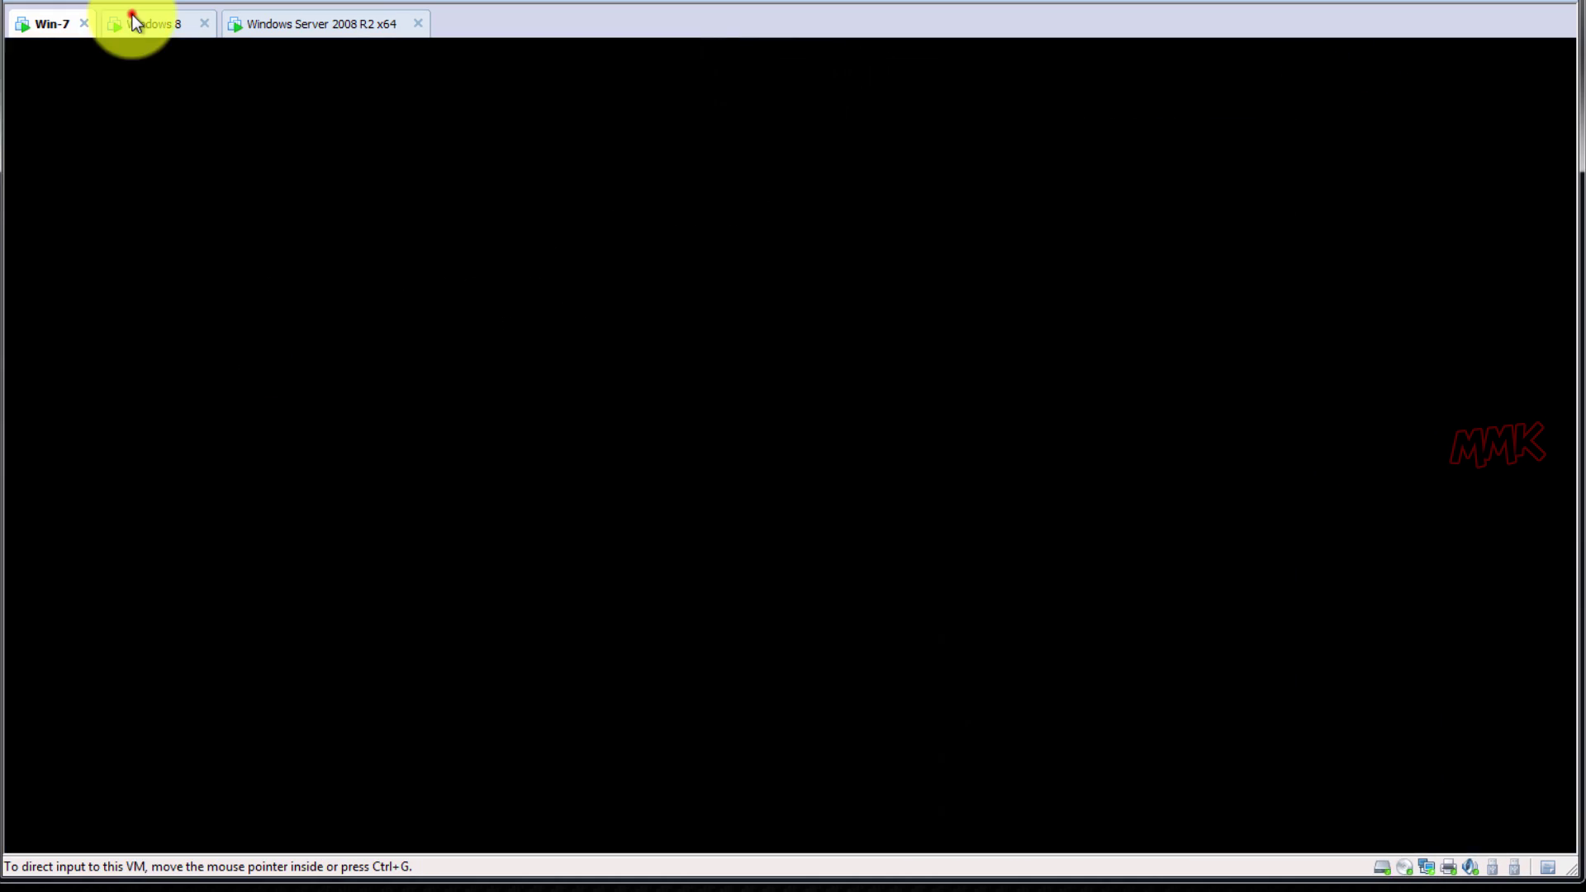
On the Windows 8 client, run ipconfig/release in an administrator Command Prompt, then clear the console.
{"action": "left_click", "coordinate": [132, 14]}
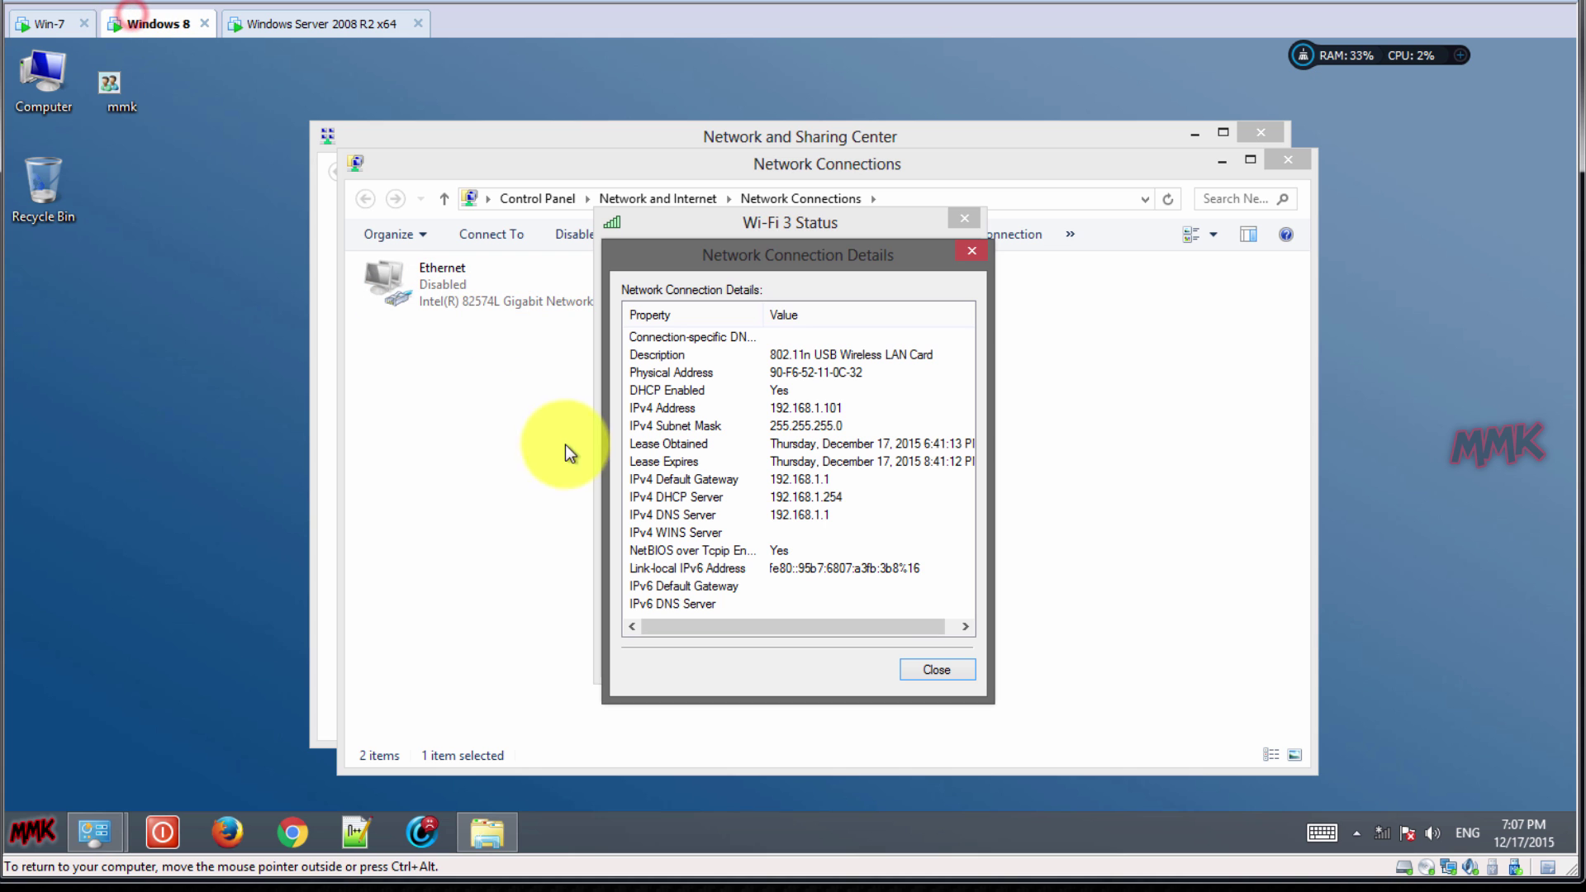
{"action": "left_click", "coordinate": [935, 677]}
{"action": "left_click", "coordinate": [77, 824]}
{"action": "left_click", "coordinate": [102, 423]}
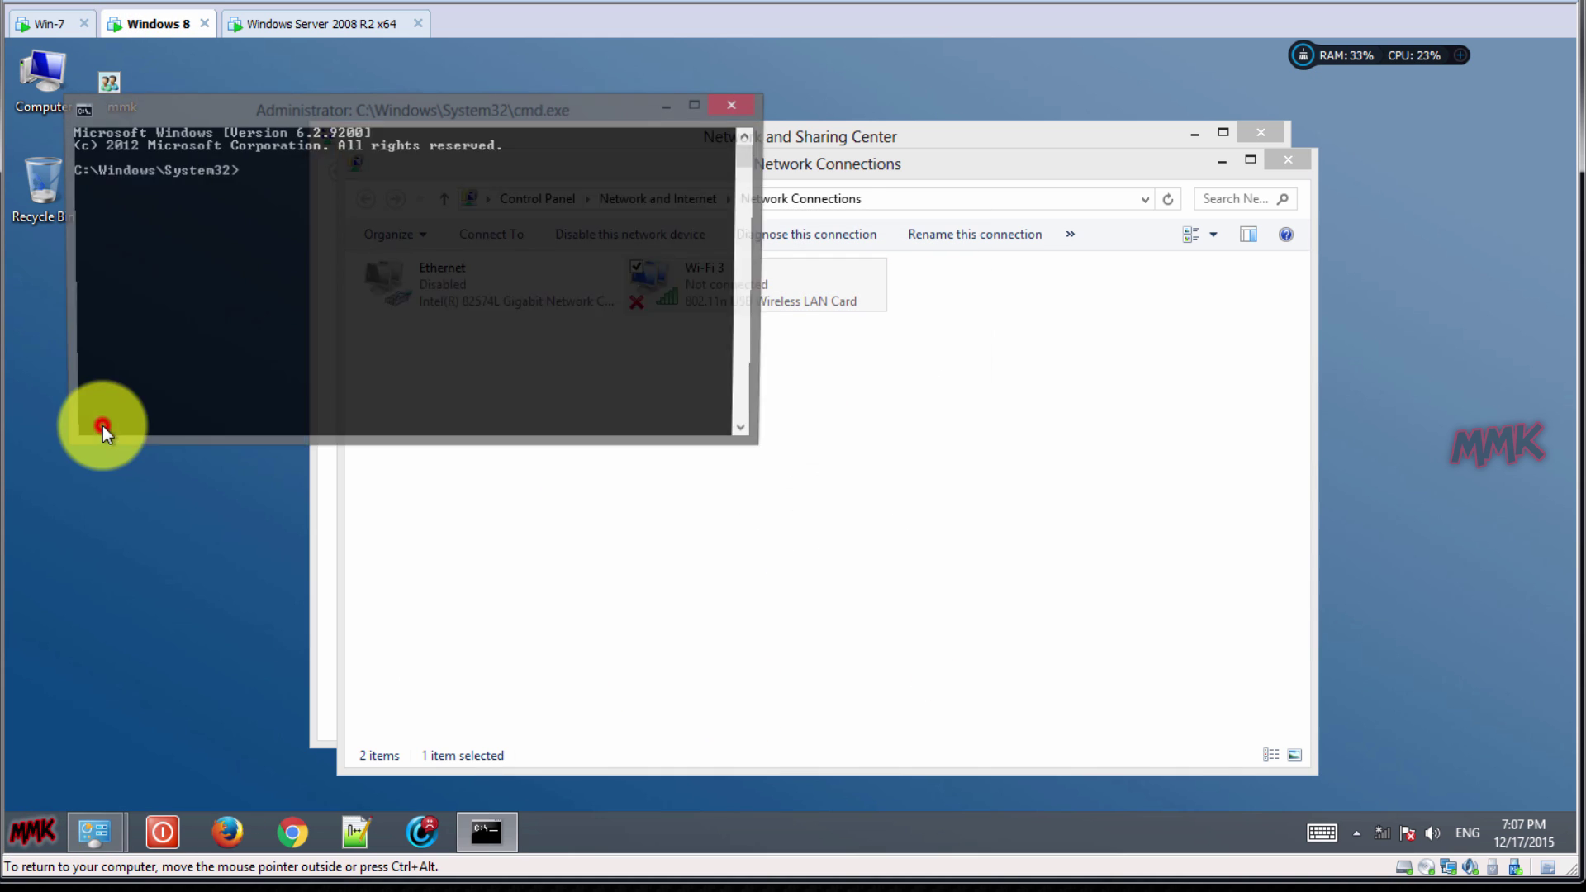
{"action": "left_click", "coordinate": [431, 250]}
{"action": "type", "text": "ipconfi"}
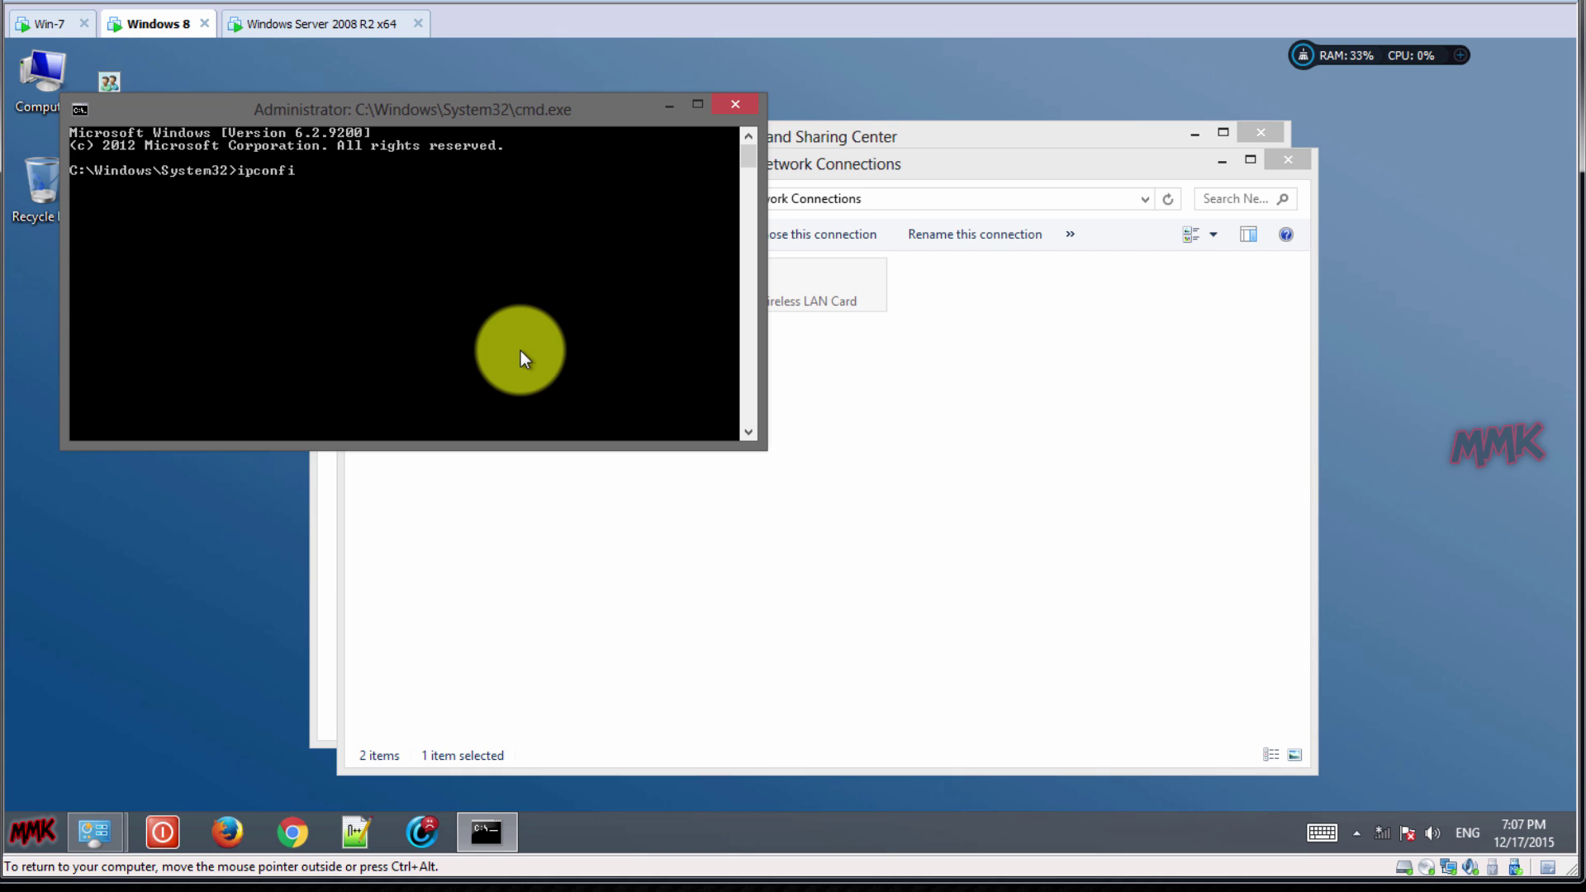
{"action": "type", "text": "g/release"}
{"action": "key", "text": "Return"}
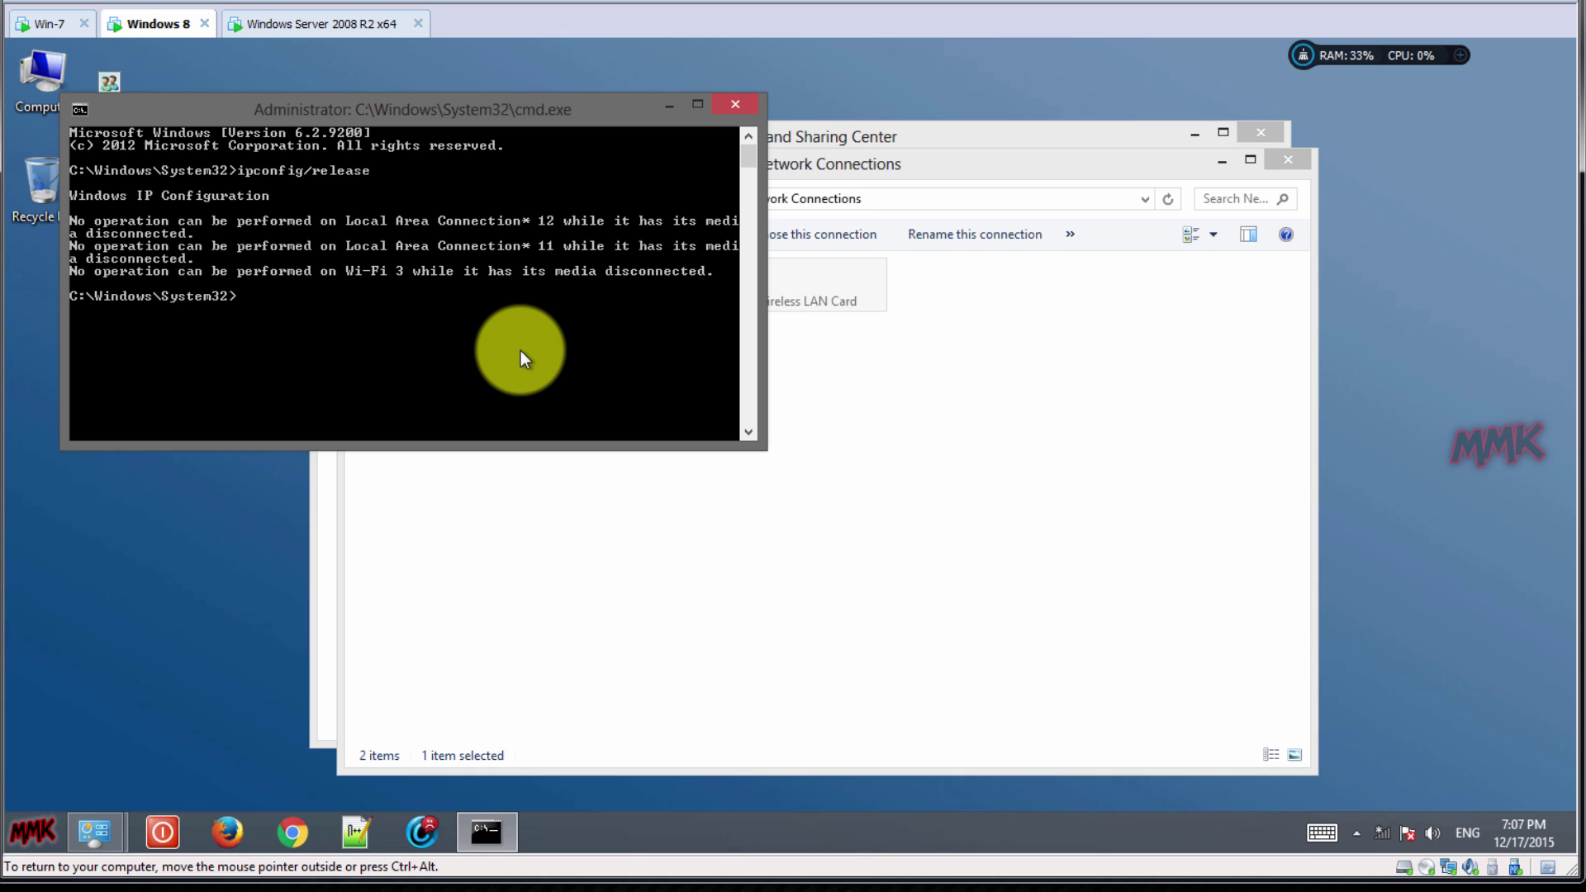
{"action": "type", "text": "cls"}
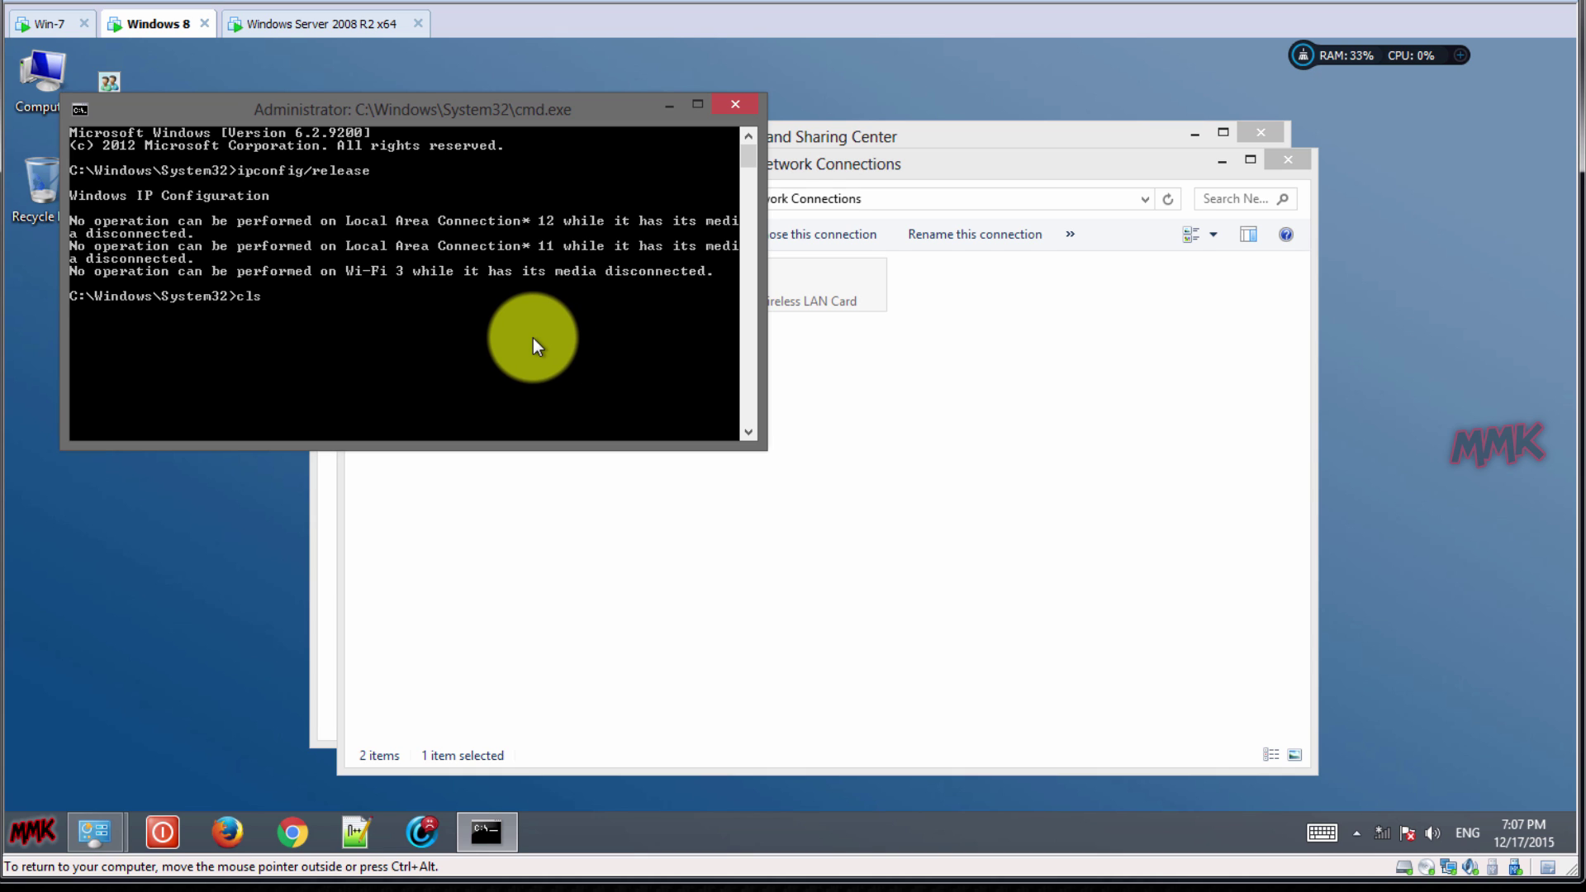
{"action": "key", "text": "Return"}
Connect the Windows 8 client to the mdfsys32_DMT wireless network.
{"action": "left_click", "coordinate": [1382, 832]}
{"action": "left_click", "coordinate": [1341, 191]}
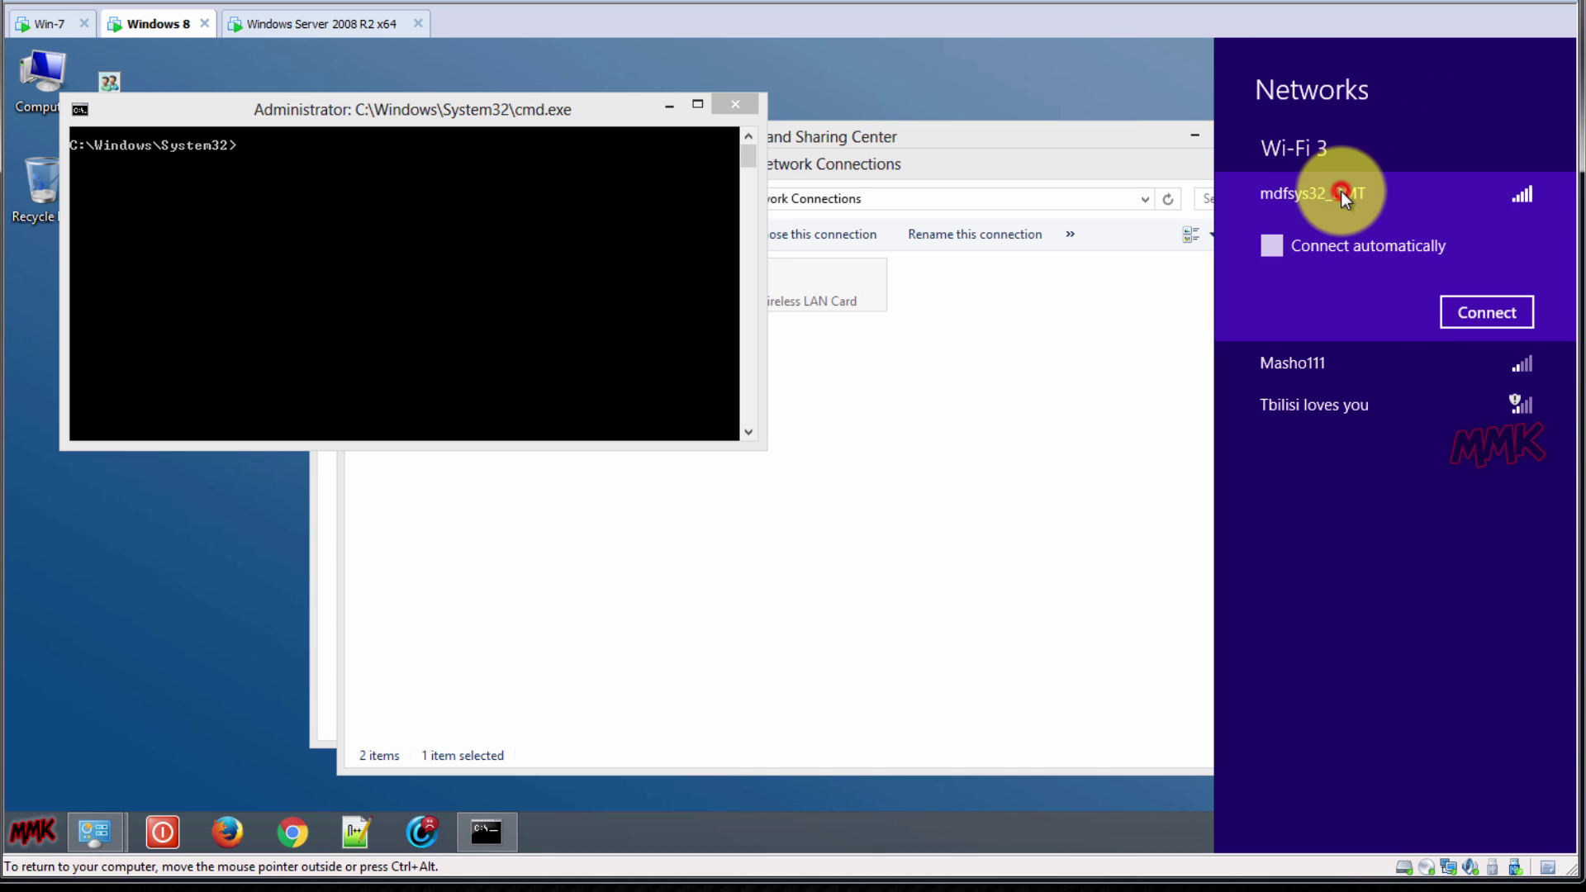
{"action": "left_click", "coordinate": [1452, 304]}
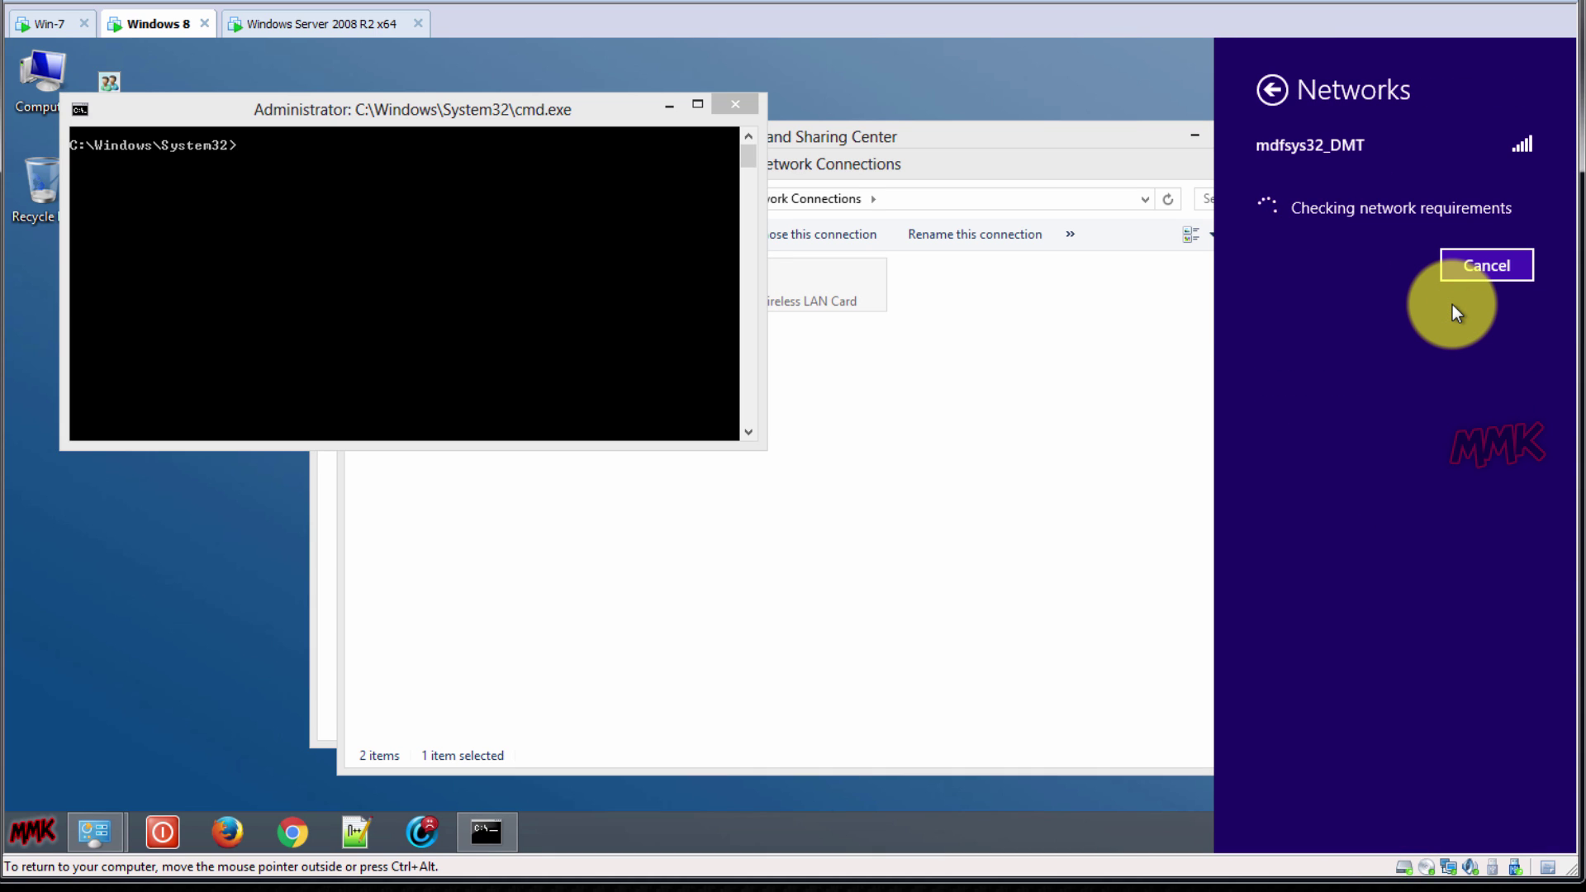
{"action": "left_click", "coordinate": [276, 290]}
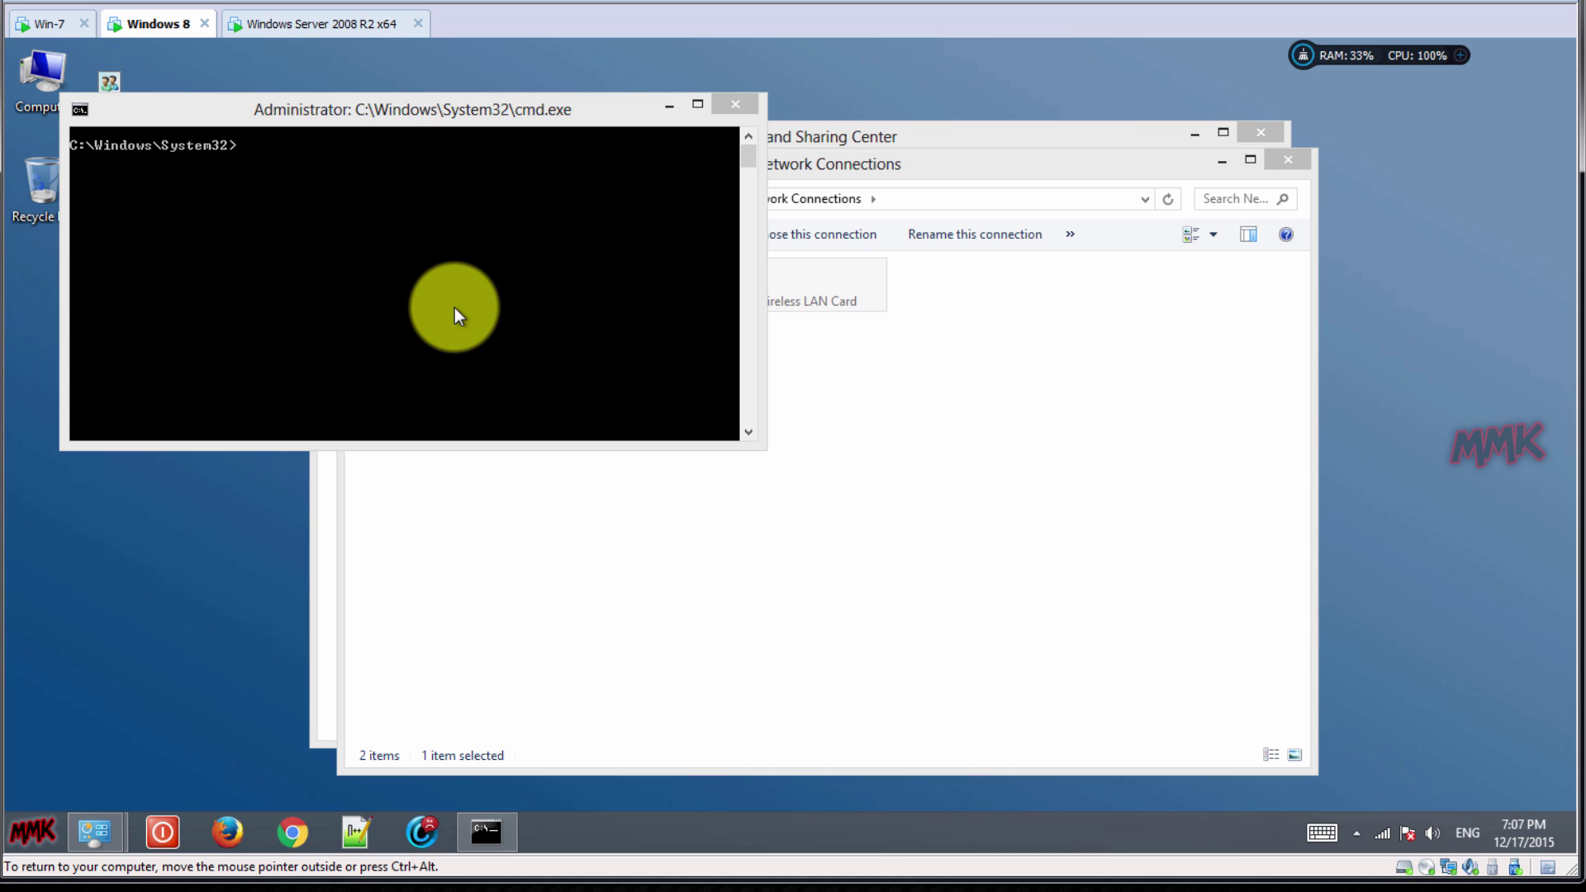
Release again and run ipconfig /renew, getting 192.168.1.72 with gateway 192.168.1.1.
{"action": "left_click", "coordinate": [494, 312]}
{"action": "type", "text": "cls"}
{"action": "key", "text": "Return"}
{"action": "key", "text": "Up"}
{"action": "key", "text": "Up"}
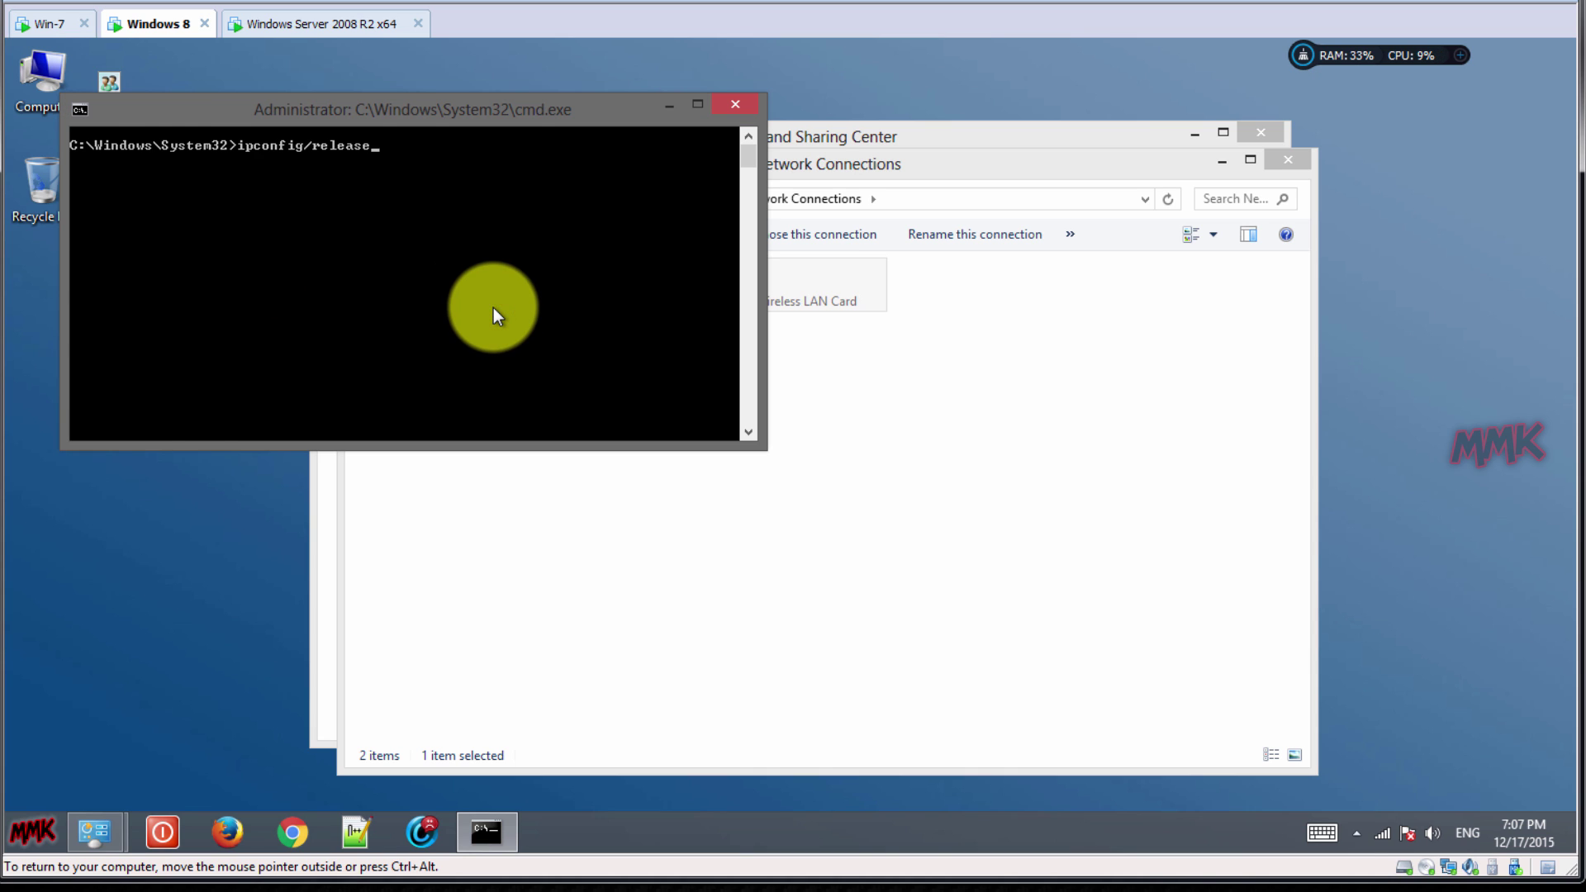
{"action": "key", "text": "Return"}
{"action": "key", "text": "Up"}
{"action": "key", "text": "BackSpace"}
{"action": "key", "text": "BackSpace"}
{"action": "key", "text": "BackSpace"}
{"action": "key", "text": "BackSpace"}
{"action": "key", "text": "BackSpace"}
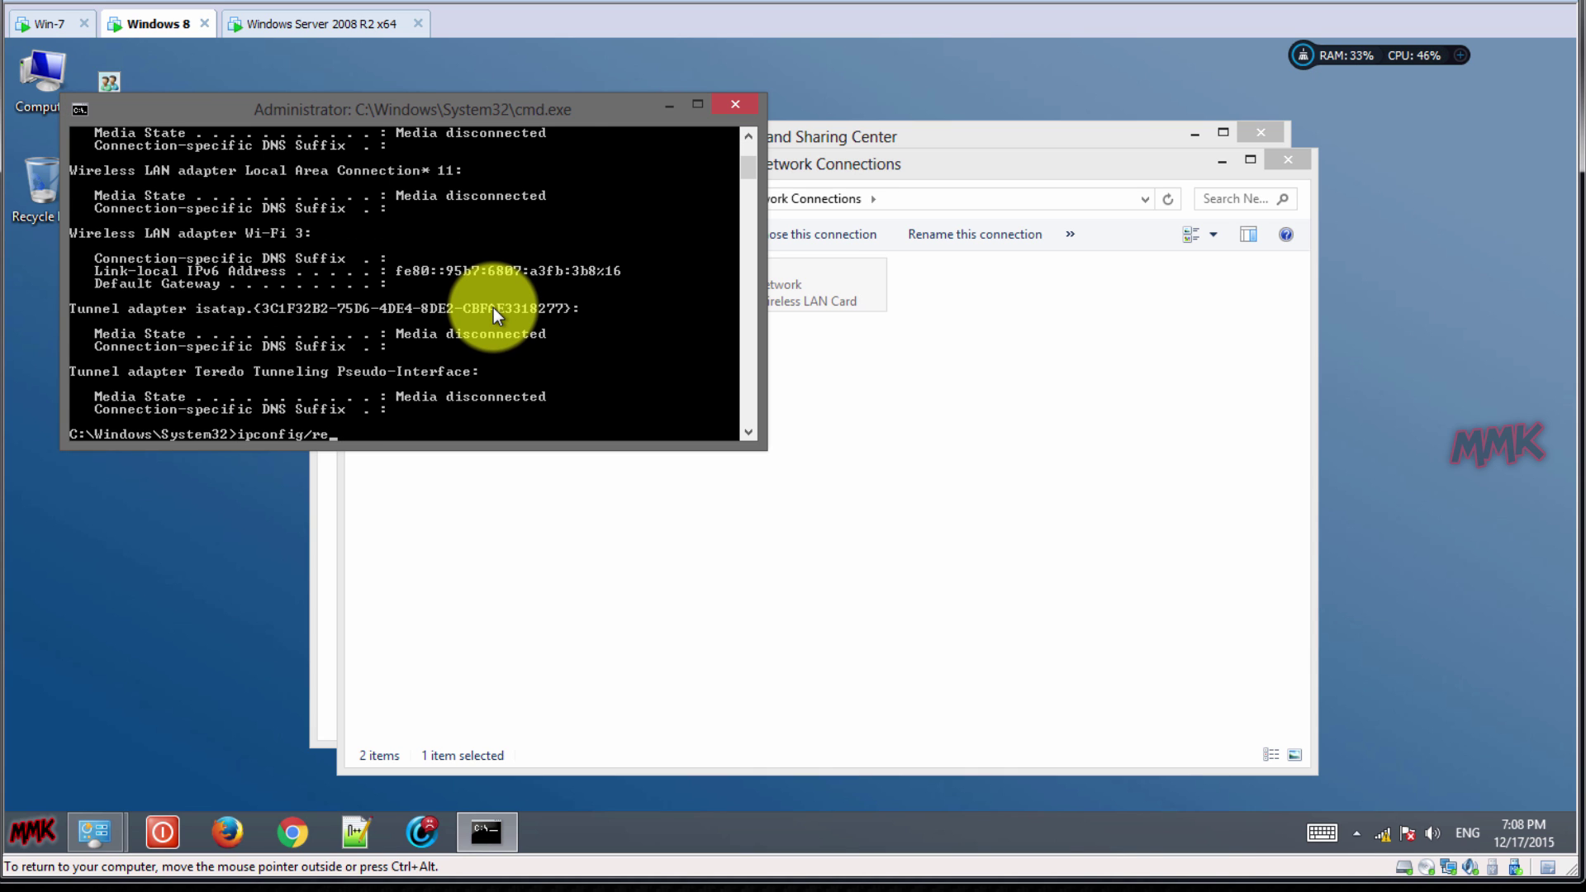
{"action": "type", "text": "new"}
{"action": "key", "text": "Return"}
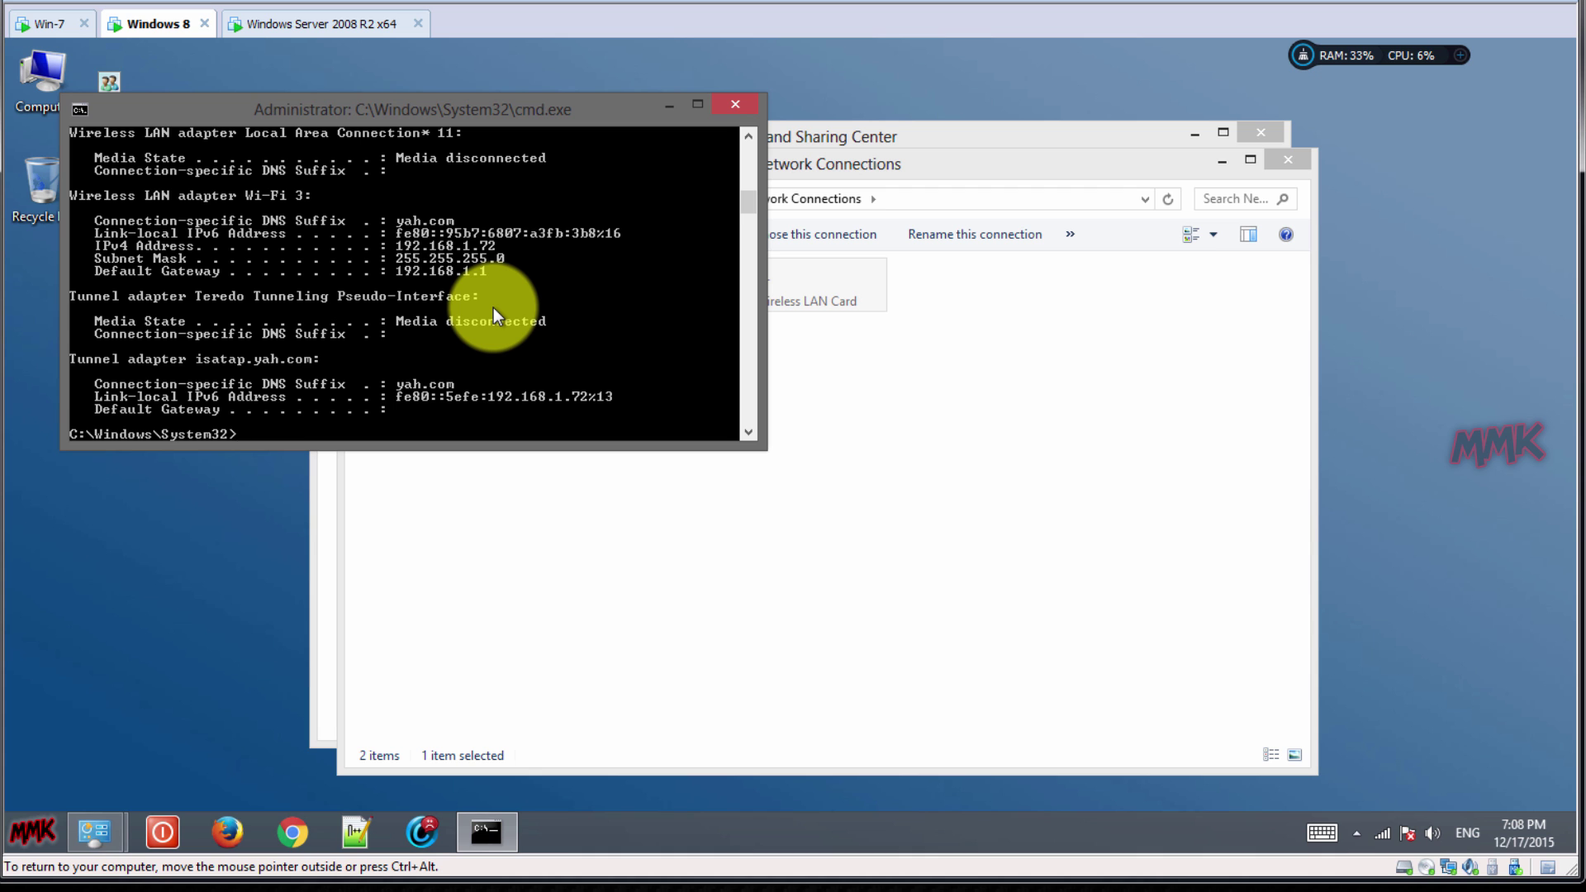
Check the Wi-Fi 3 details: DHCP and DNS server are both 192.168.1.5.
{"action": "left_click", "coordinate": [895, 453]}
{"action": "double_click", "coordinate": [676, 305]}
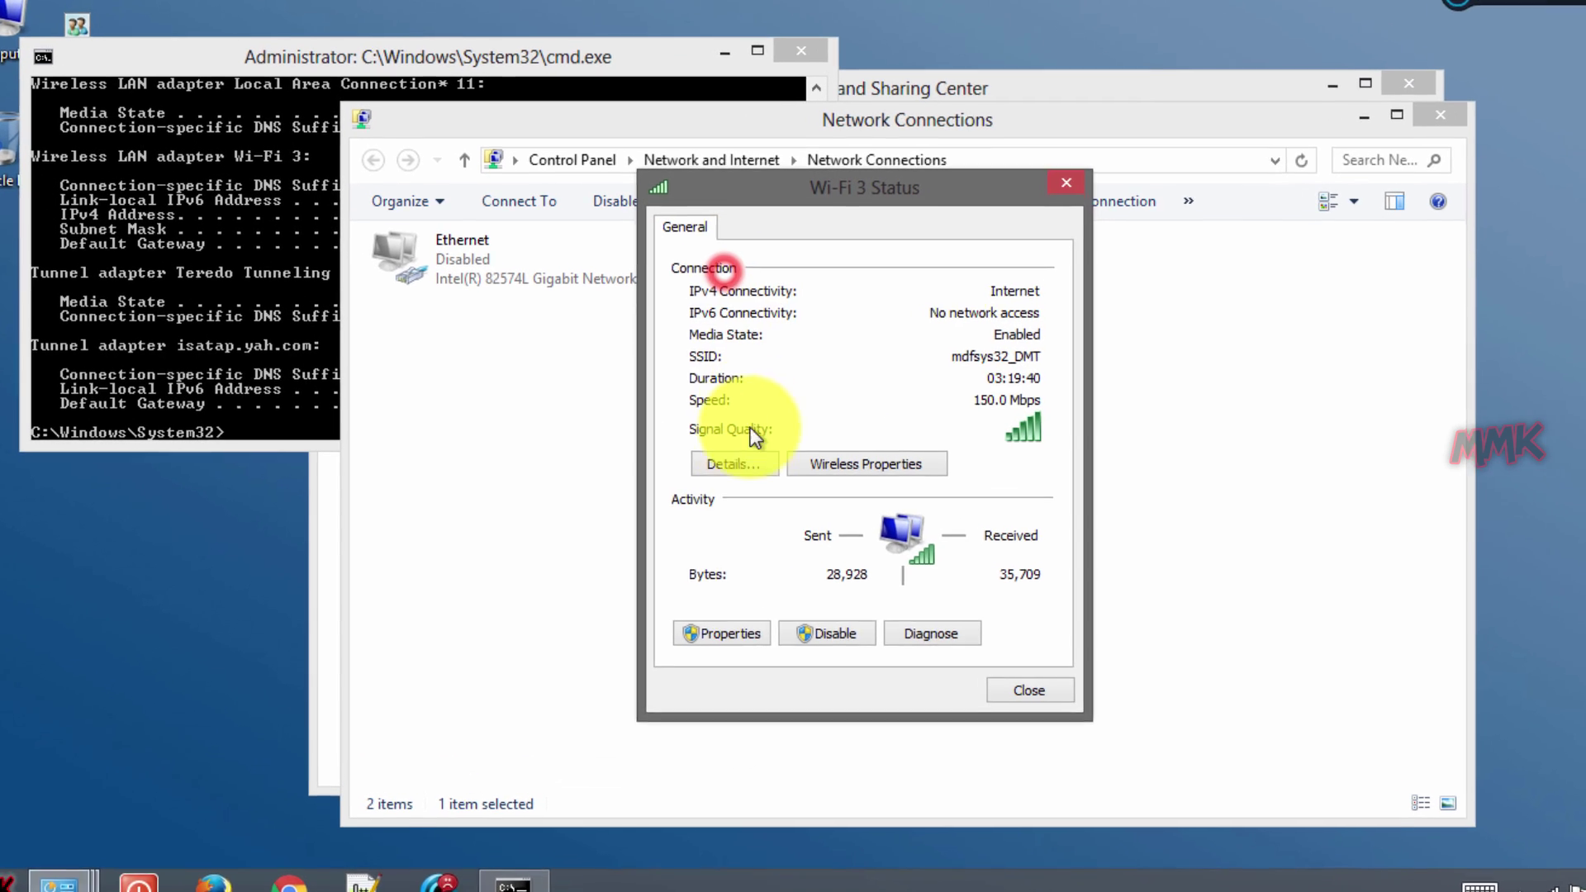
{"action": "left_click", "coordinate": [693, 436]}
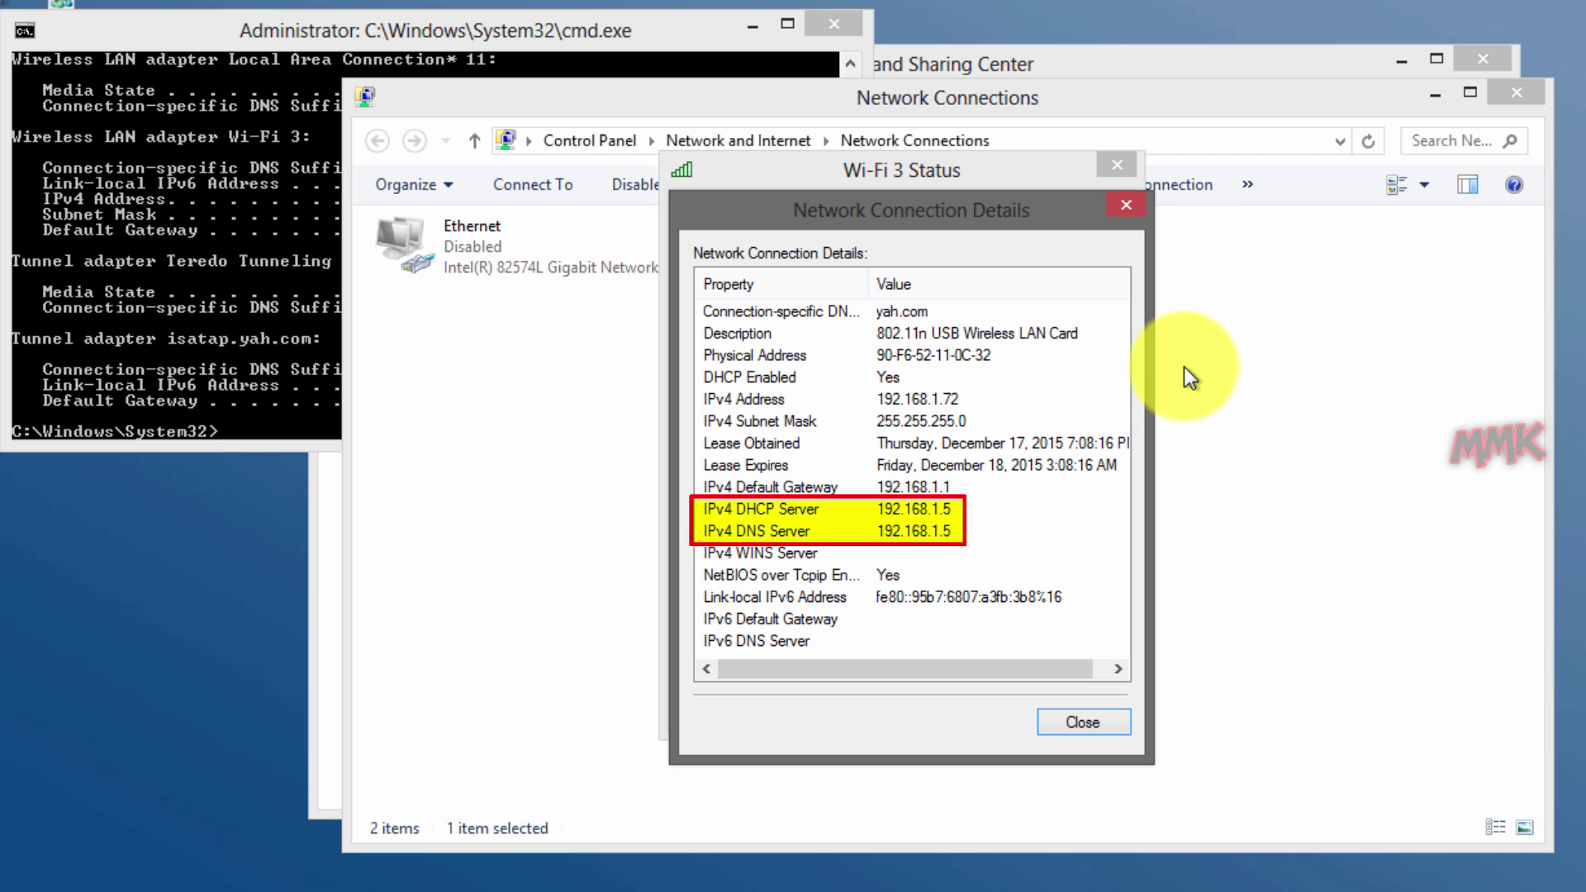
{"action": "left_click", "coordinate": [1082, 718]}
{"action": "left_click", "coordinate": [1072, 702]}
{"action": "left_click", "coordinate": [264, 365]}
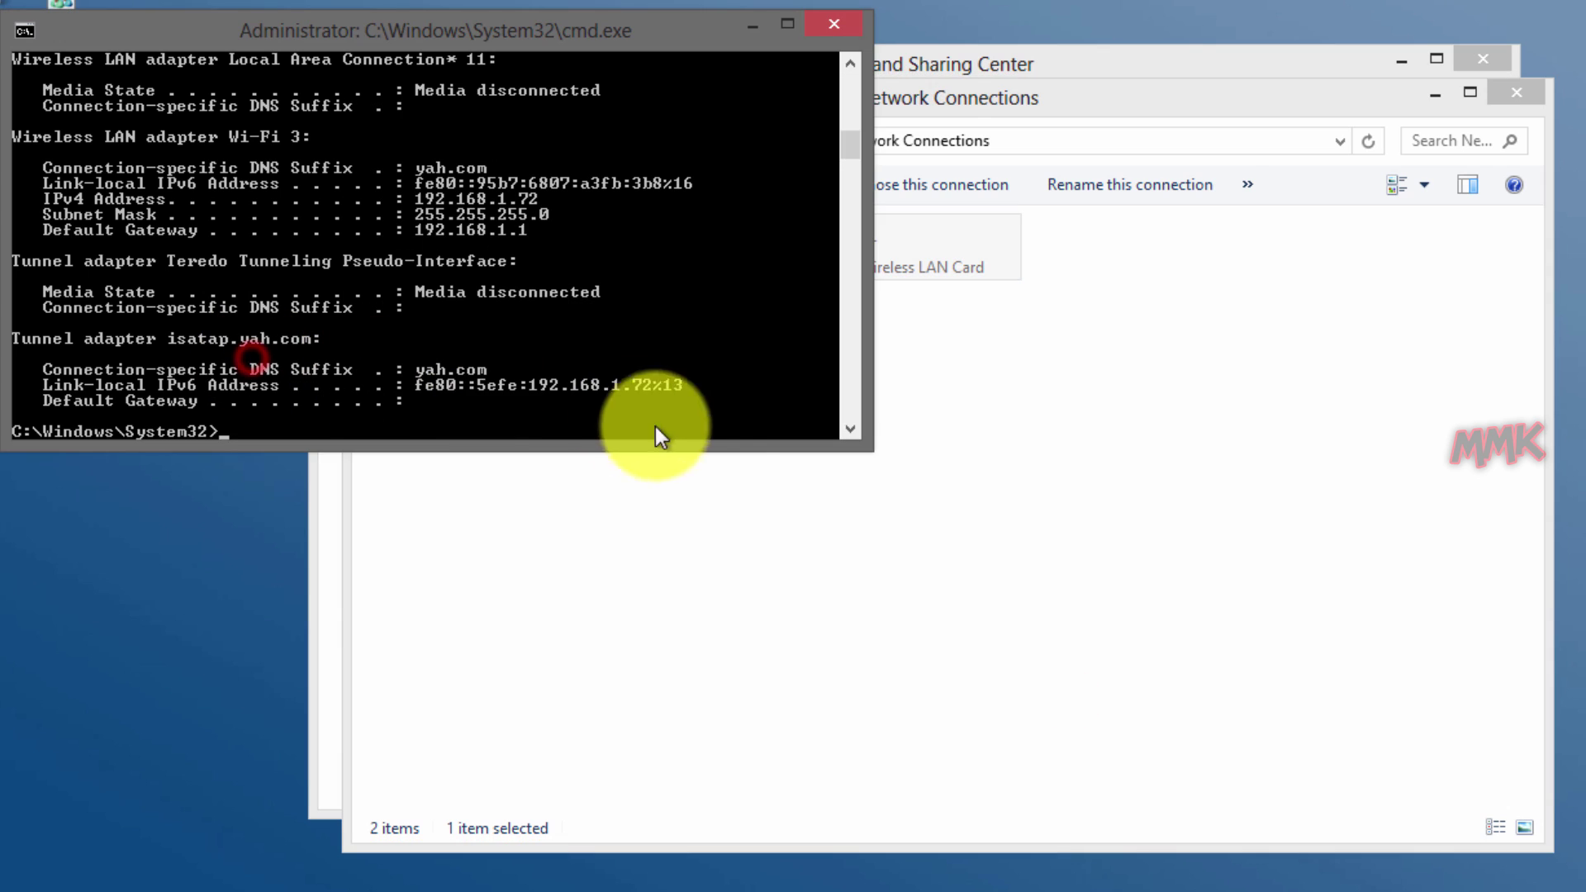
{"action": "type", "text": "cls"}
{"action": "key", "text": "Return"}
{"action": "type", "text": "pin"}
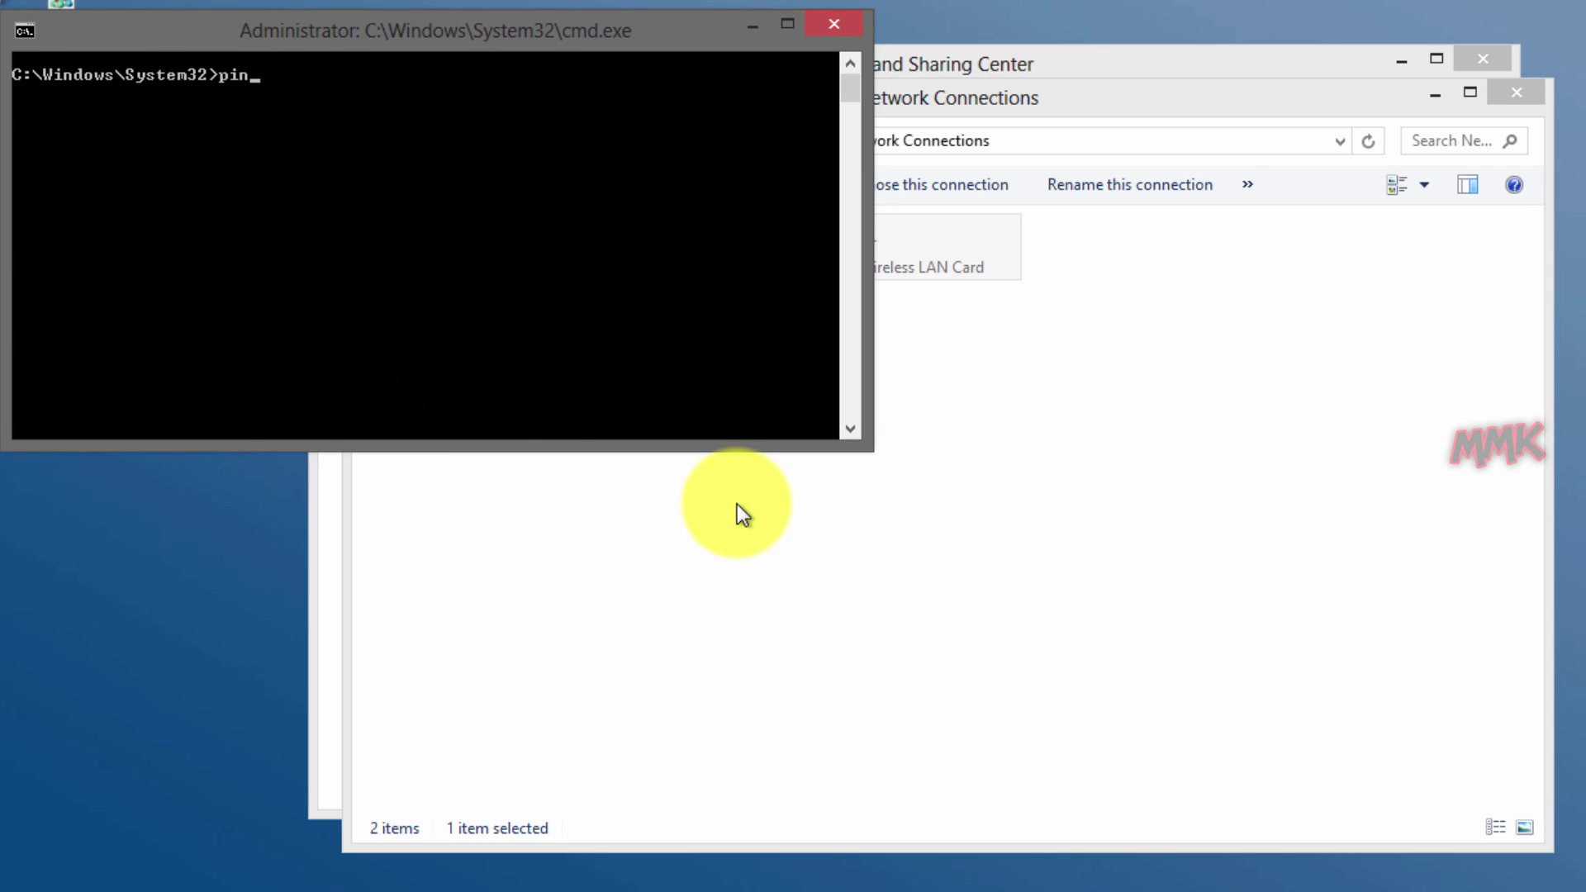
{"action": "type", "text": "g www.facebook.com"}
{"action": "key", "text": "Return"}
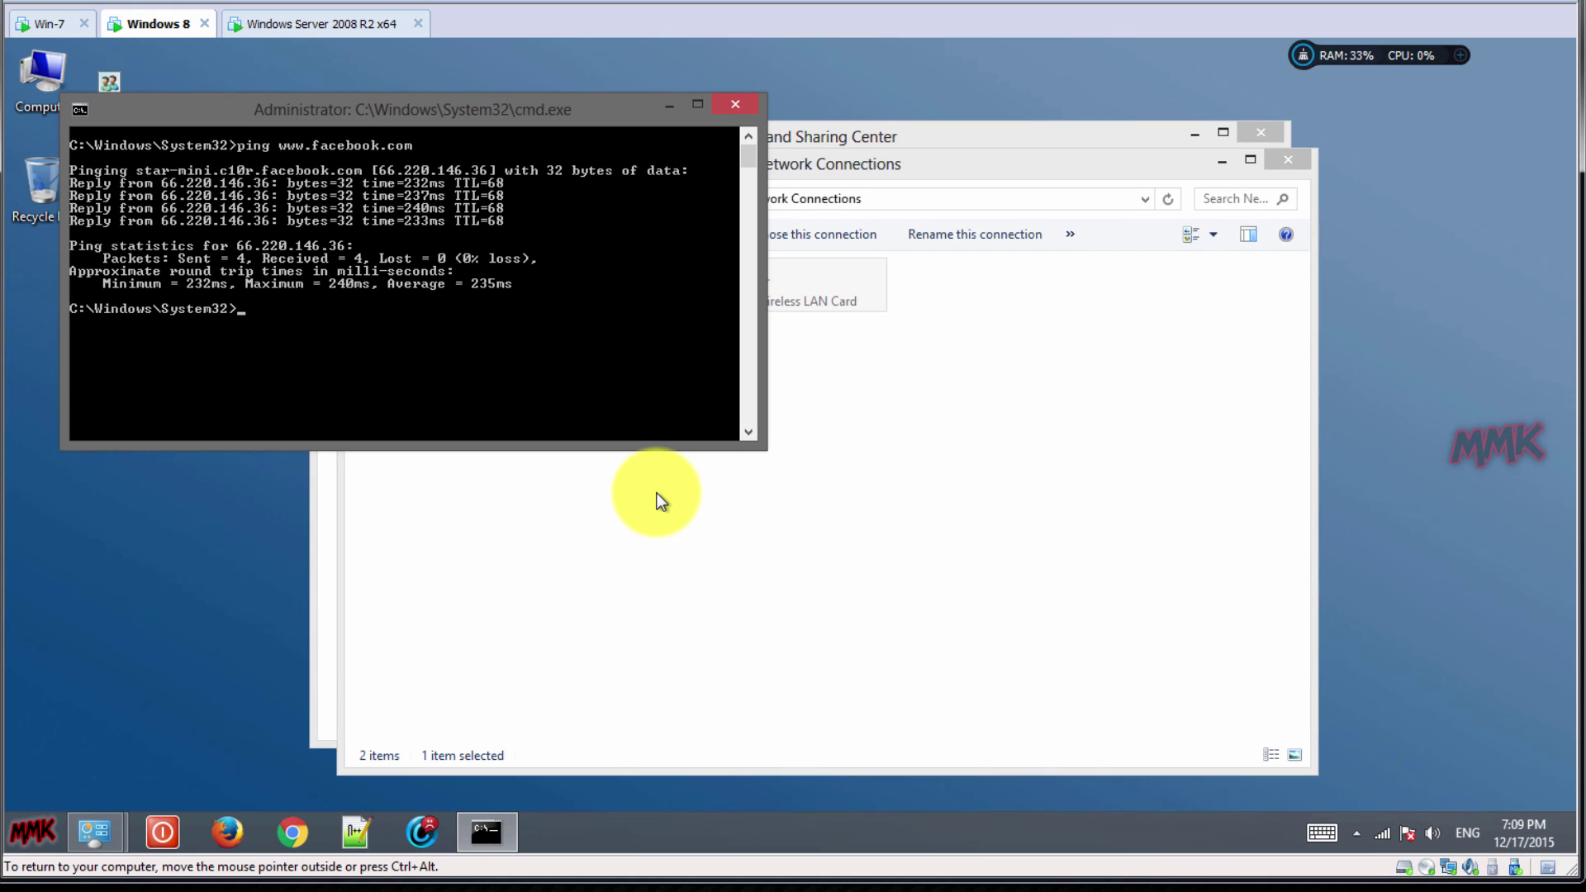
On Server 2008 R2, open Server Manager's DNS Forward Lookup Zones for RTSER-SYS32.
{"action": "left_click", "coordinate": [307, 23]}
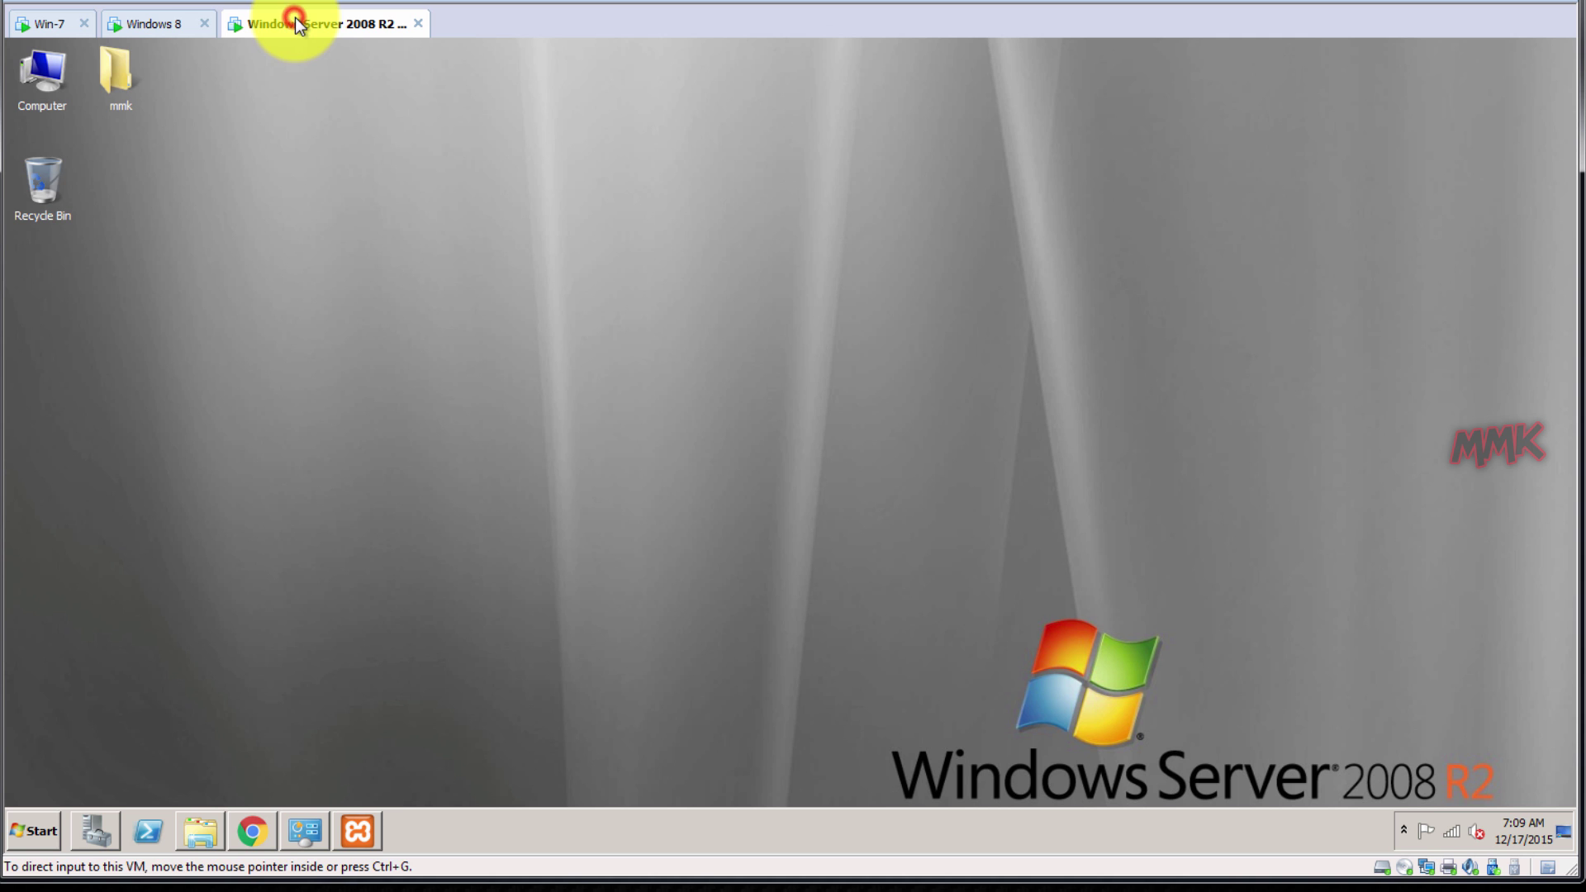
{"action": "left_click", "coordinate": [98, 828]}
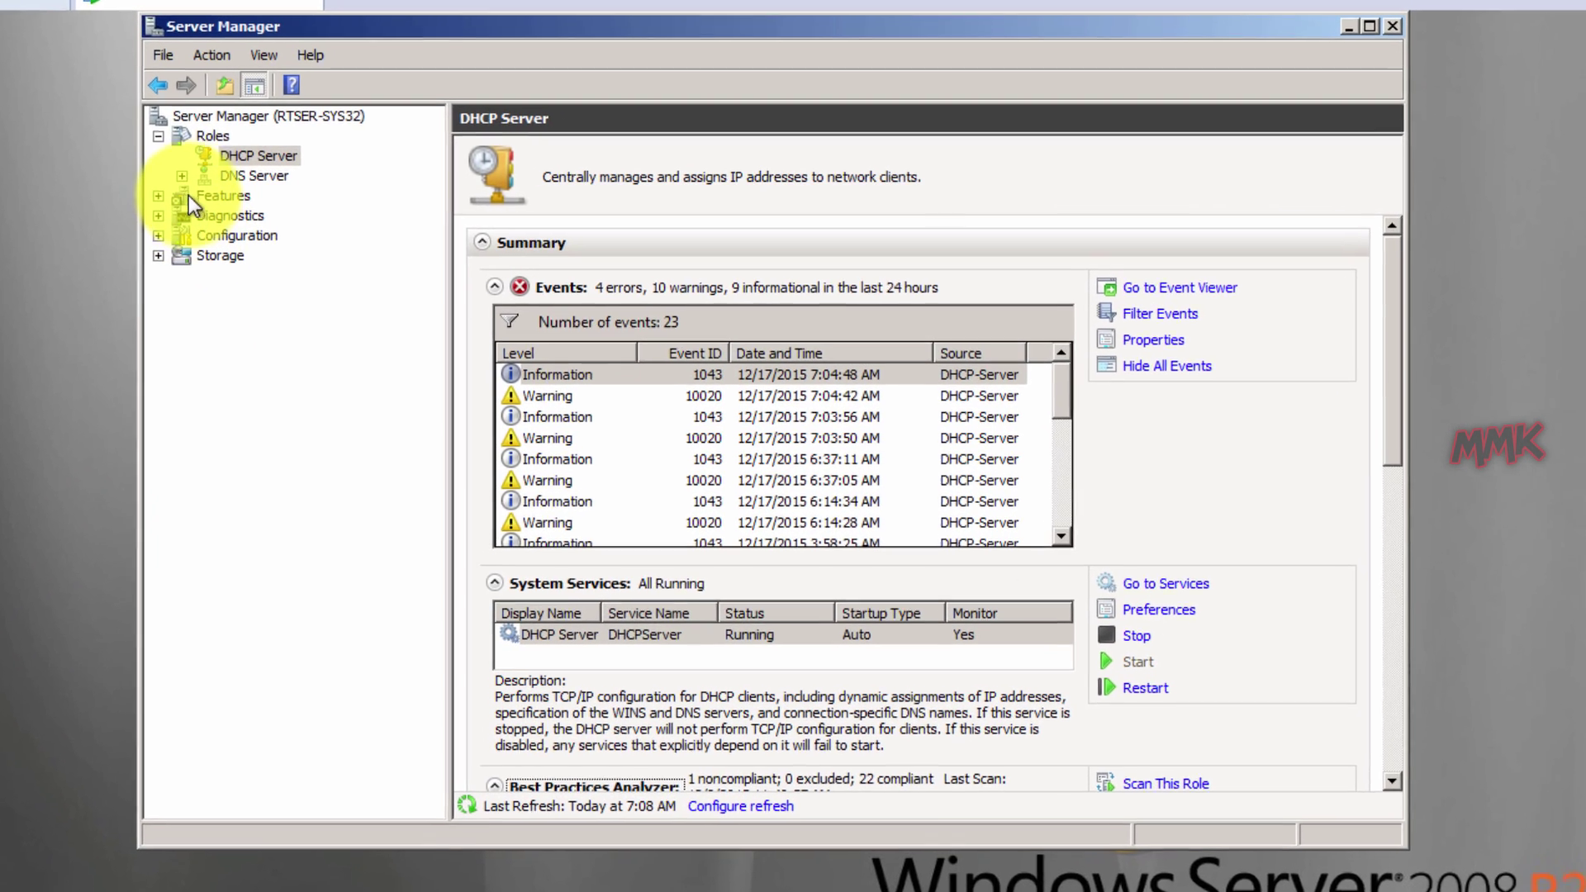
{"action": "left_click", "coordinate": [339, 177]}
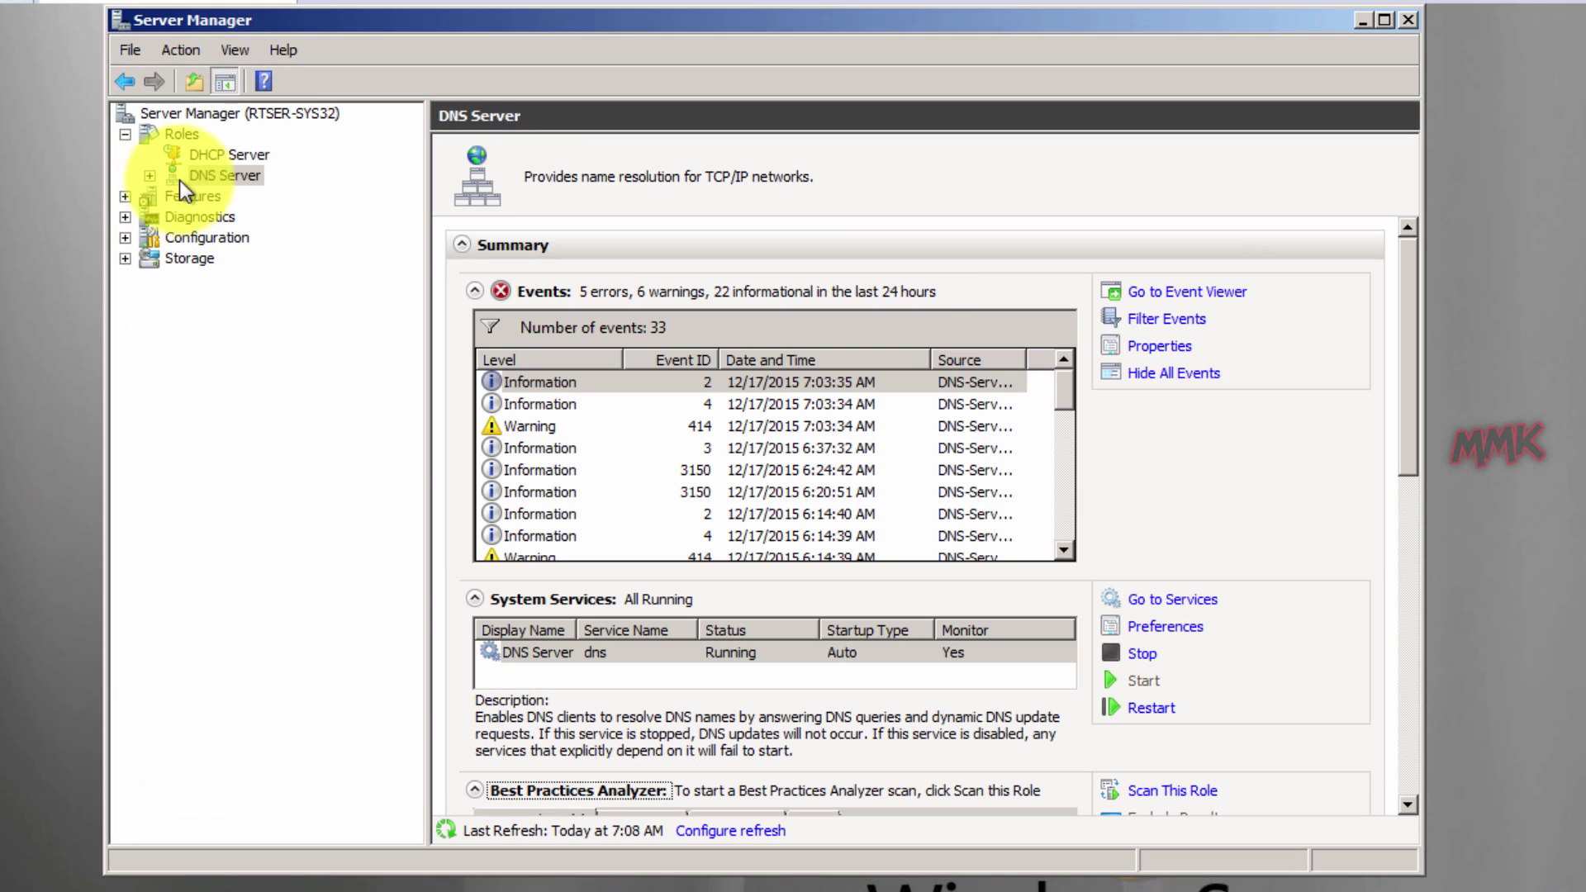
{"action": "left_click", "coordinate": [151, 175]}
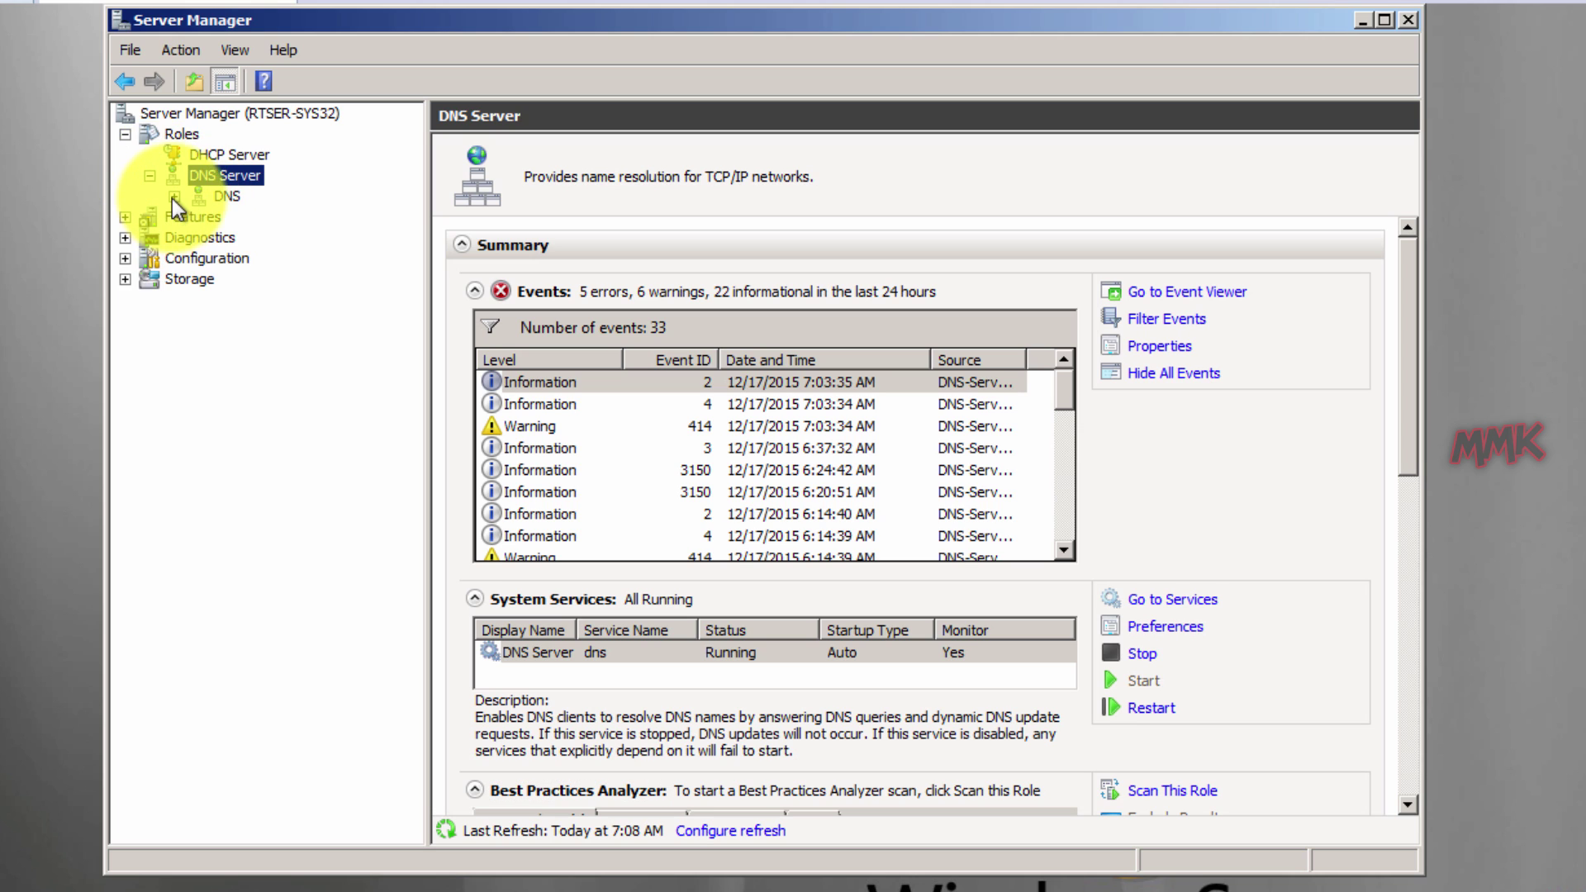
{"action": "left_click", "coordinate": [173, 196]}
{"action": "left_click", "coordinate": [199, 218]}
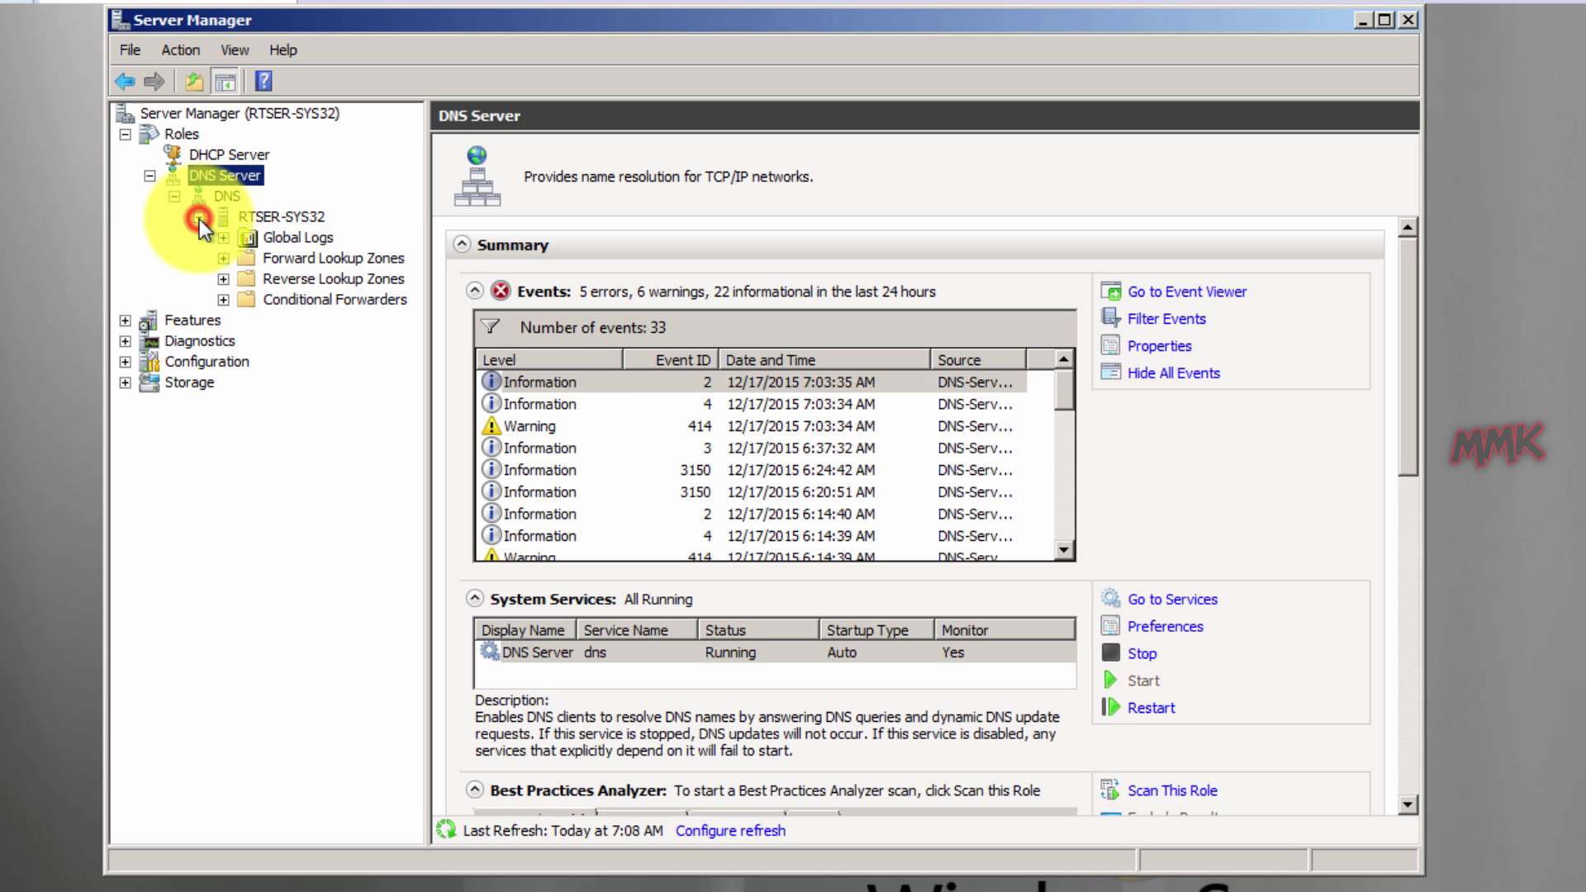
{"action": "left_click", "coordinate": [295, 258]}
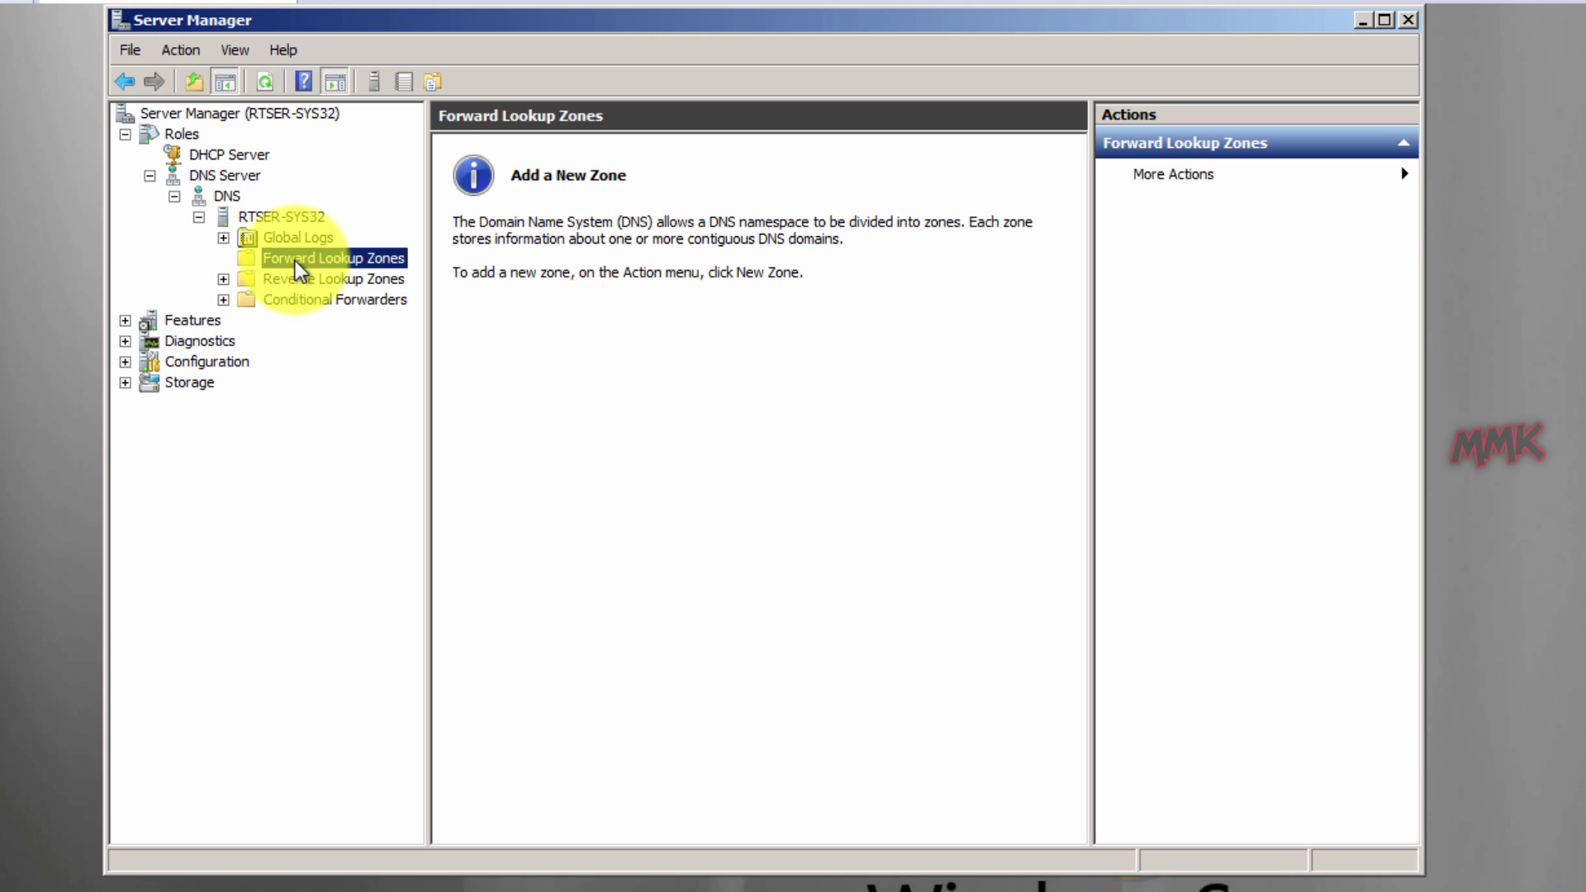
Create a primary zone named facebook.com, keeping the default zone file and dynamic update settings.
{"action": "right_click", "coordinate": [295, 260]}
{"action": "left_click", "coordinate": [314, 273]}
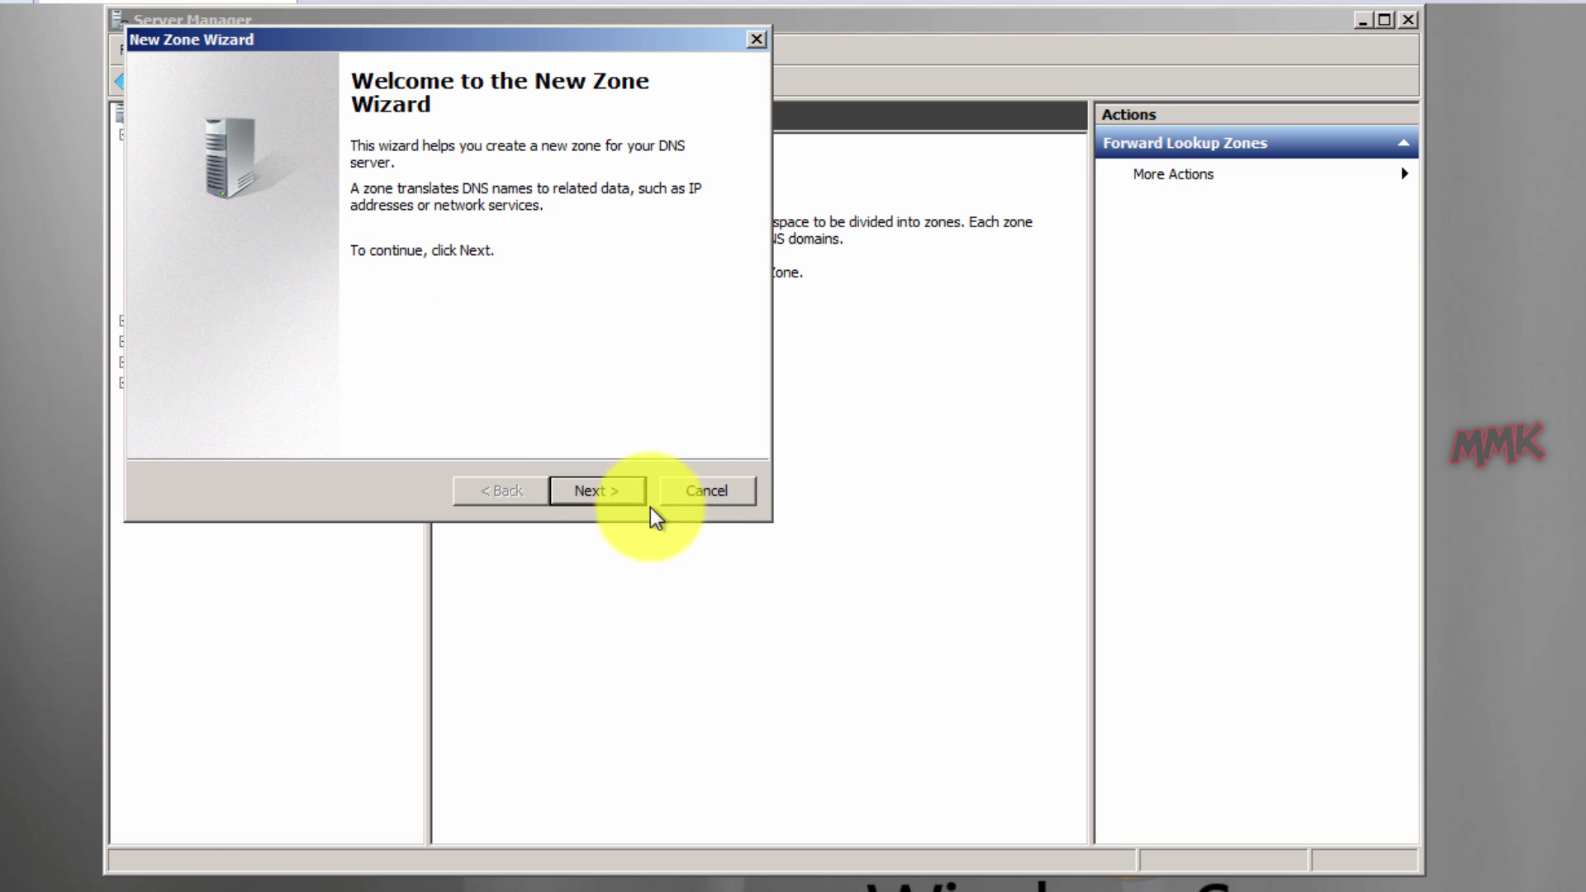
{"action": "left_click", "coordinate": [593, 486]}
{"action": "left_click", "coordinate": [593, 485]}
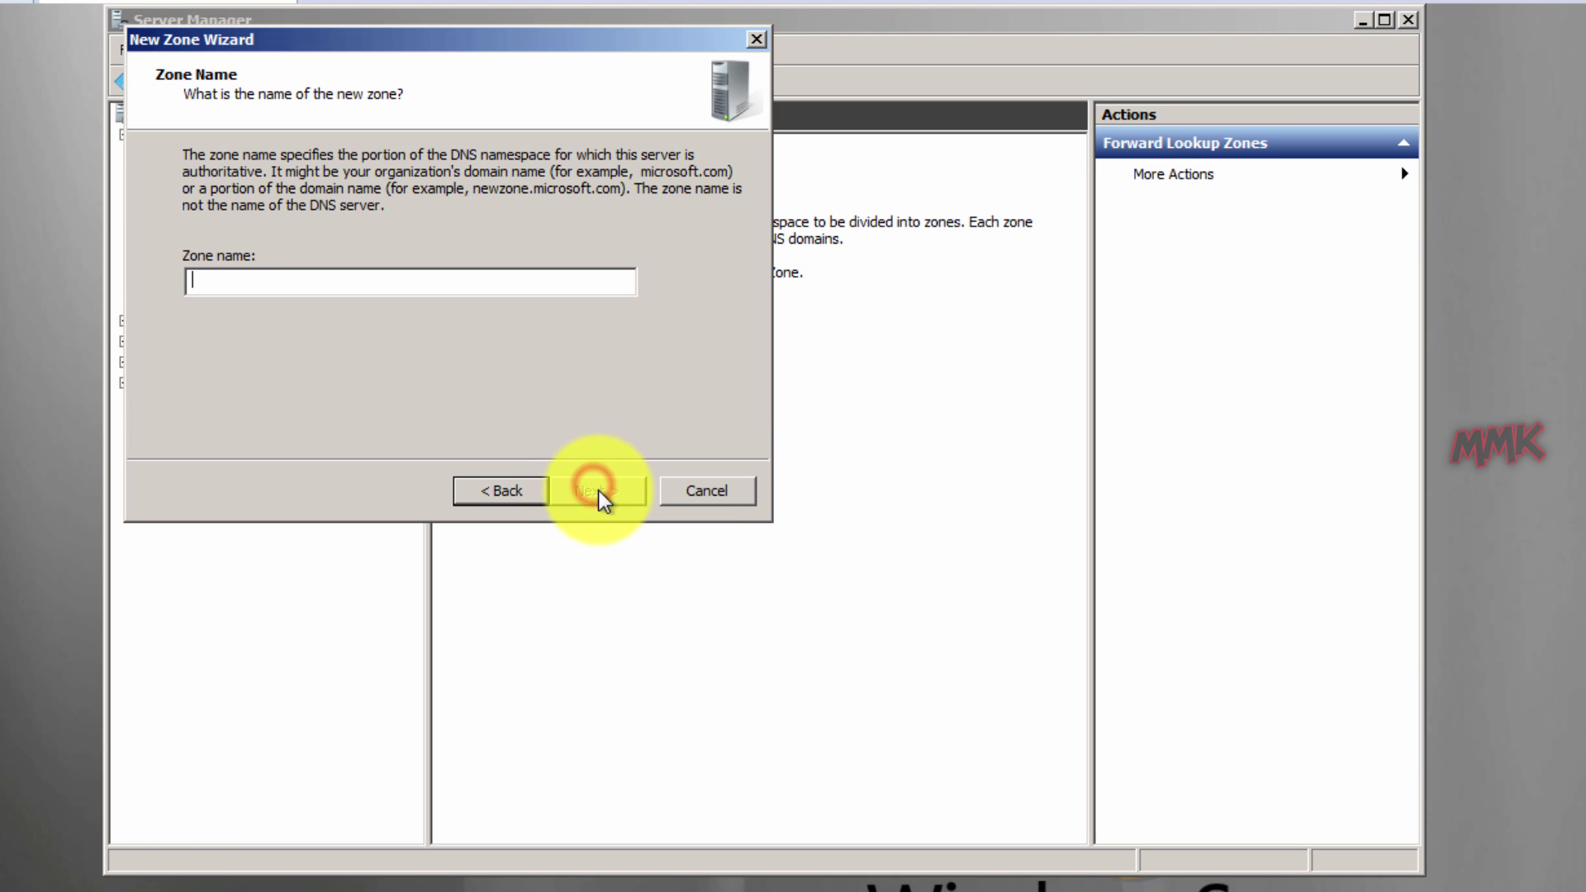
{"action": "type", "text": "f"}
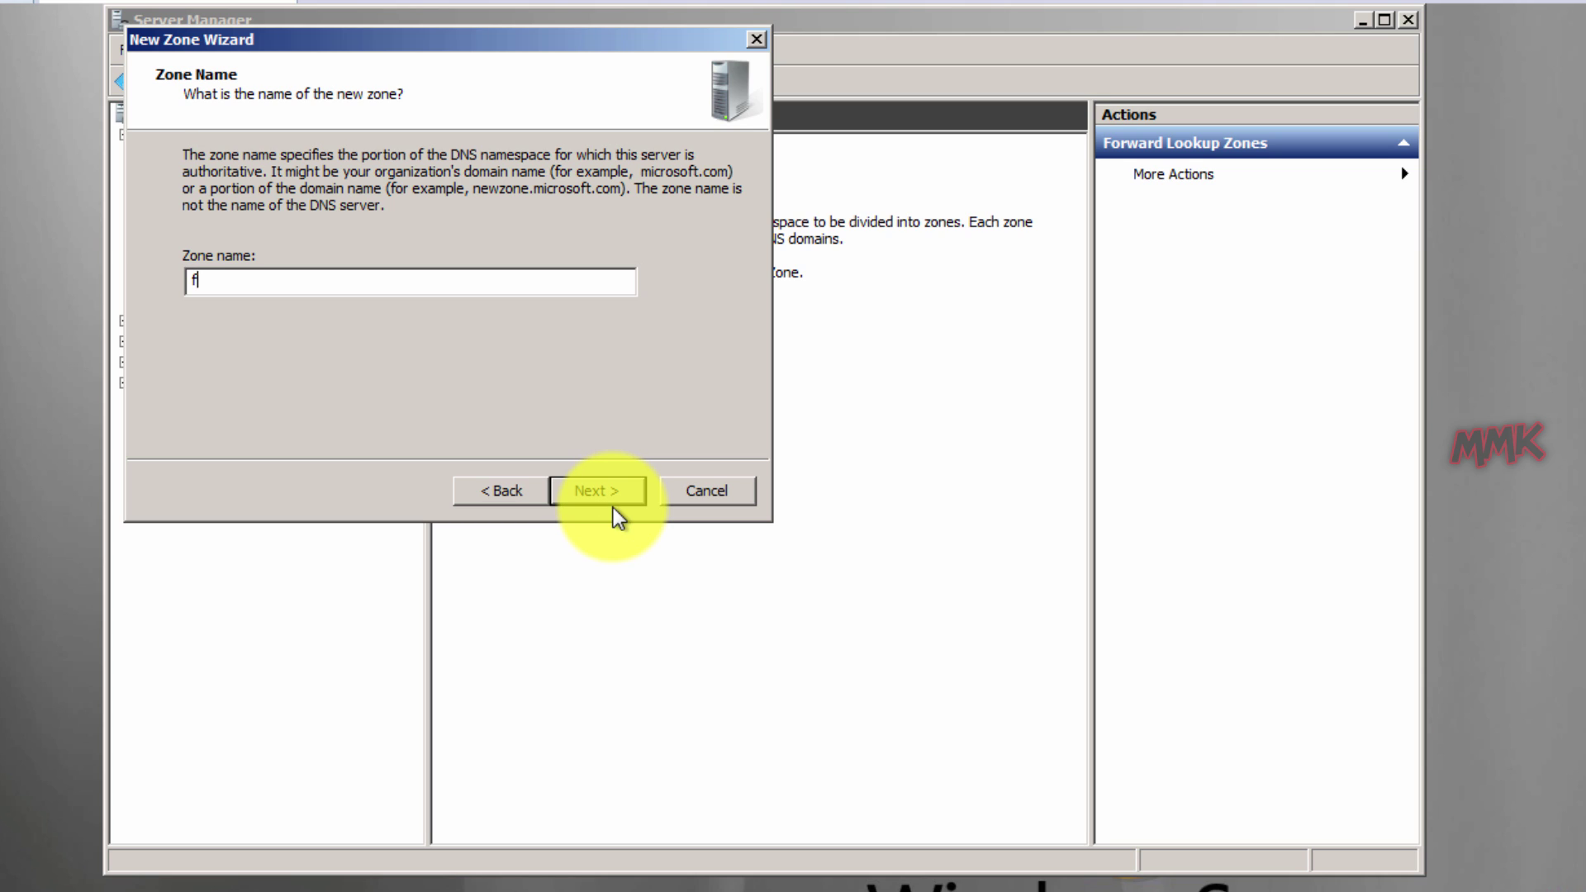
{"action": "type", "text": "acebook.com"}
{"action": "left_click", "coordinate": [592, 489]}
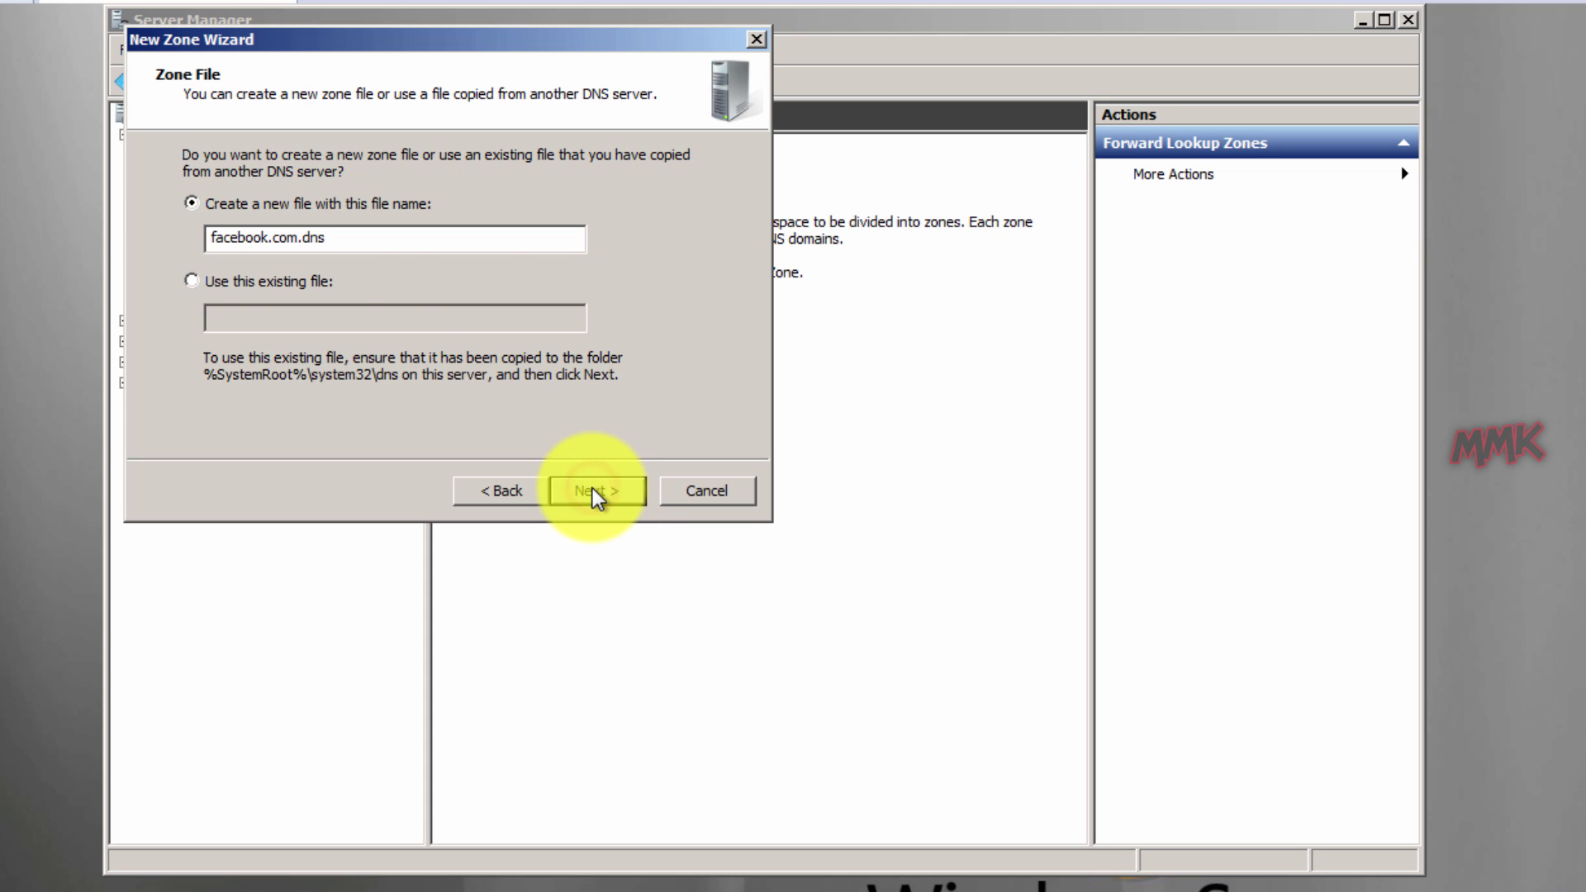
{"action": "left_click", "coordinate": [593, 489]}
{"action": "left_click", "coordinate": [589, 492]}
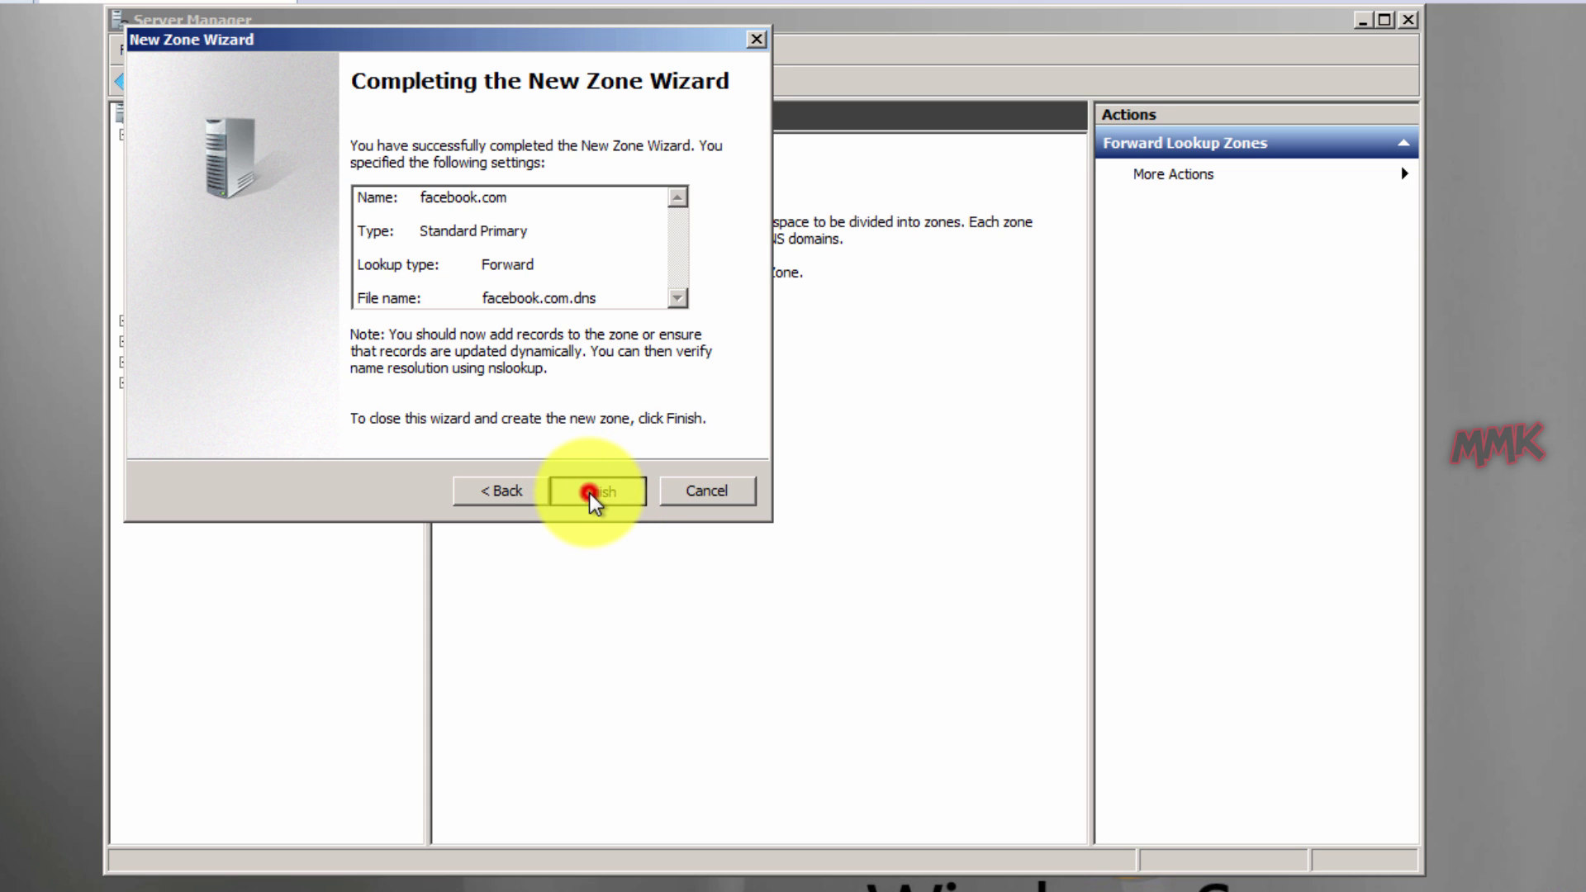
{"action": "left_click", "coordinate": [597, 491]}
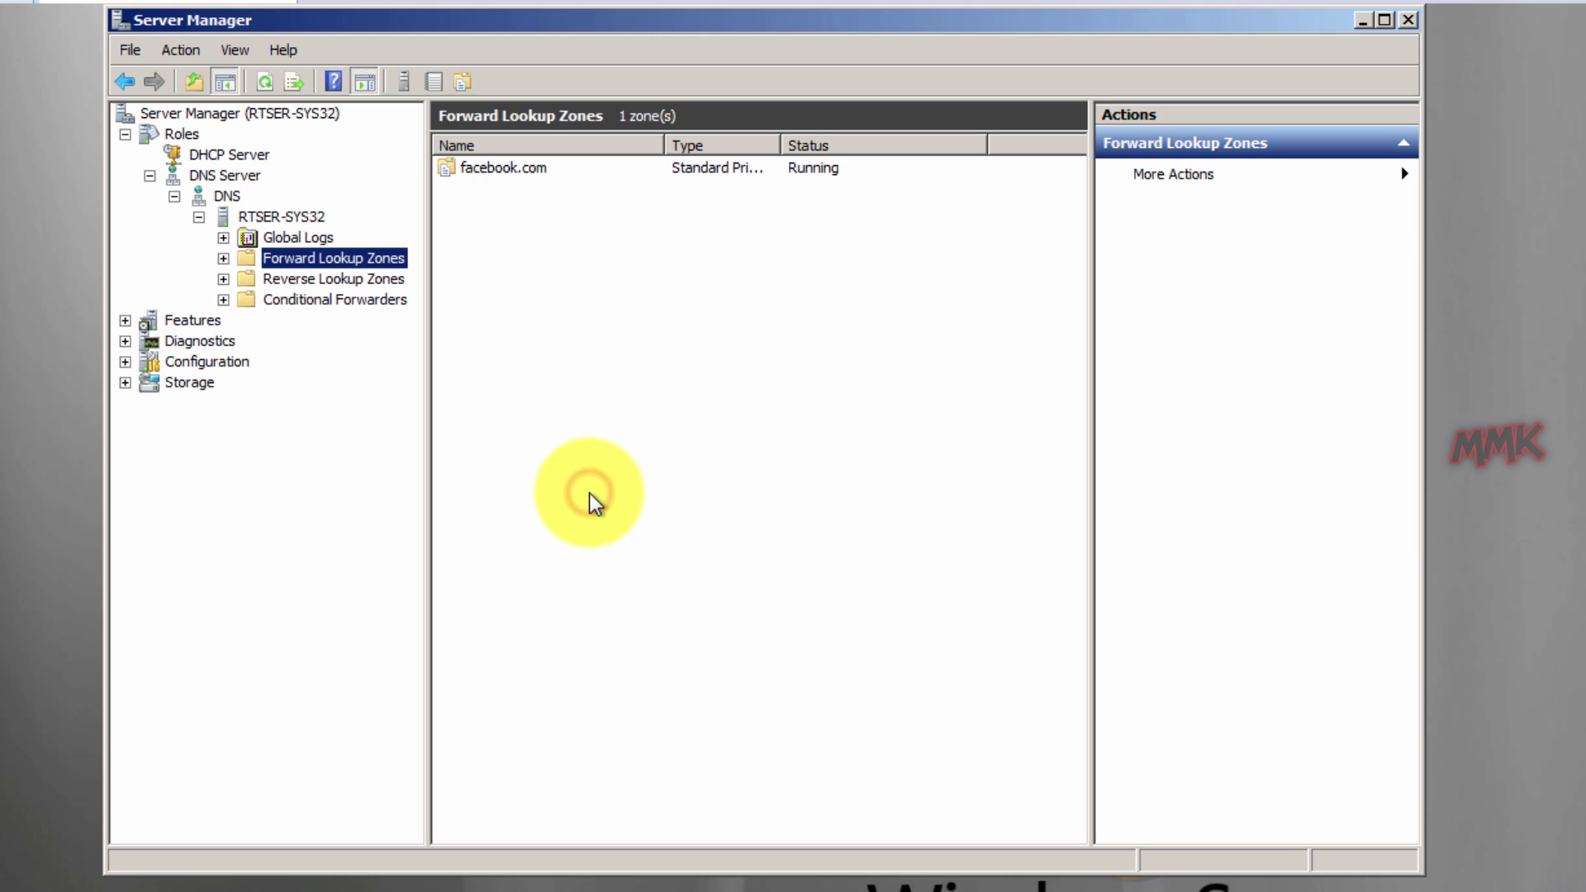
Add a www Host (A) record with IP 192.168.1.5 to the facebook.com zone.
{"action": "double_click", "coordinate": [488, 165]}
{"action": "right_click", "coordinate": [512, 241]}
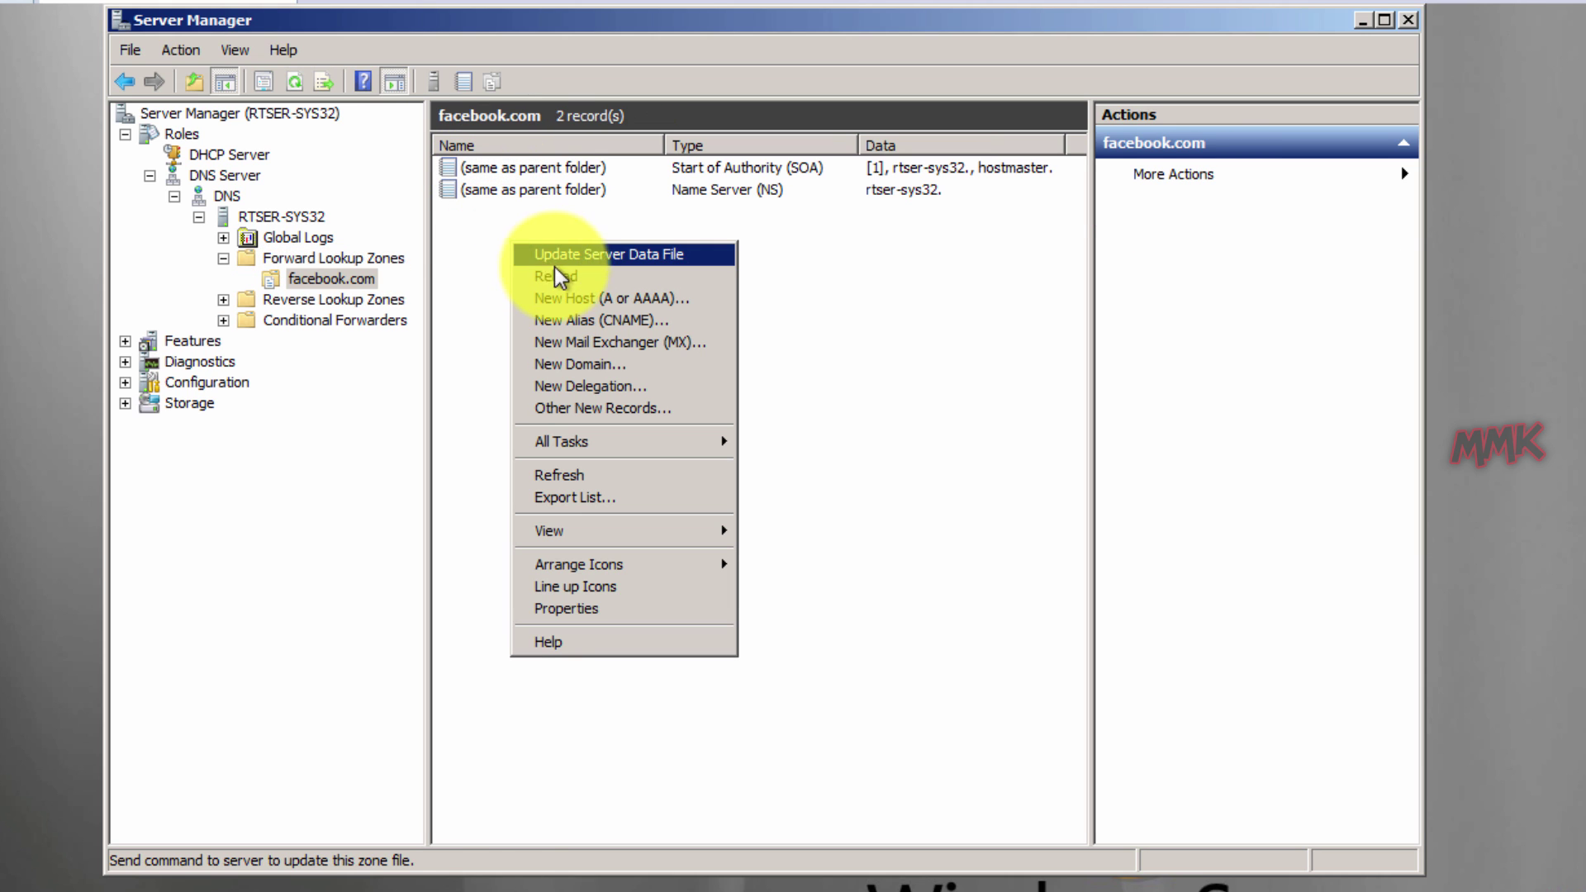
{"action": "left_click", "coordinate": [661, 299]}
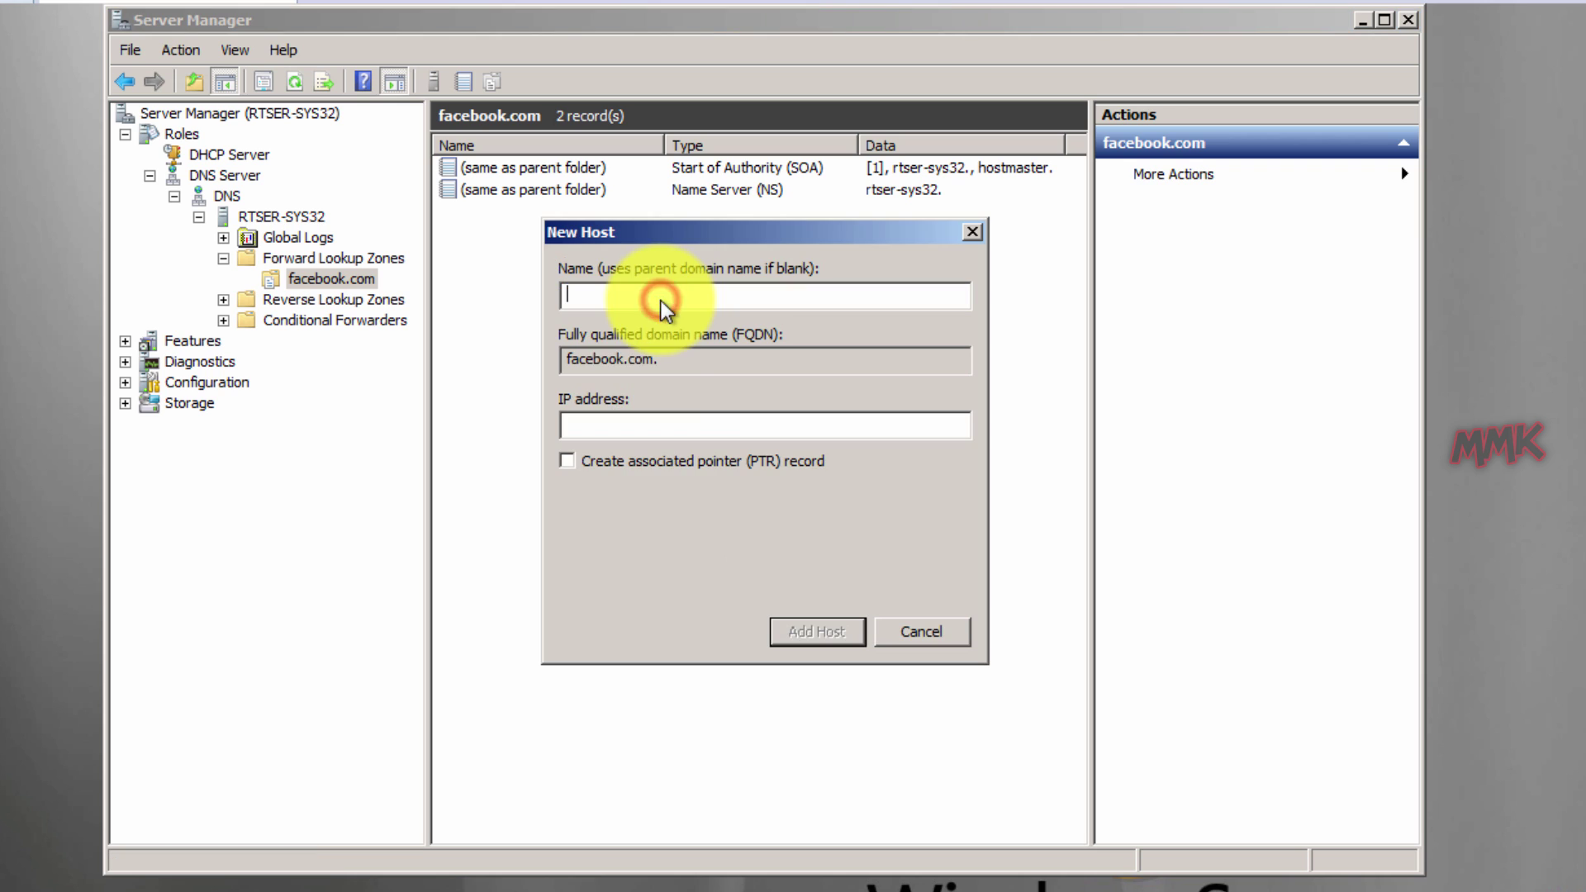
{"action": "type", "text": "www"}
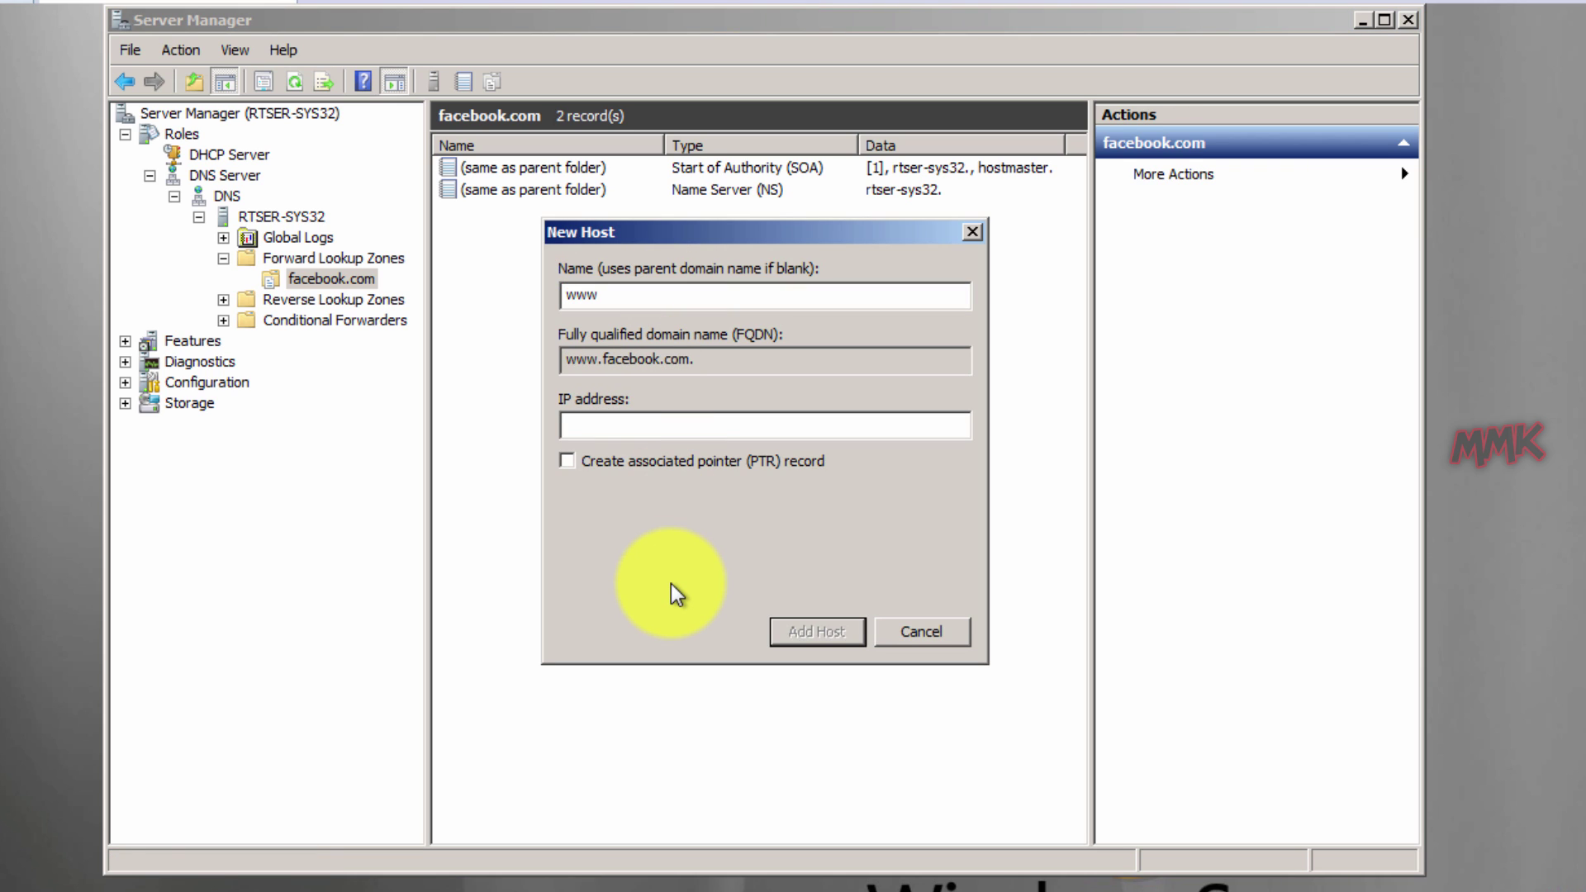
{"action": "key", "text": "Tab"}
{"action": "key", "text": "Tab"}
{"action": "type", "text": "192.168.1.5"}
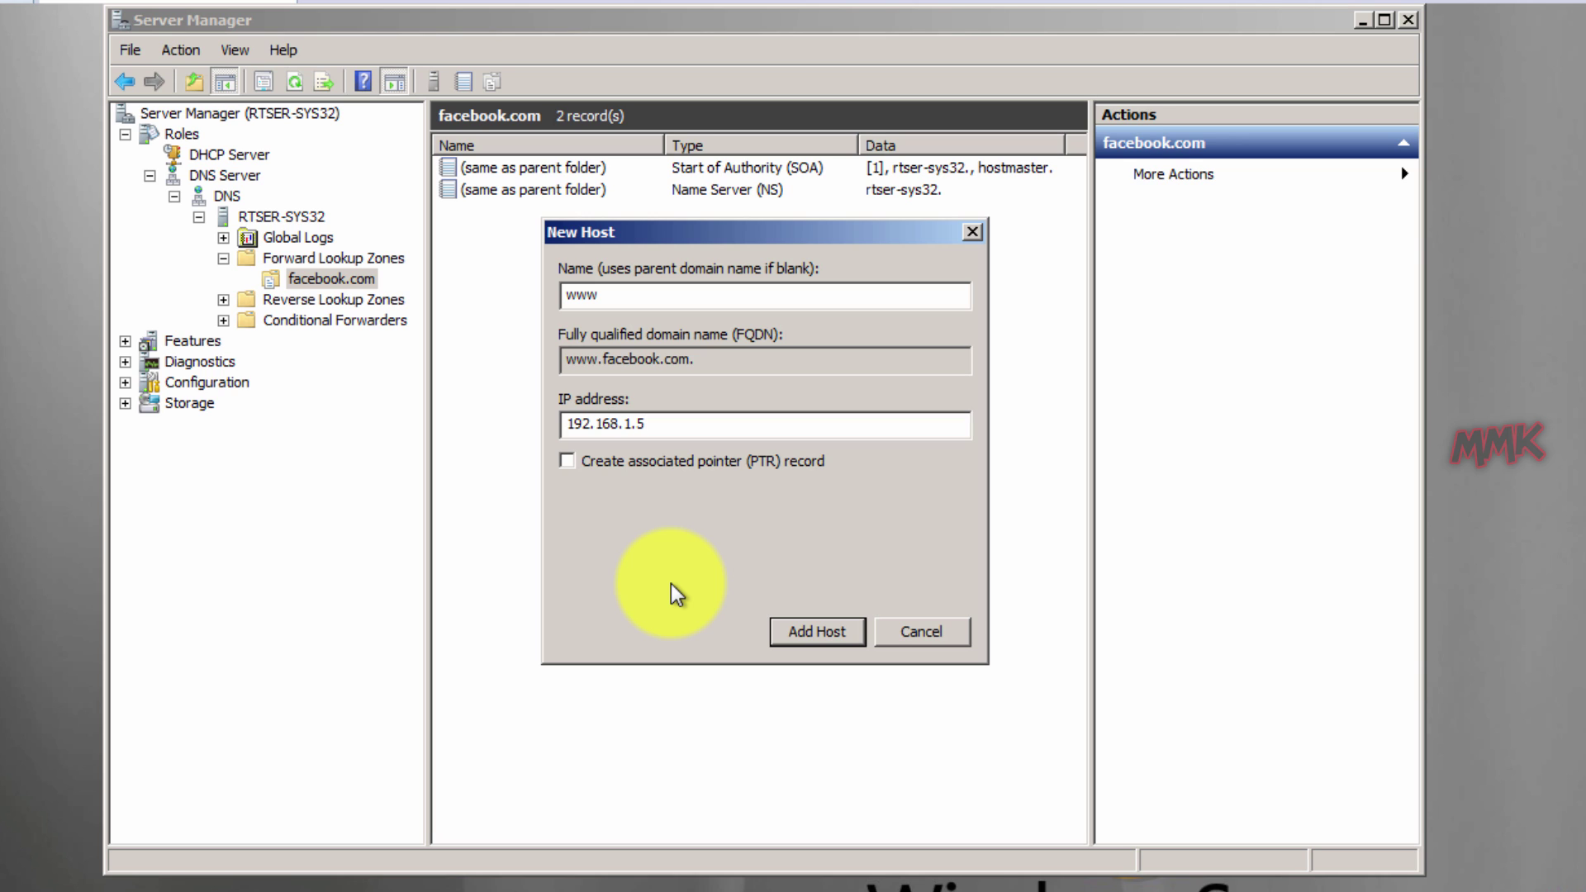
{"action": "left_click", "coordinate": [810, 631]}
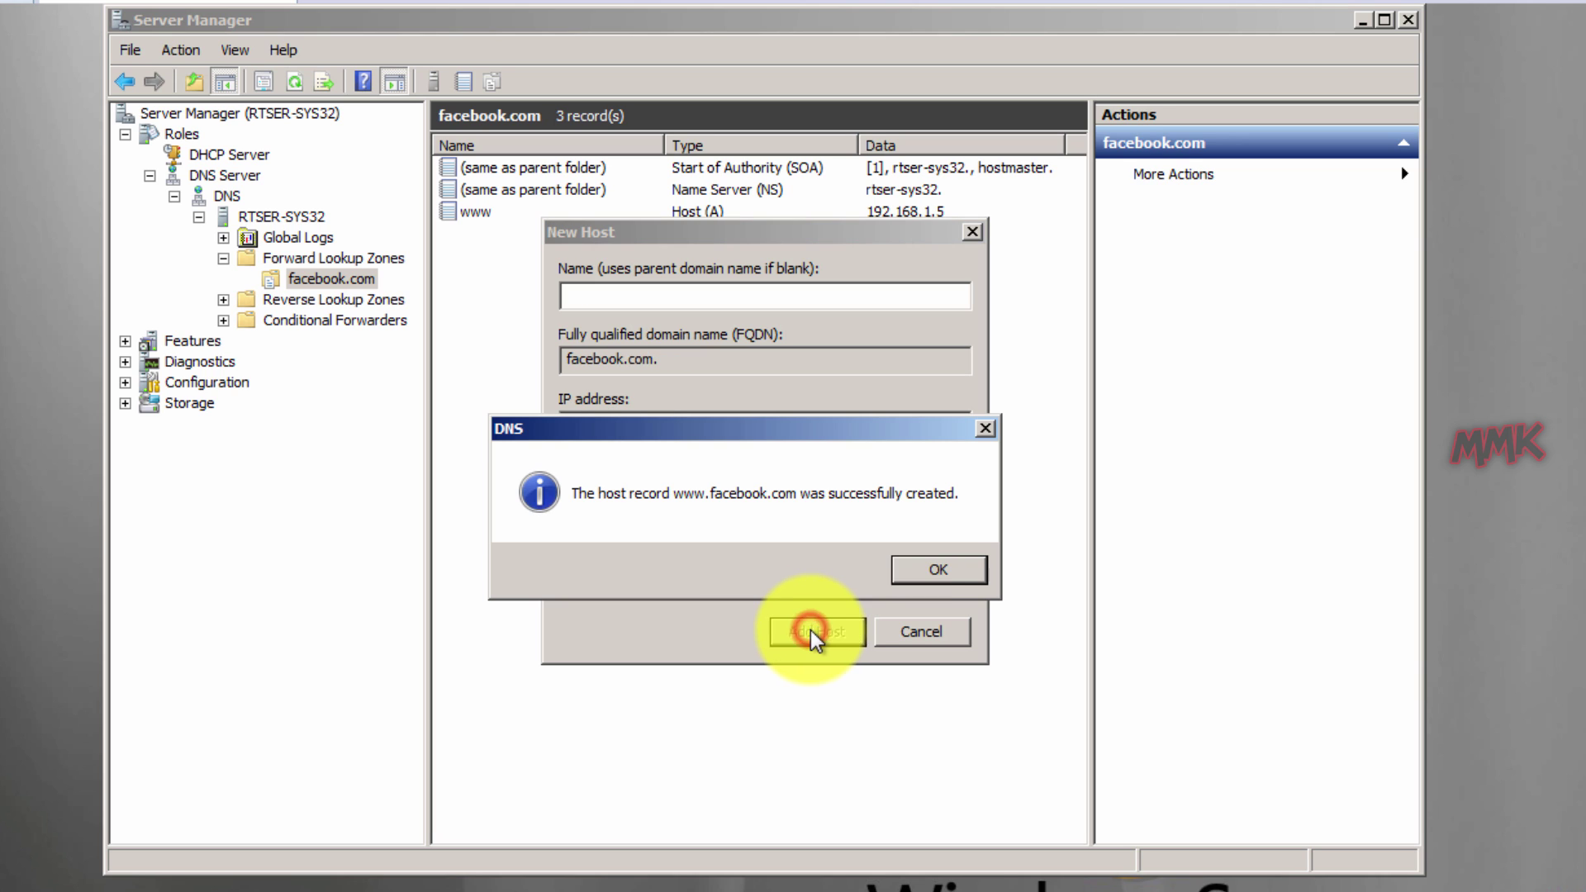
{"action": "left_click", "coordinate": [924, 568]}
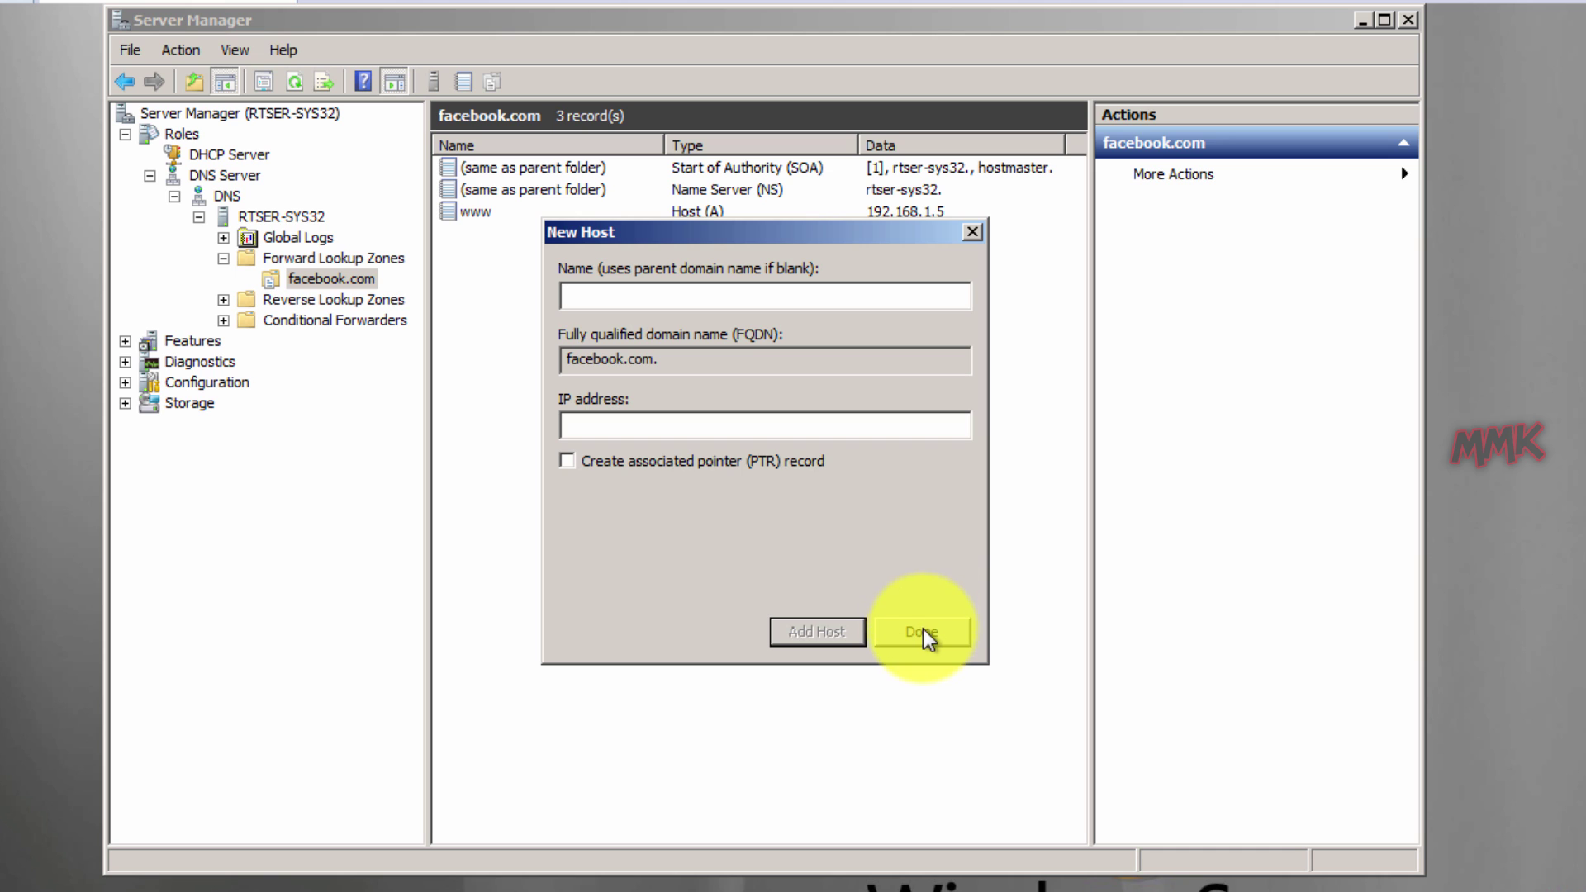
{"action": "left_click", "coordinate": [923, 628]}
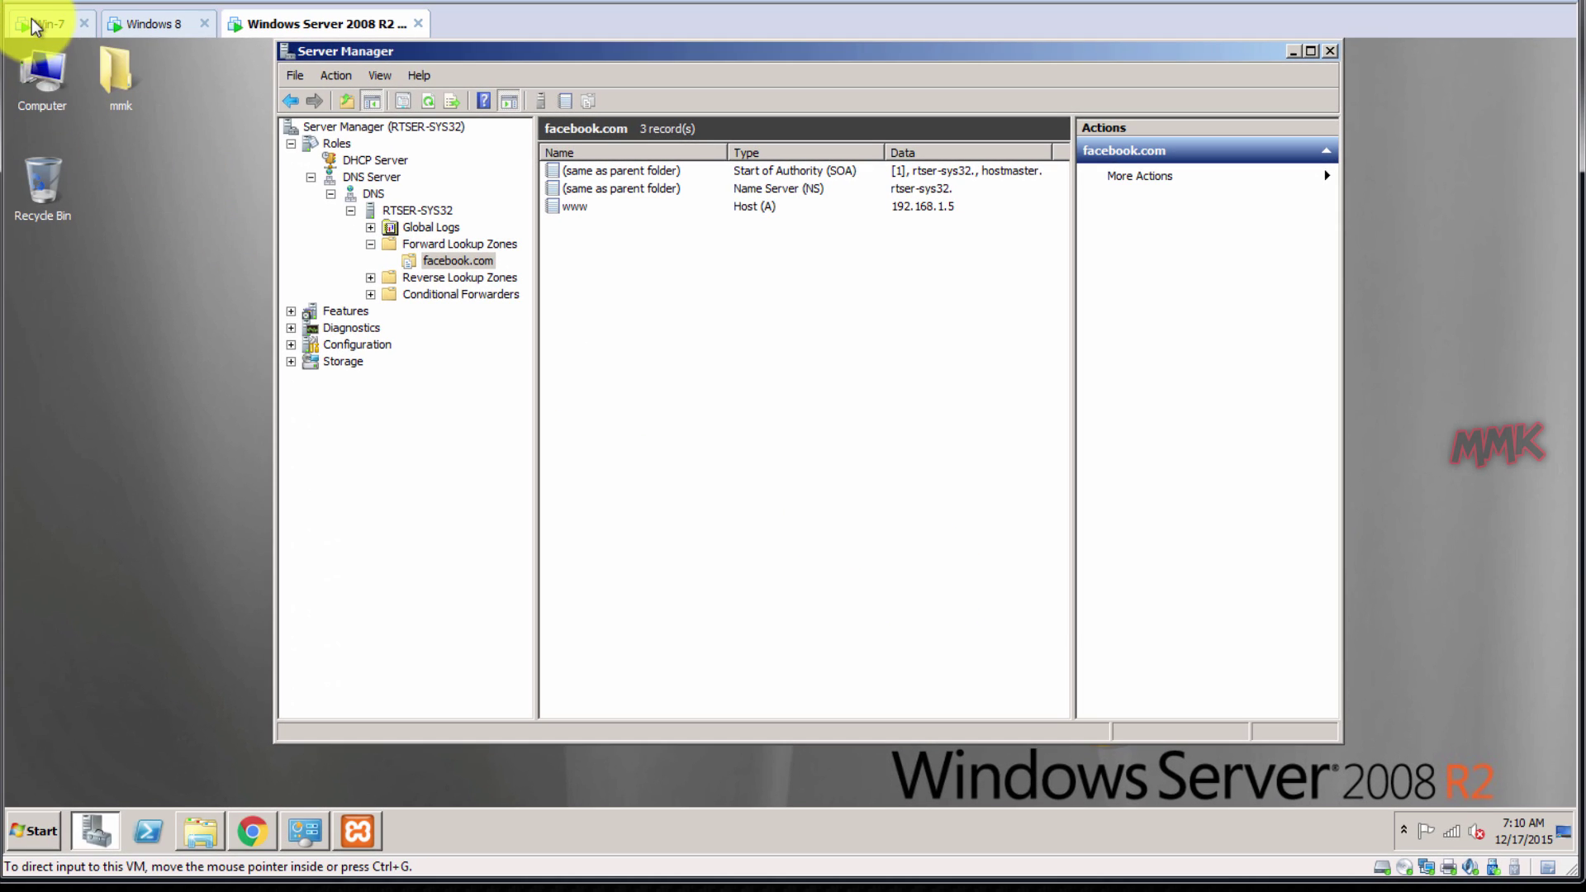
{"action": "left_click", "coordinate": [33, 24]}
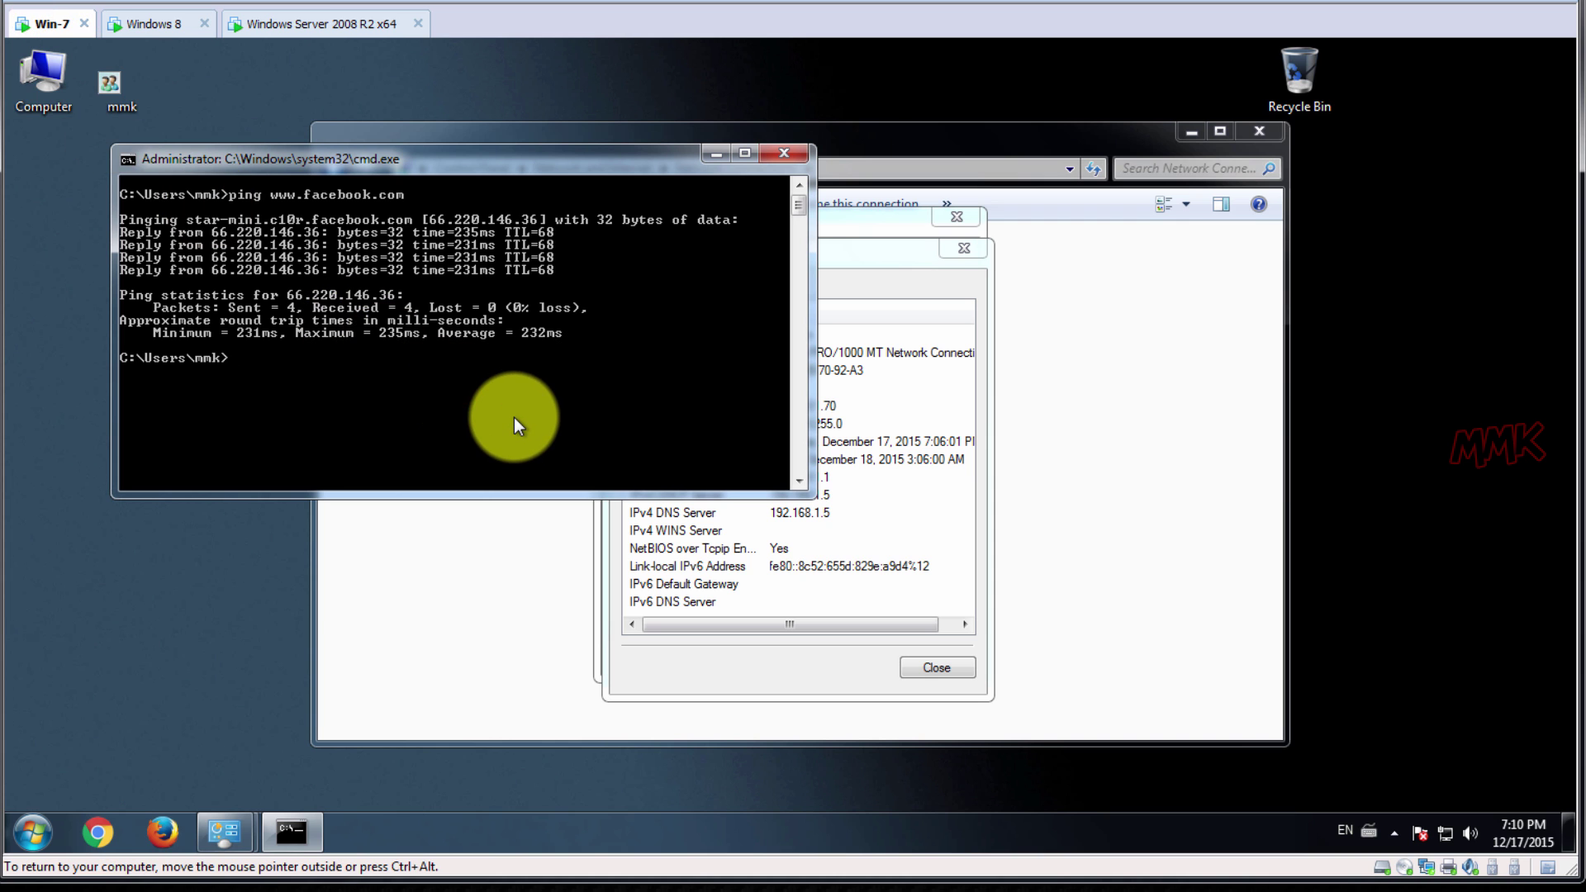
{"action": "key", "text": "Up"}
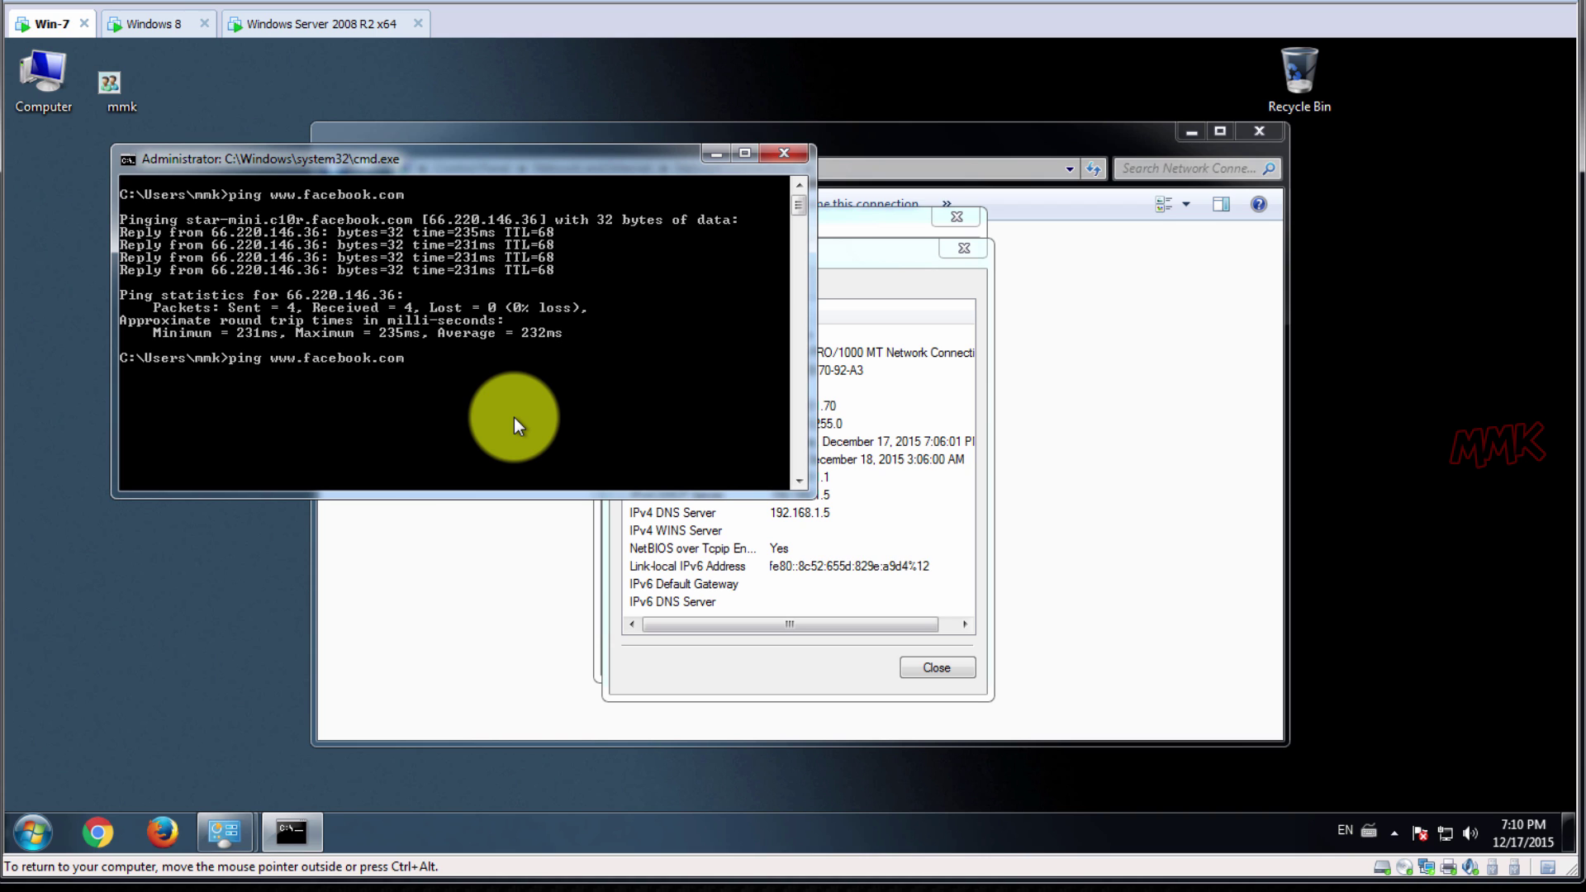
{"action": "left_click", "coordinate": [904, 662]}
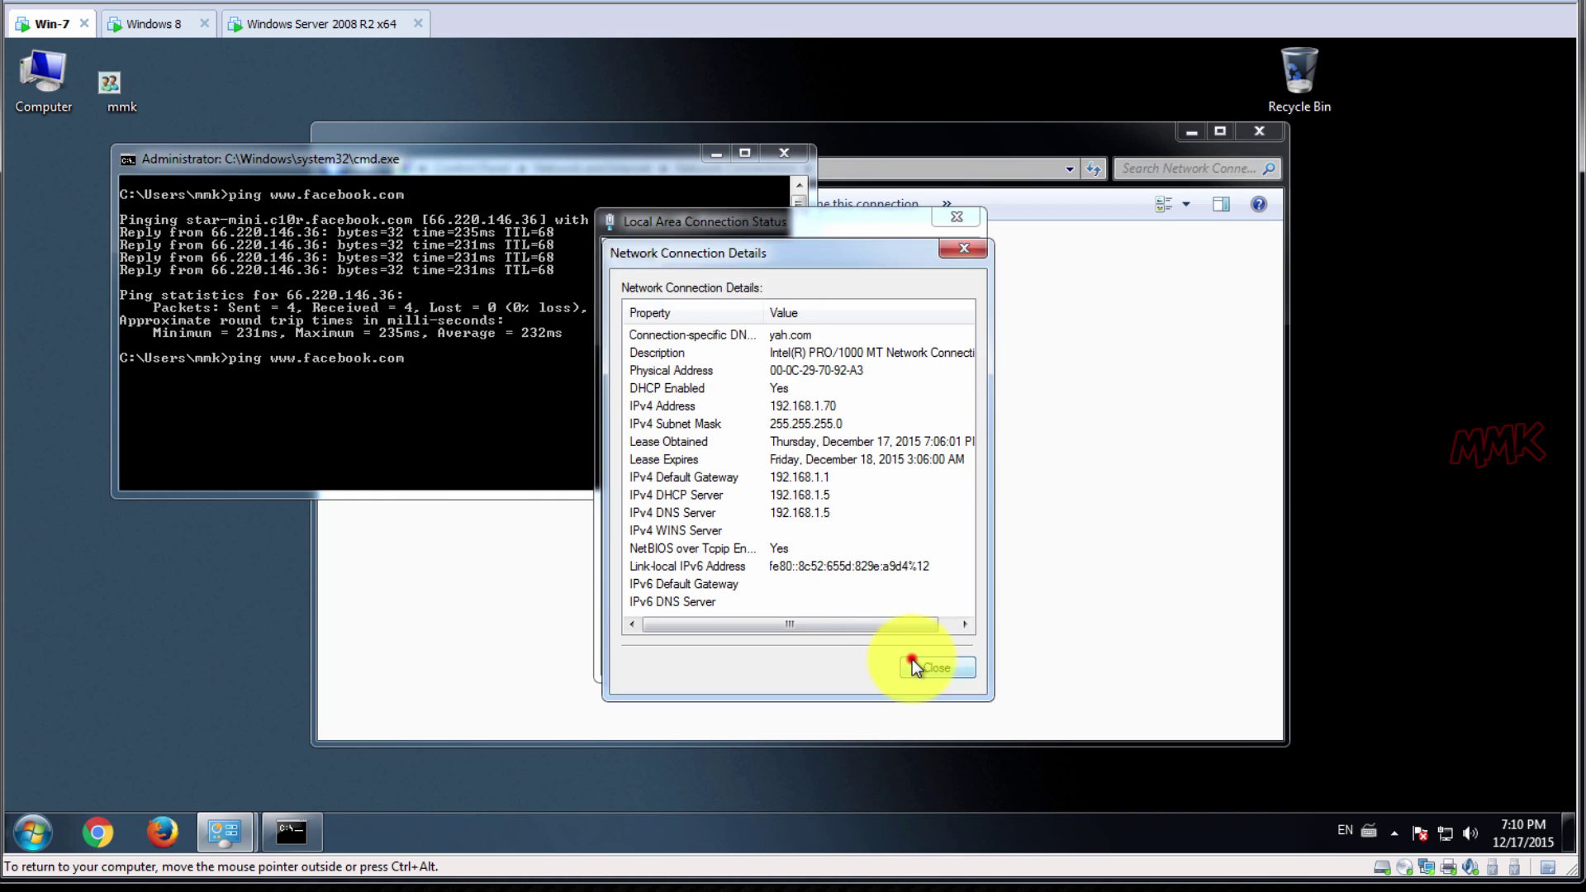
{"action": "left_click", "coordinate": [931, 658]}
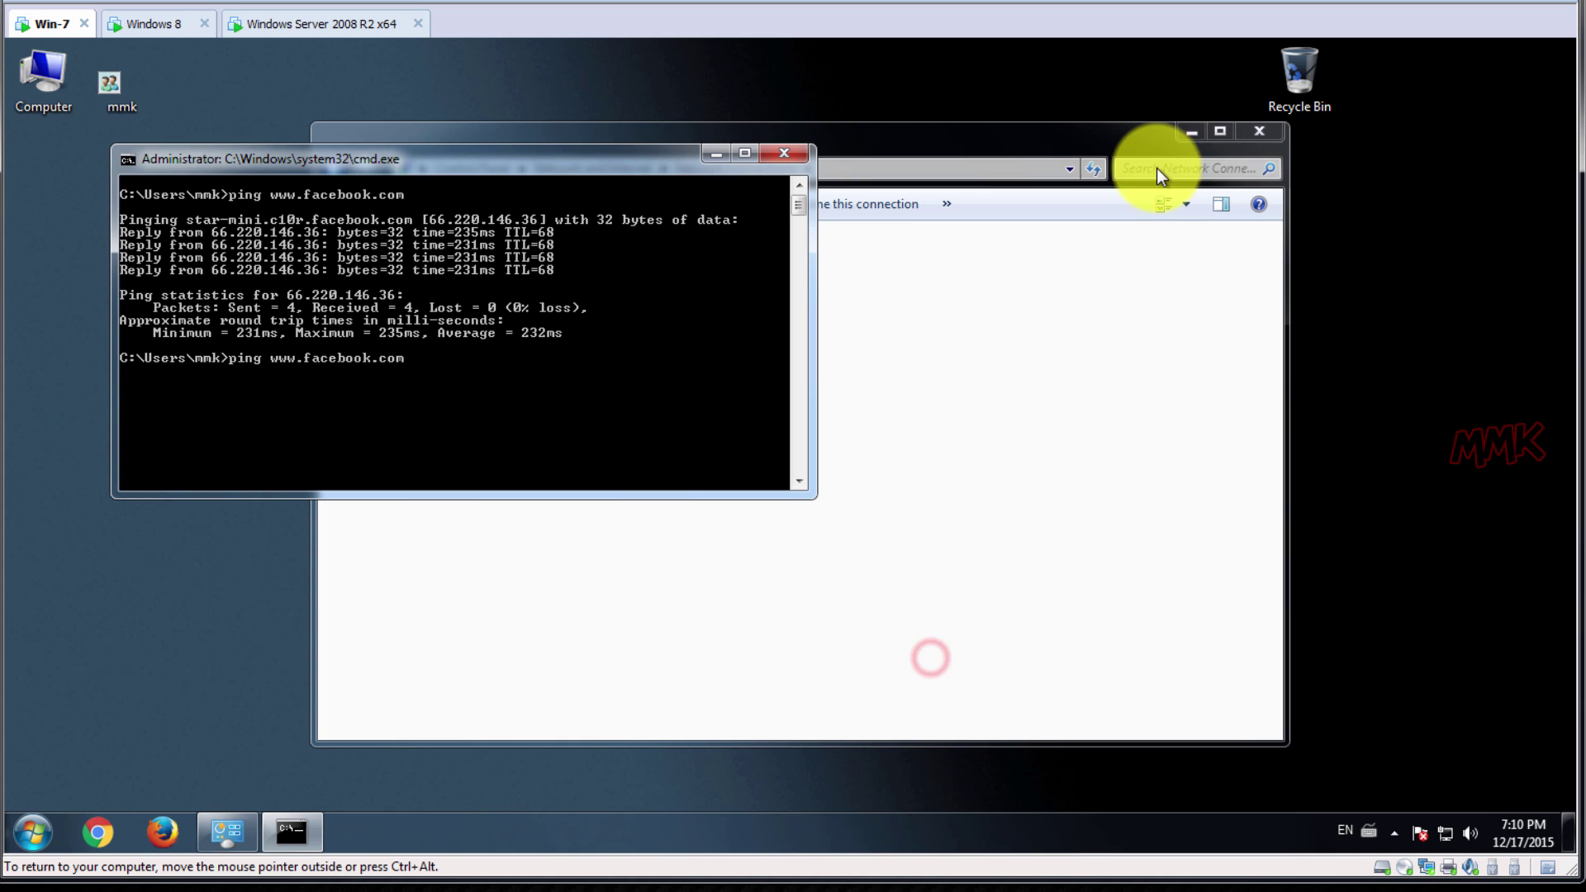
{"action": "left_click", "coordinate": [1192, 130]}
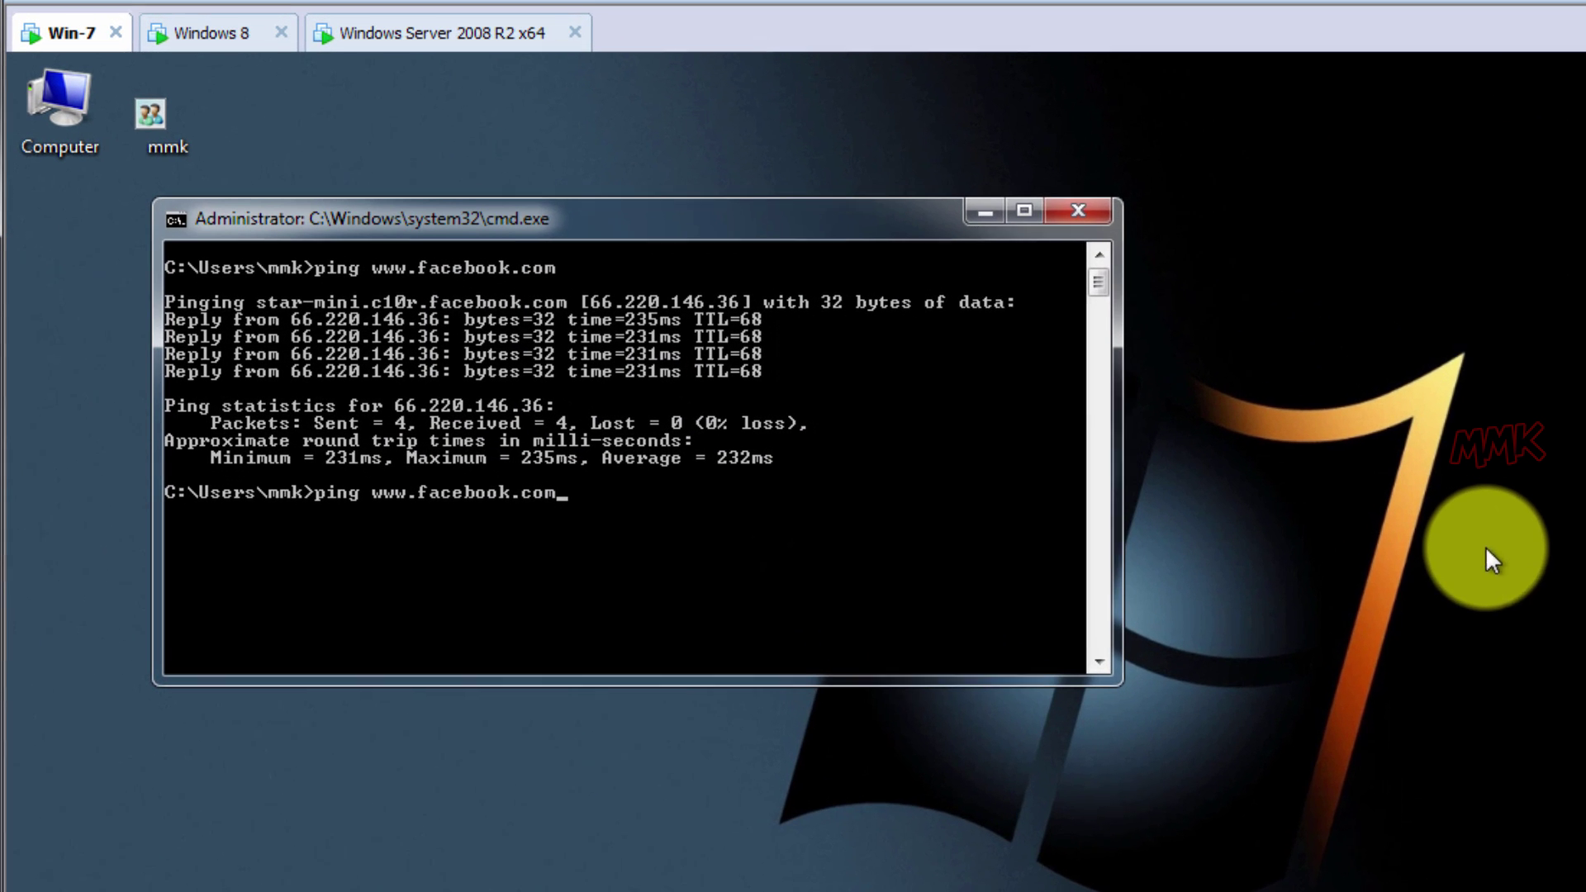
{"action": "key", "text": "Return"}
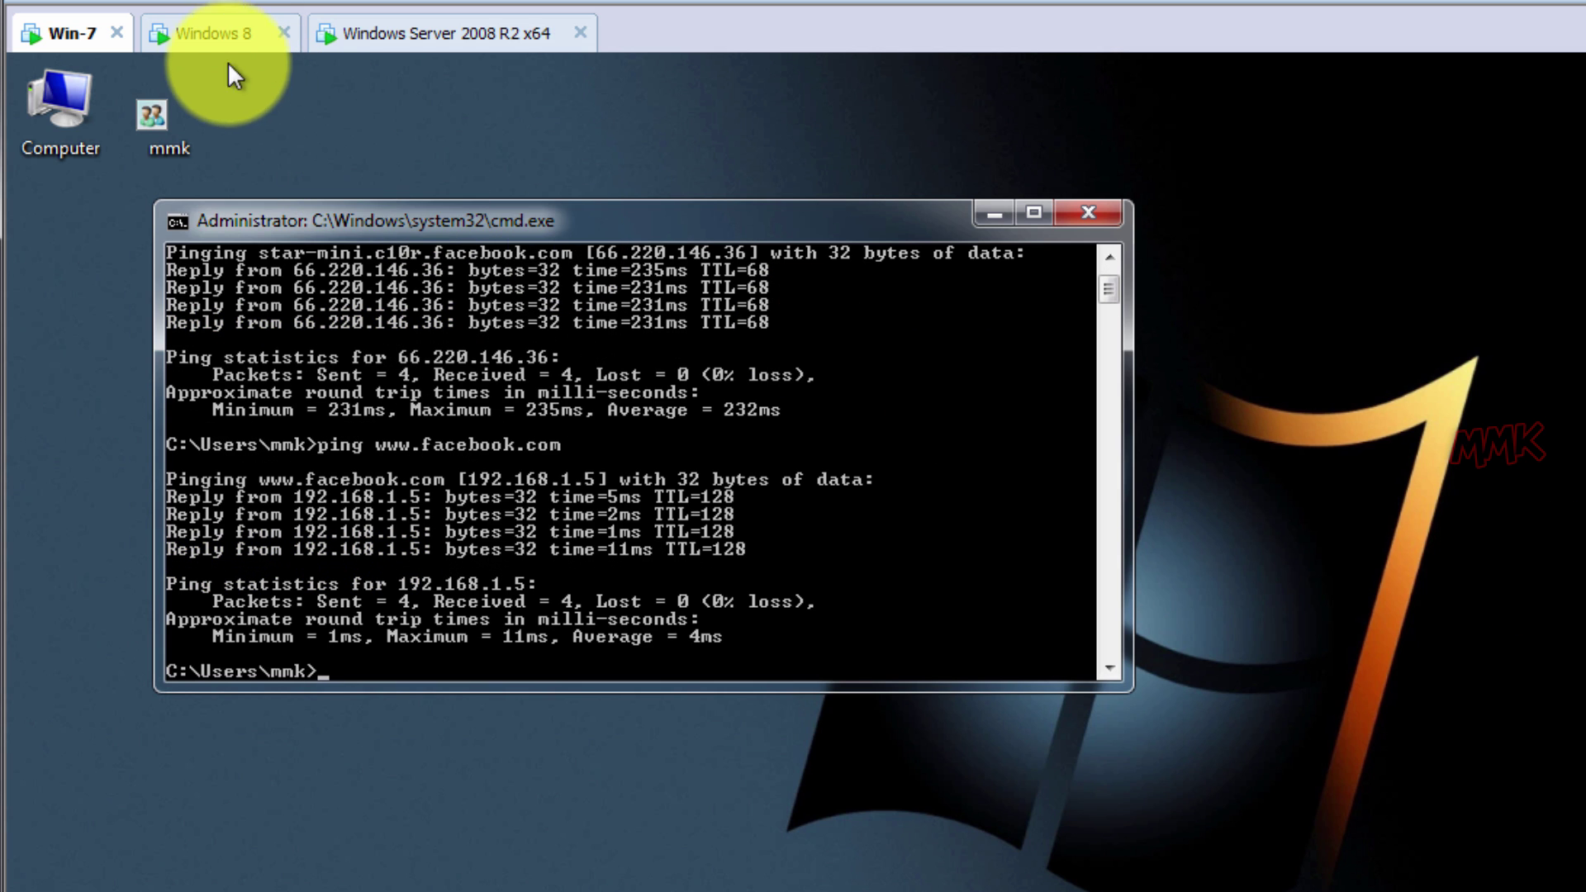
{"action": "left_click", "coordinate": [216, 31]}
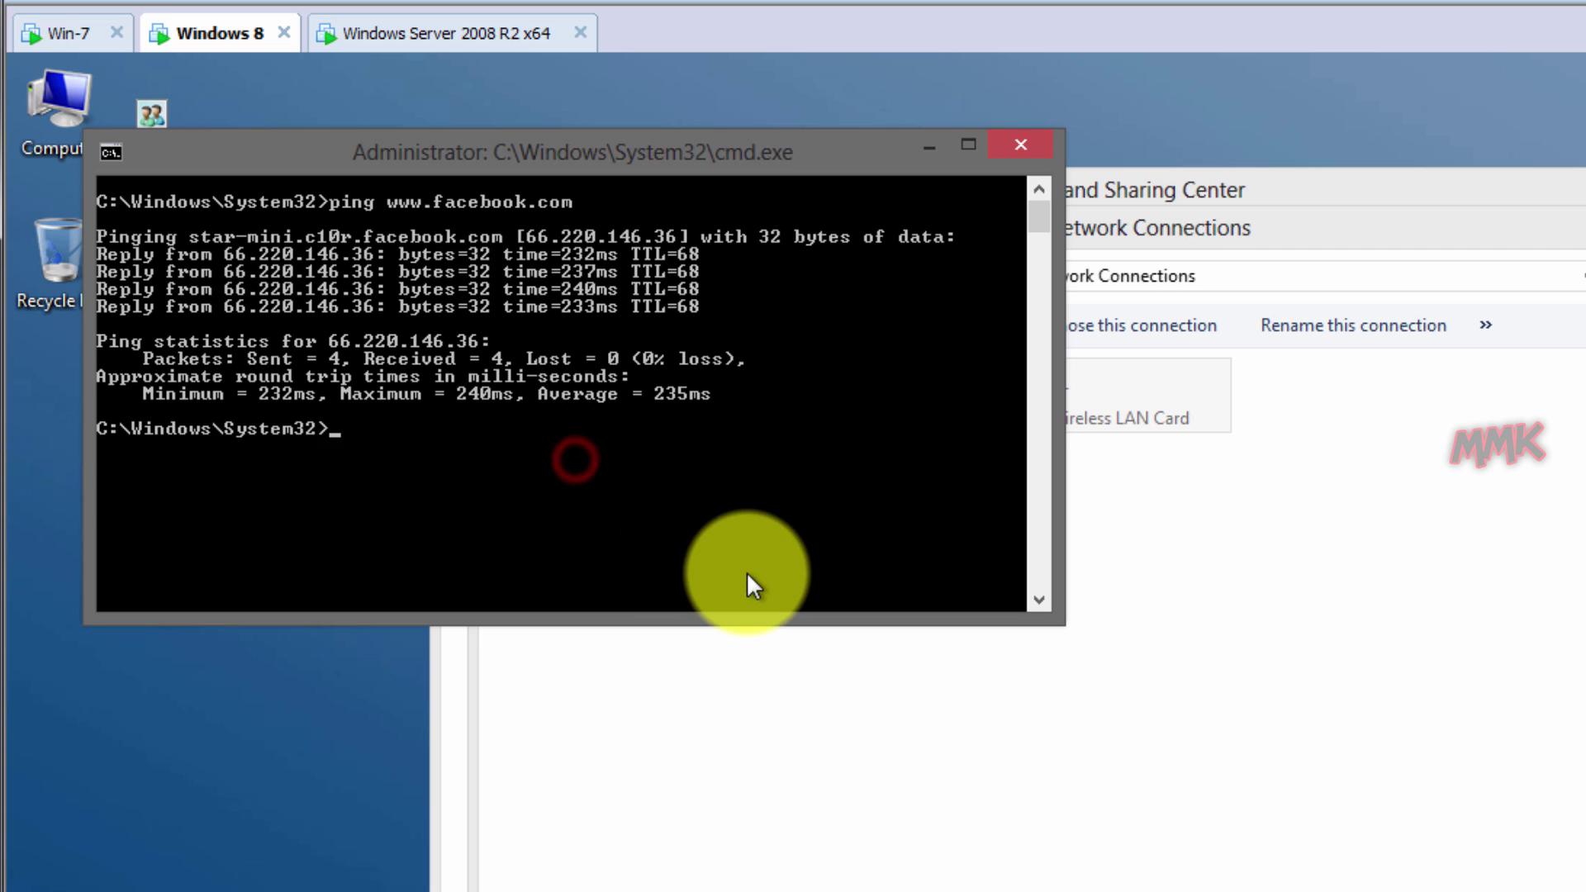
{"action": "key", "text": "Up"}
{"action": "key", "text": "Return"}
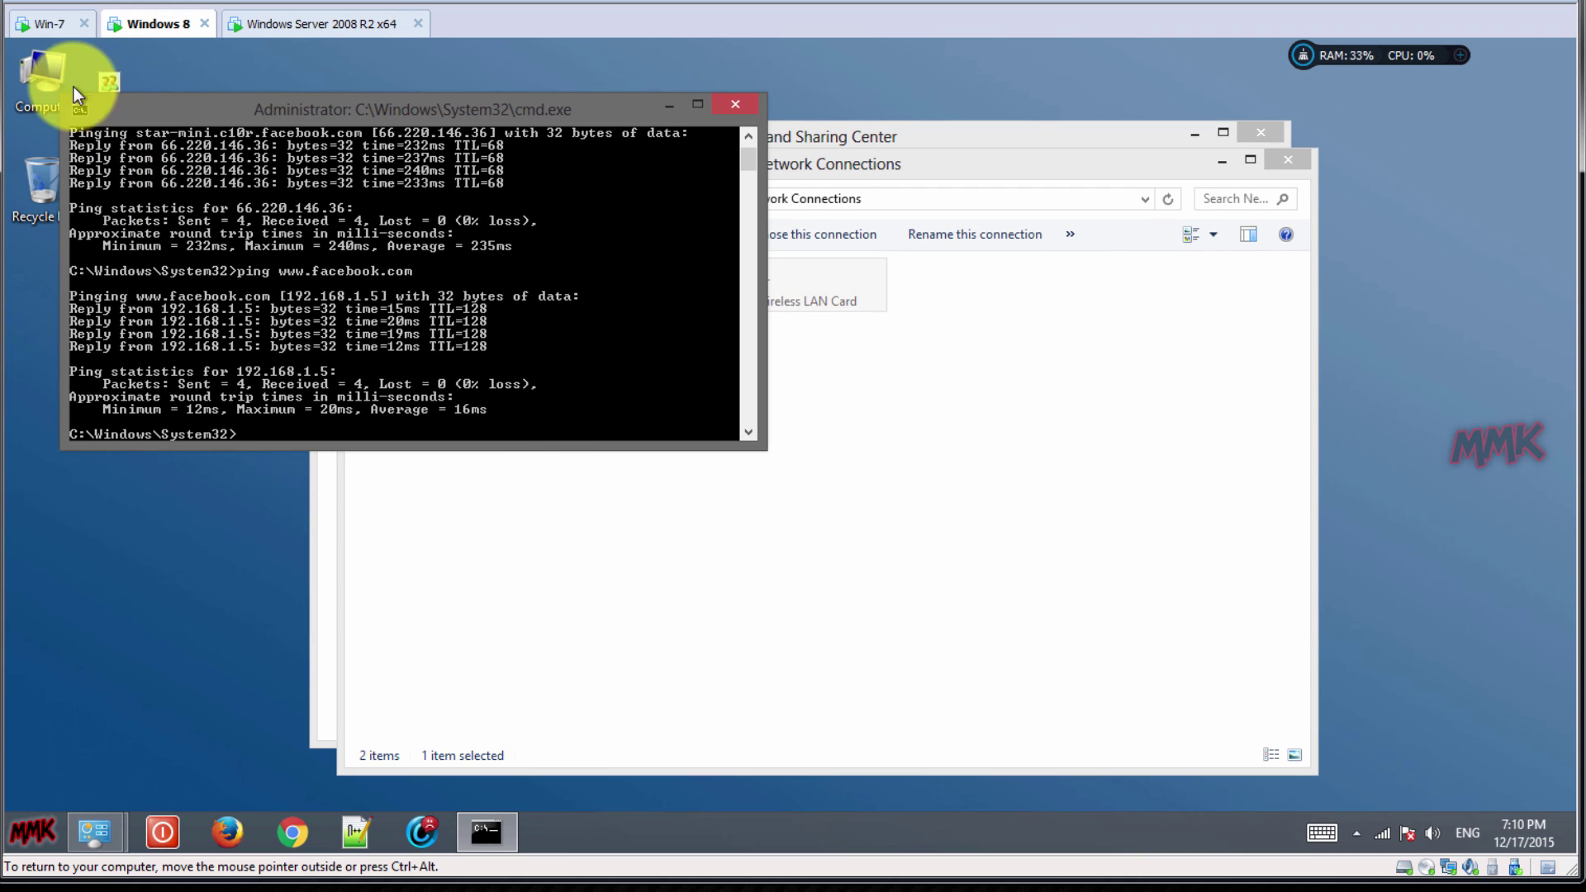
{"action": "left_click", "coordinate": [47, 25]}
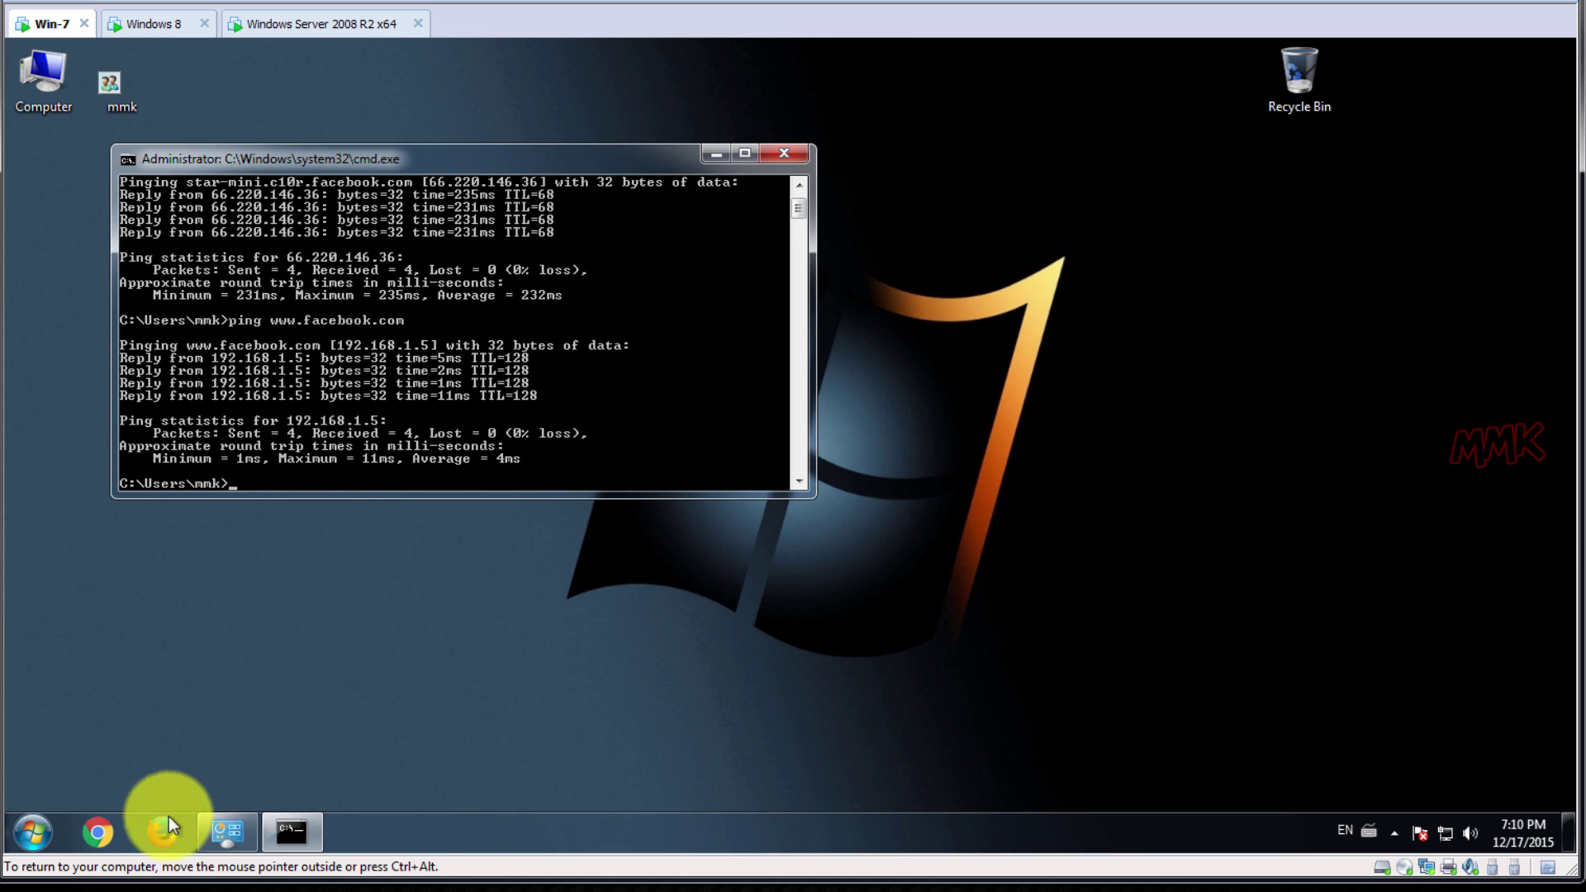
{"action": "left_click", "coordinate": [99, 831]}
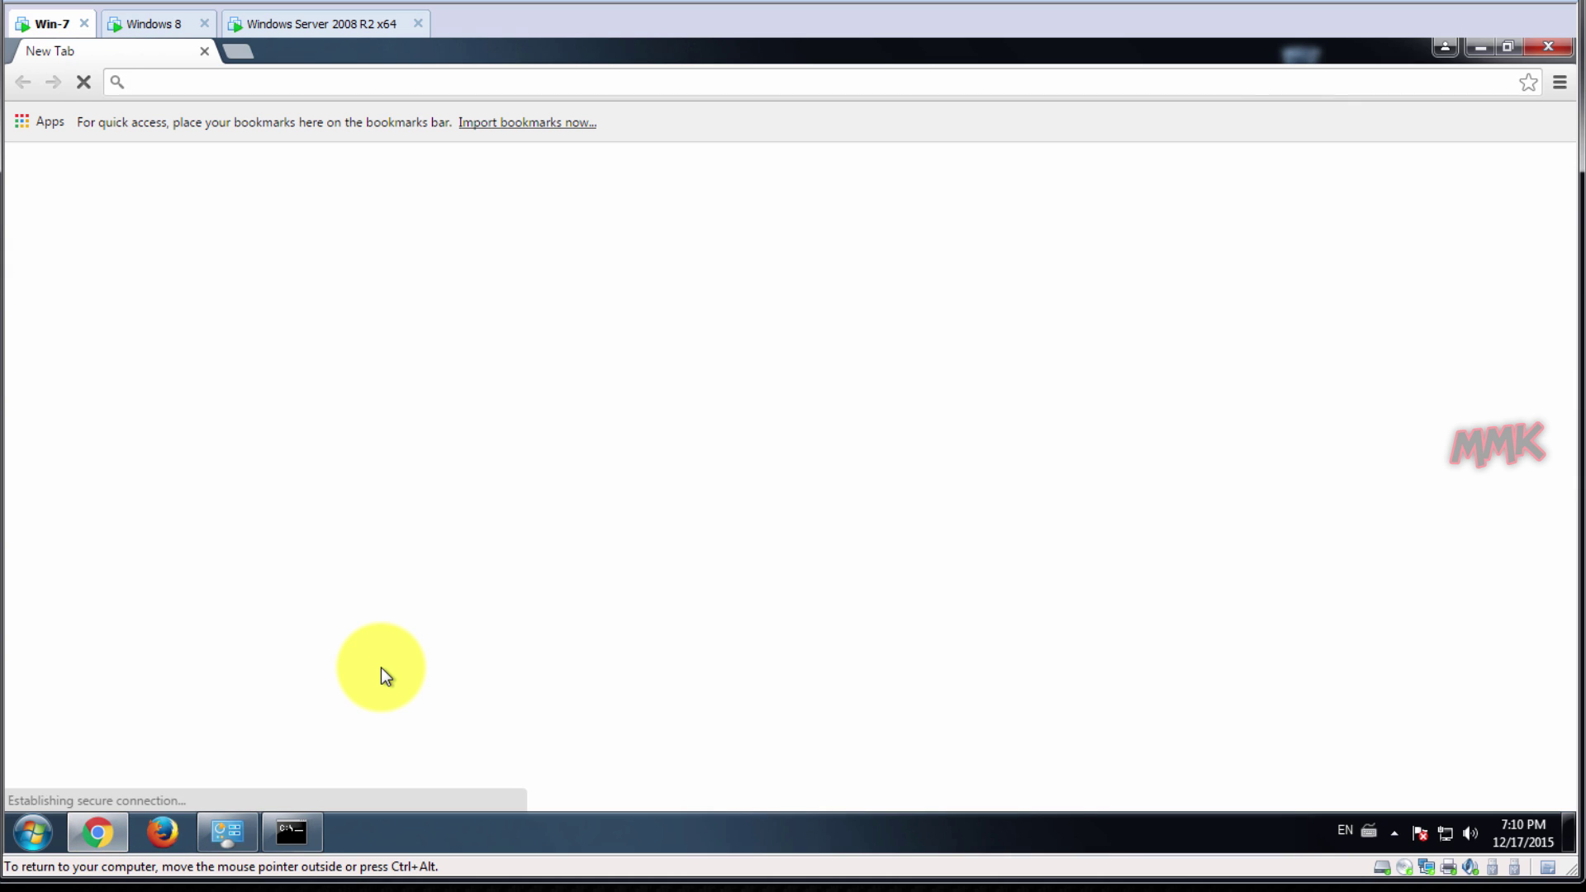
{"action": "type", "text": "www"}
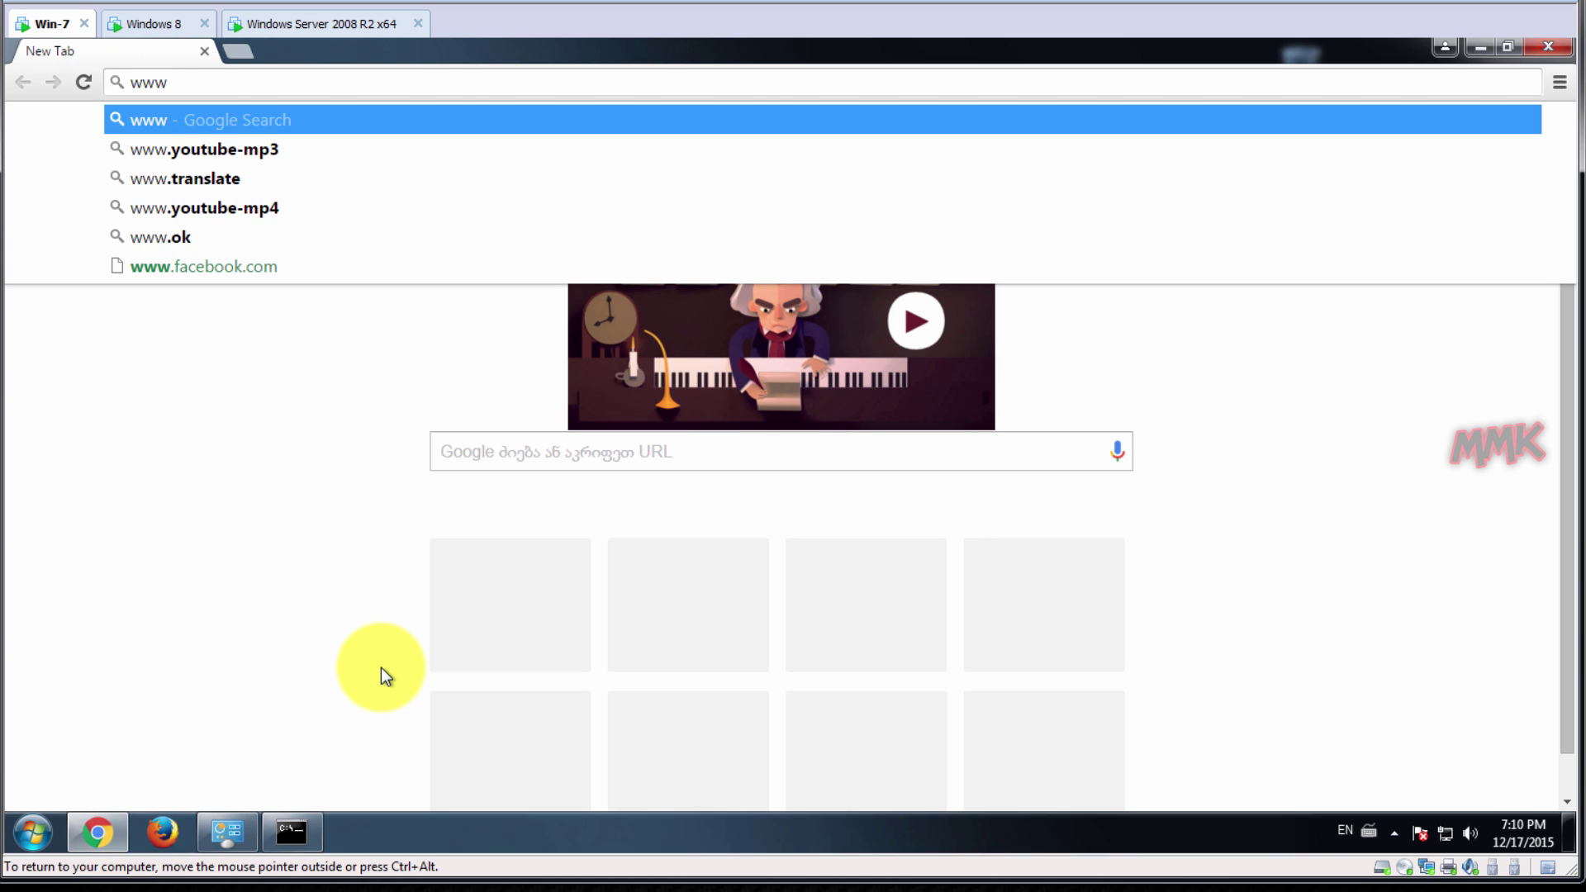
{"action": "type", "text": ".facebook.c"}
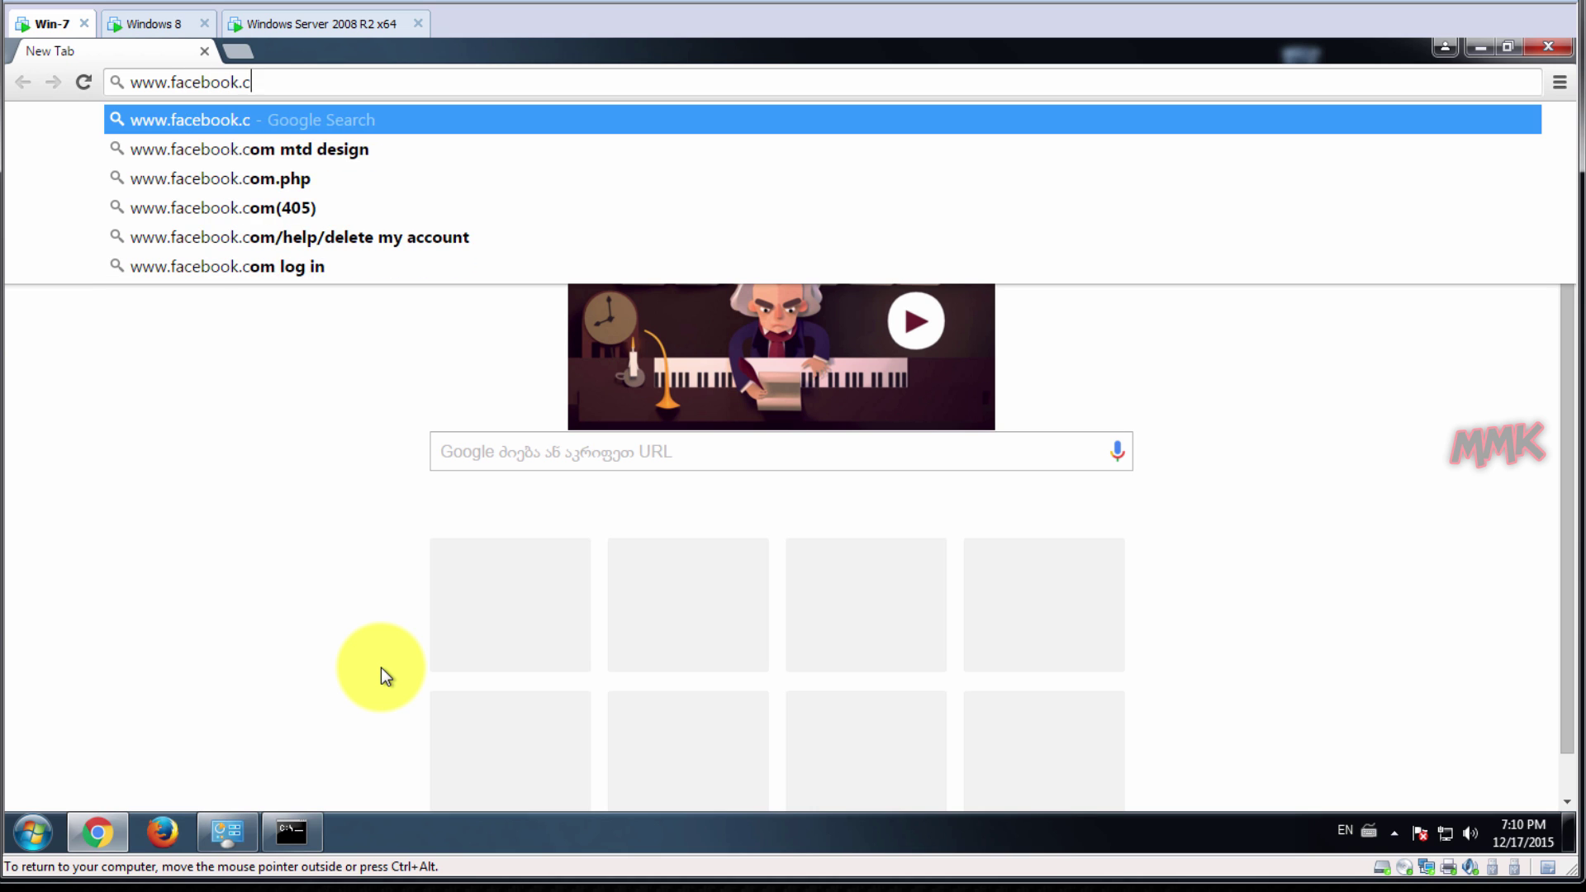
{"action": "type", "text": "om"}
{"action": "key", "text": "Return"}
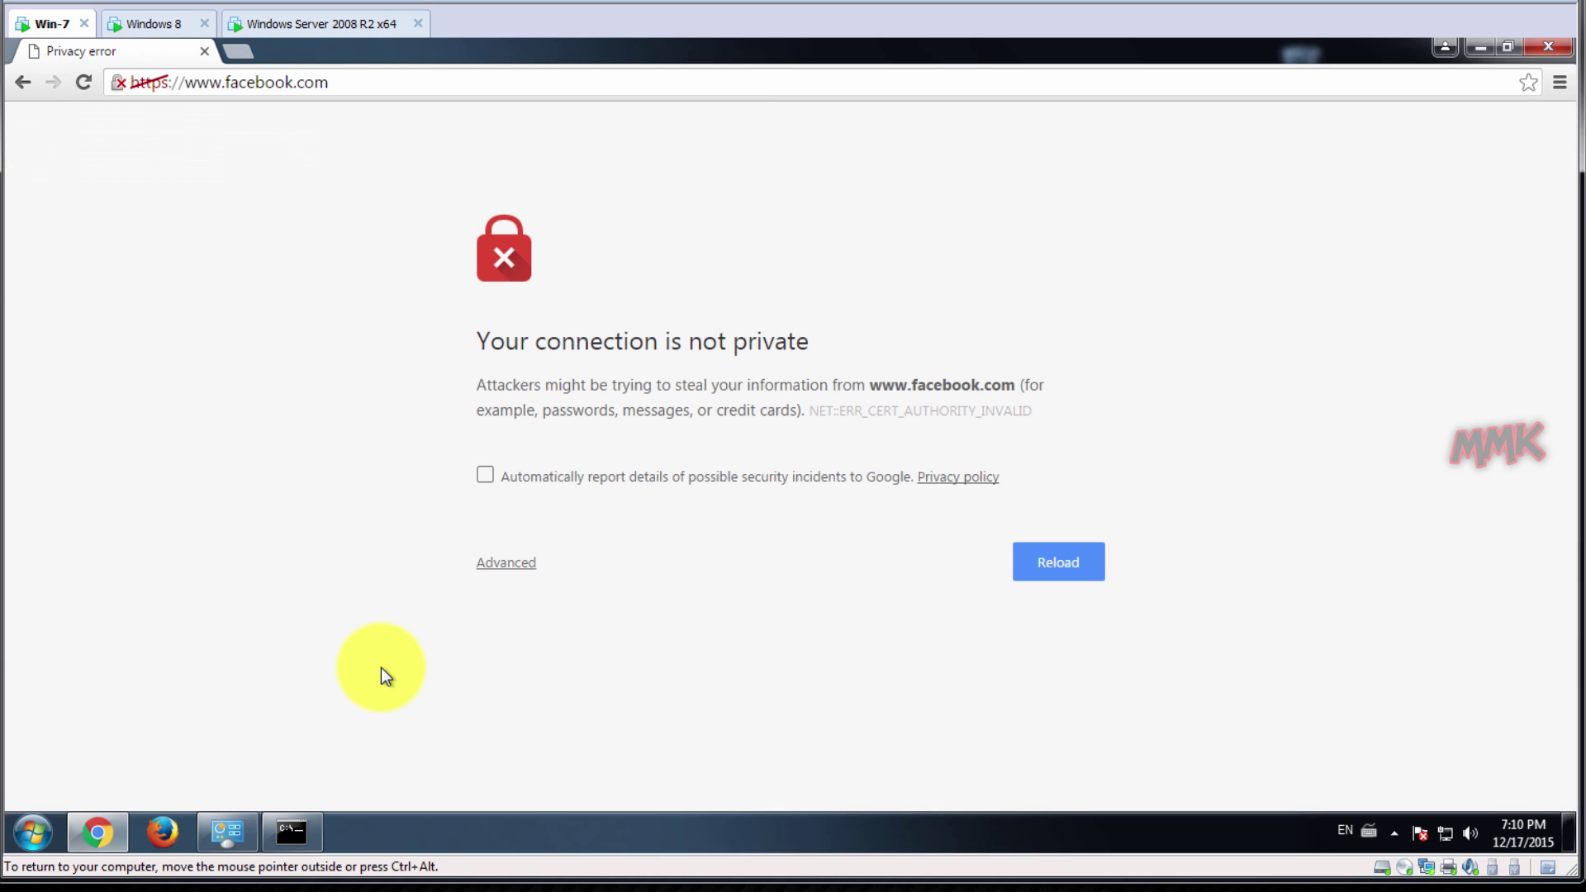
{"action": "left_click", "coordinate": [162, 832]}
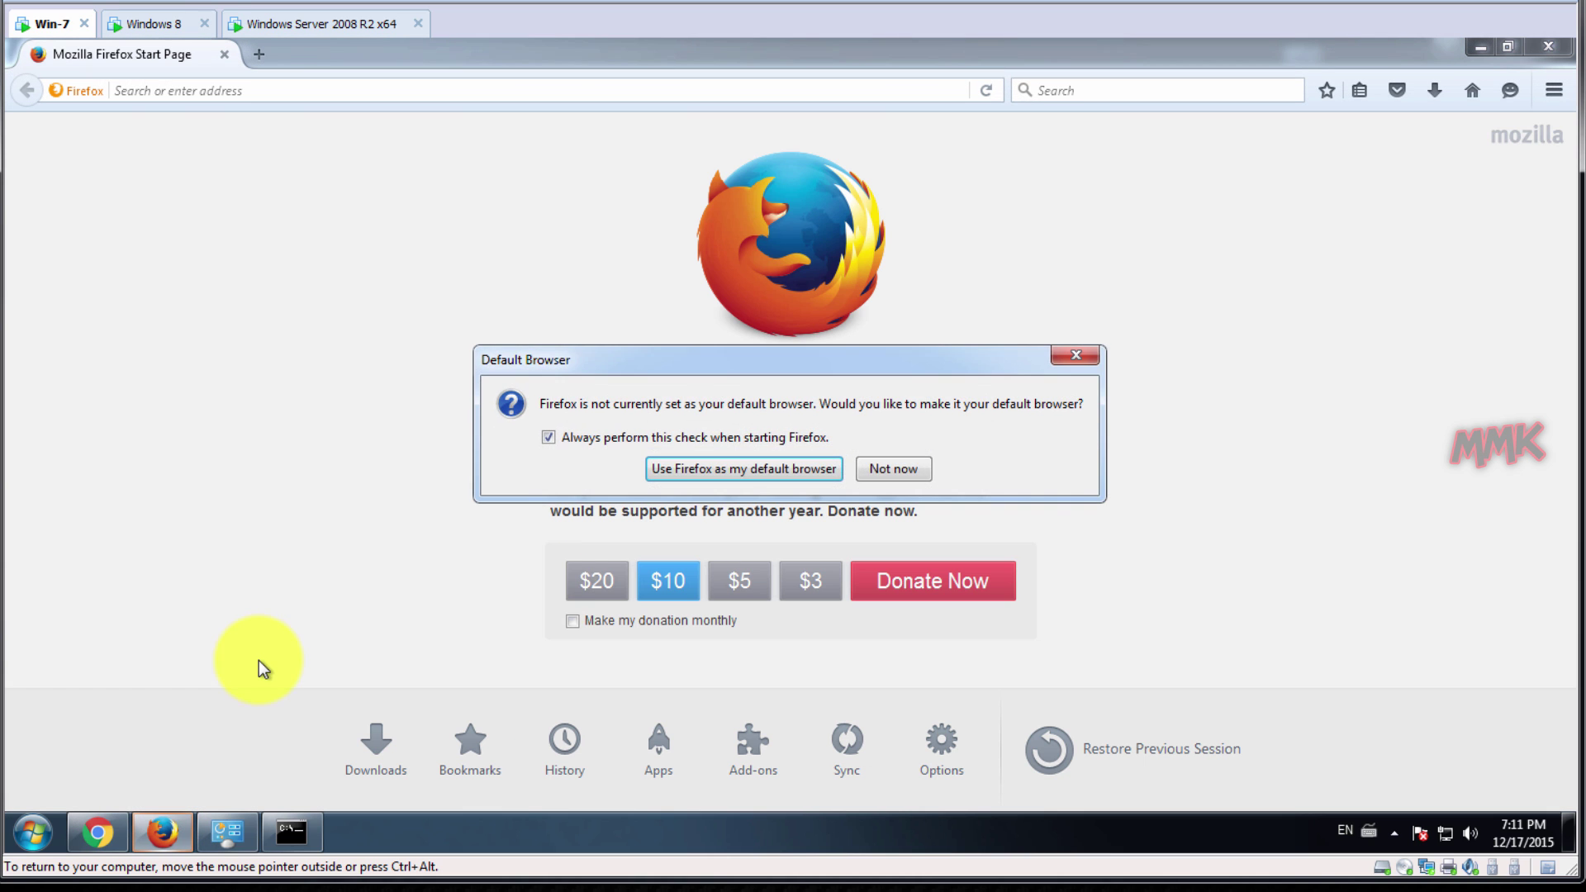
{"action": "left_click", "coordinate": [889, 467]}
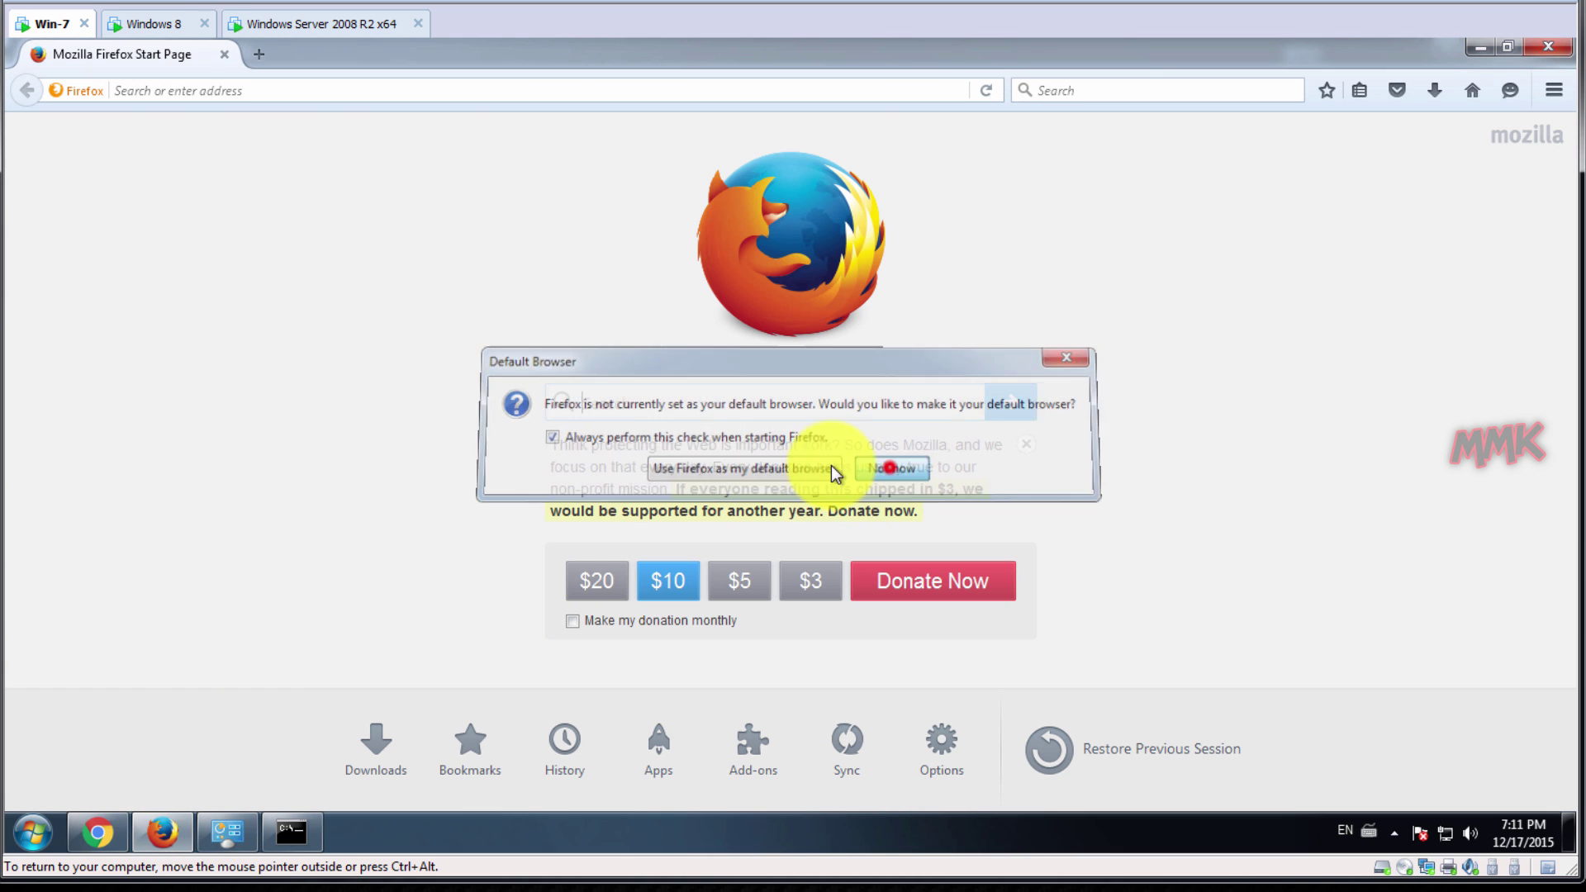
{"action": "left_click", "coordinate": [322, 91]}
{"action": "type", "text": "www.facebook.com"}
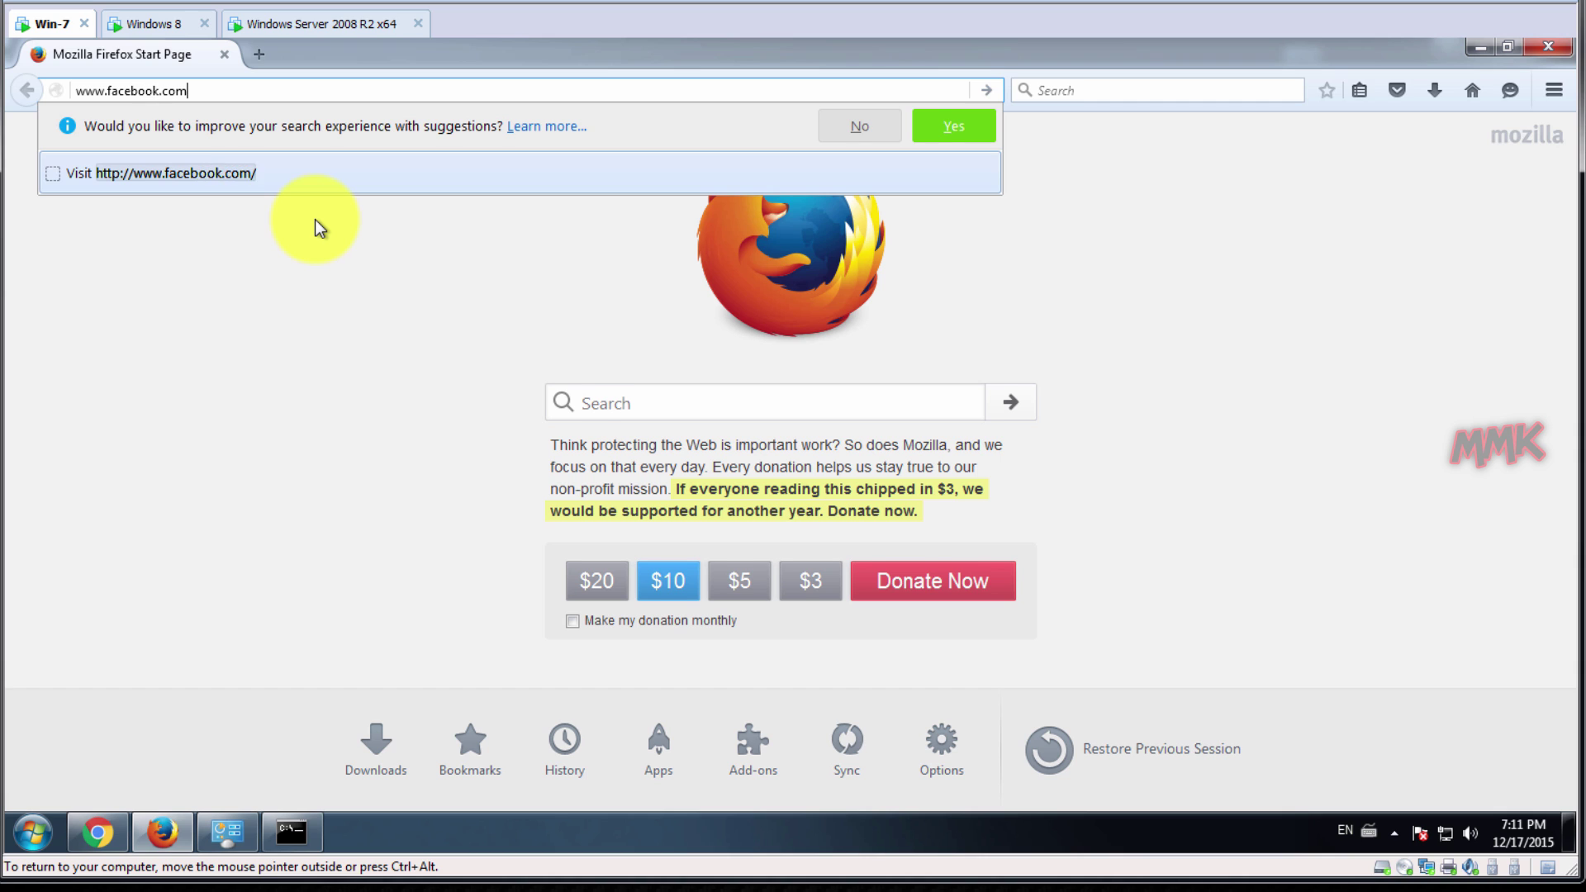
{"action": "key", "text": "Return"}
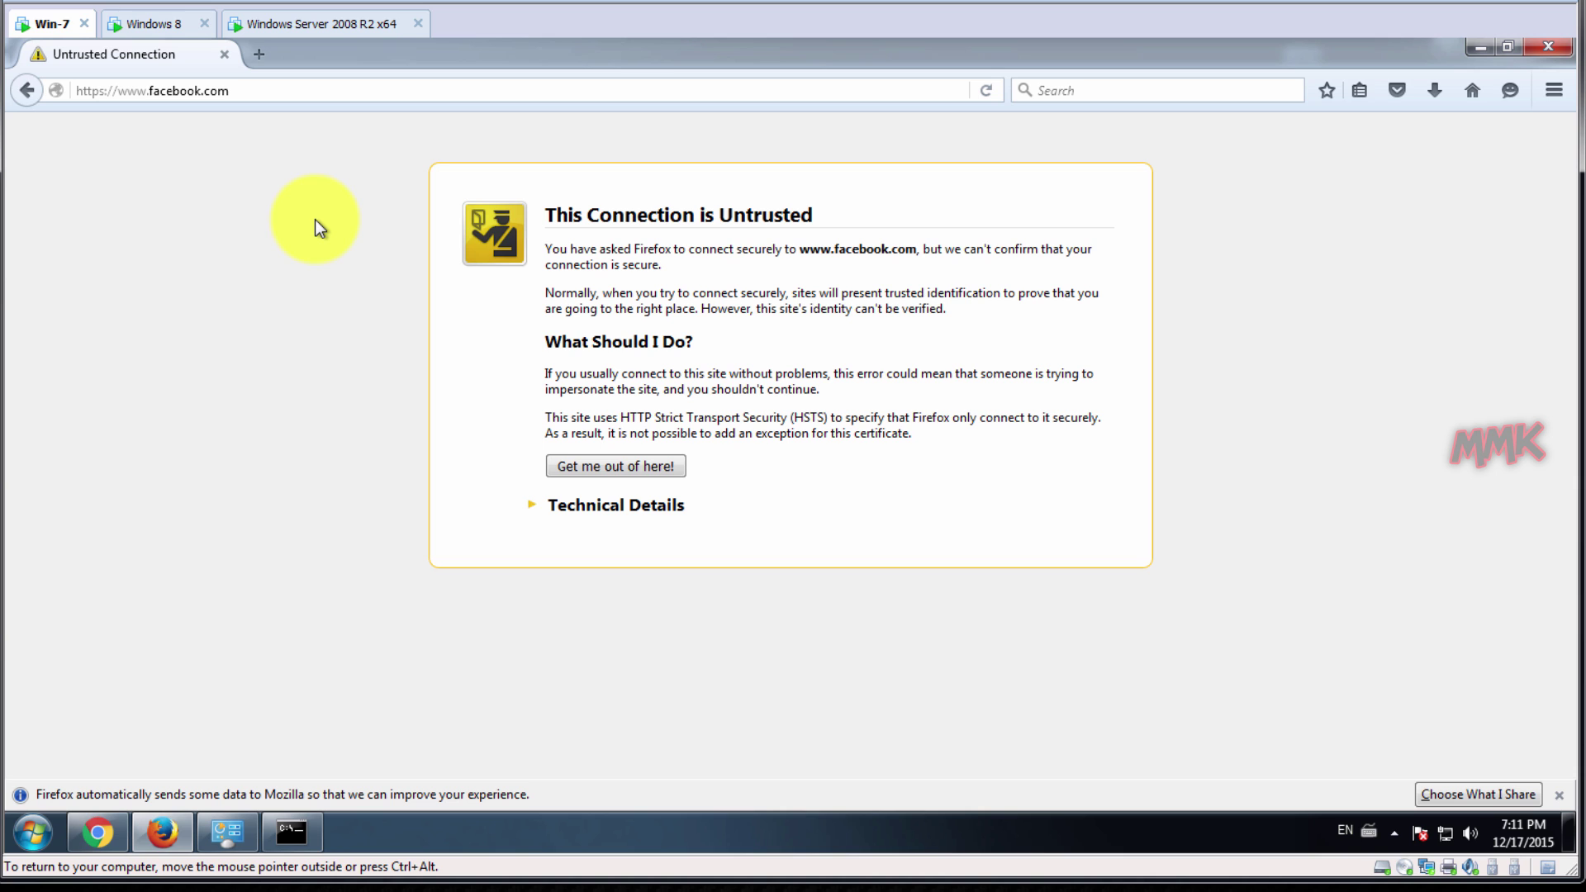
{"action": "left_click", "coordinate": [146, 23]}
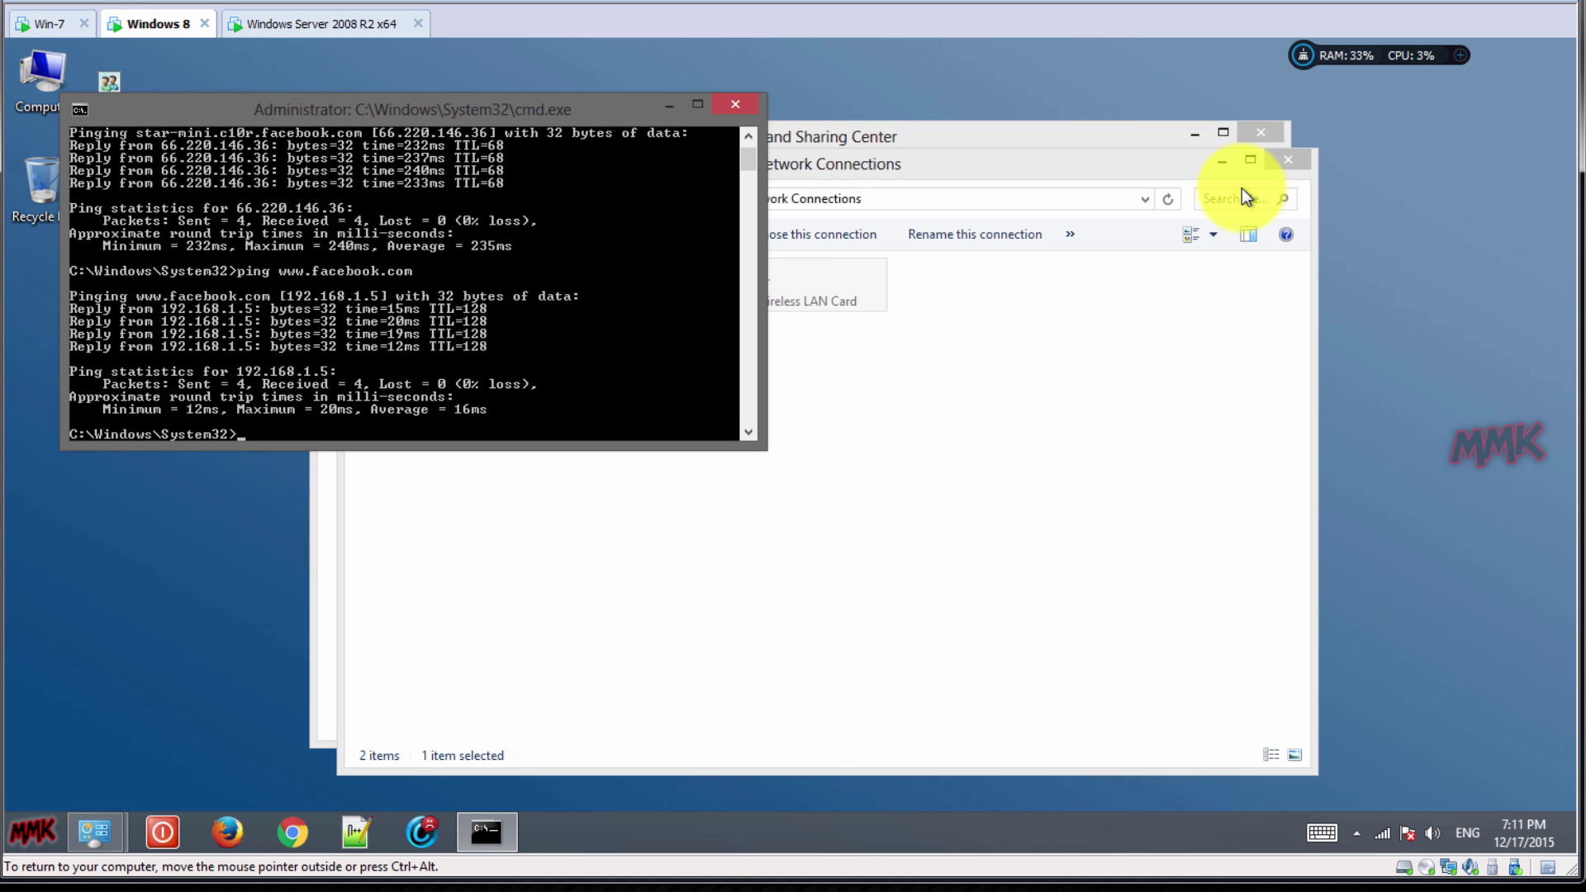
{"action": "left_click", "coordinate": [1288, 160]}
{"action": "left_click", "coordinate": [1261, 133]}
{"action": "left_click", "coordinate": [669, 105]}
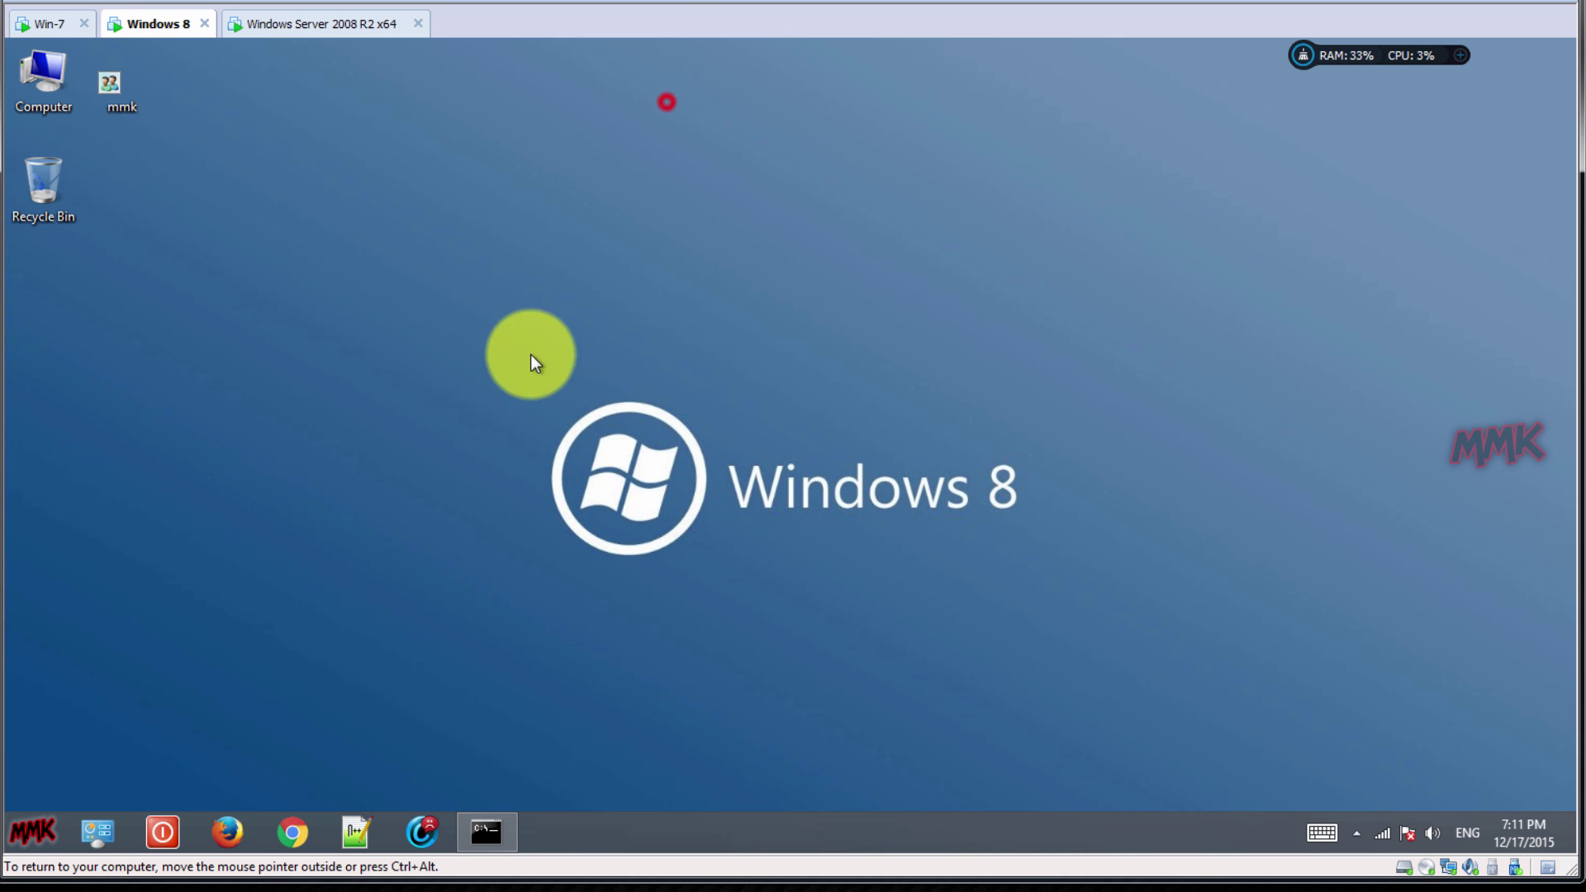
{"action": "left_click", "coordinate": [291, 830]}
{"action": "type", "text": "www."}
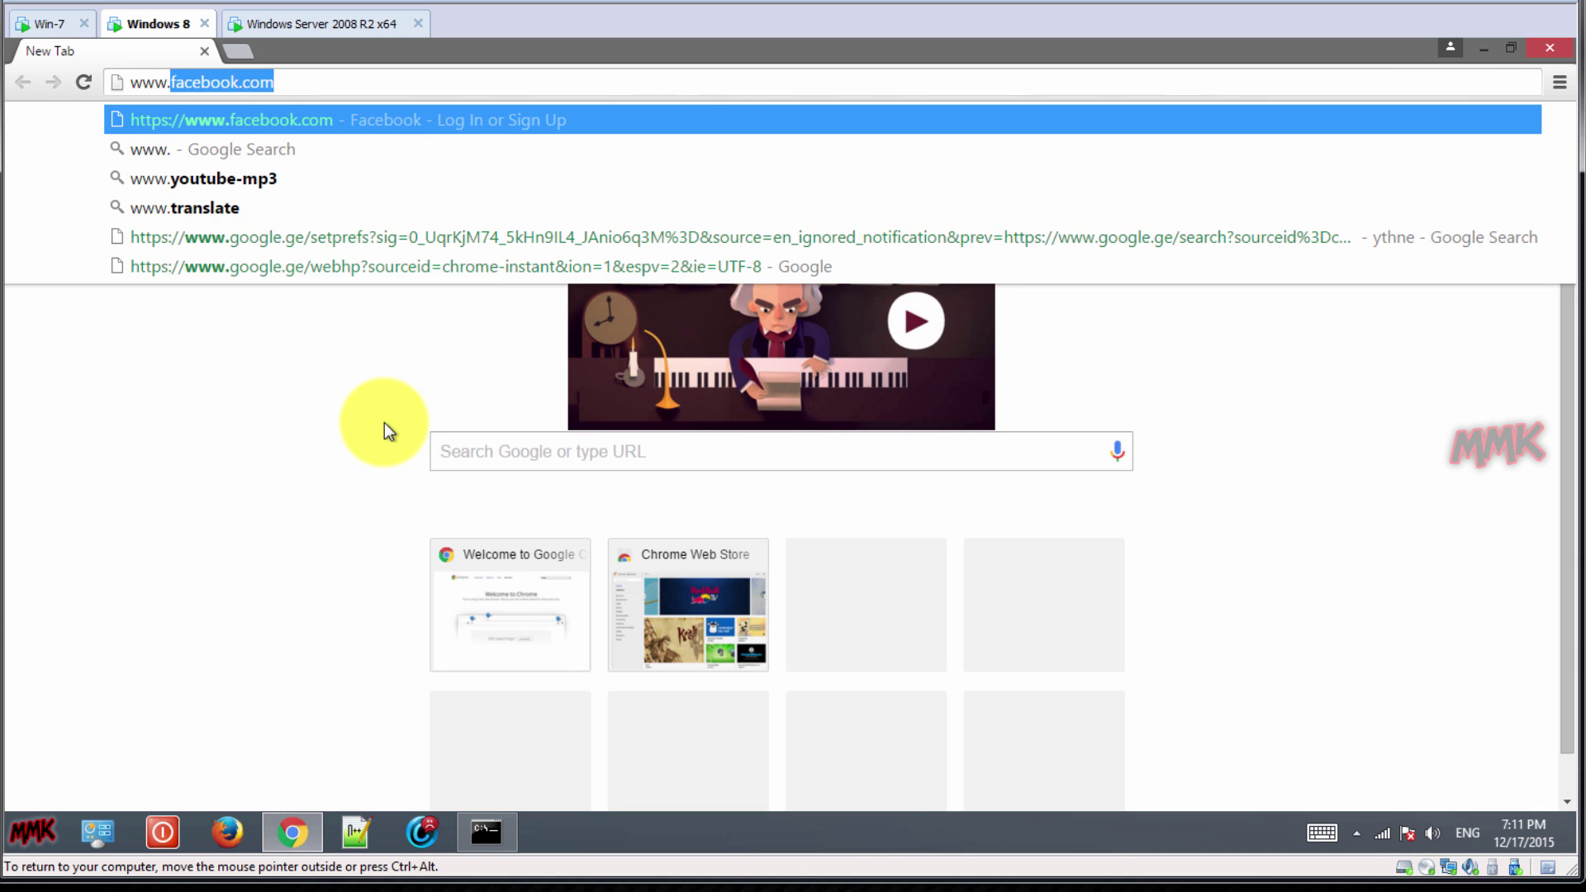
{"action": "type", "text": "facebook.com"}
{"action": "key", "text": "Return"}
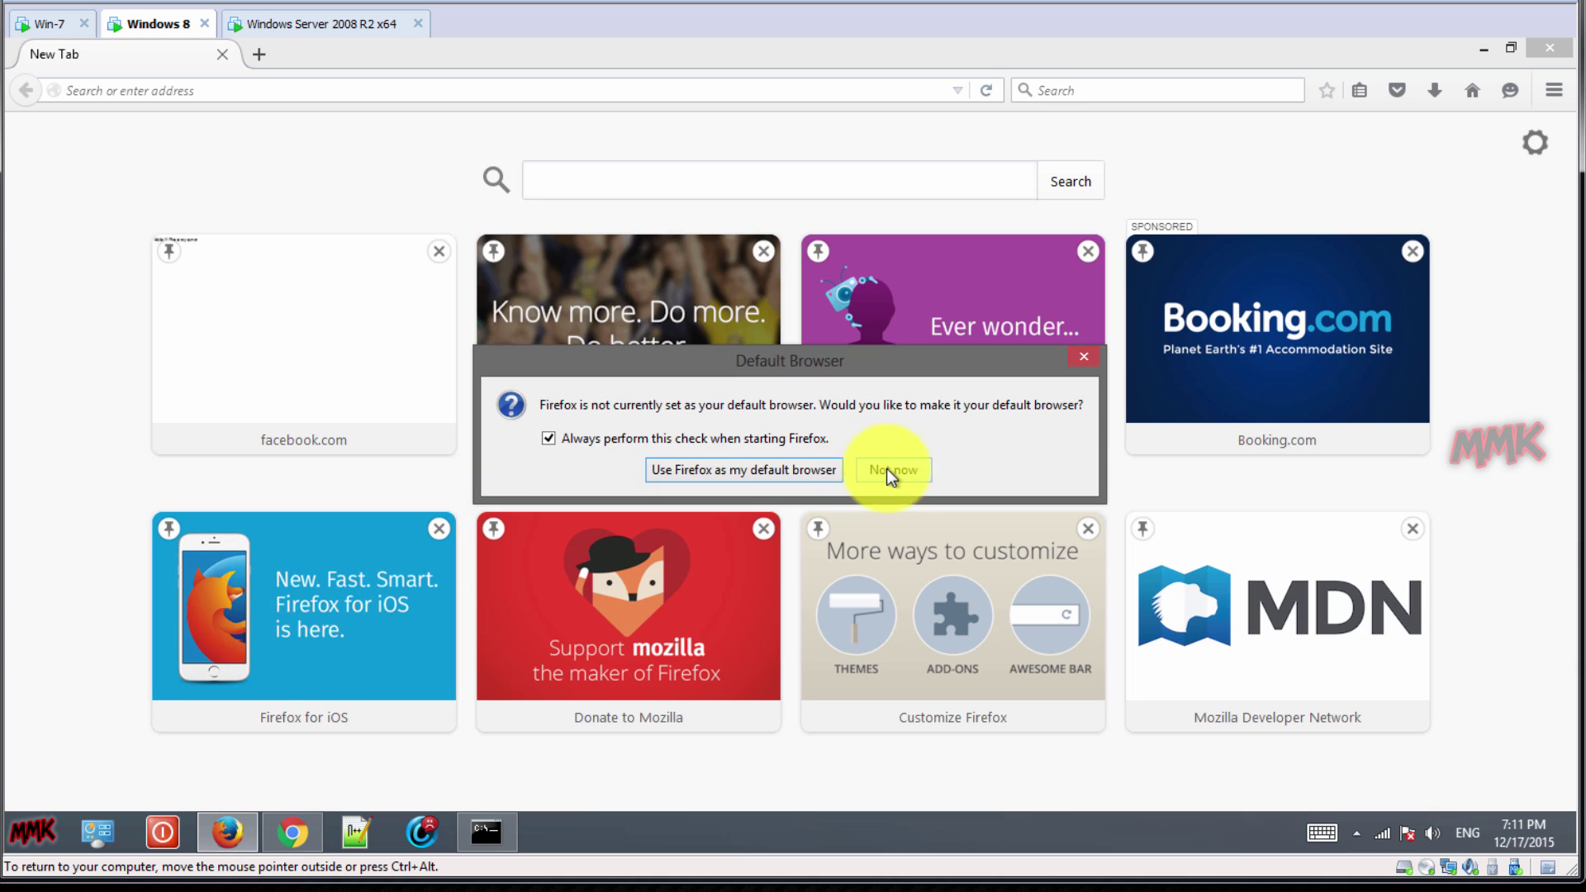
{"action": "left_click", "coordinate": [886, 469]}
{"action": "type", "text": "www.faceb"}
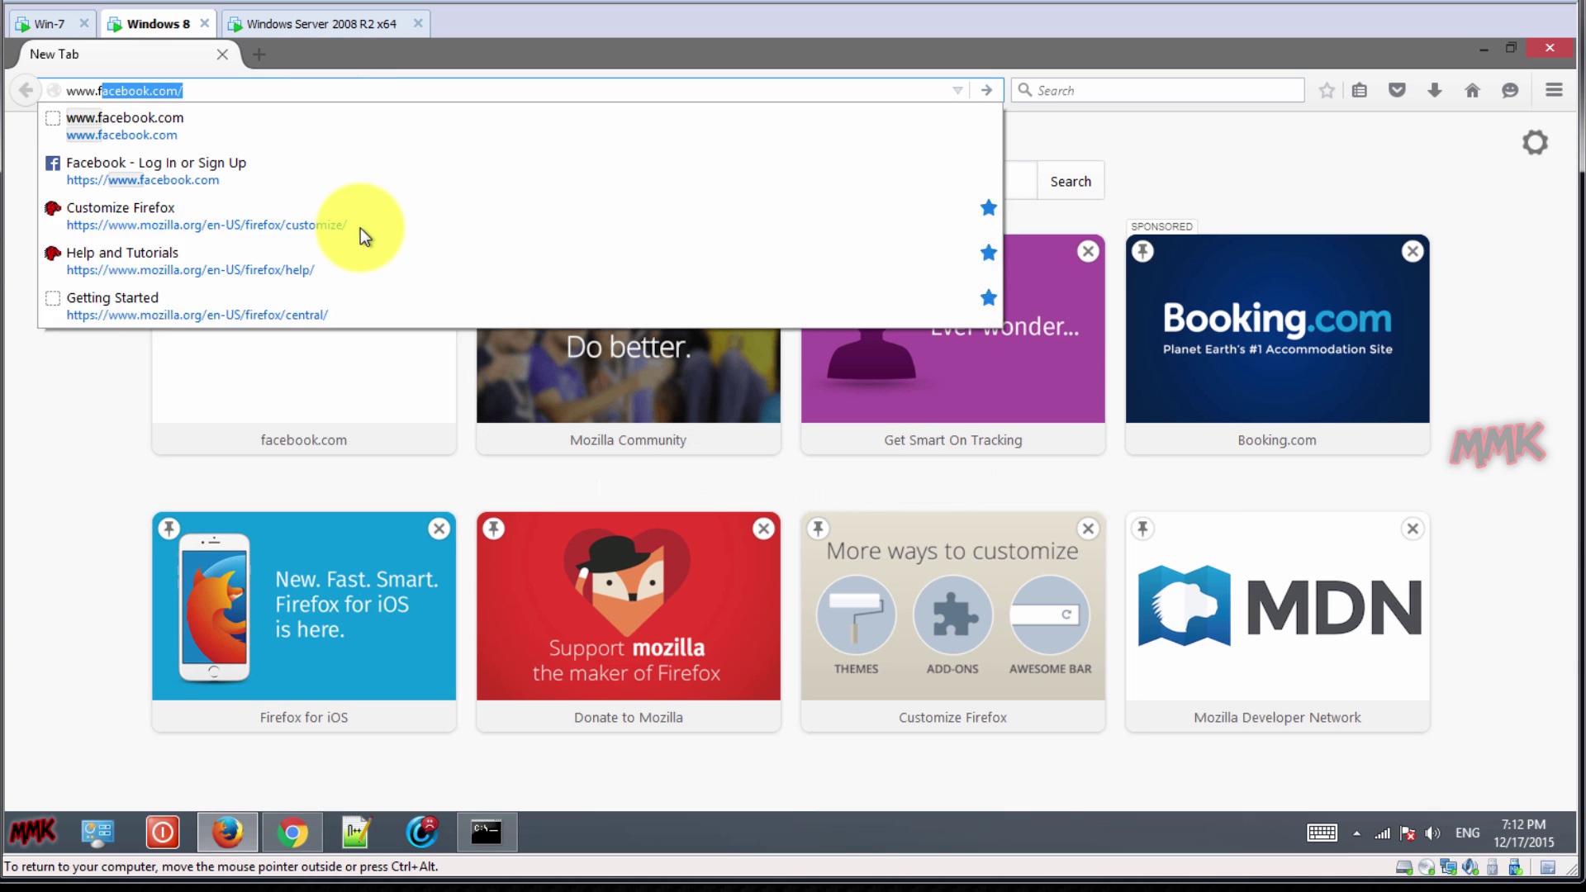
{"action": "type", "text": "ook.com"}
{"action": "key", "text": "Return"}
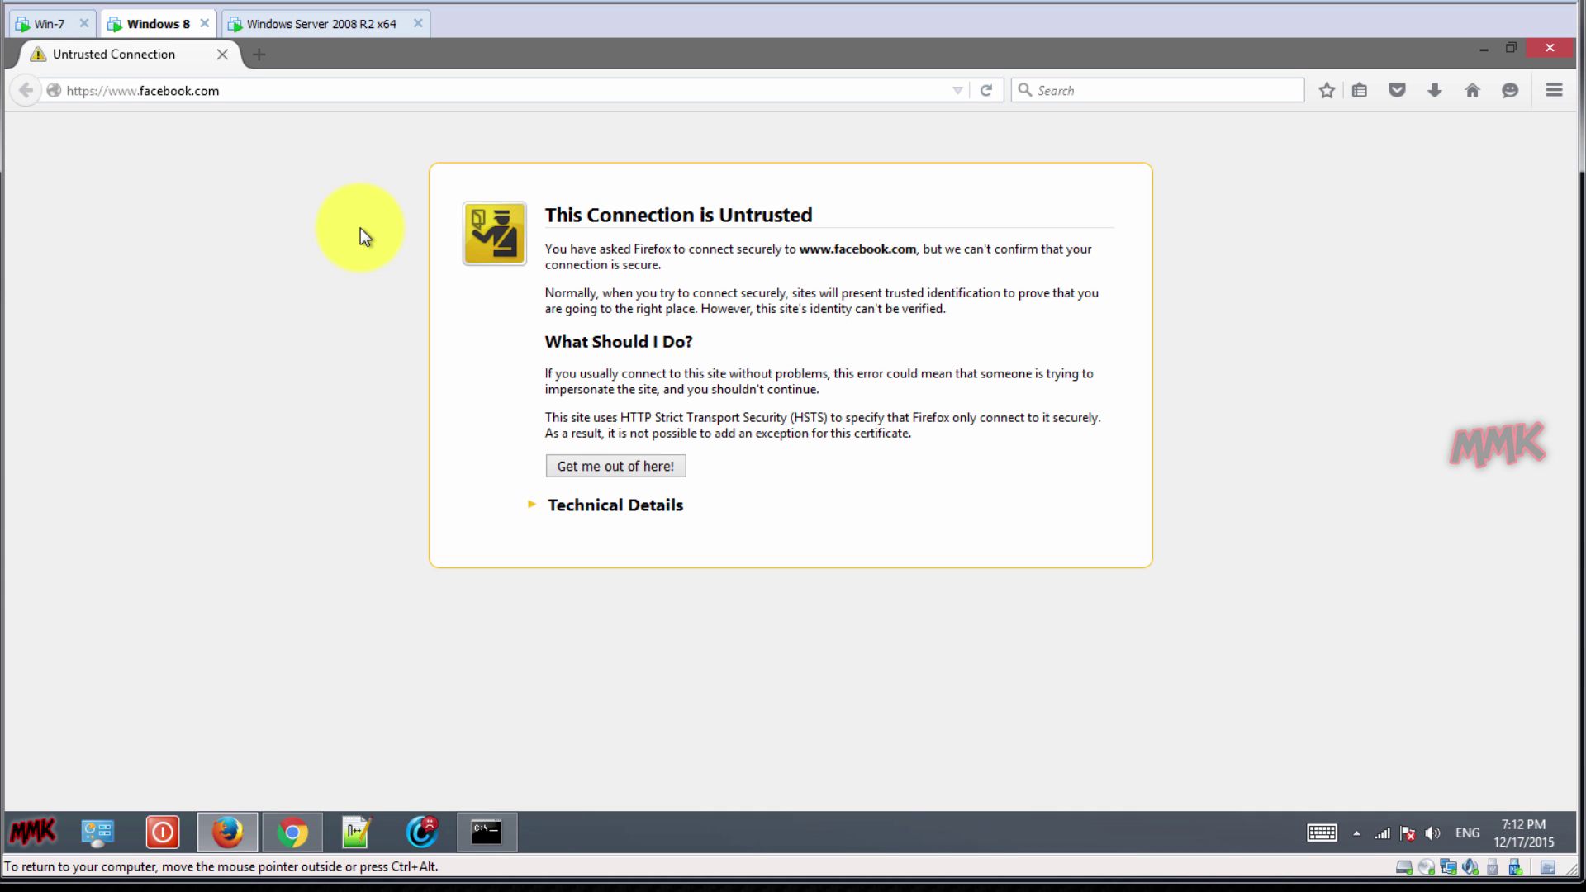
{"action": "left_click", "coordinate": [1485, 52]}
{"action": "left_click", "coordinate": [1477, 48]}
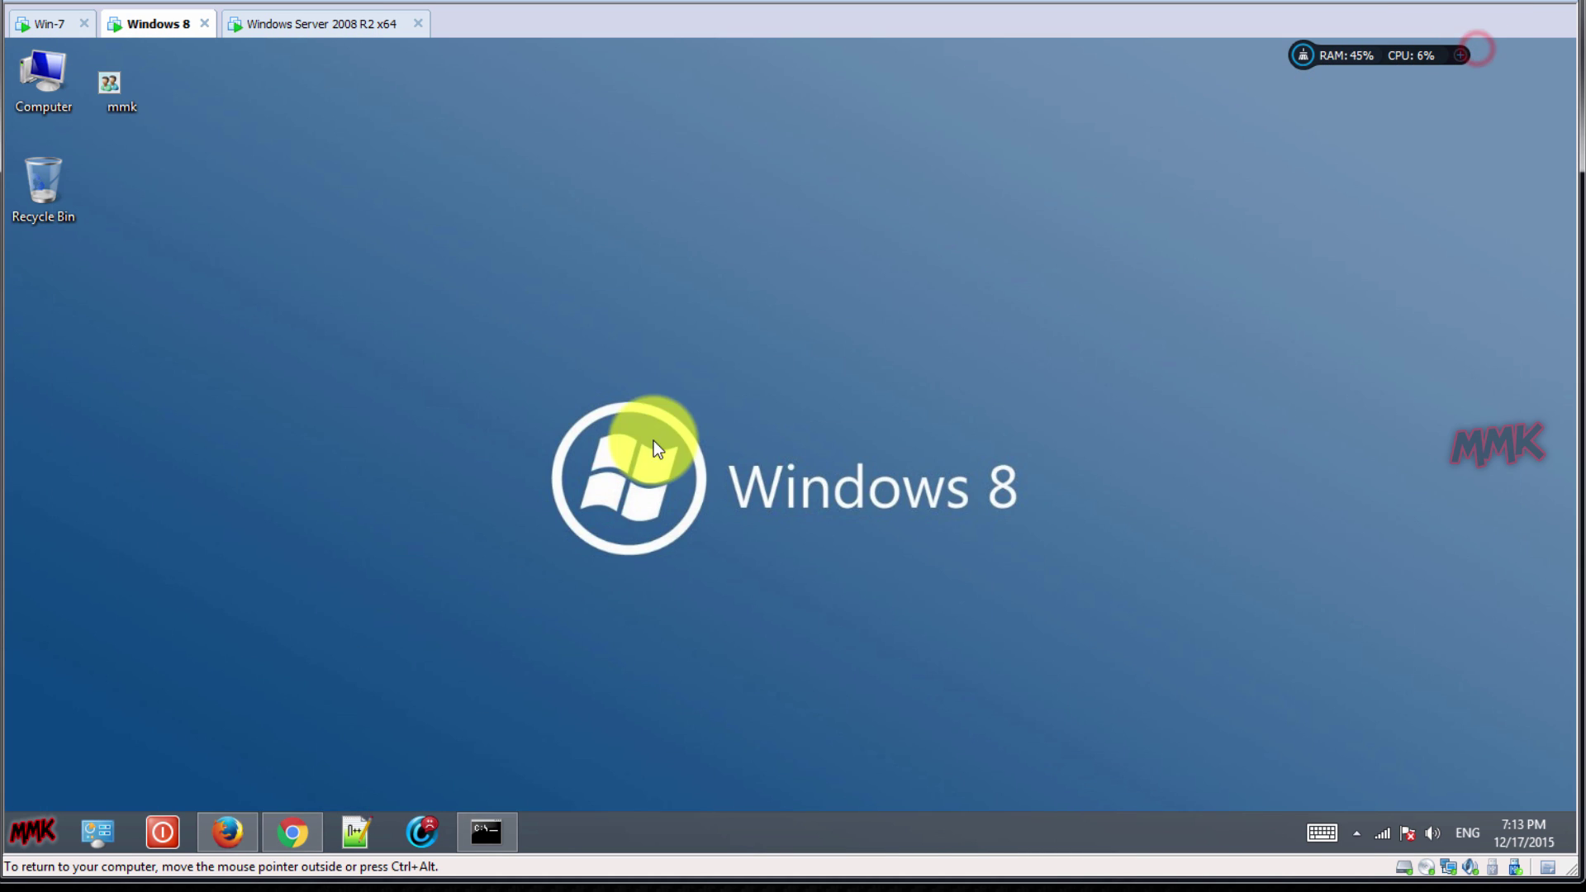
{"action": "left_click", "coordinate": [34, 830]}
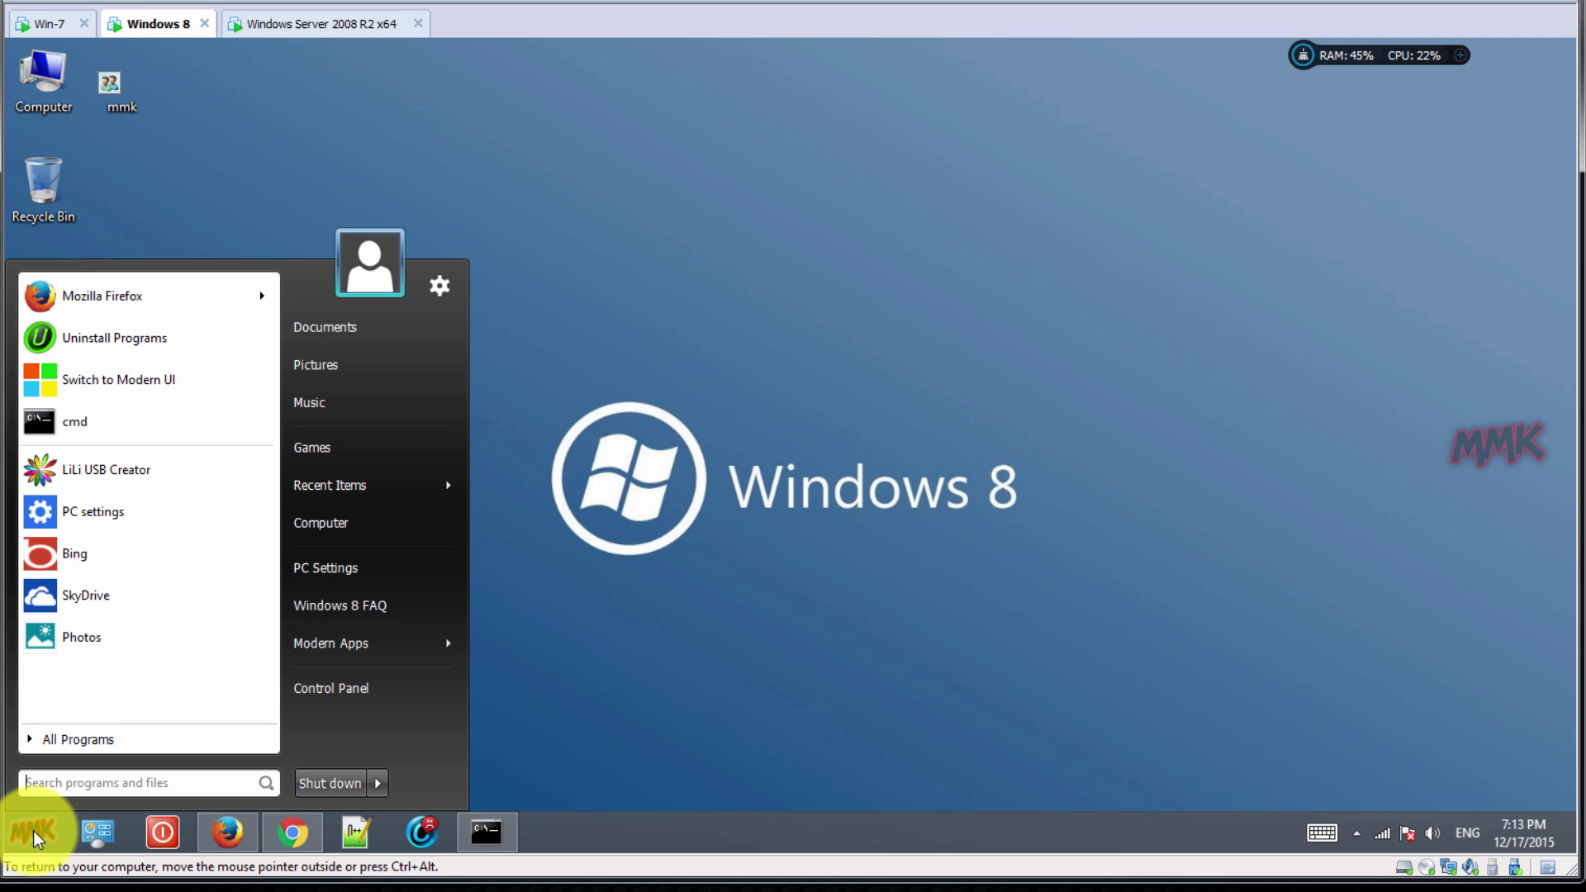
{"action": "type", "text": "inte"}
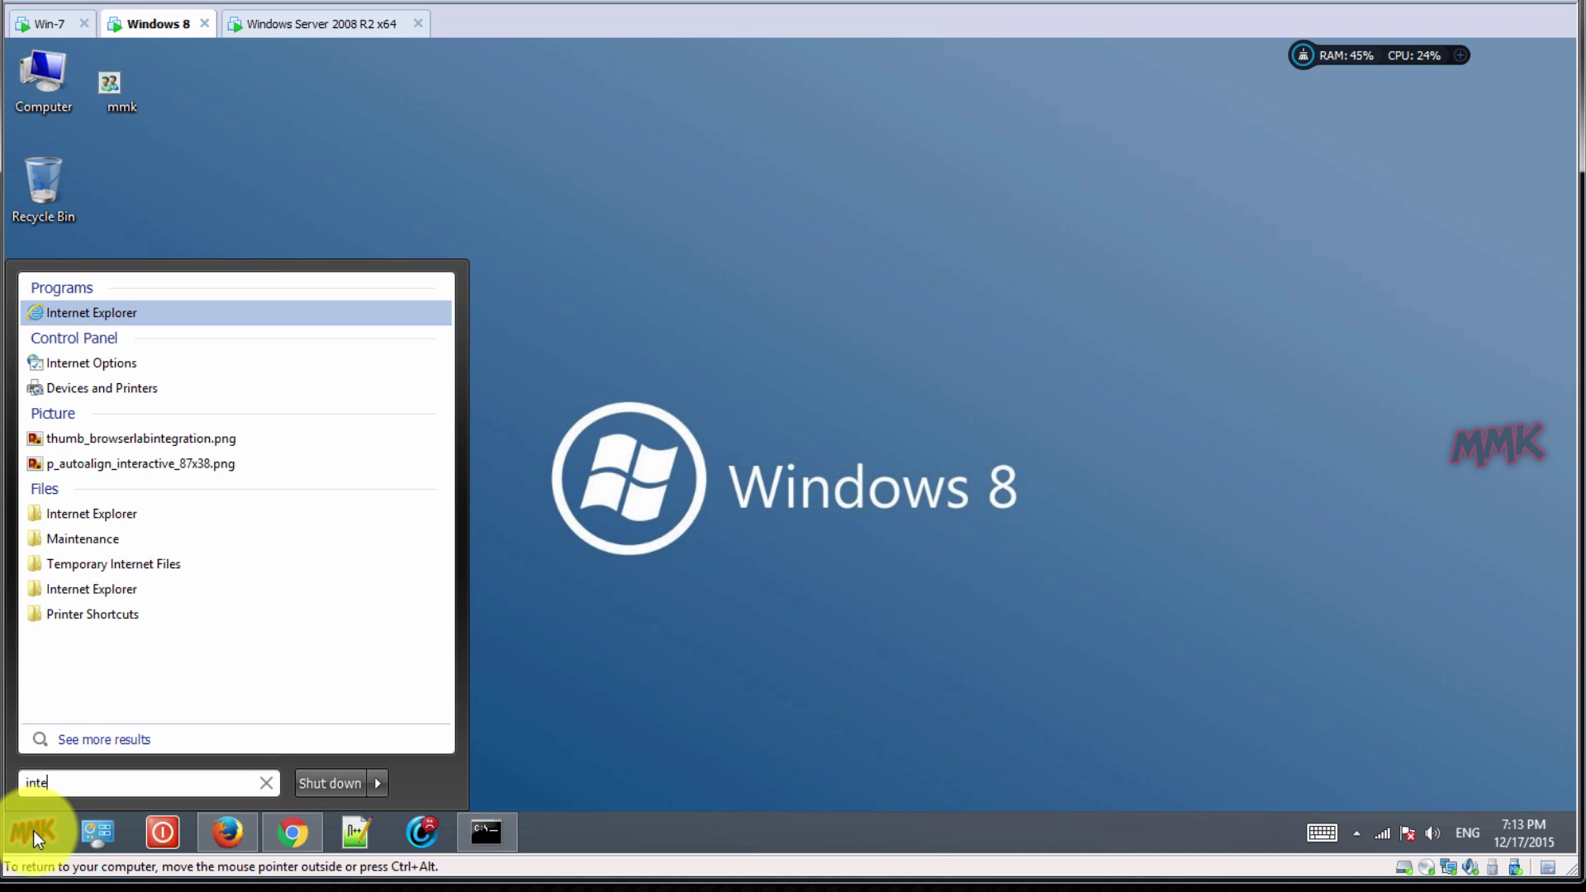
{"action": "key", "text": "Return"}
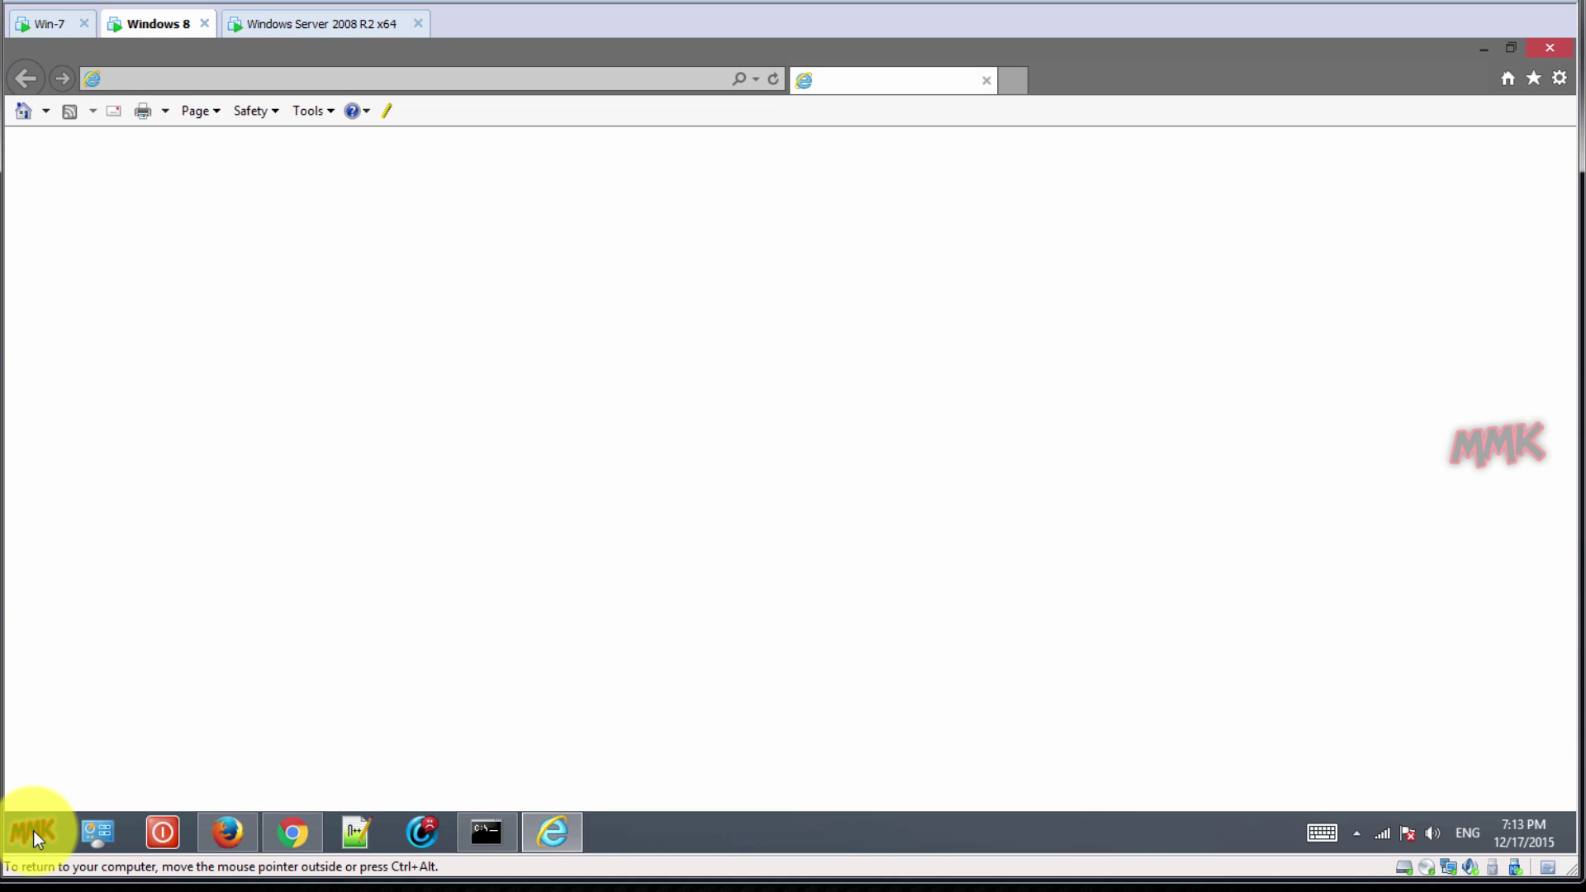
{"action": "left_click", "coordinate": [436, 81]}
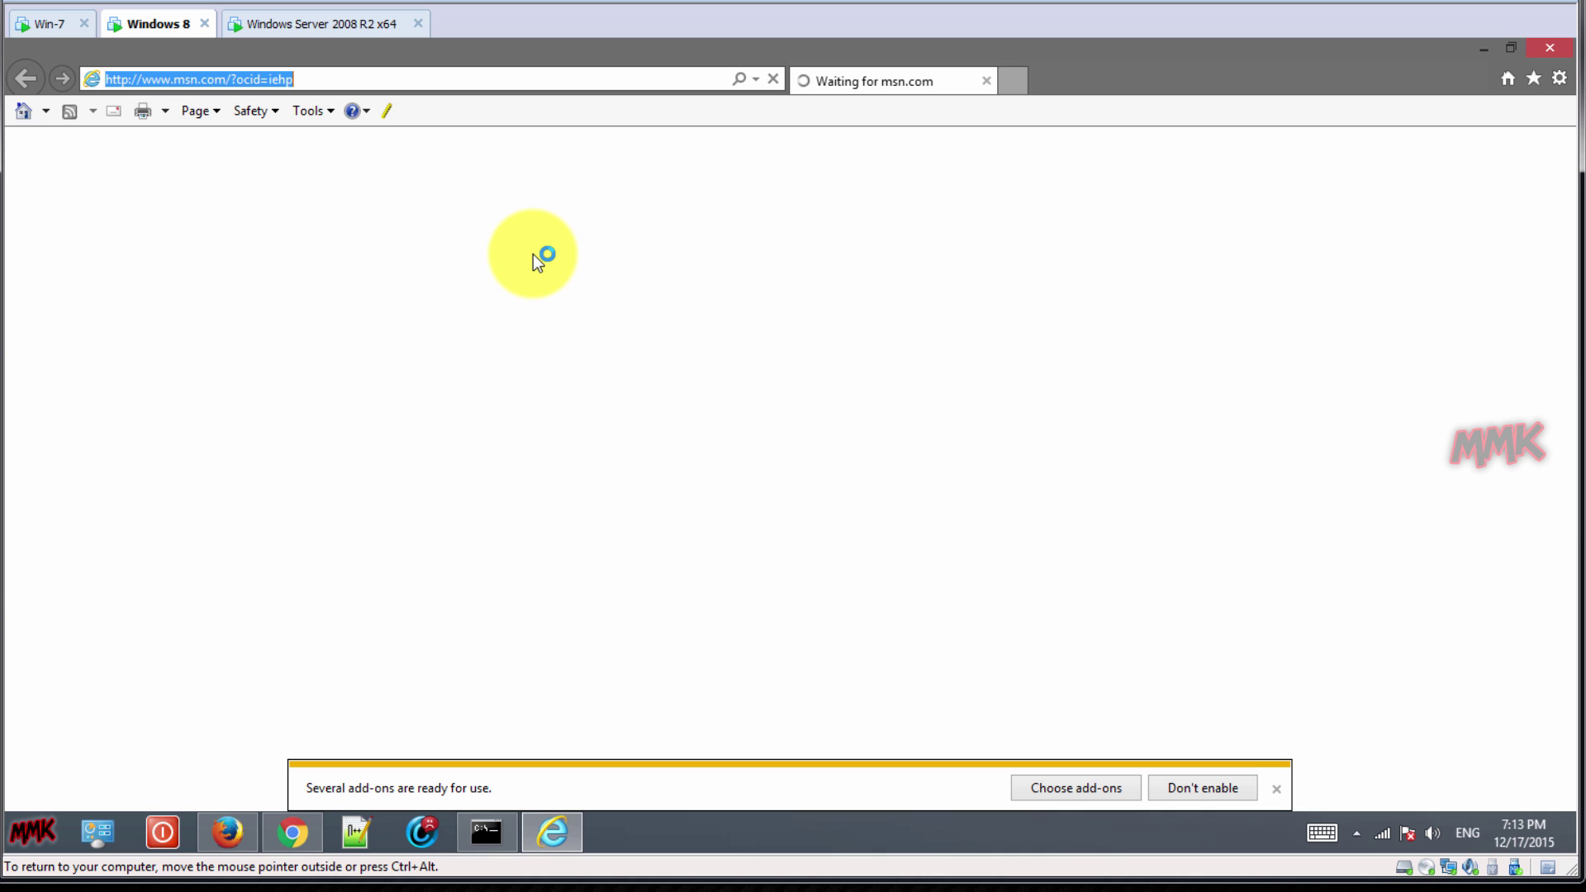
{"action": "type", "text": "www"}
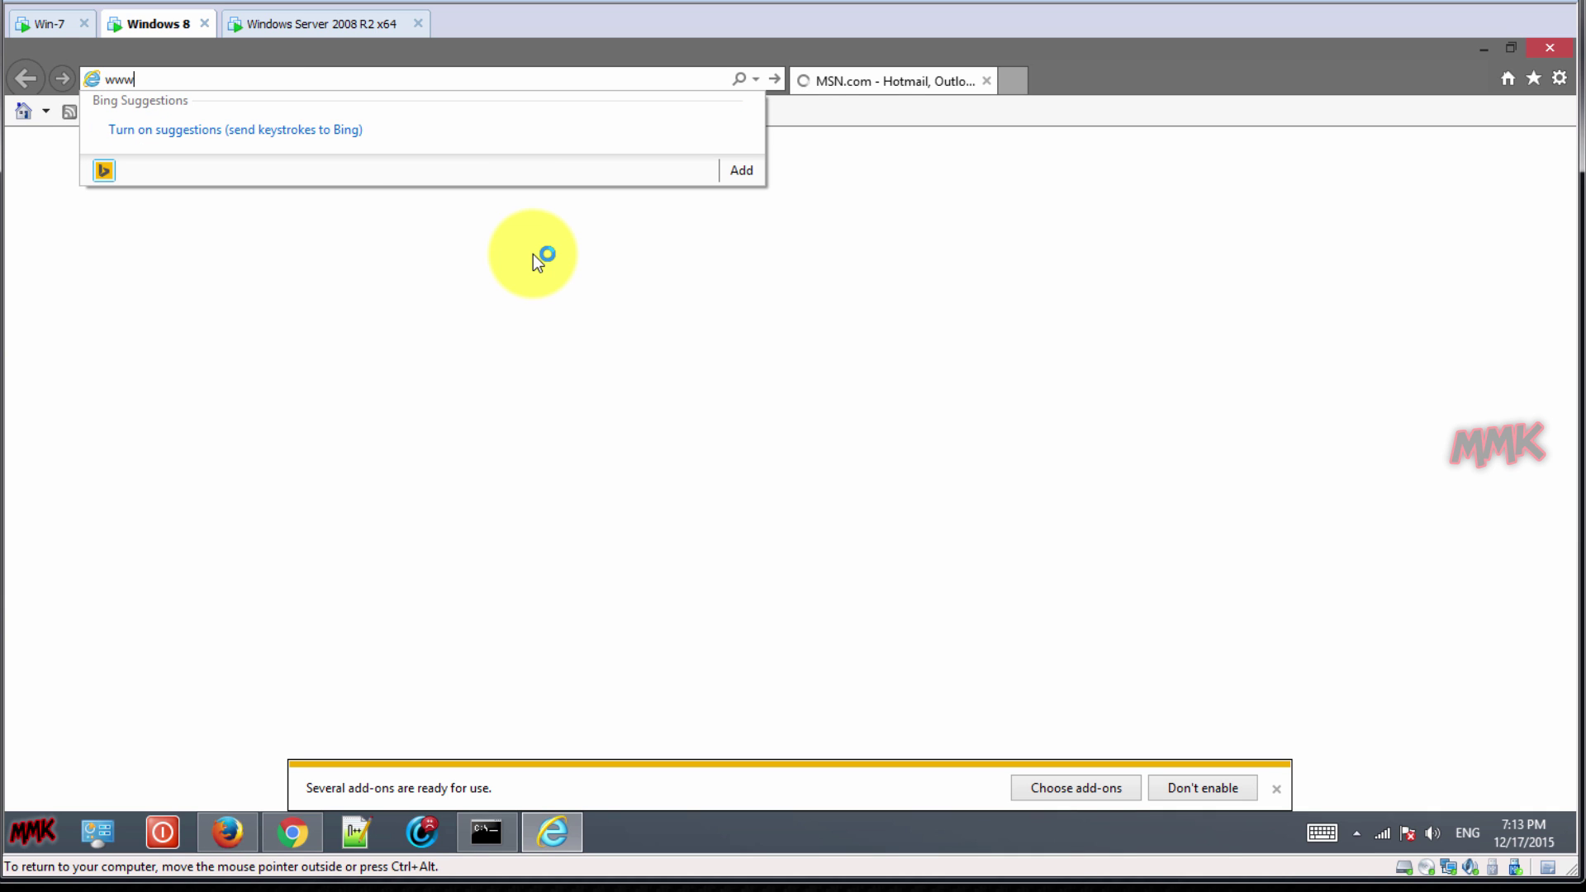
{"action": "type", "text": ".face"}
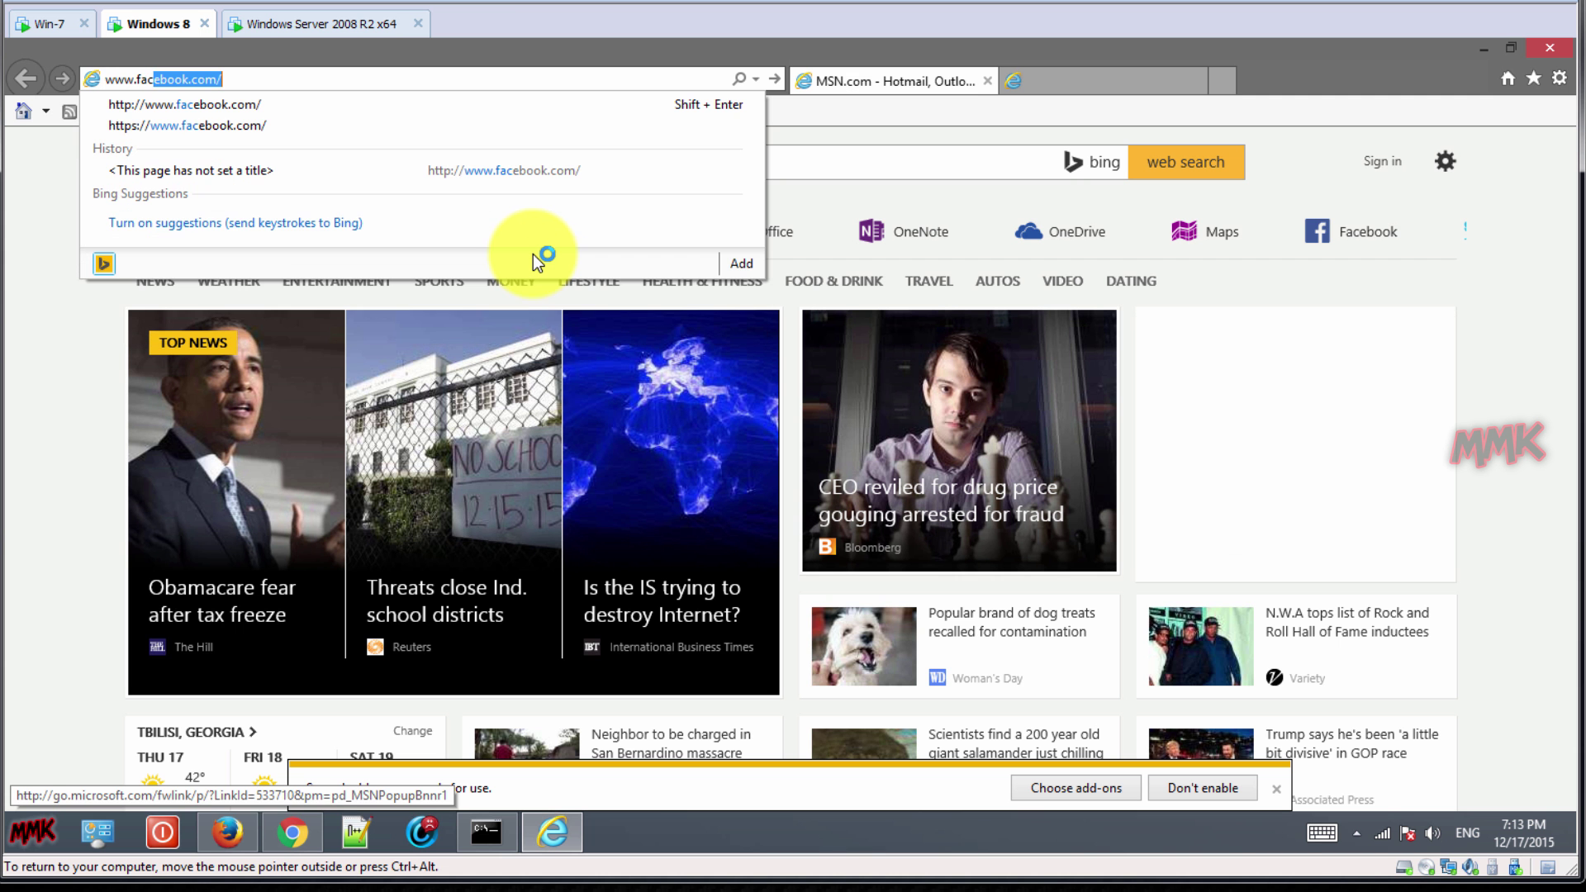
{"action": "type", "text": "book"}
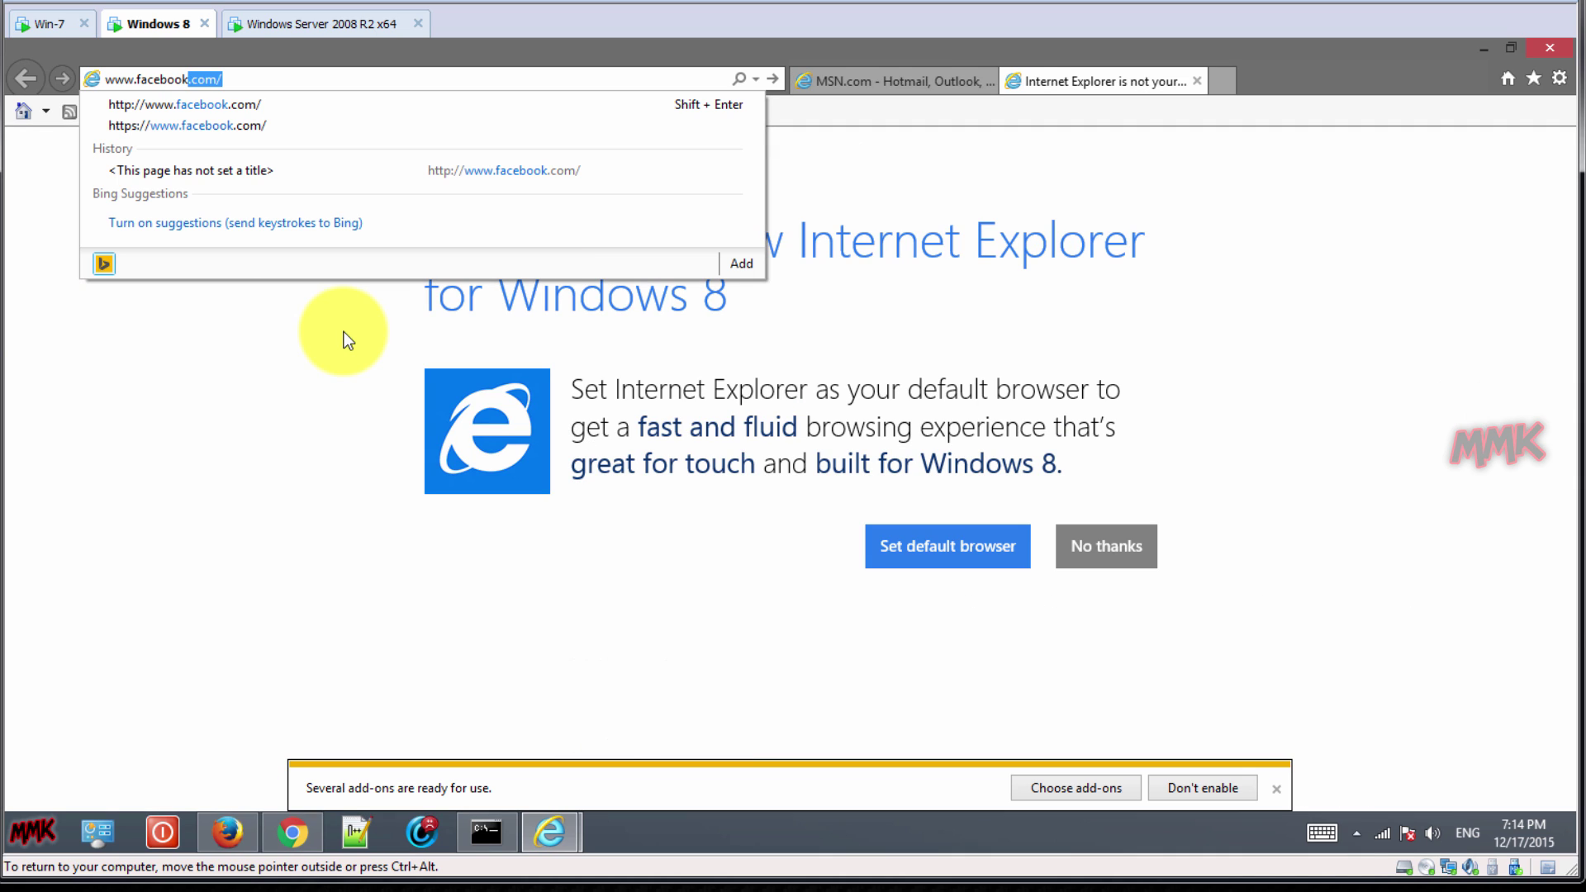
{"action": "key", "text": "Return"}
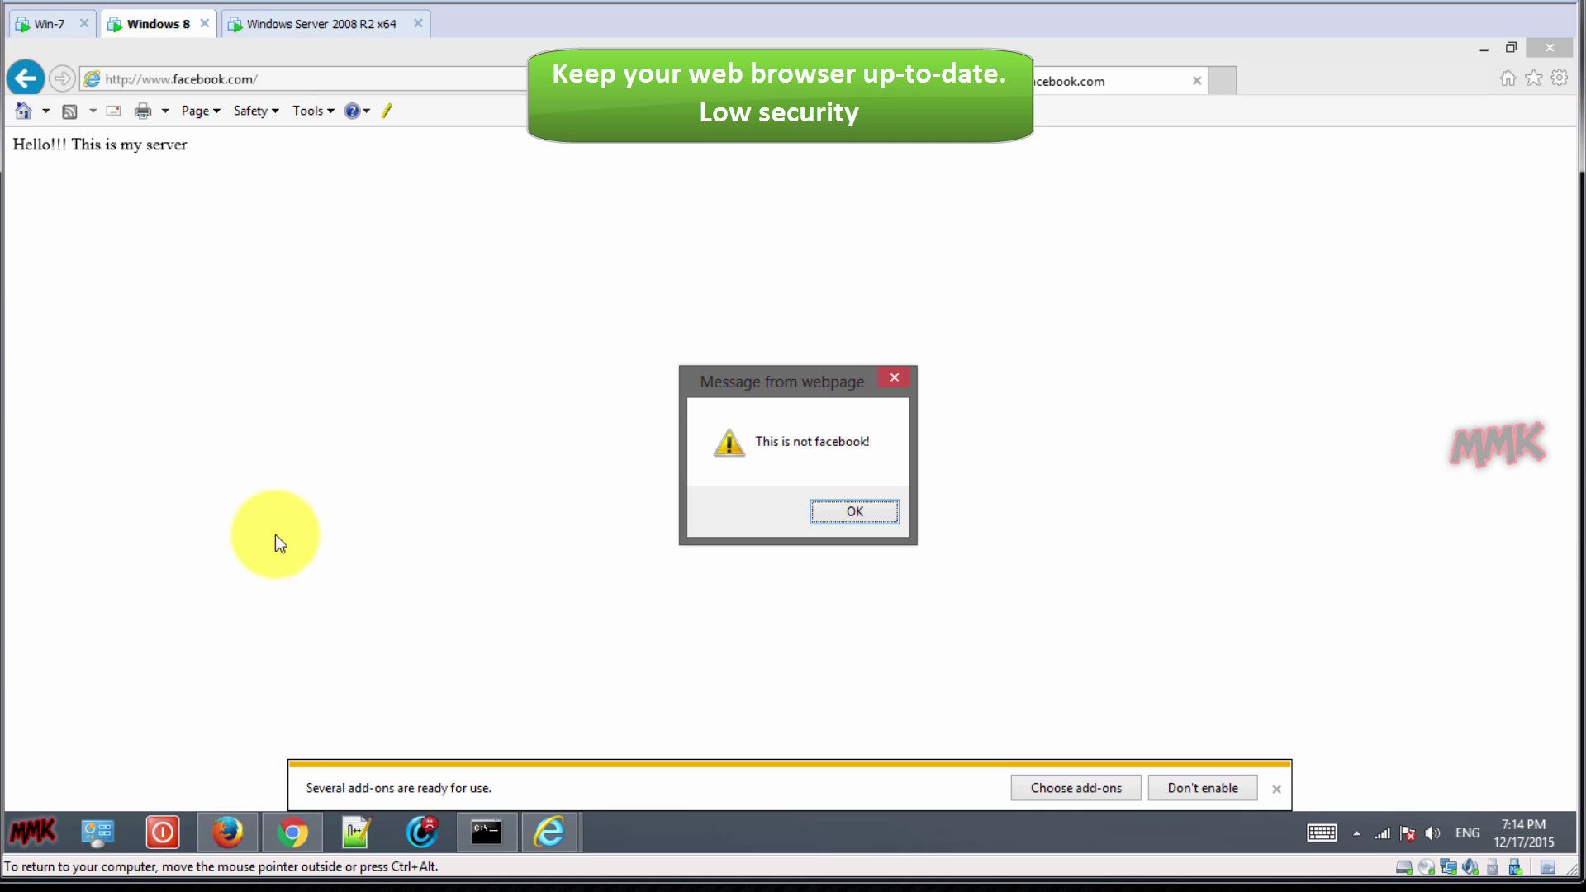
Check Chrome's version on its Settings About page, then minimize Chrome.
{"action": "left_click", "coordinate": [282, 831]}
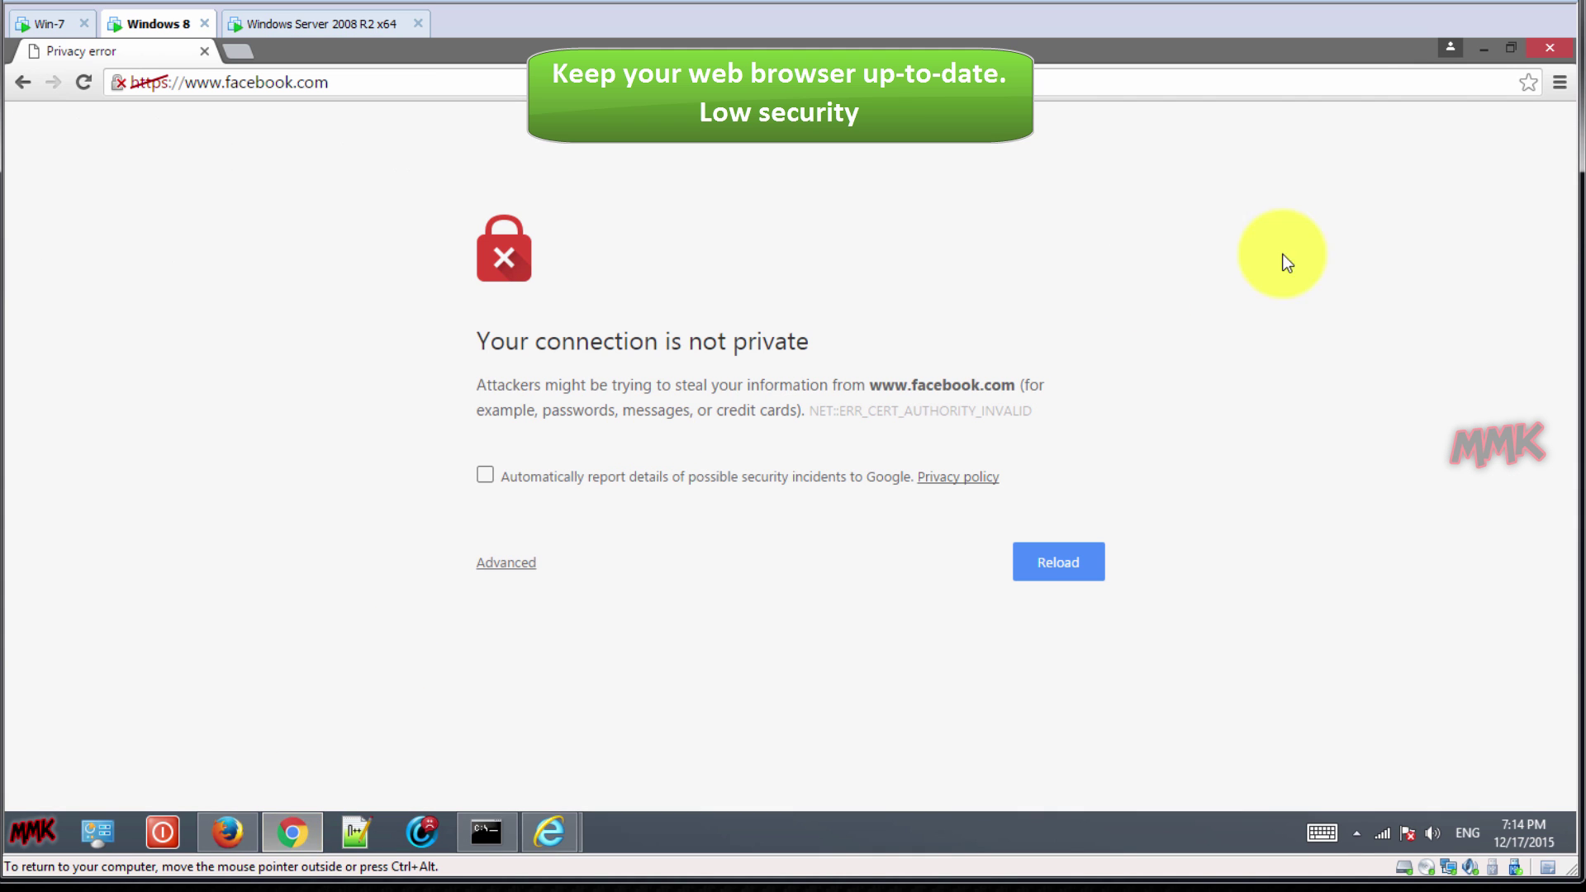
{"action": "left_click", "coordinate": [1558, 82]}
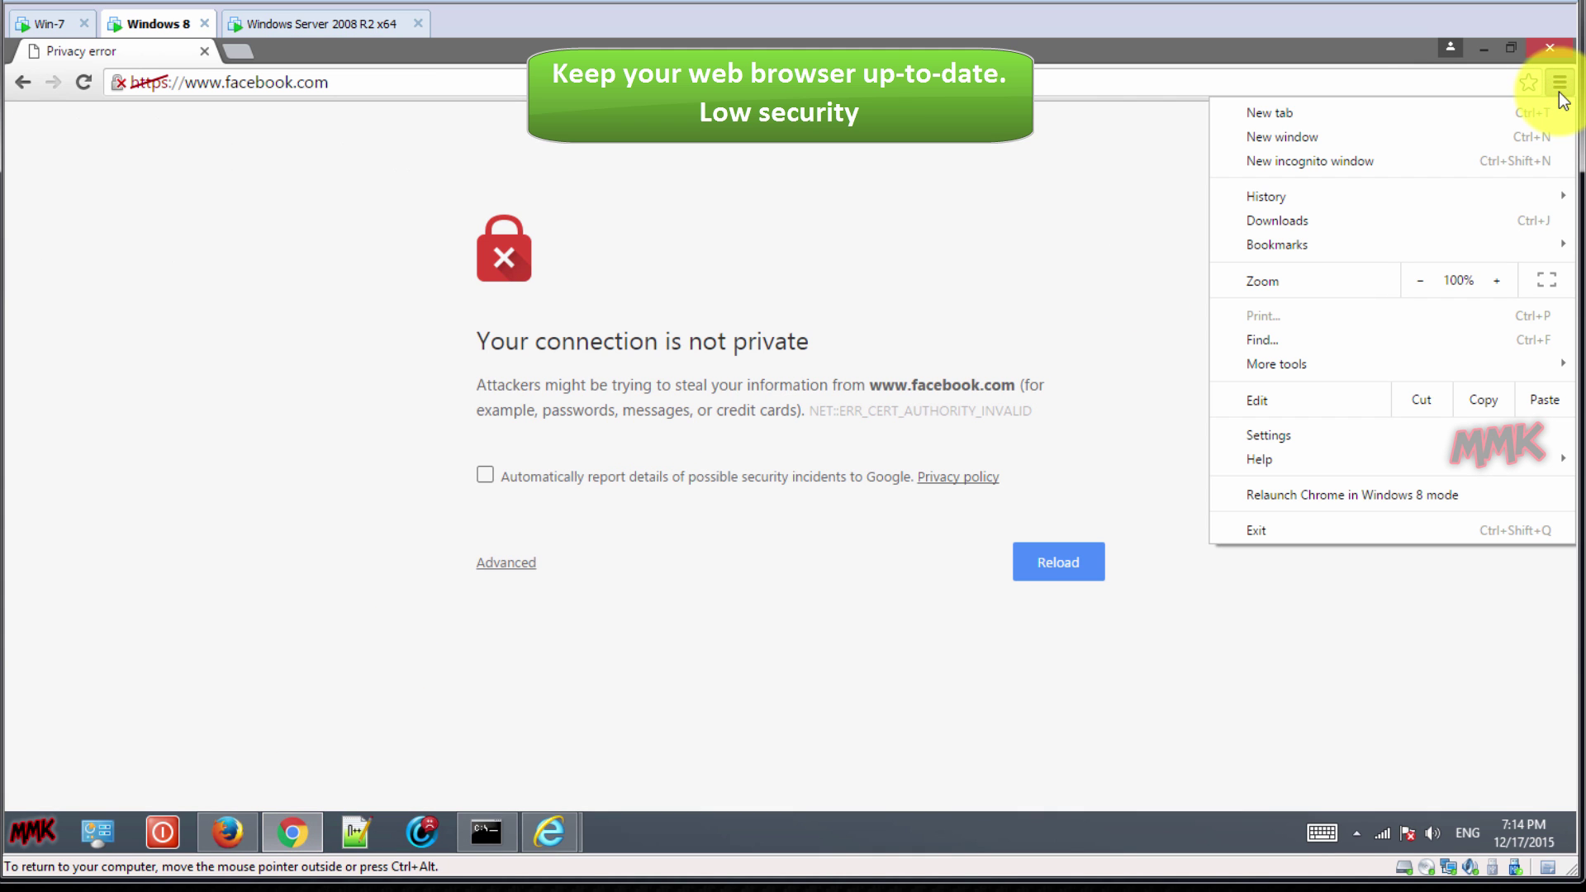
{"action": "left_click", "coordinate": [1379, 433]}
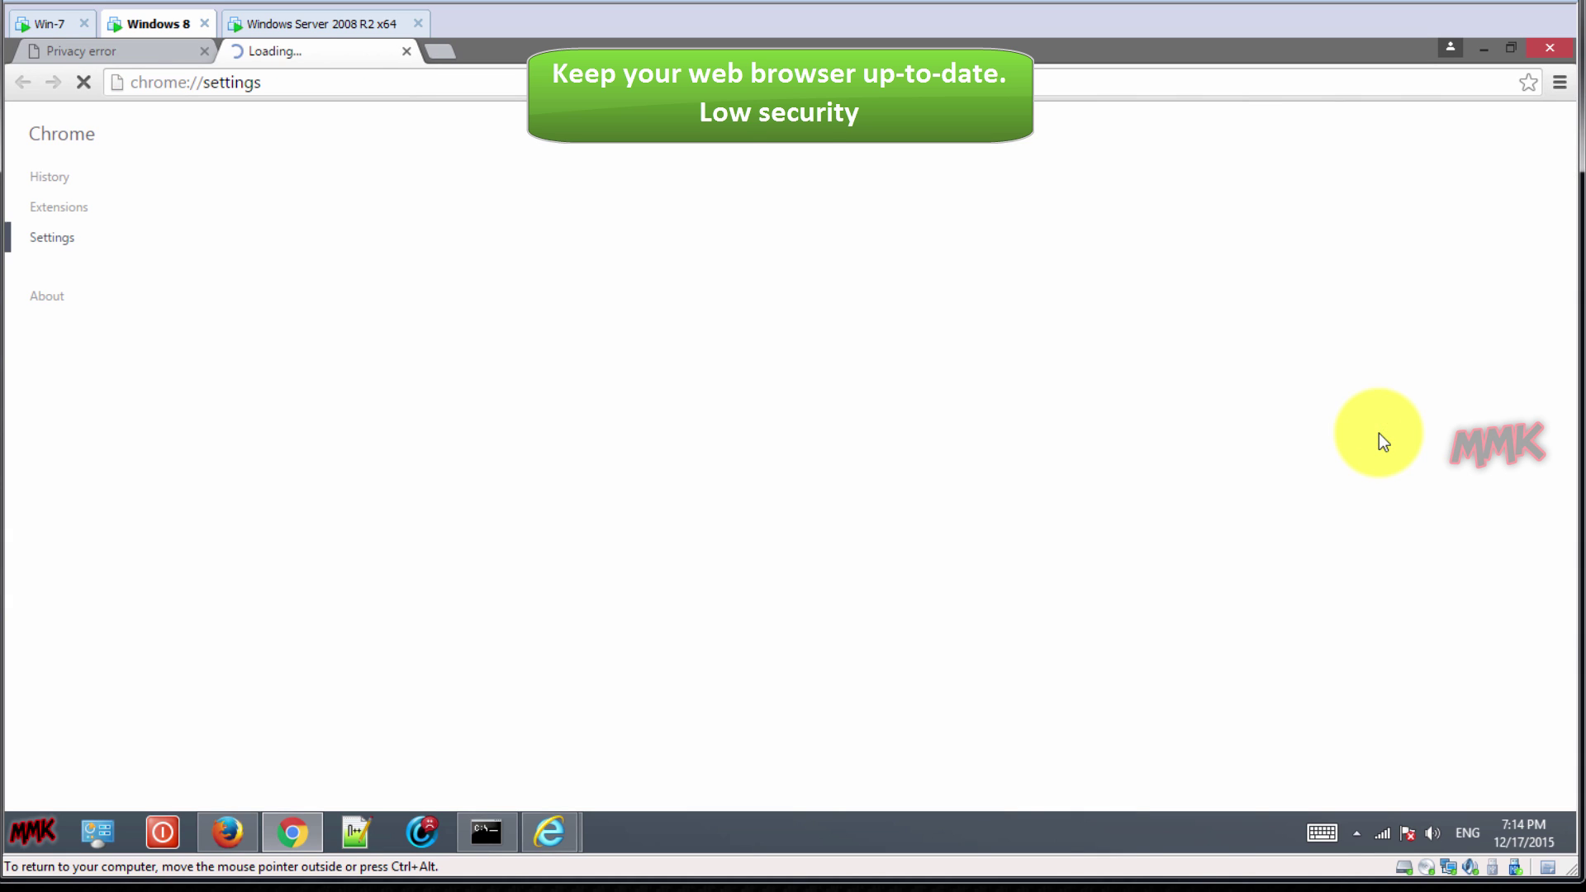
{"action": "left_click", "coordinate": [47, 297]}
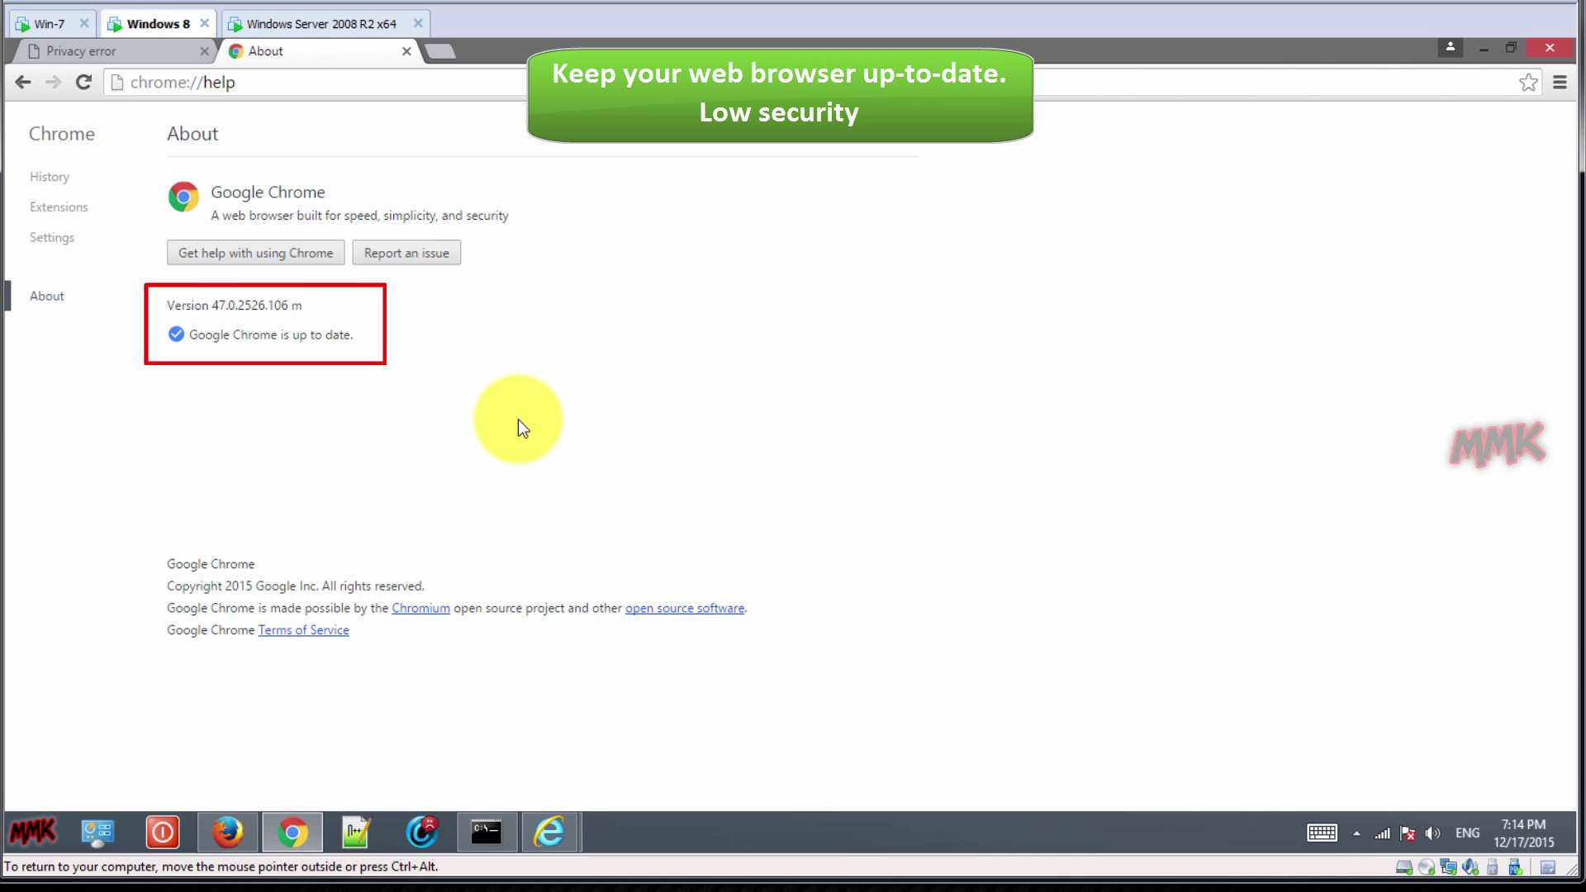
{"action": "left_click", "coordinate": [1492, 55]}
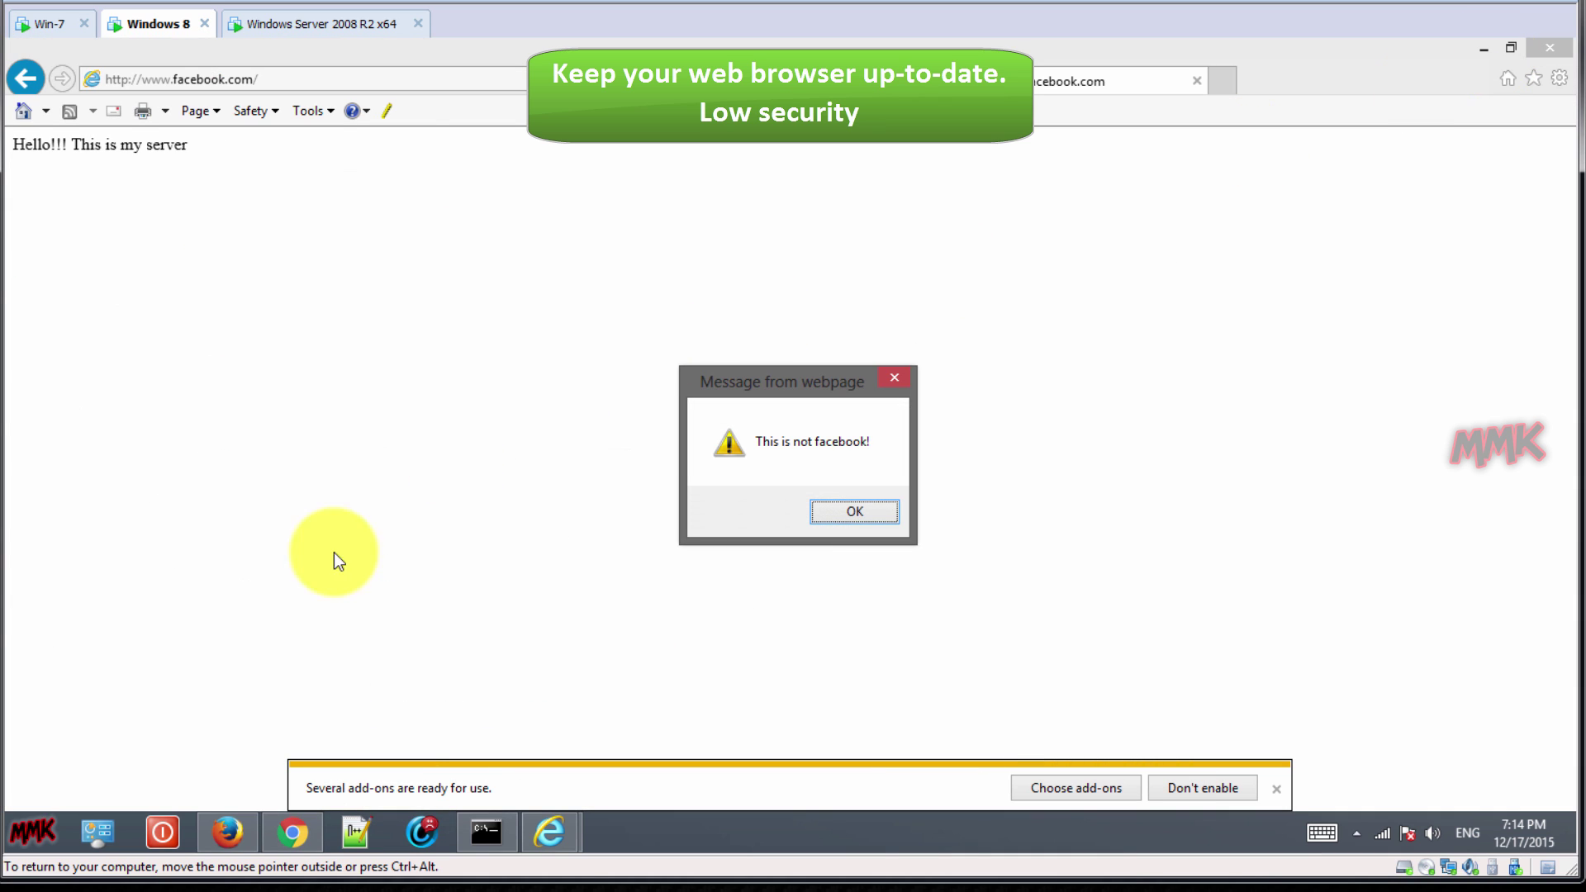
Check Firefox's version (41.0.2) via Help > About Firefox, then close the dialog.
{"action": "left_click", "coordinate": [221, 833]}
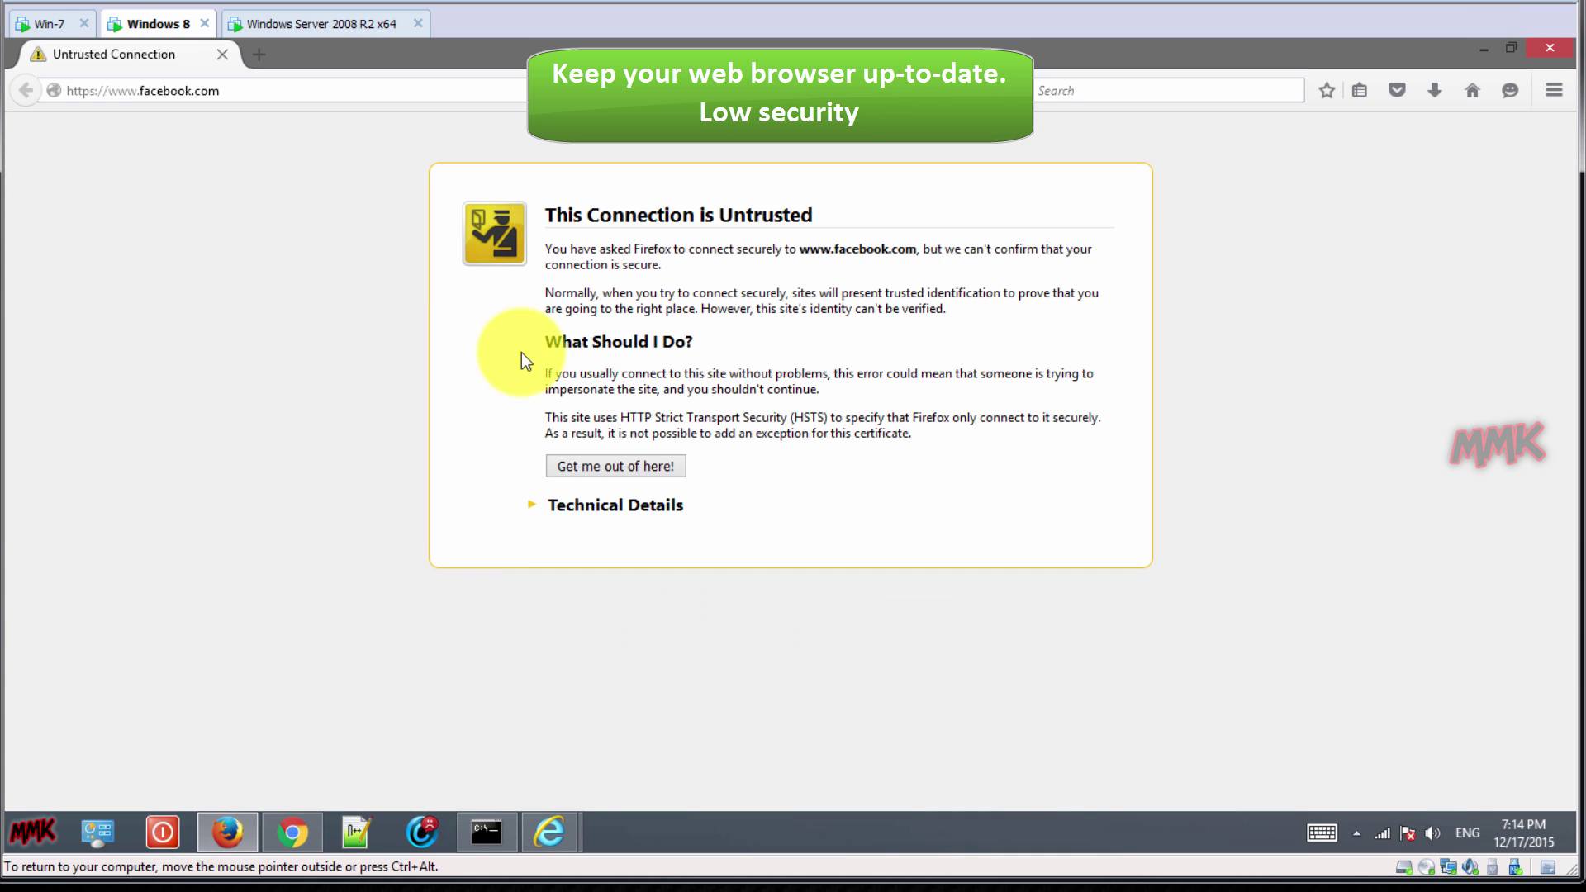
{"action": "left_click", "coordinate": [1542, 89]}
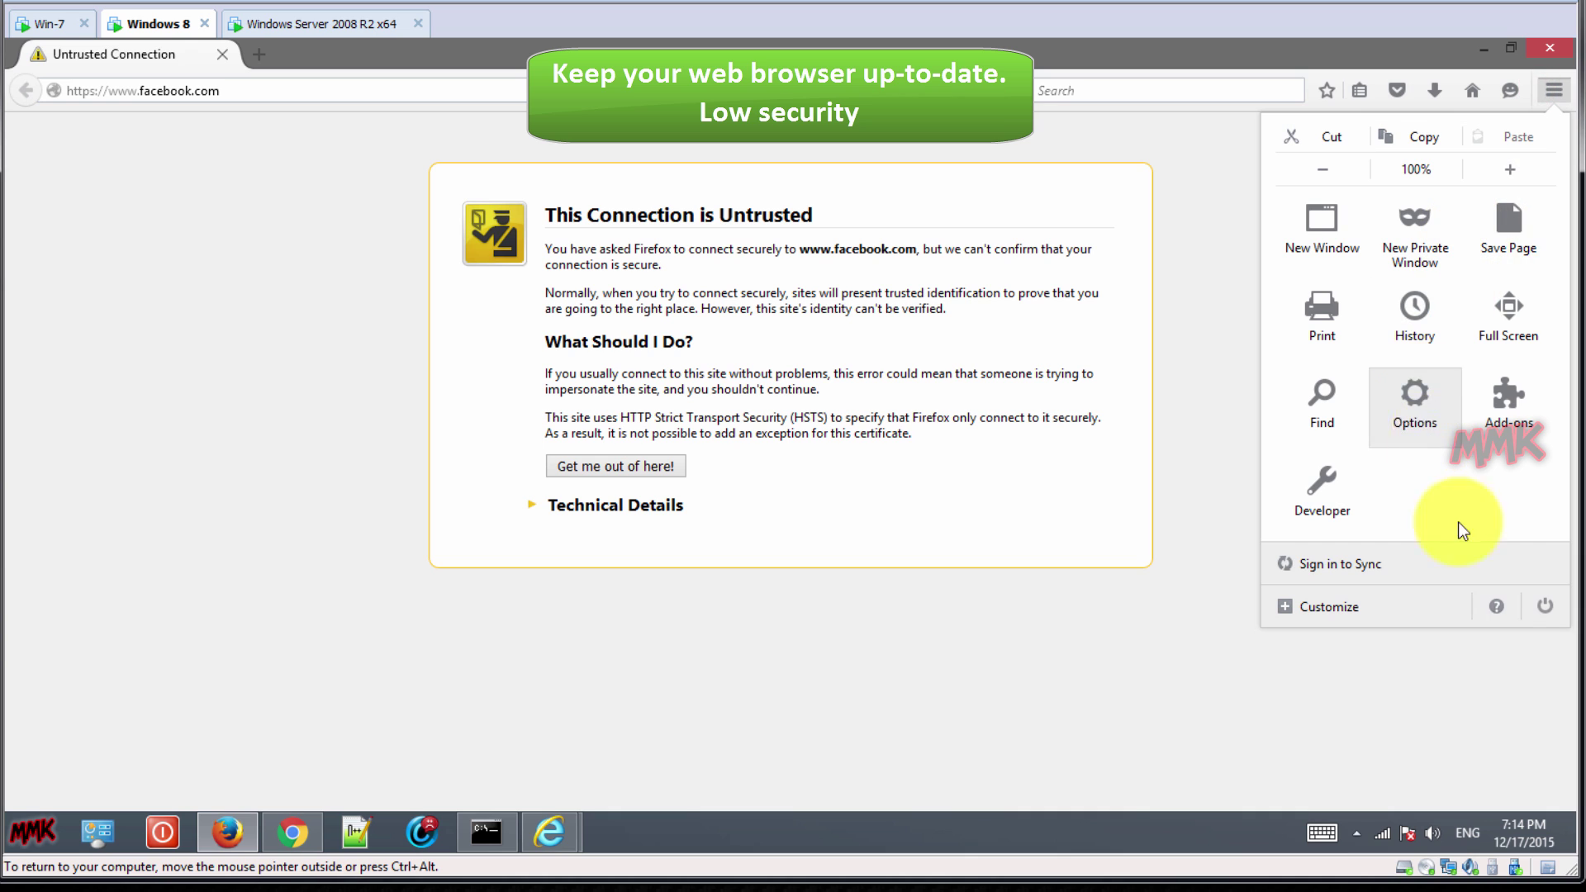
{"action": "left_click", "coordinate": [1490, 608]}
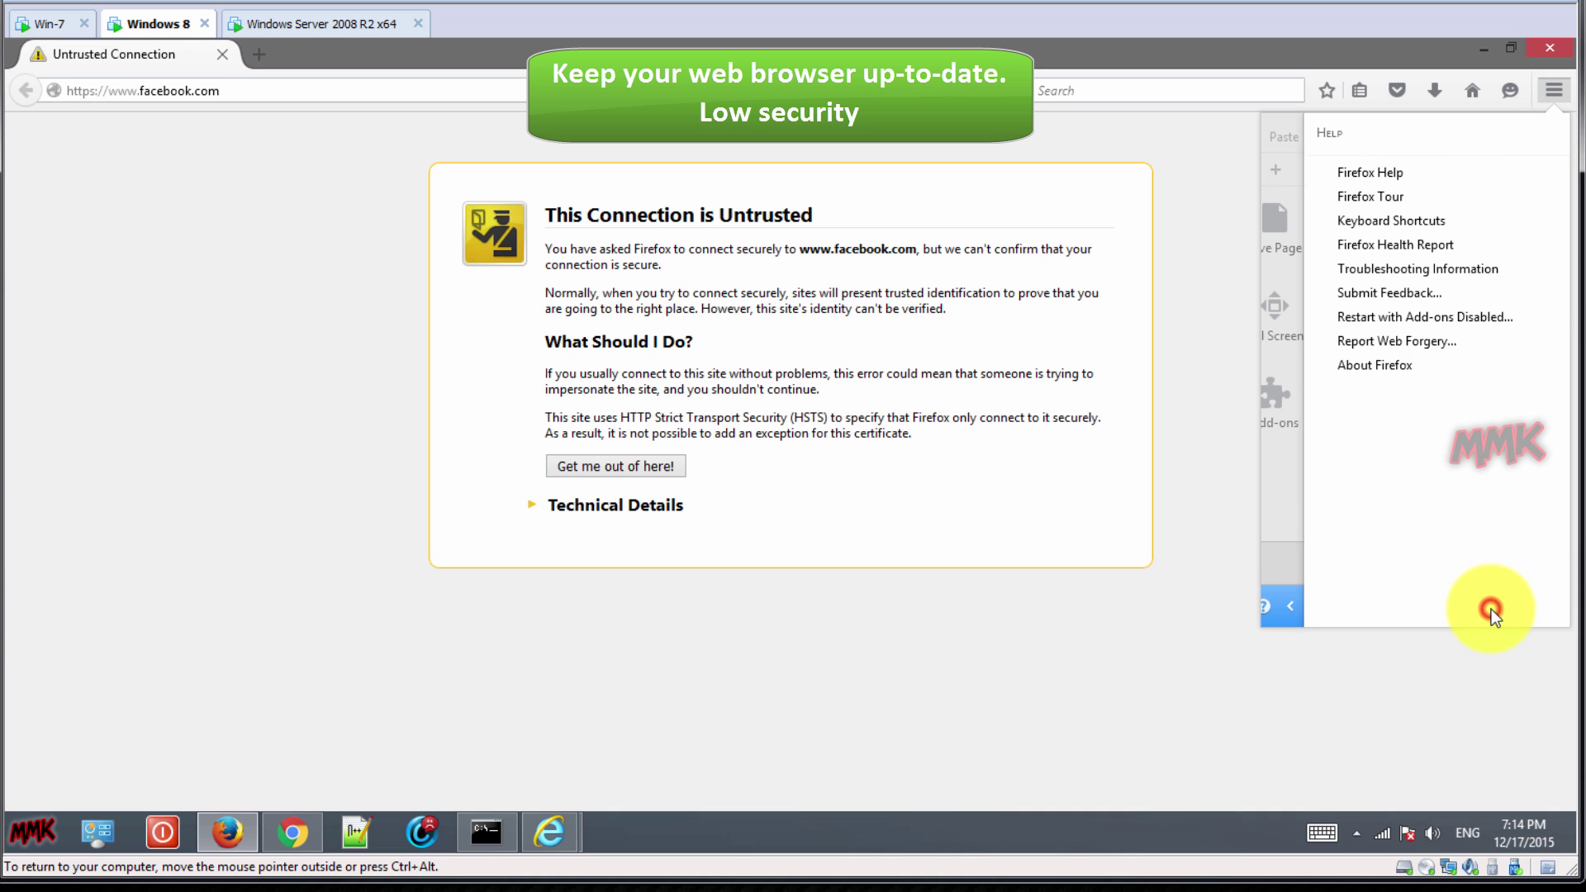
{"action": "left_click", "coordinate": [1385, 360]}
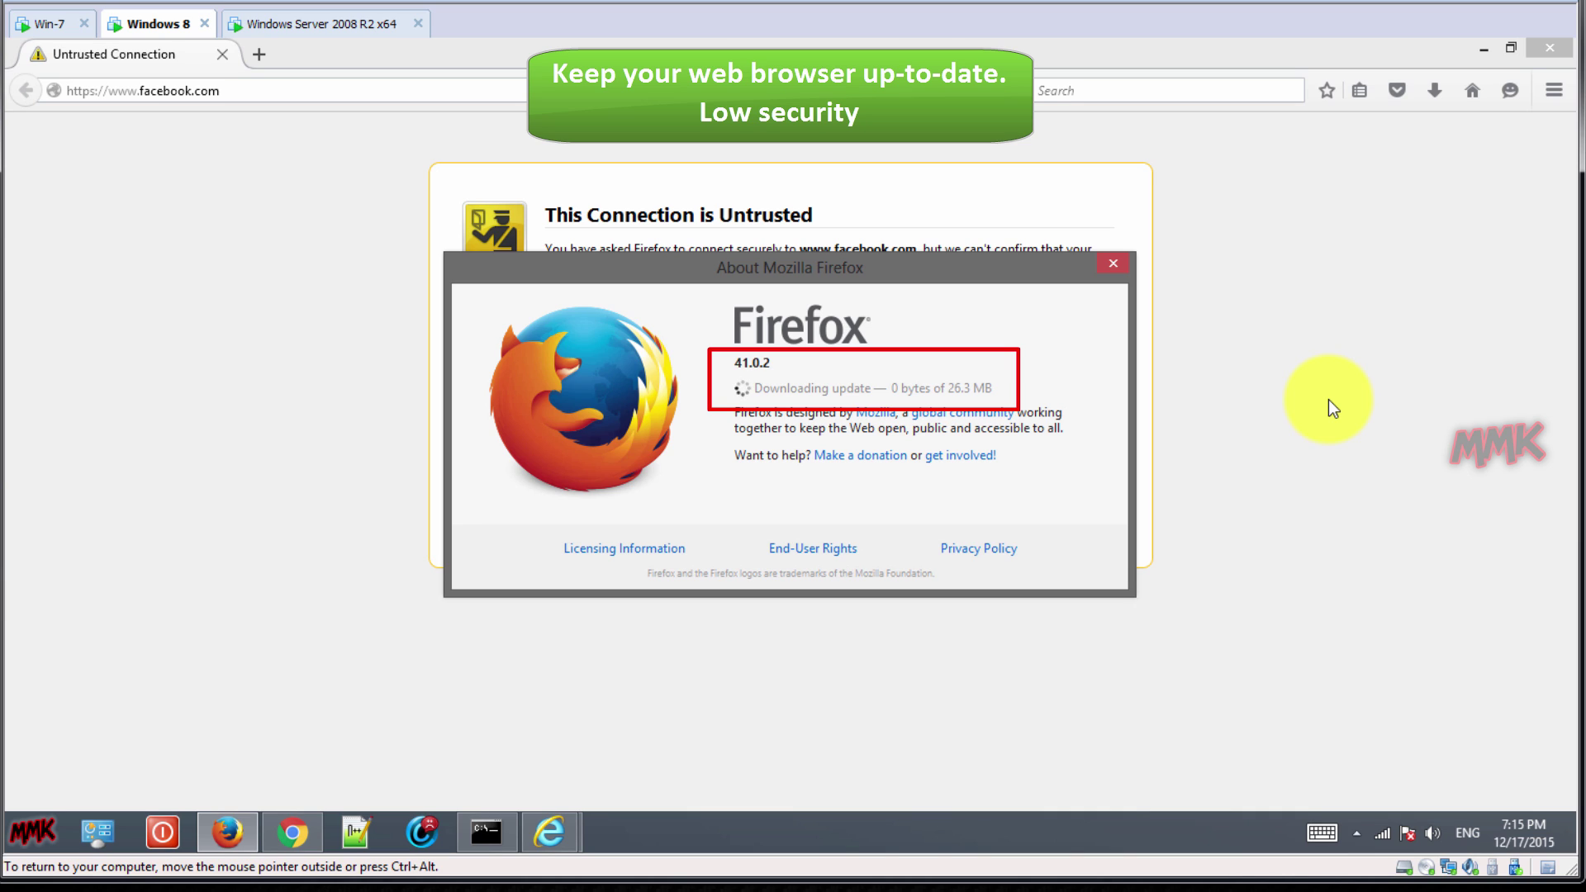
{"action": "left_click", "coordinate": [1110, 266]}
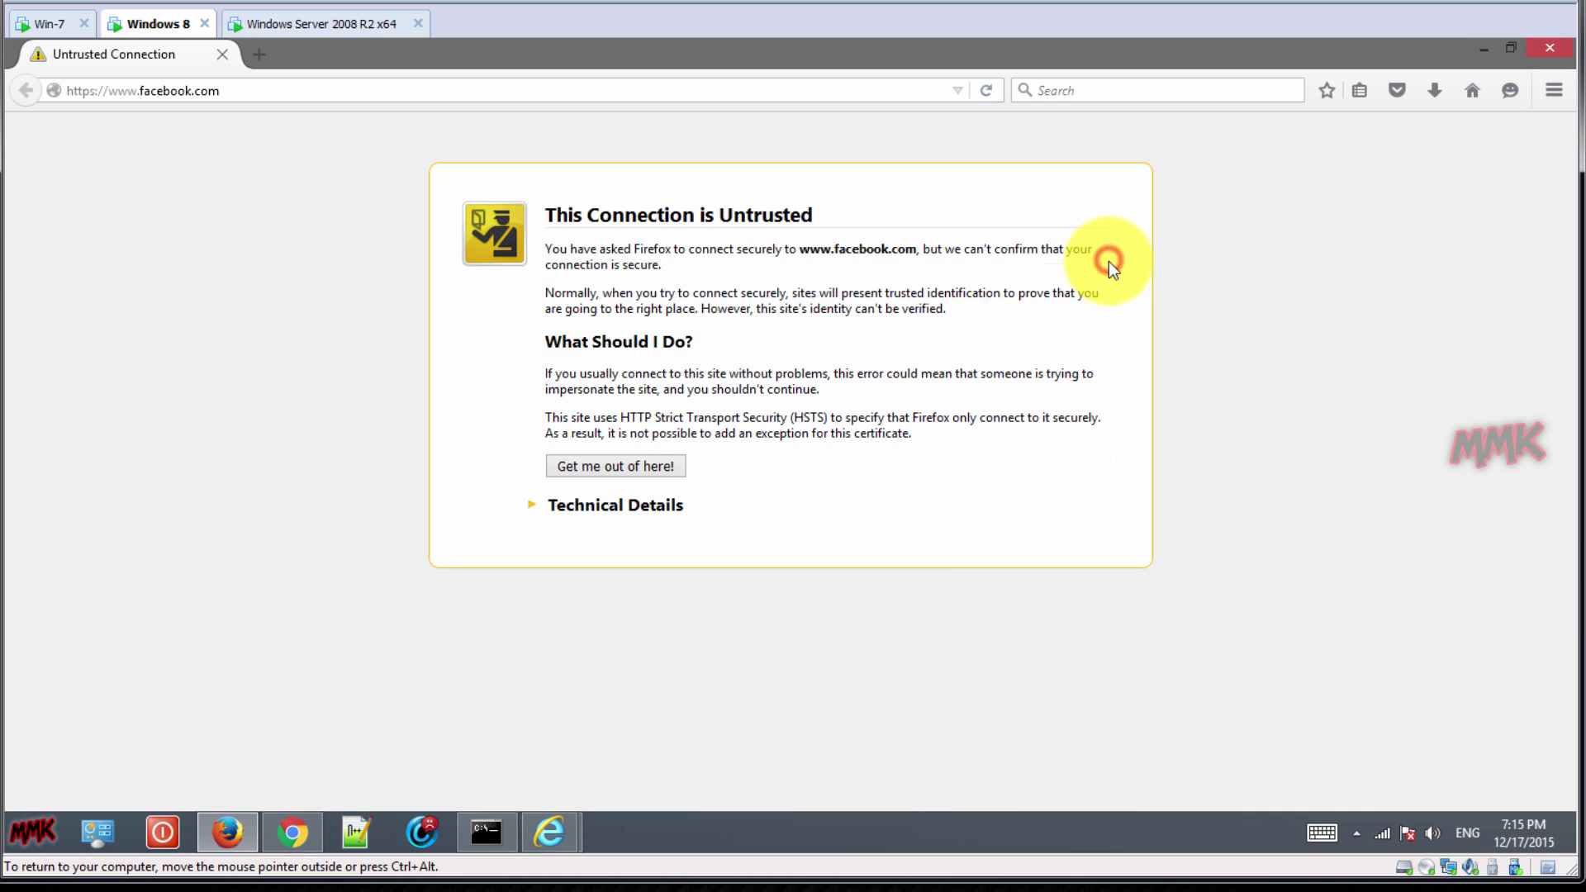
Dismiss the 'This is not facebook!' alert in Internet Explorer and return to the desktop.
{"action": "left_click", "coordinate": [1479, 51]}
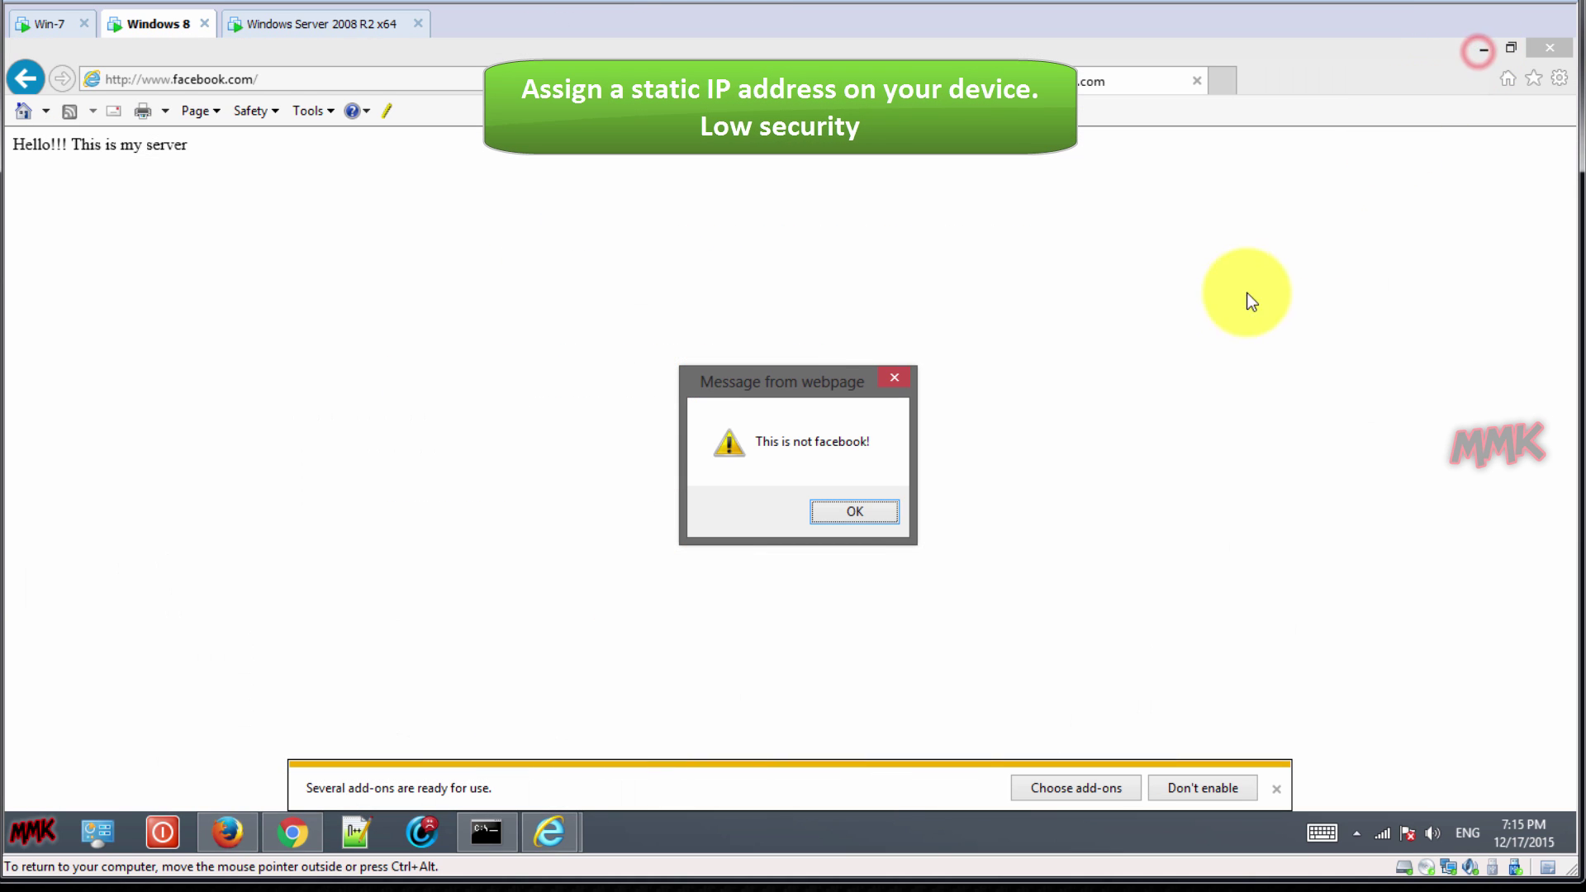
{"action": "left_click", "coordinate": [854, 512]}
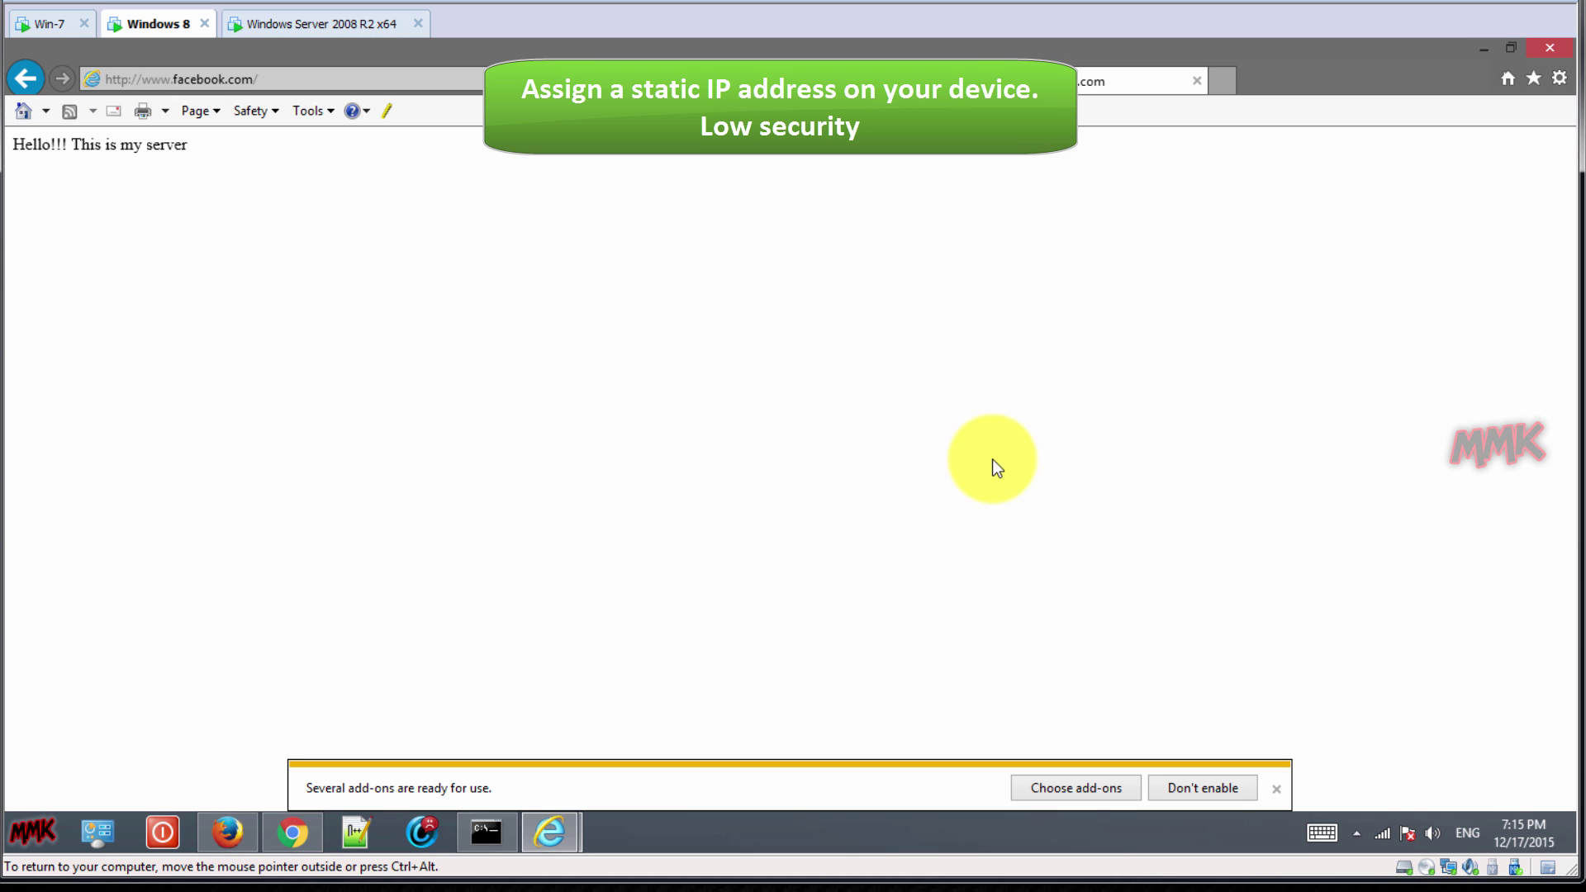
{"action": "left_click", "coordinate": [1480, 53]}
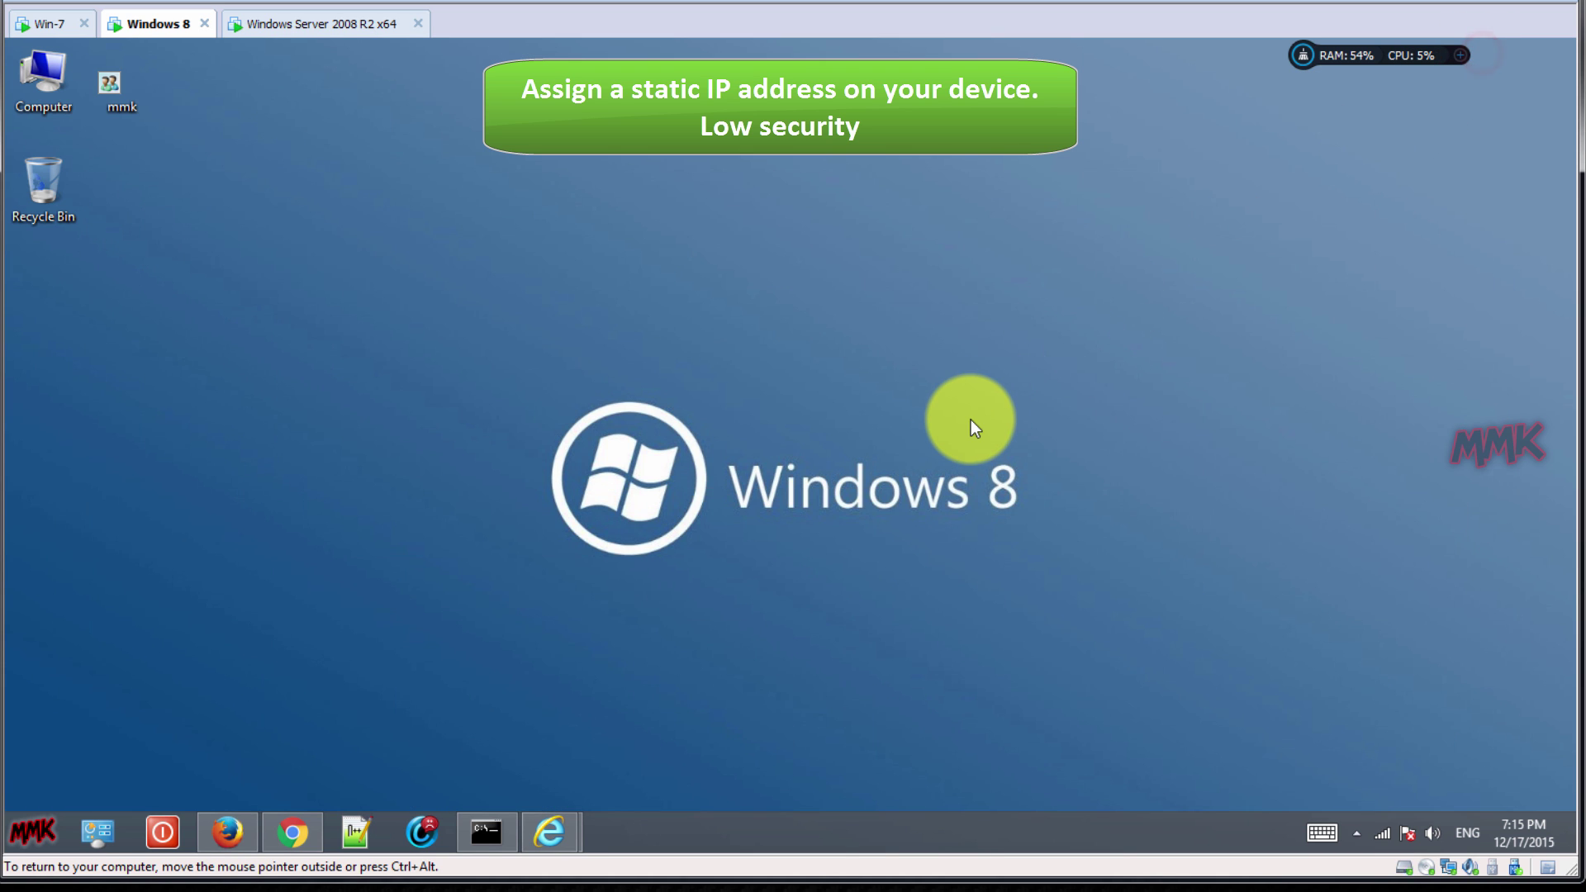
{"action": "left_click", "coordinate": [970, 420]}
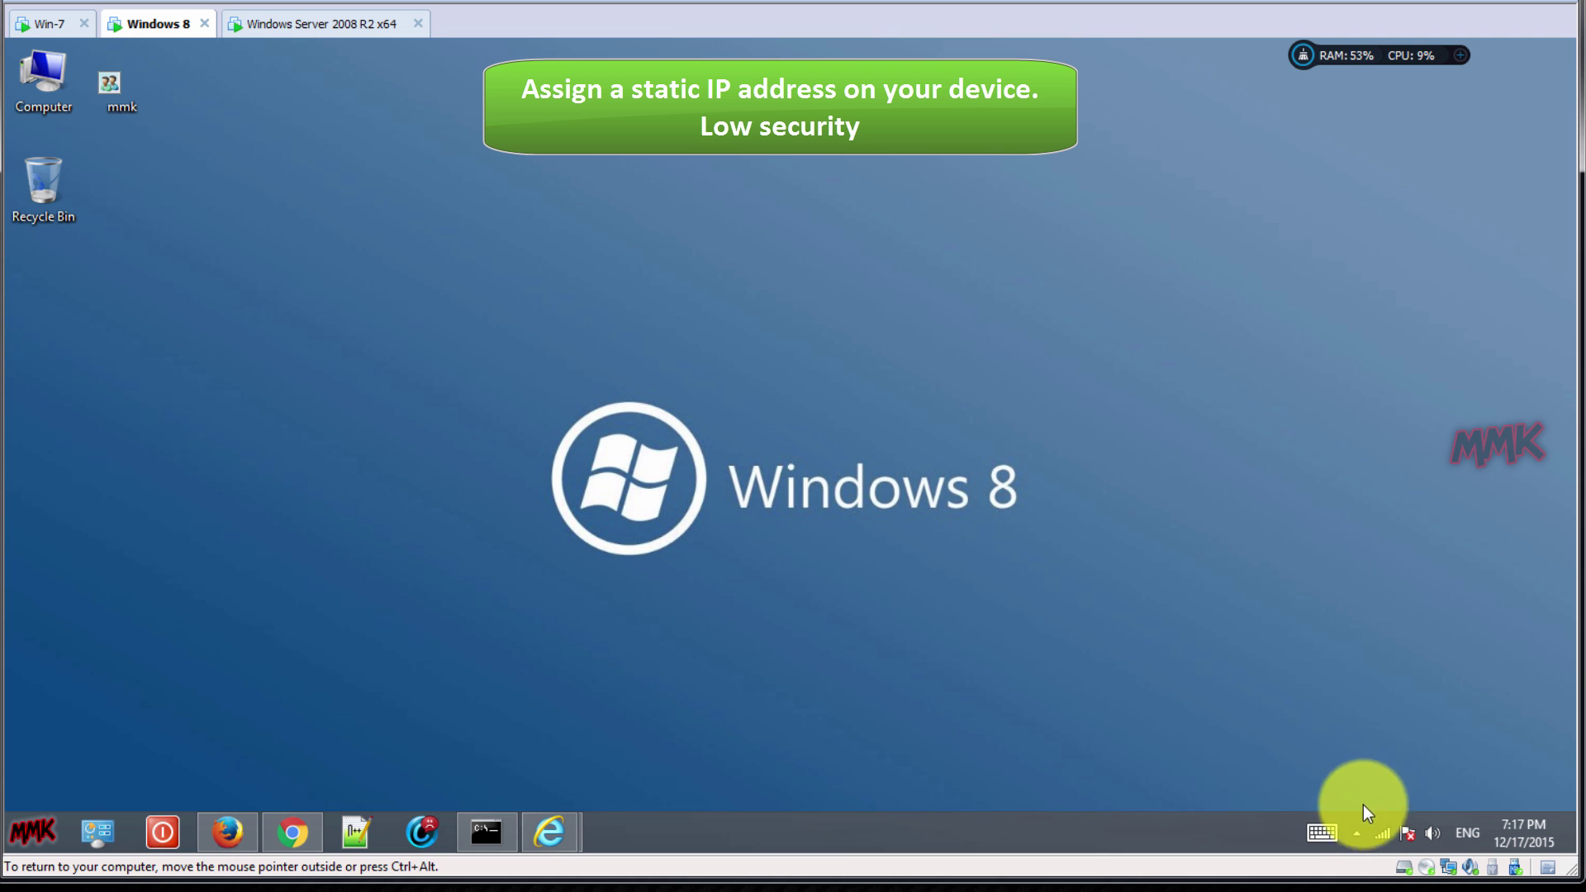
Bring up the Wi-Fi 3 adapter's properties through the Network and Sharing Center.
{"action": "right_click", "coordinate": [1383, 833]}
{"action": "left_click", "coordinate": [1381, 818]}
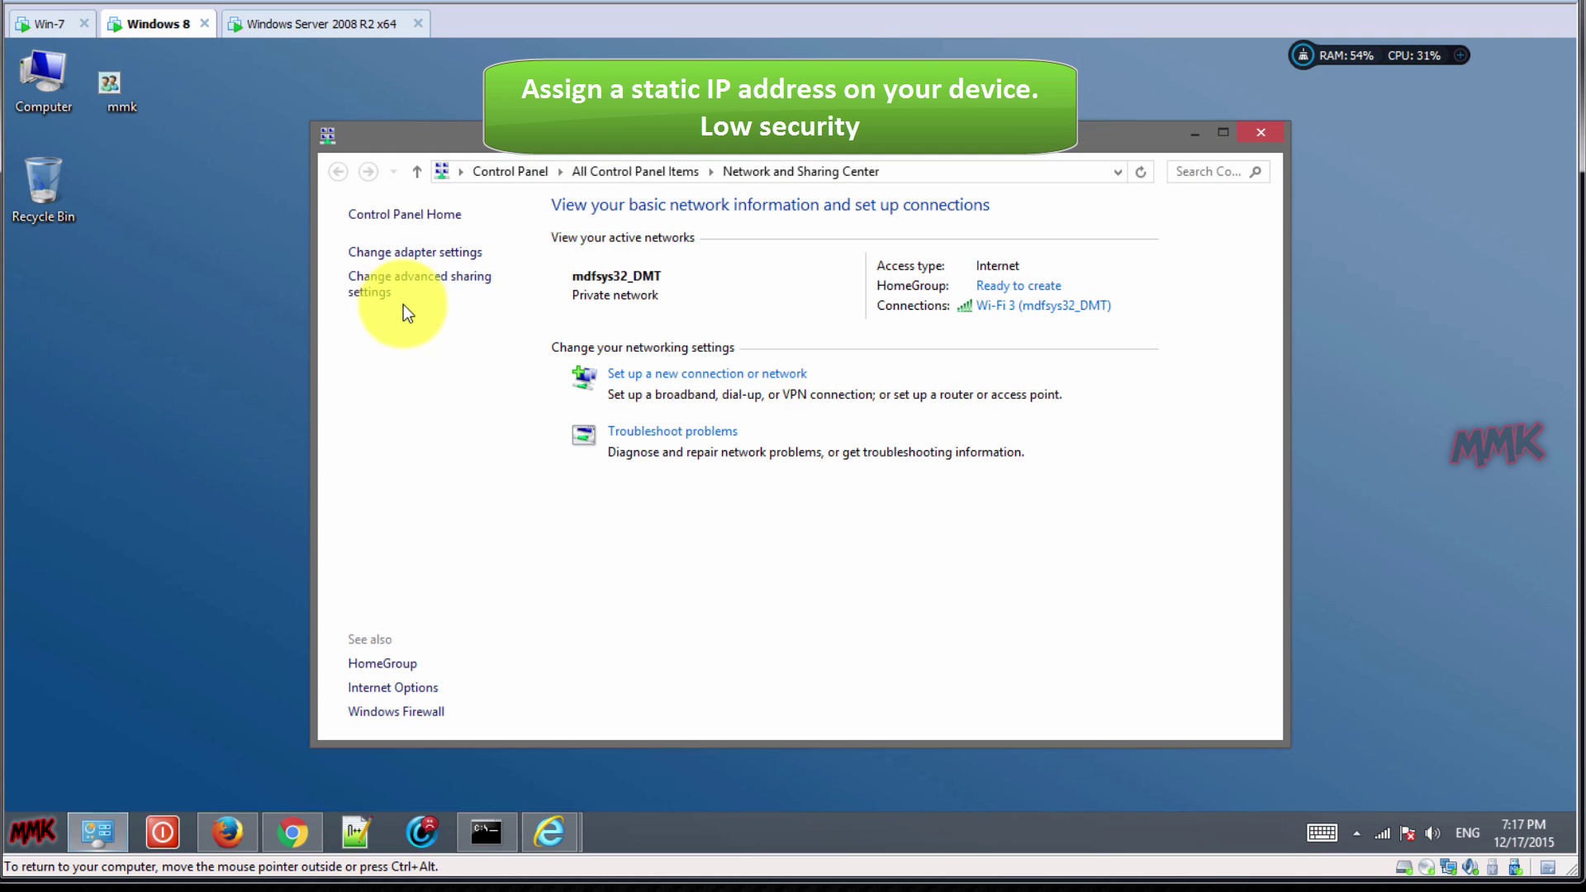
{"action": "left_click", "coordinate": [413, 256]}
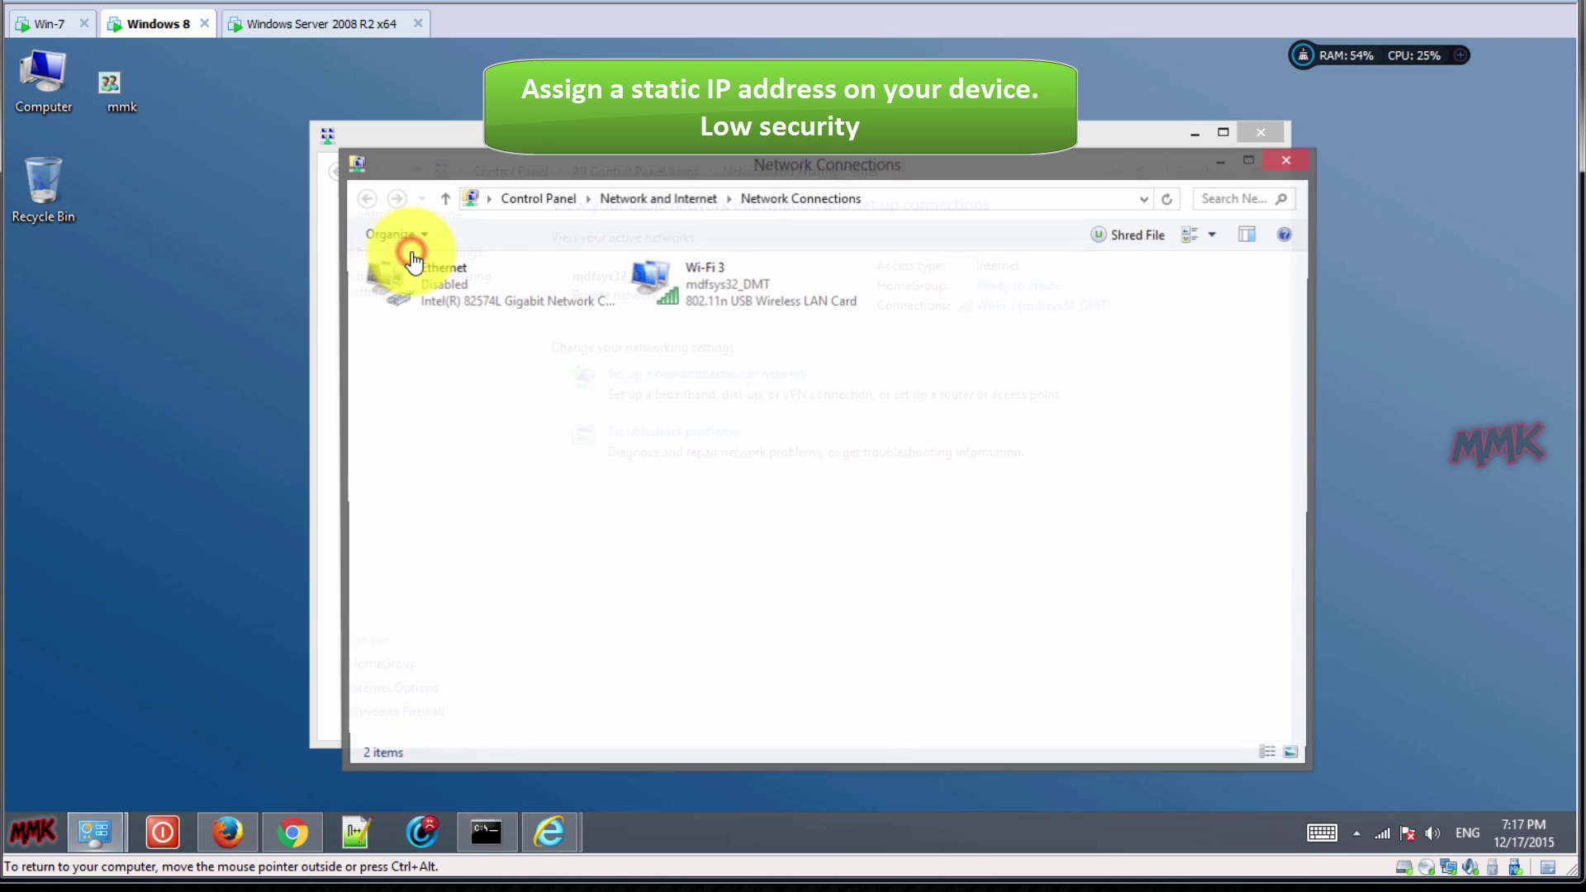
{"action": "double_click", "coordinate": [656, 284]}
{"action": "left_click", "coordinate": [674, 613]}
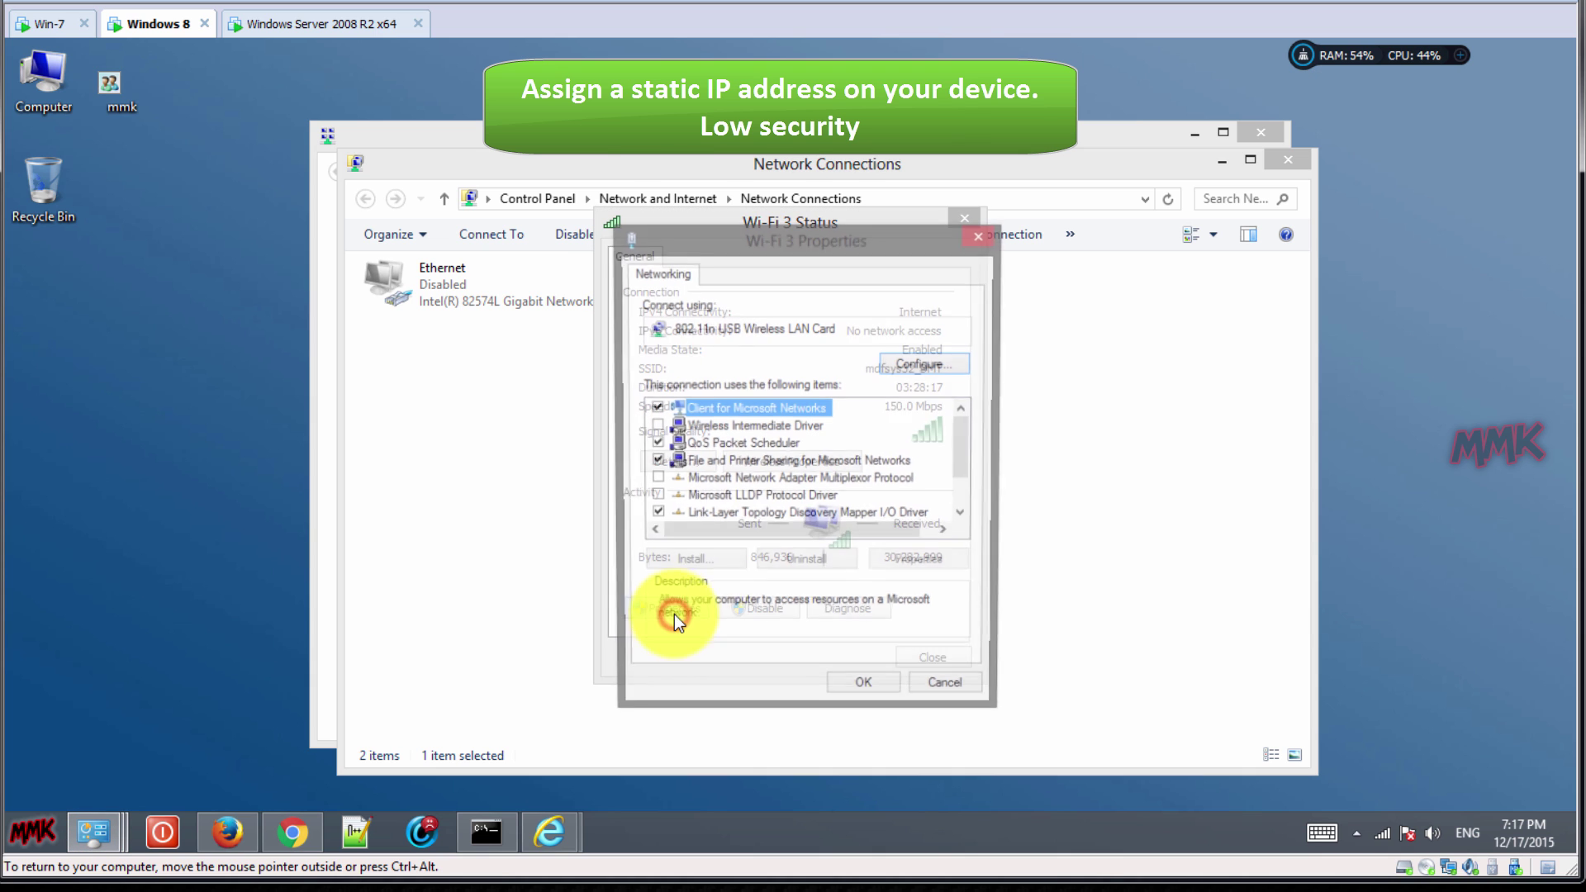
{"action": "scroll", "coordinate": [815, 505], "scroll_direction": "down", "scroll_amount": 1}
Switch Wi-Fi 3's IPv4 to a manual address and start entering 192.168.1.111.
{"action": "double_click", "coordinate": [796, 512]}
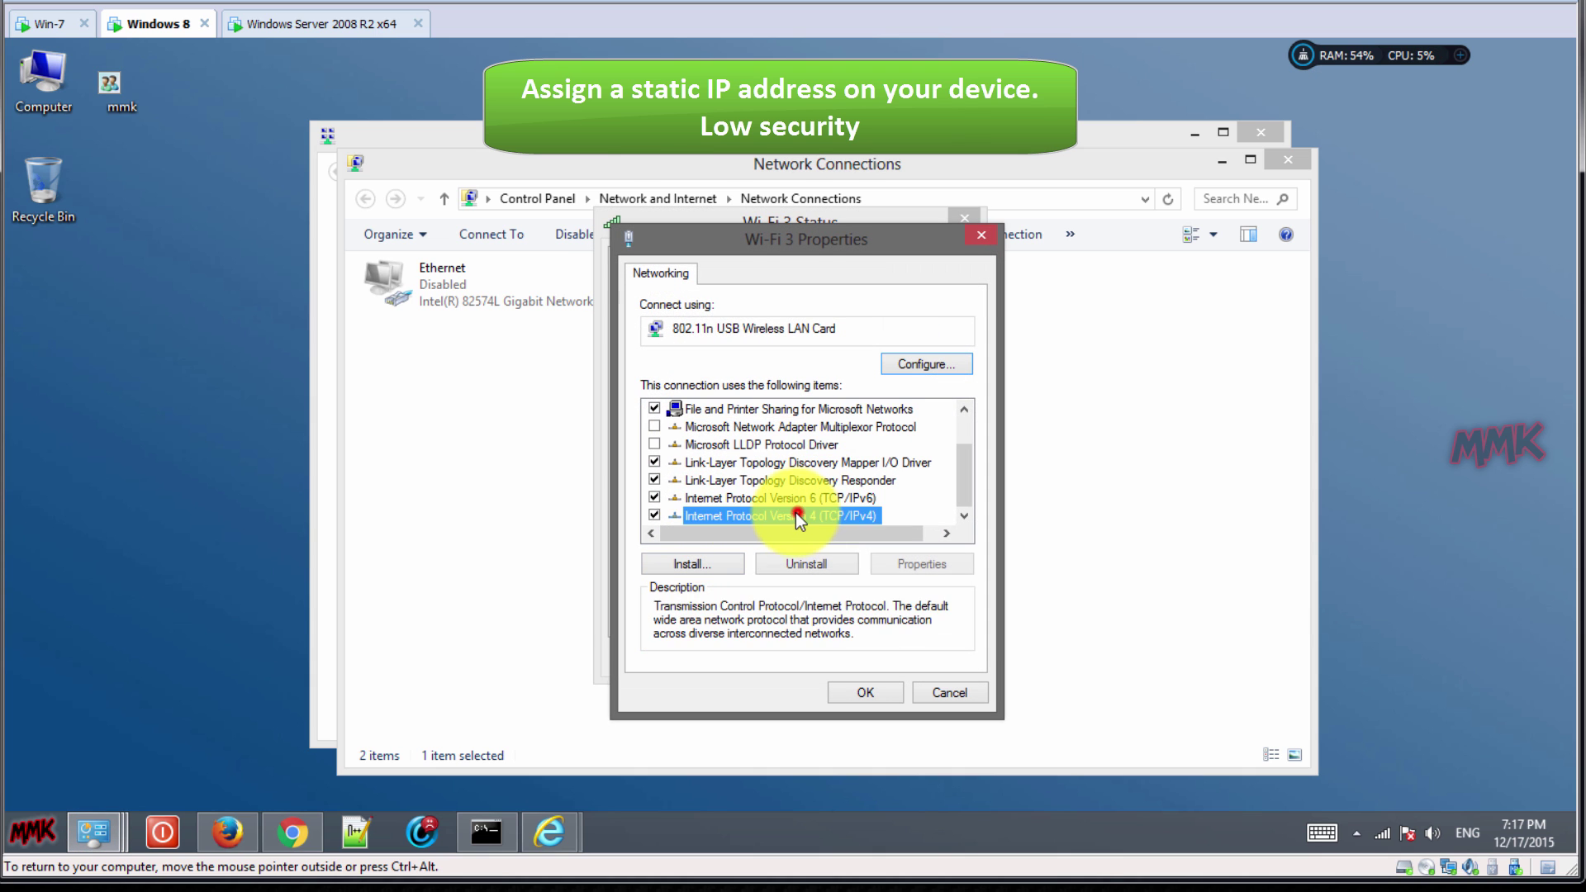
{"action": "left_click", "coordinate": [703, 470]}
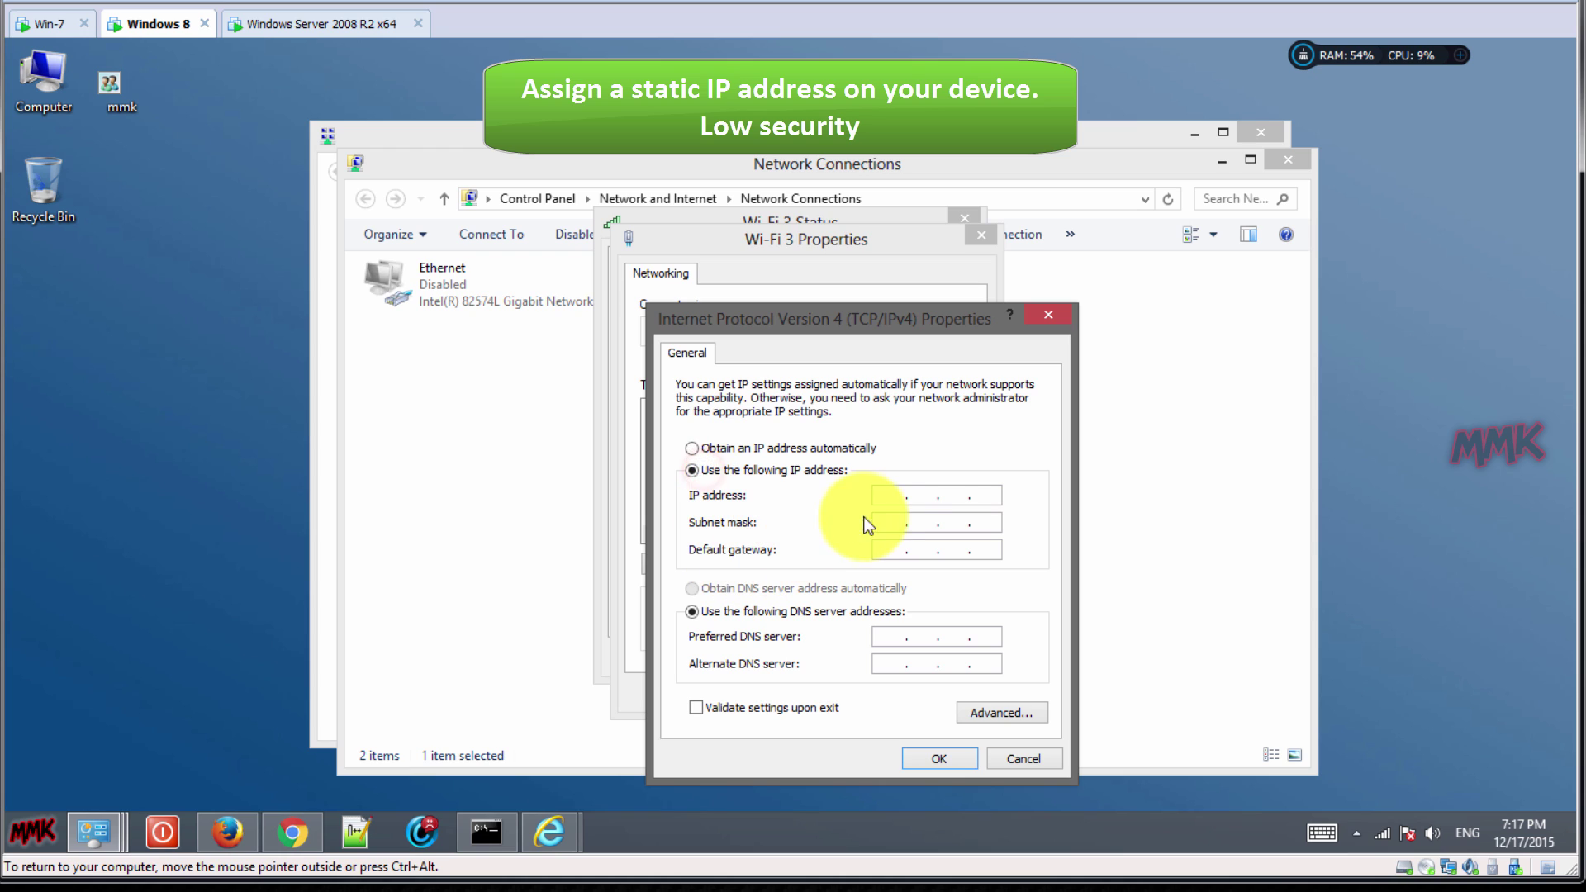
{"action": "left_click", "coordinate": [884, 495]}
{"action": "type", "text": "192 . 168 . 1 . 111"}
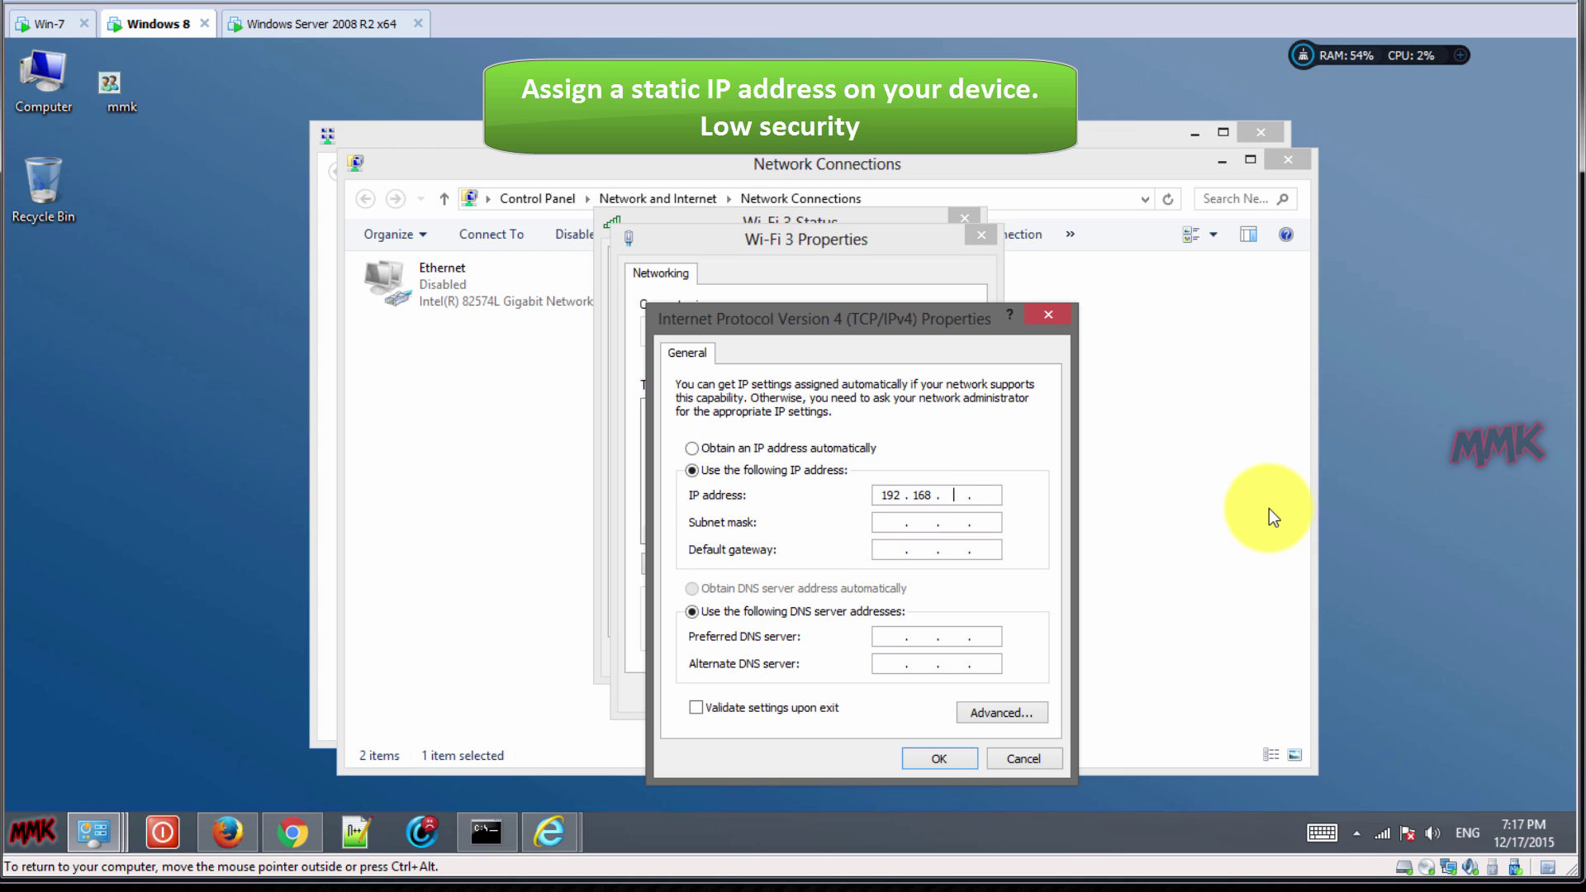